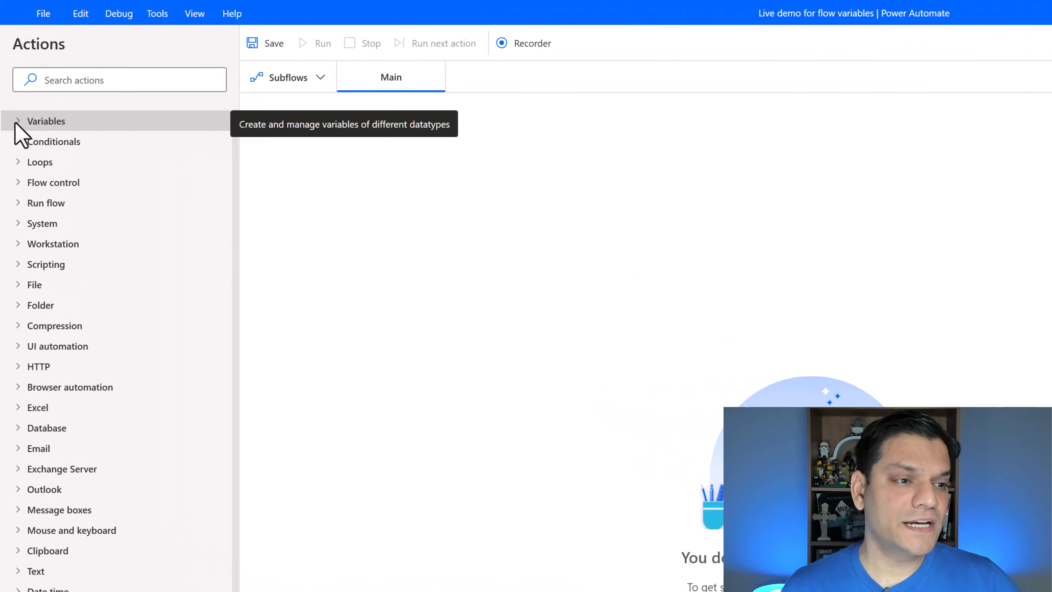
- Add a new input variable and name it varCompanyname
click(17, 123)
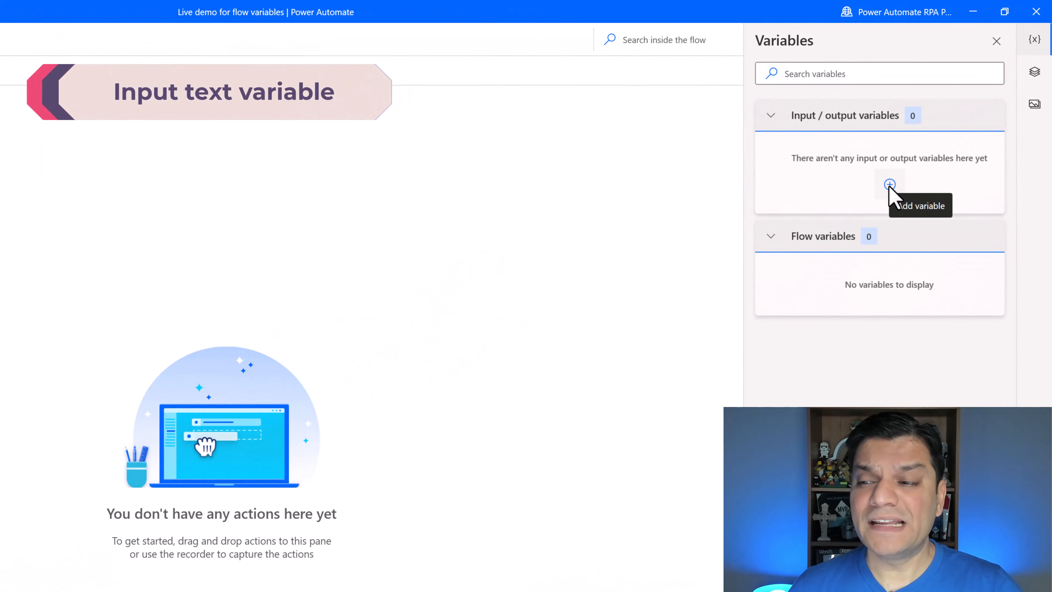
click(890, 185)
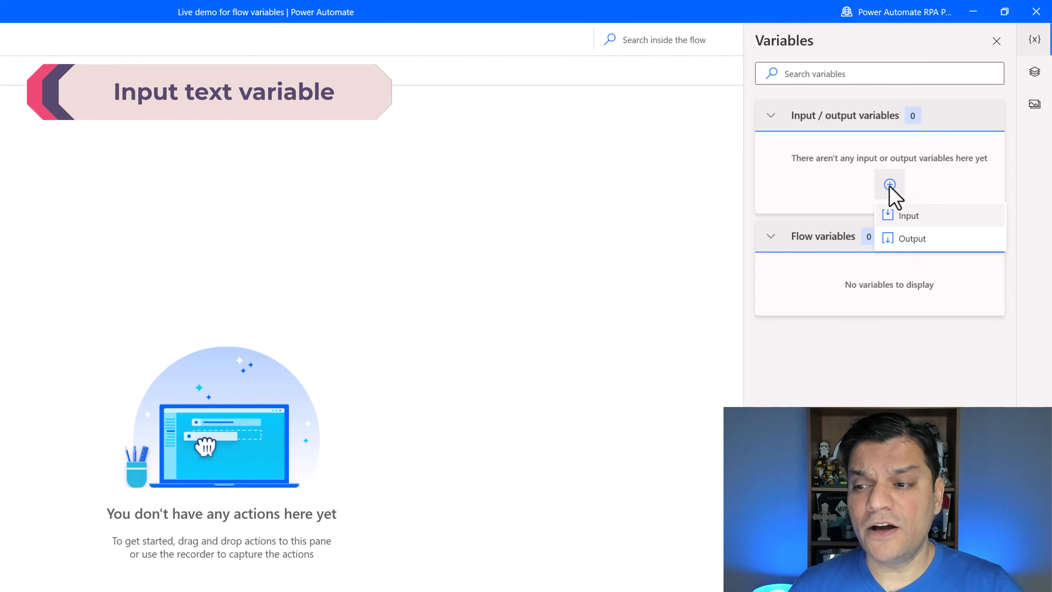
click(905, 215)
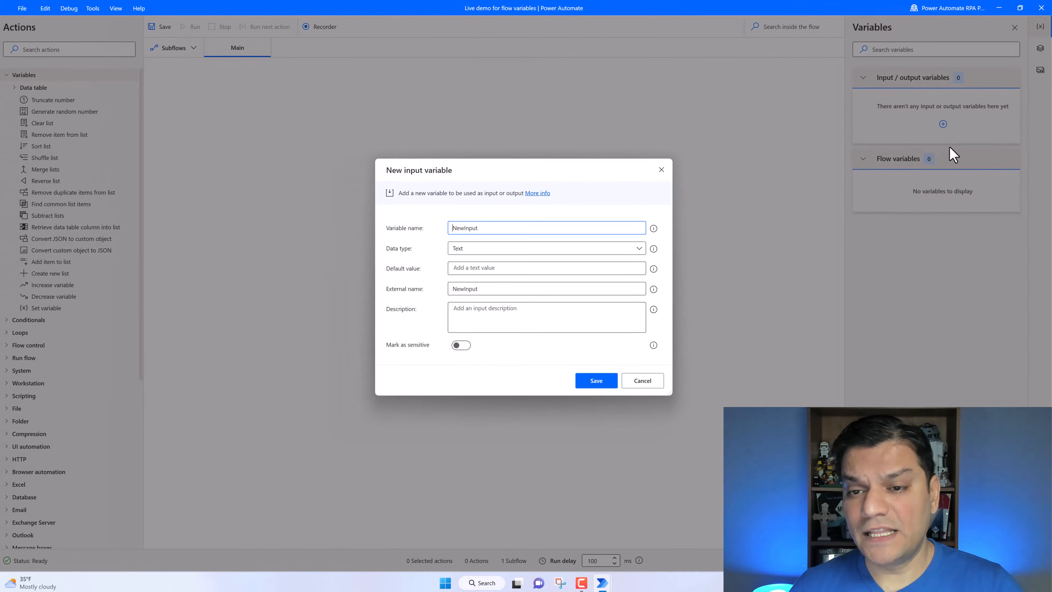
double_click(543, 230)
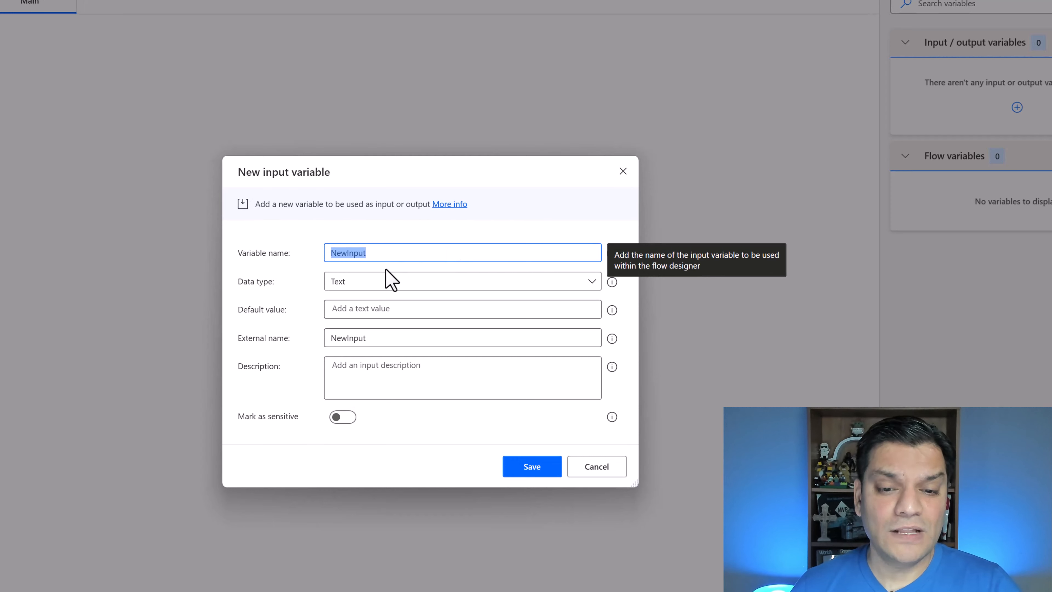
click(393, 257)
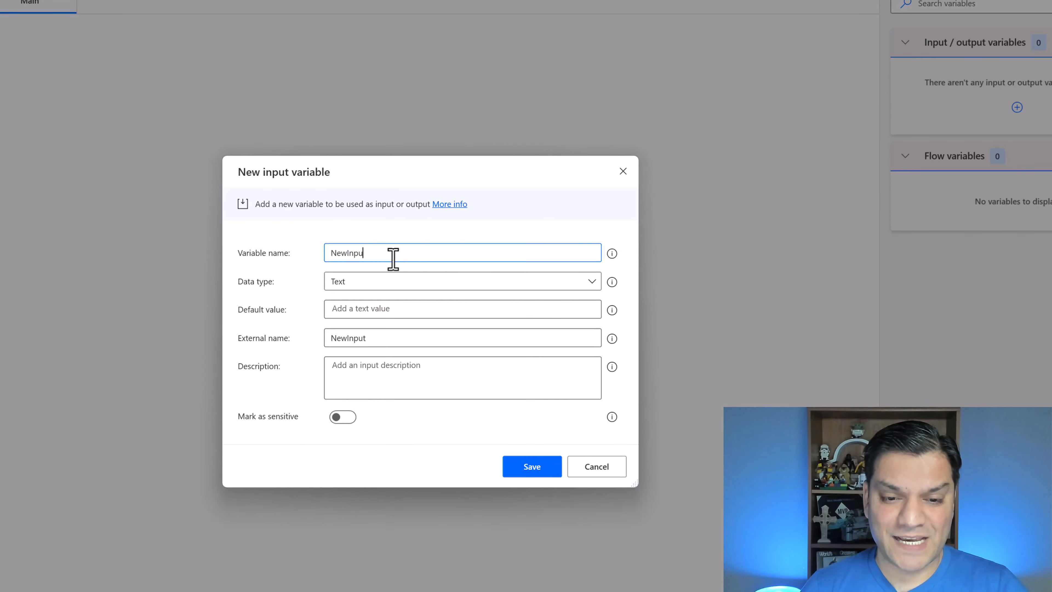
key(ctrl+a)
text(varCompanynam)
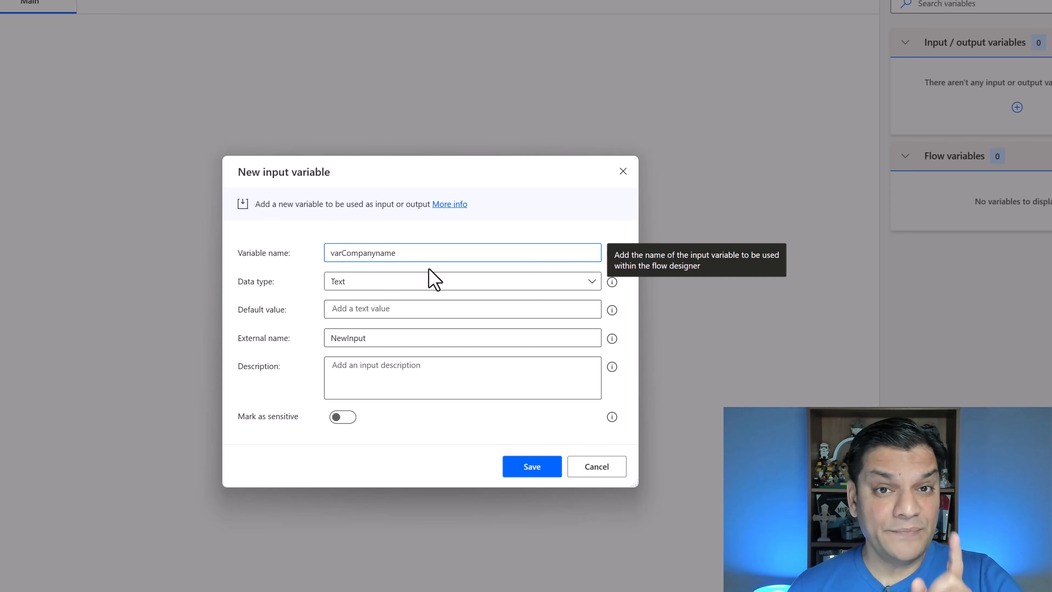
- Keep the variable's data type as Text and set its default value to Contoso, Inc
click(440, 283)
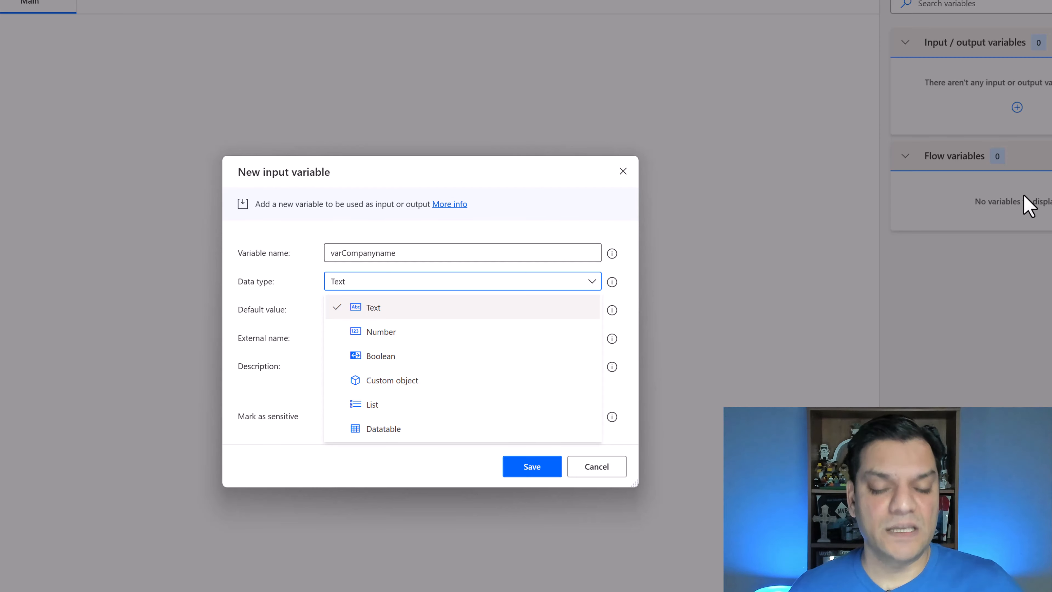
click(482, 309)
click(437, 308)
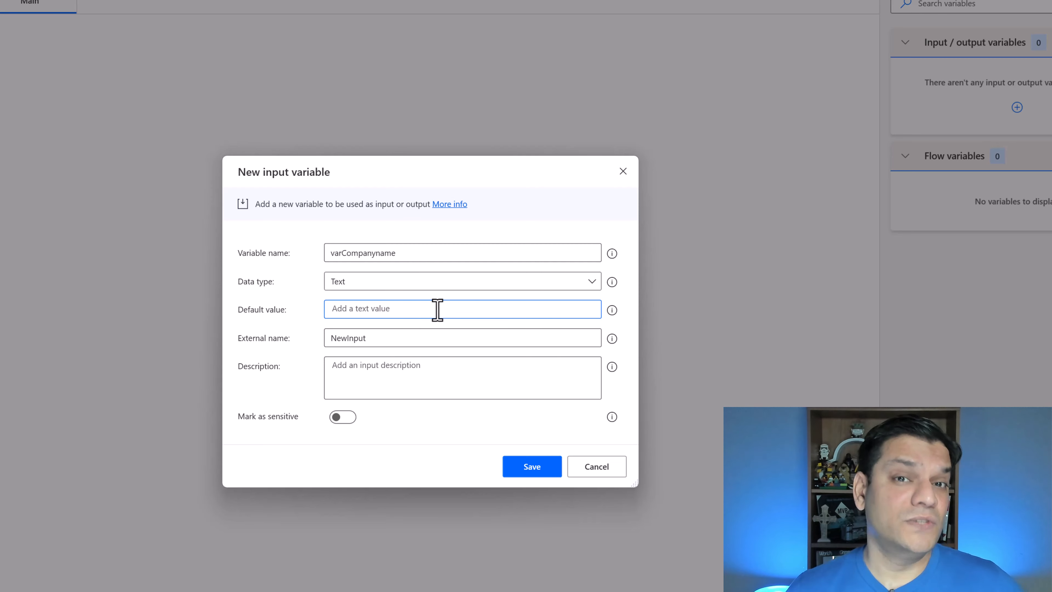
click(438, 310)
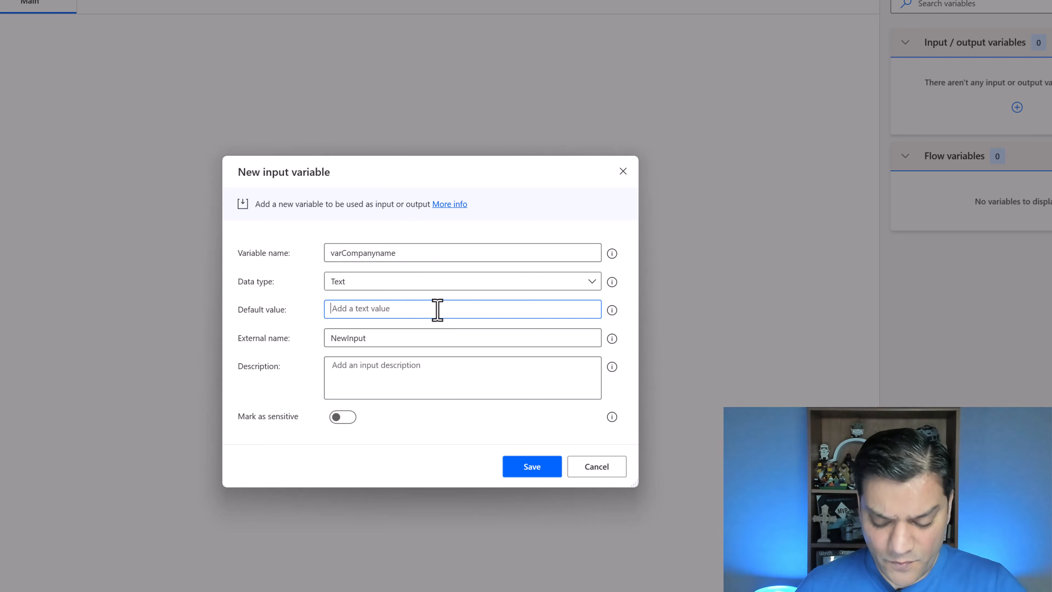
text(Co)
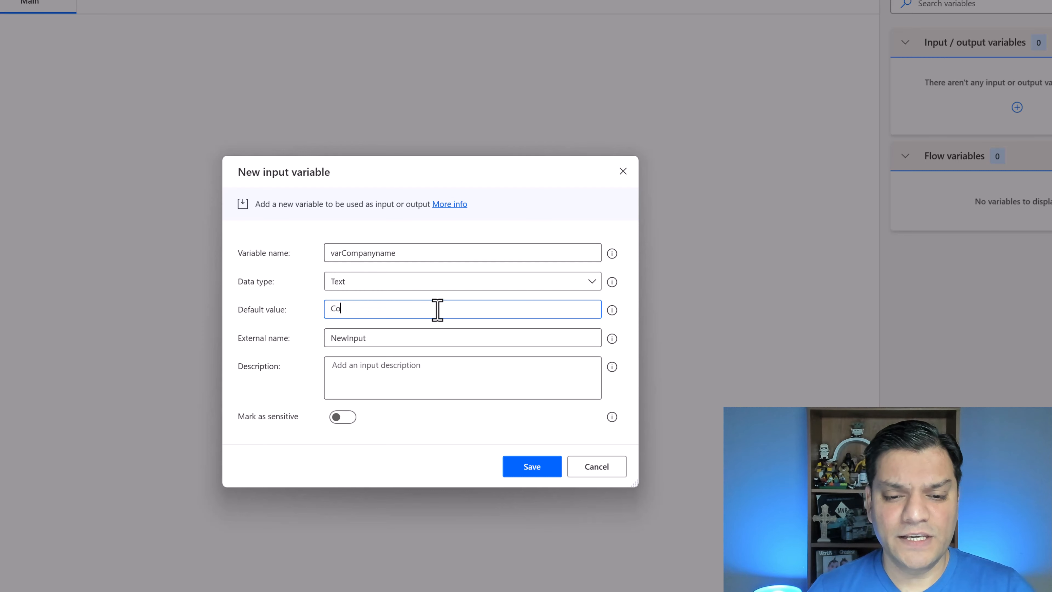
text(ntoso, Inc)
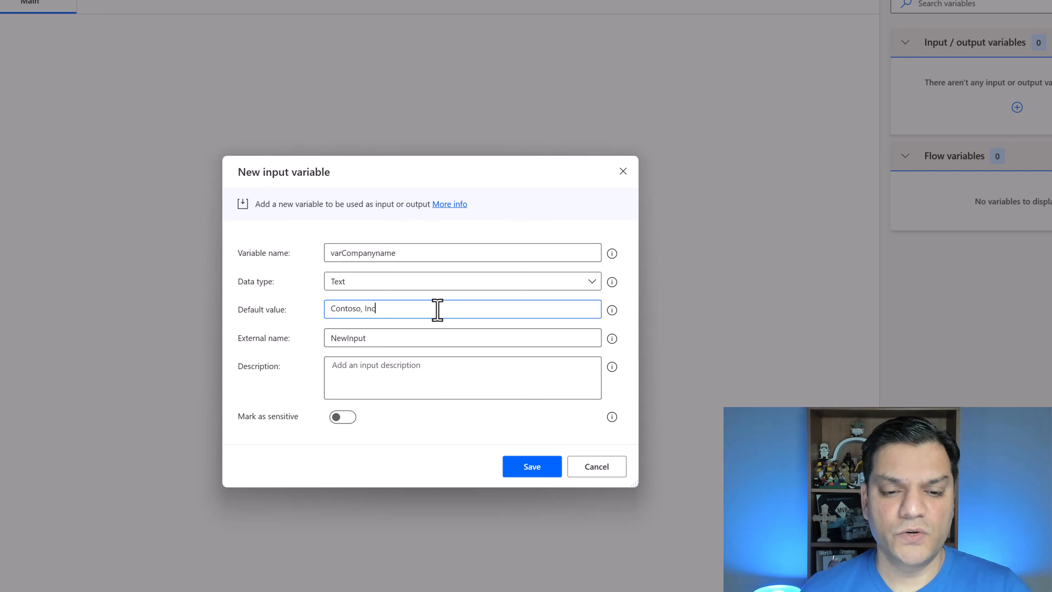
- Set the external name to "What is the company name?" and save the input variable
click(407, 340)
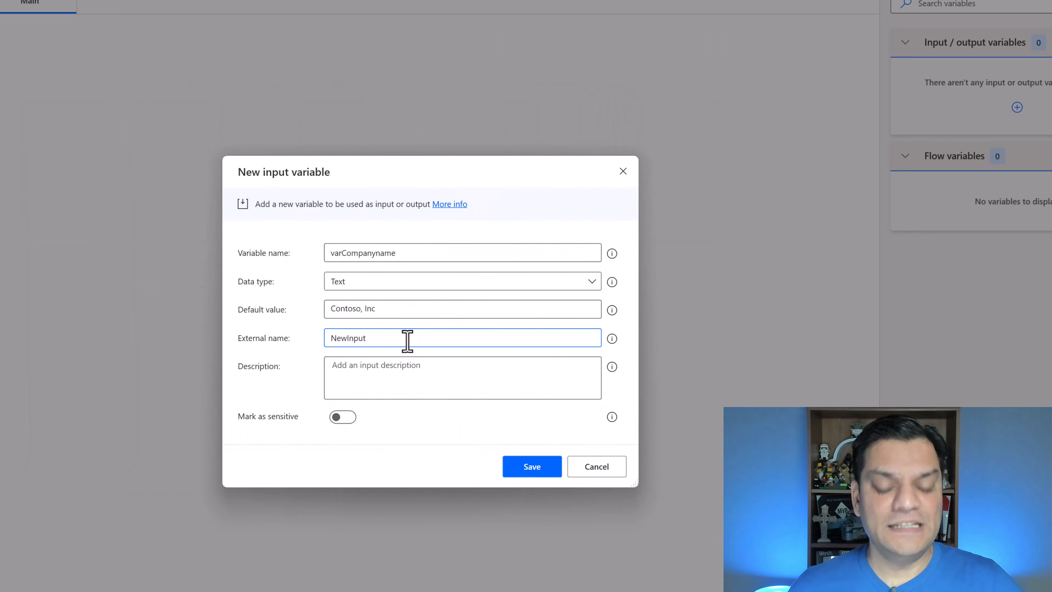
key(BackSpace)
key(BackSpace)
key(BackSpace)
key(BackSpace)
key(BackSpace)
key(BackSpace)
key(BackSpace)
key(BackSpace)
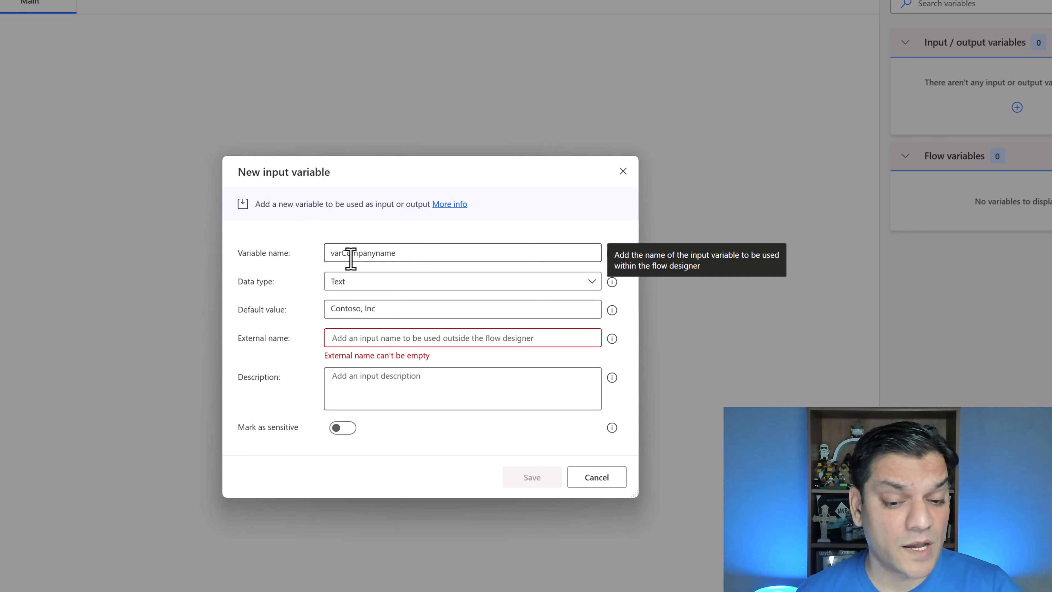
click(371, 332)
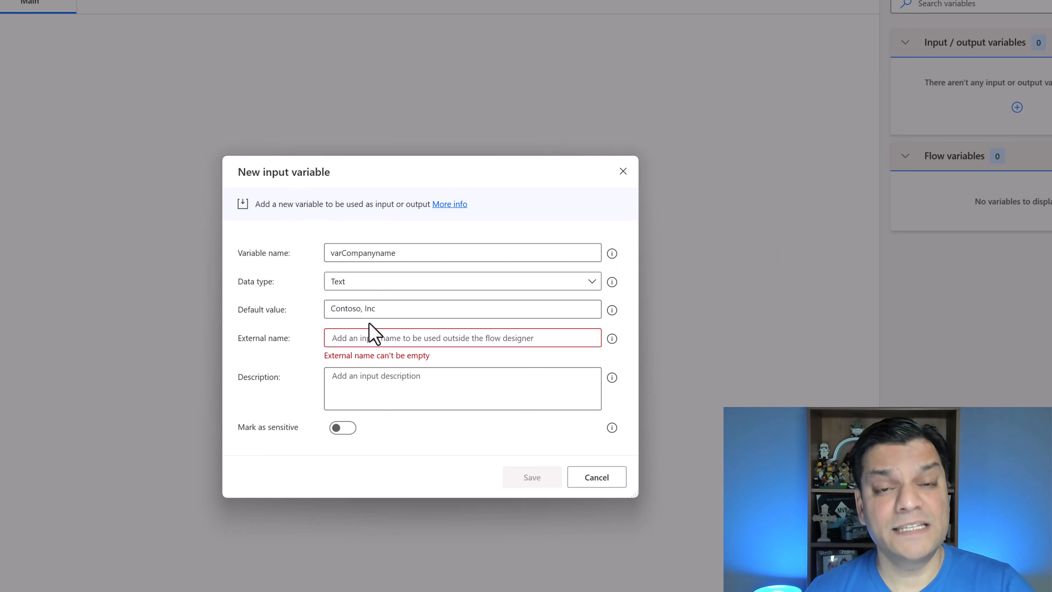
text(What)
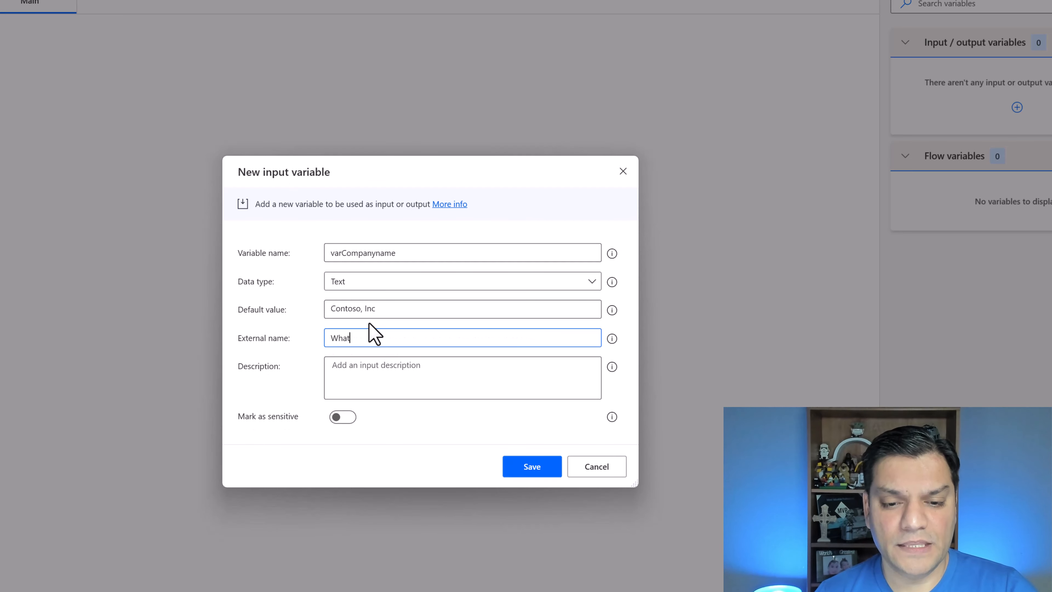
text( is the company nam)
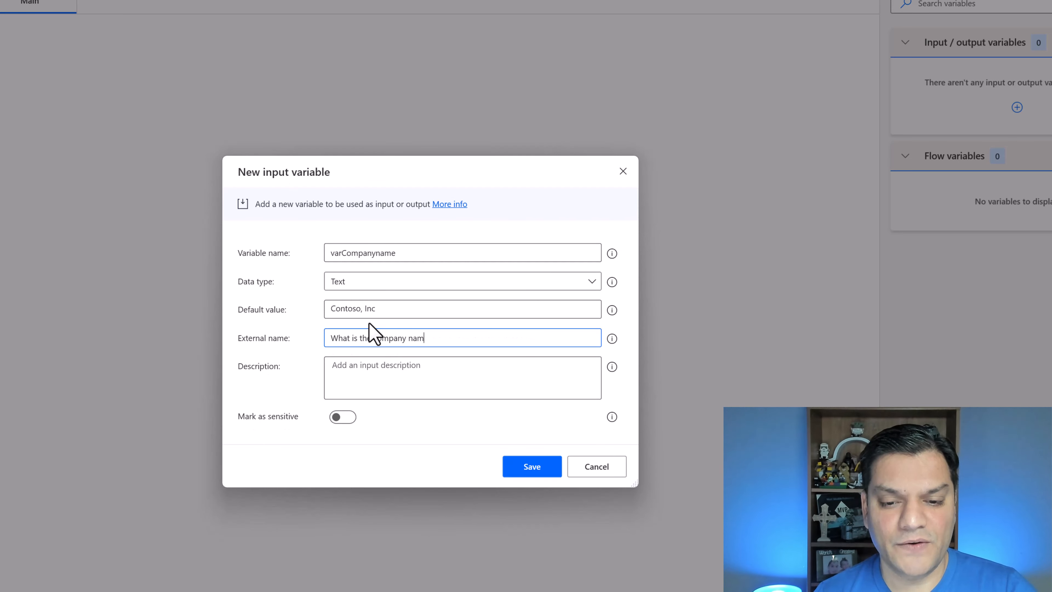
text(e?)
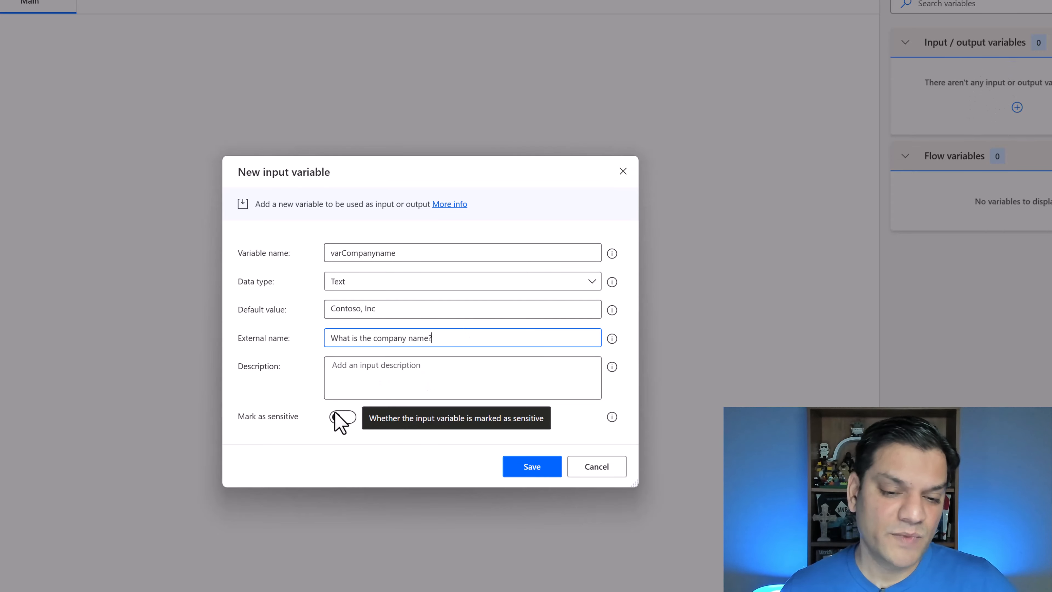
click(534, 468)
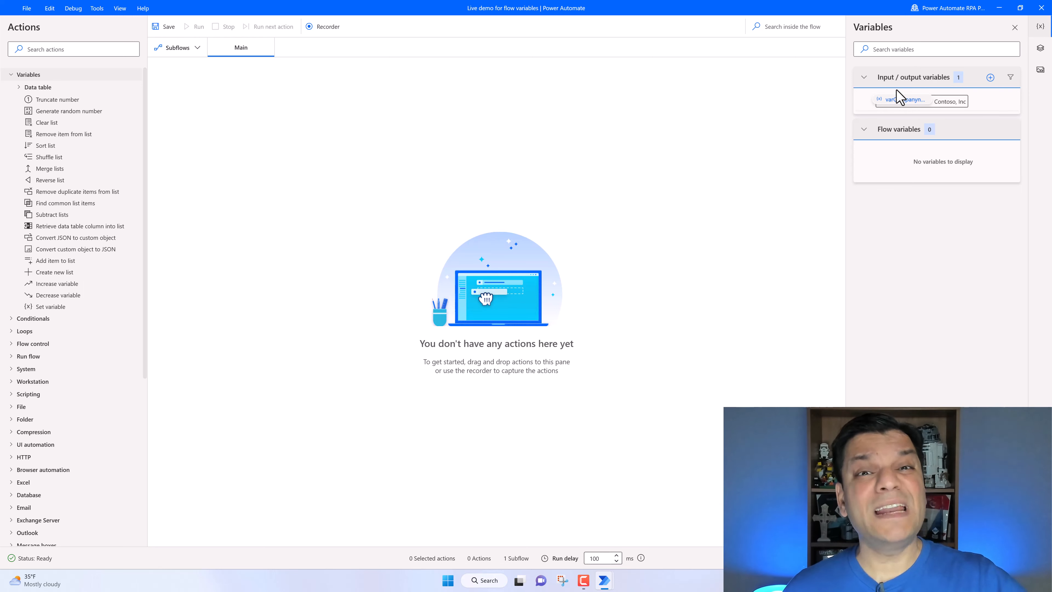
- Add another input variable named varNumberOfAsianEmployees
click(991, 78)
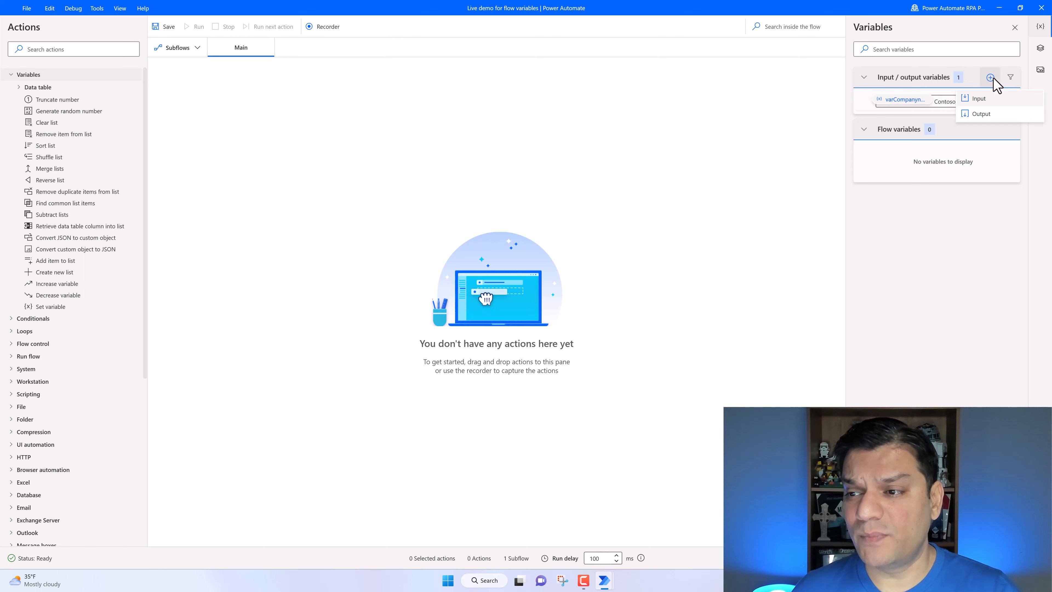
click(983, 99)
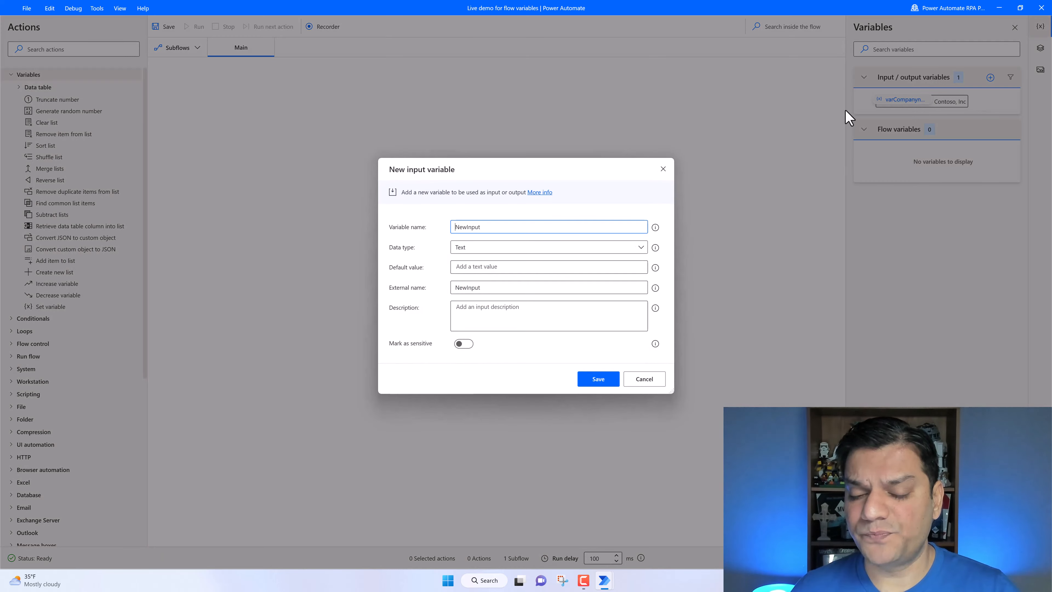
drag(500, 229, 431, 232)
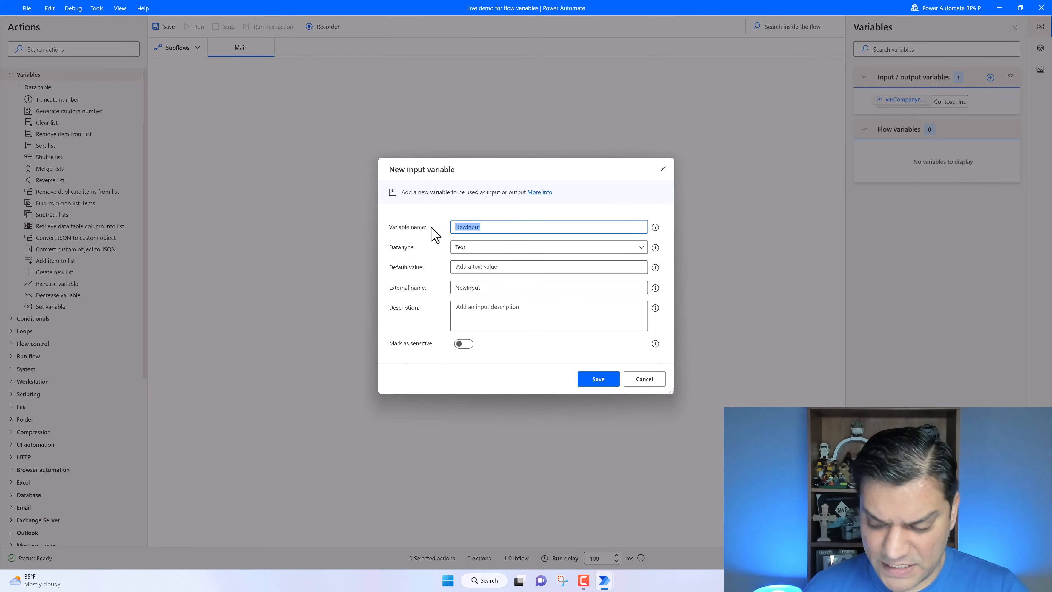
text(varNumberOfAsianEmployees)
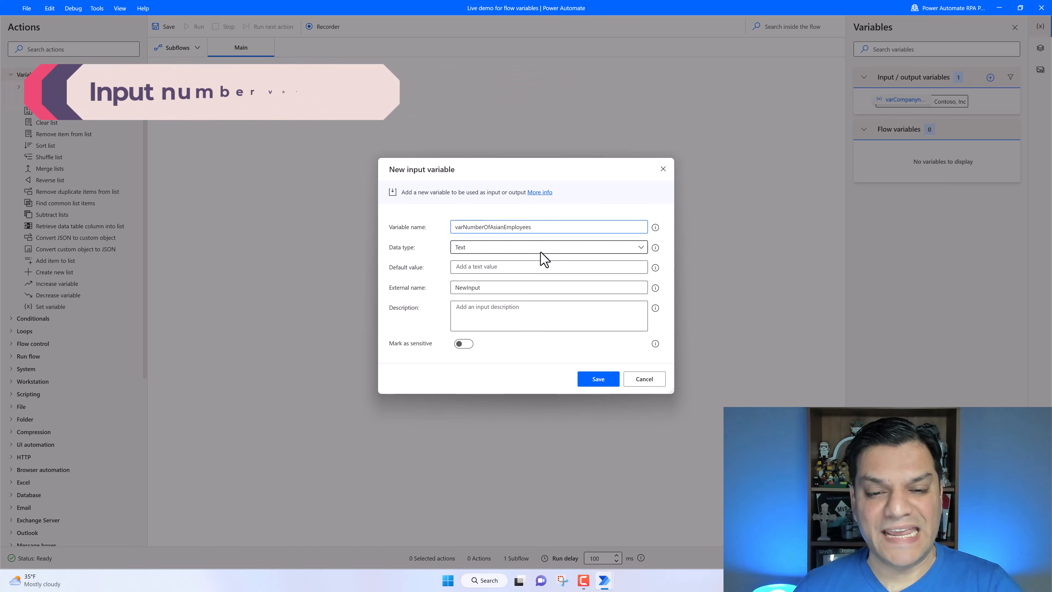
- Set the variable's data type to Number with a default value of 300
click(542, 248)
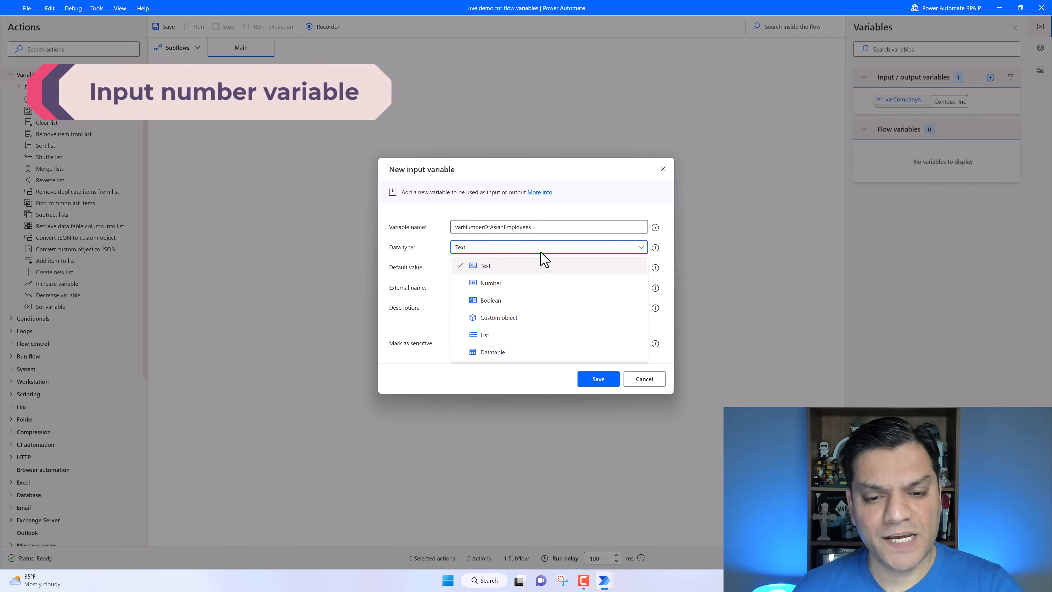
click(522, 282)
click(510, 268)
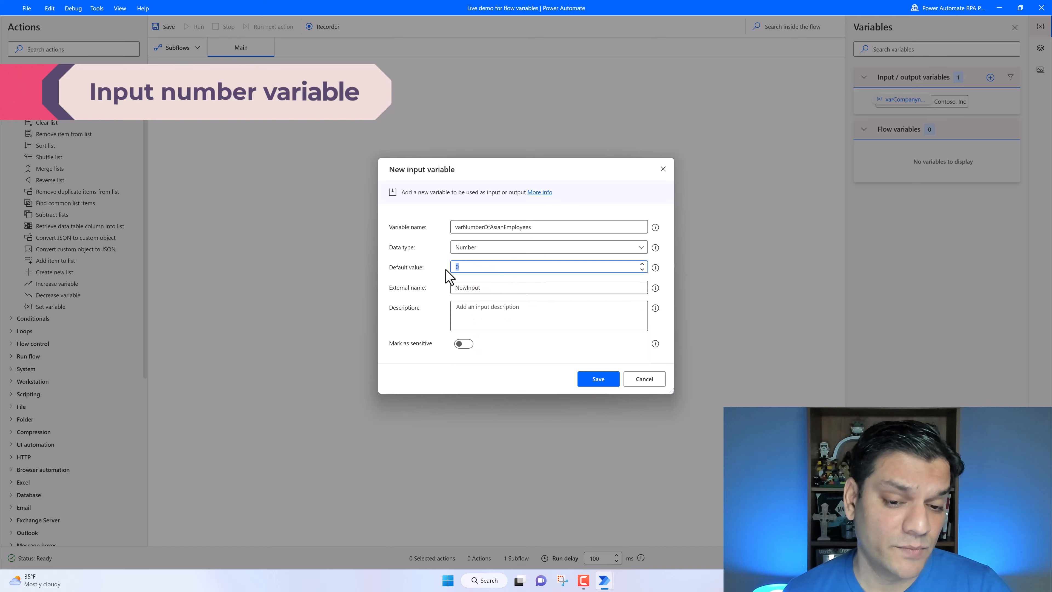
text(300)
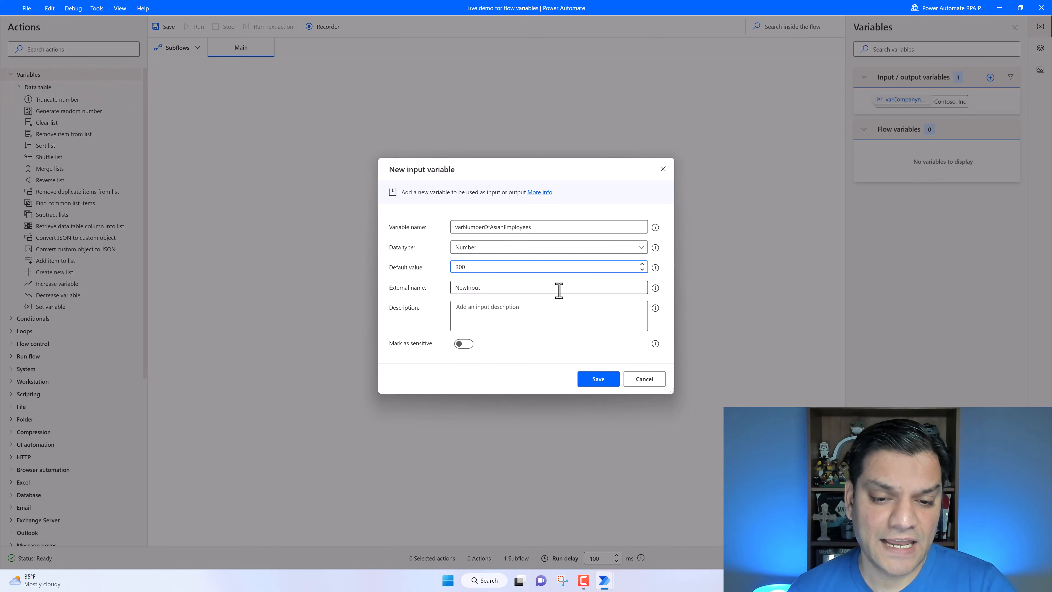
- Paste "Number Of Asian Employees" as the external name and save the variable
key(Tab)
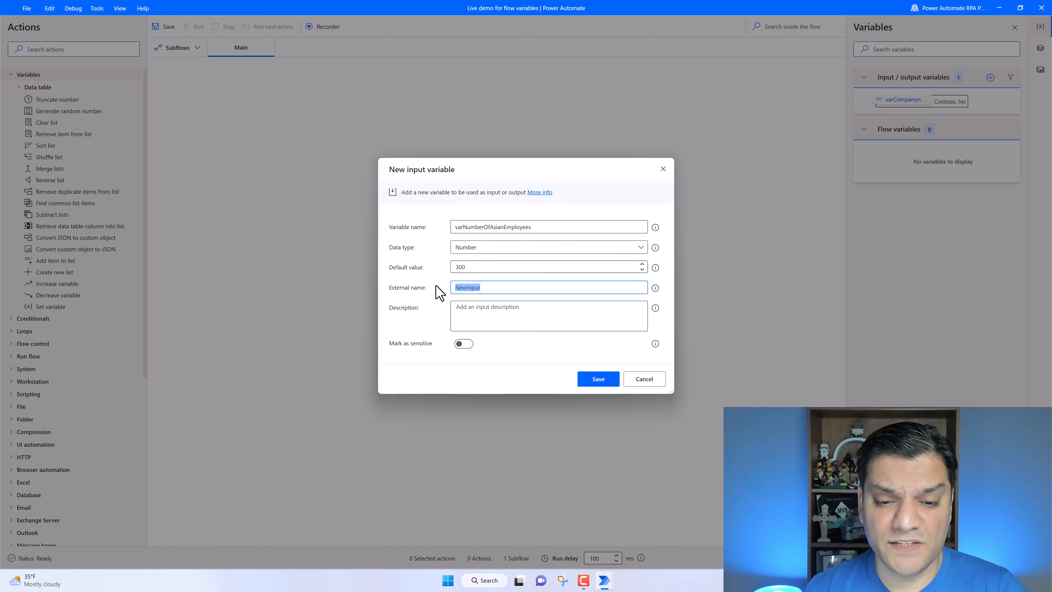
text(Number Of Asian Employees)
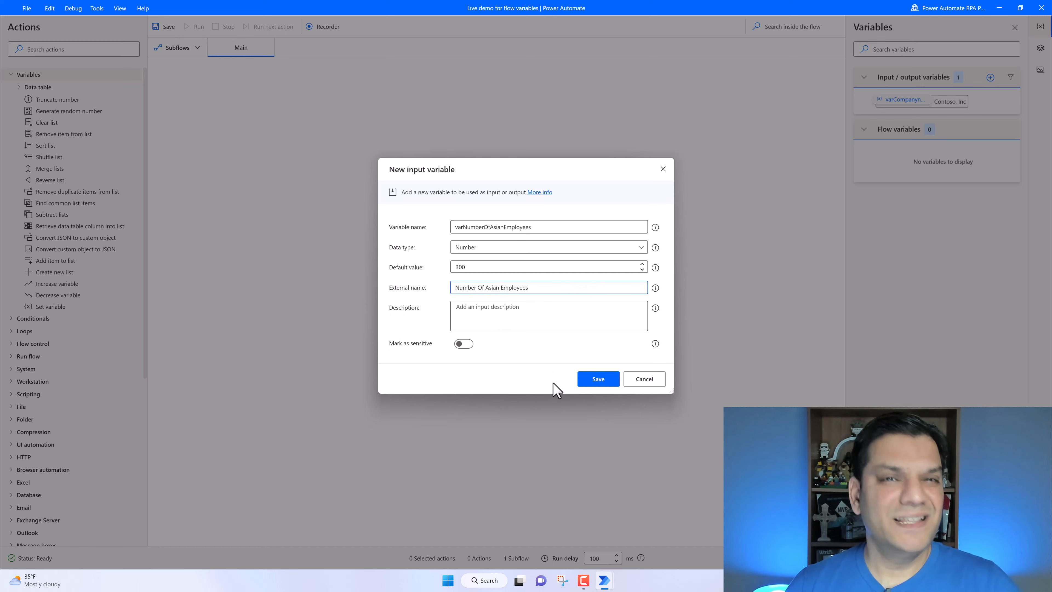
click(598, 386)
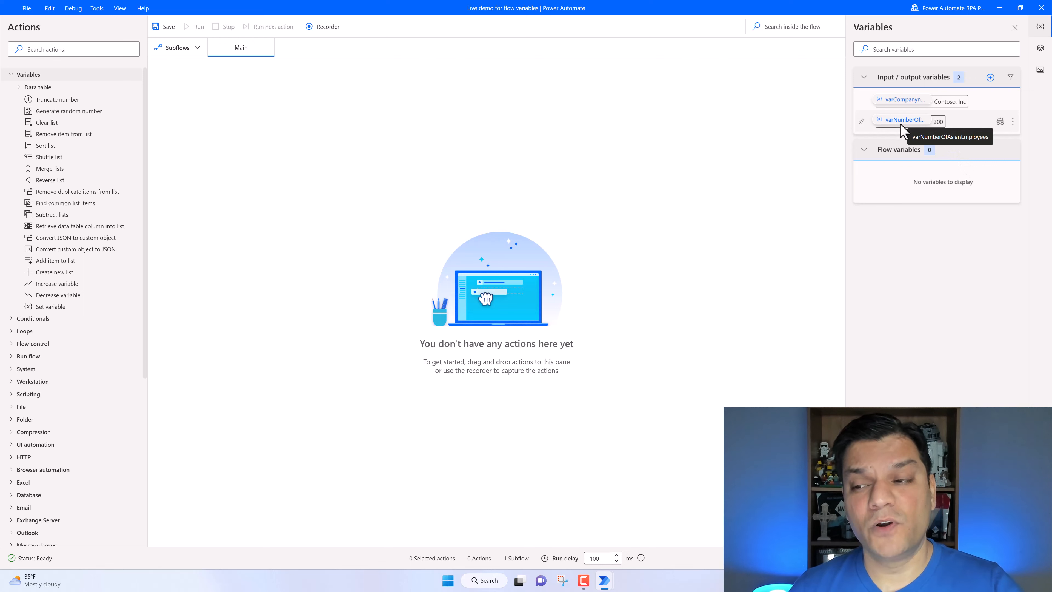
- Add a third input variable, pasting varNumberOfUSAEmployees as its name
click(990, 78)
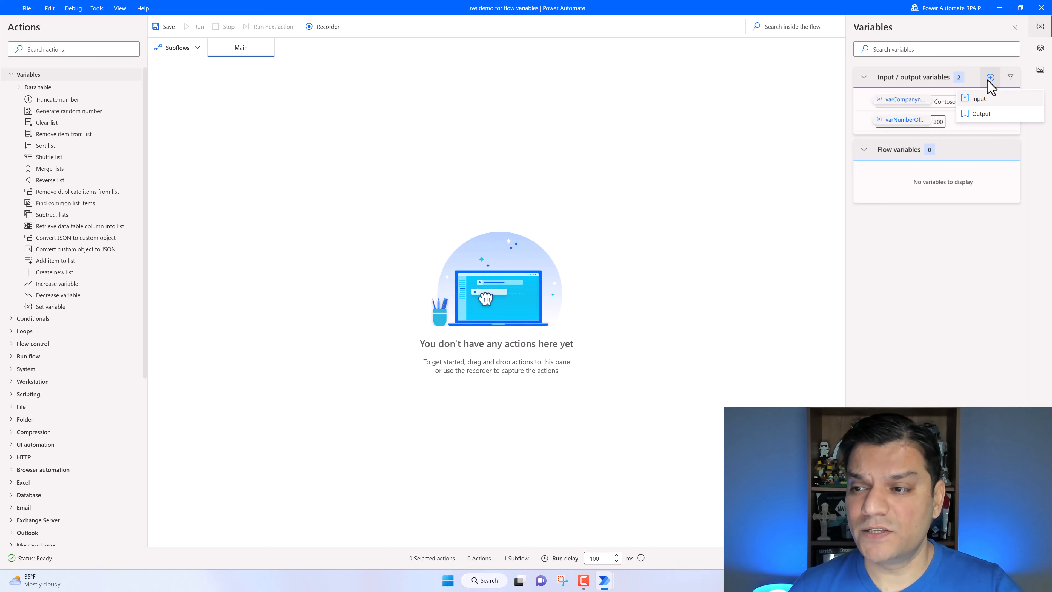
click(978, 99)
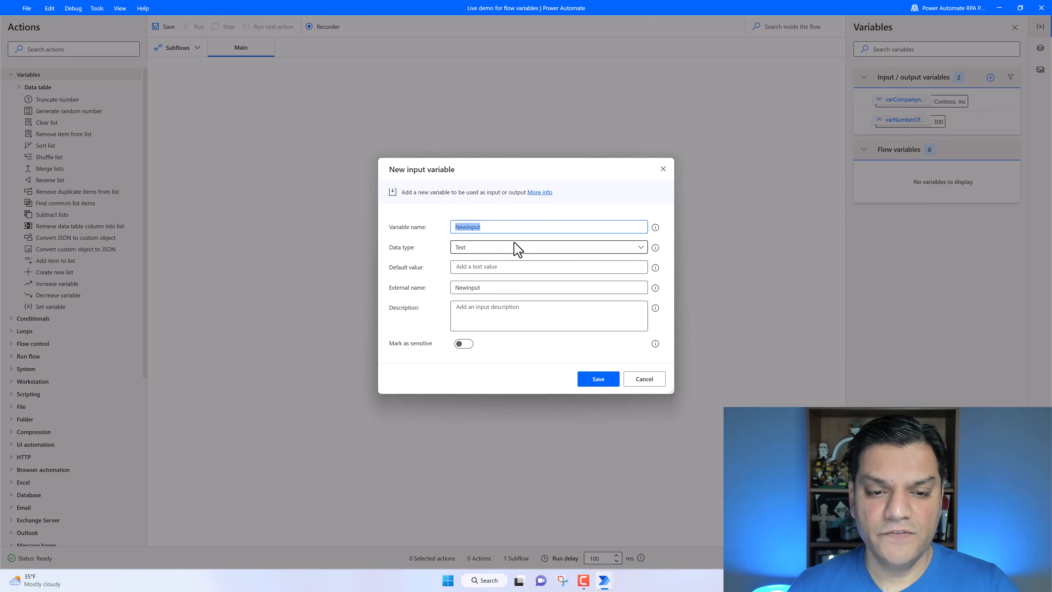
text(varNumberOfUSAEmployees)
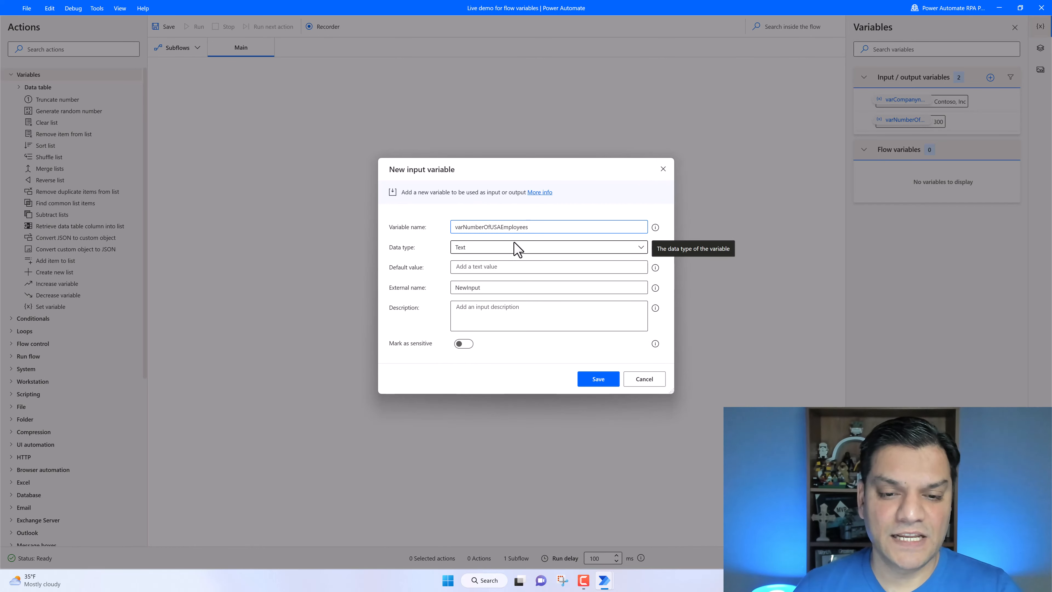
- Set the variable's data type to Number with a default value of 150
click(512, 250)
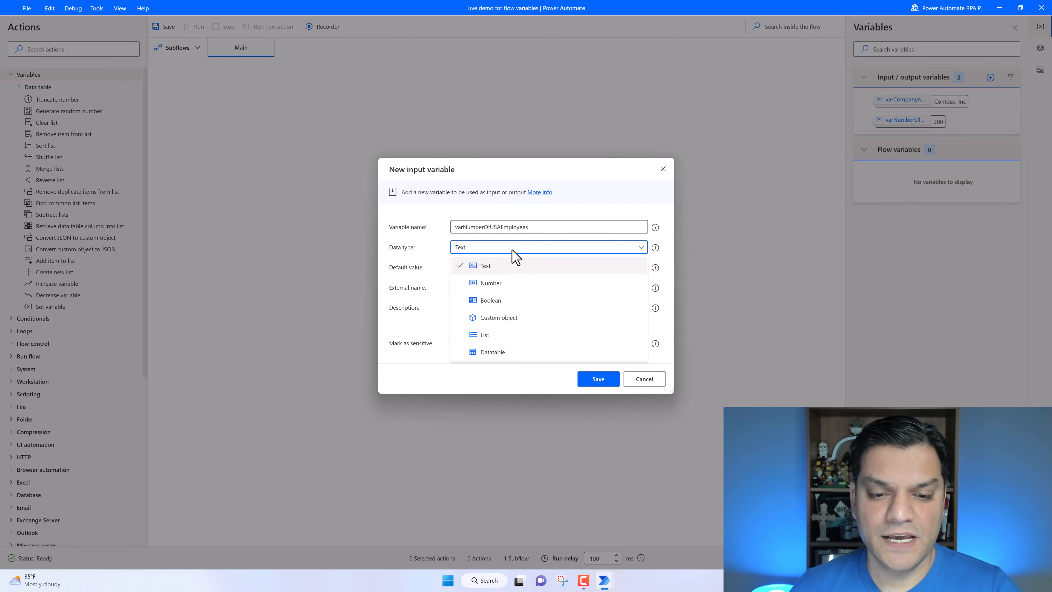
click(505, 287)
click(502, 270)
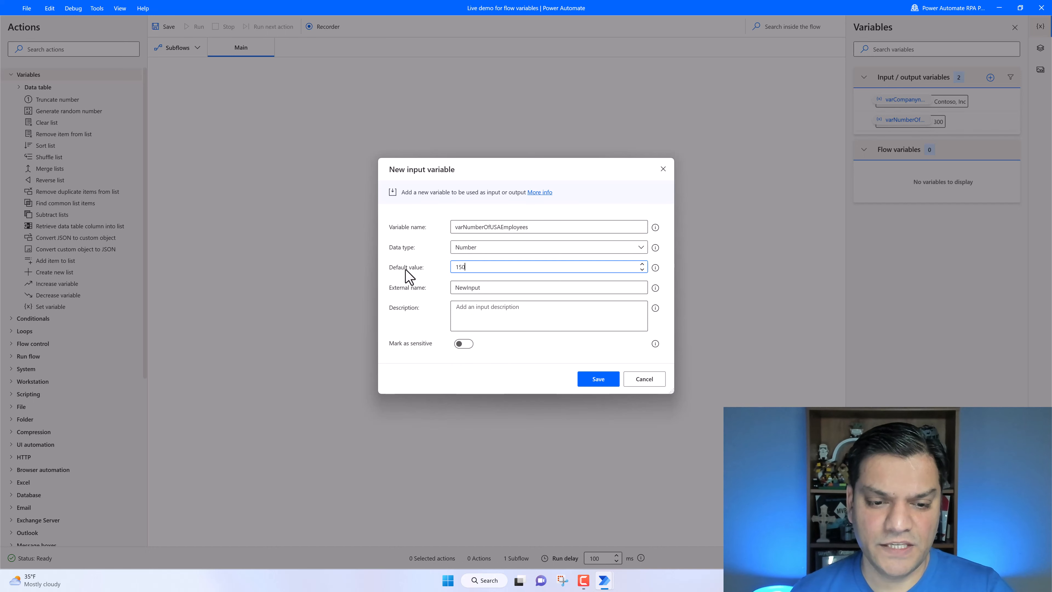
- Enter "Number Of USA Employees" as the external name and save the variable
click(476, 288)
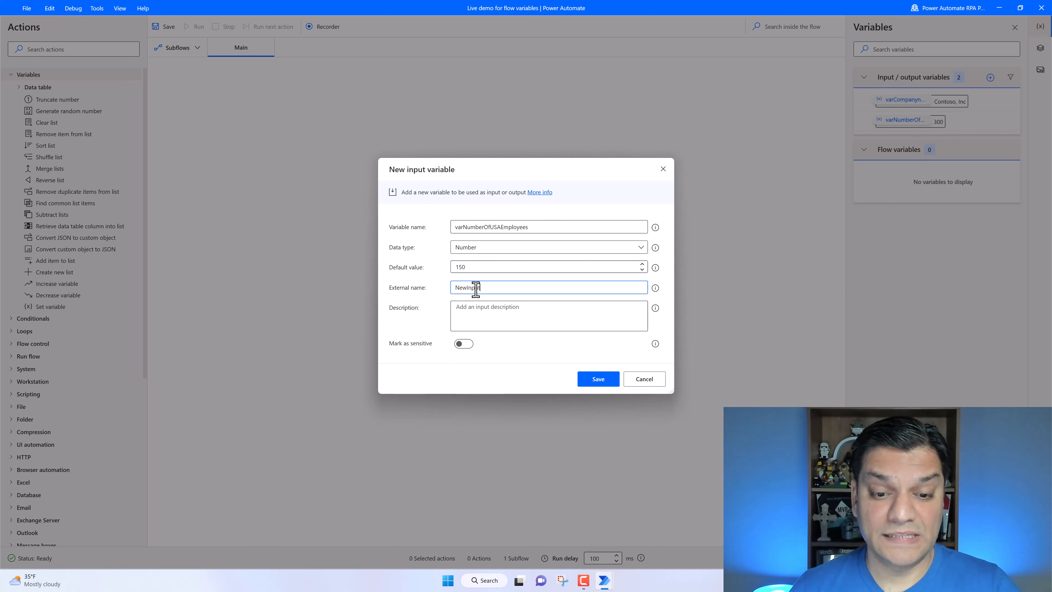
double_click(476, 288)
text(Number Of USA Employees)
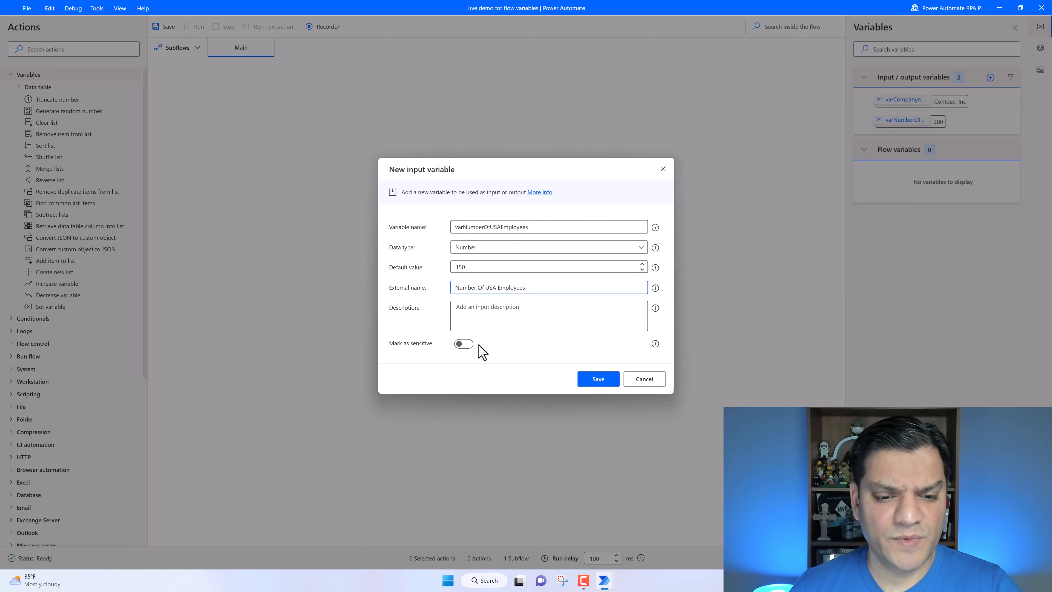
click(604, 381)
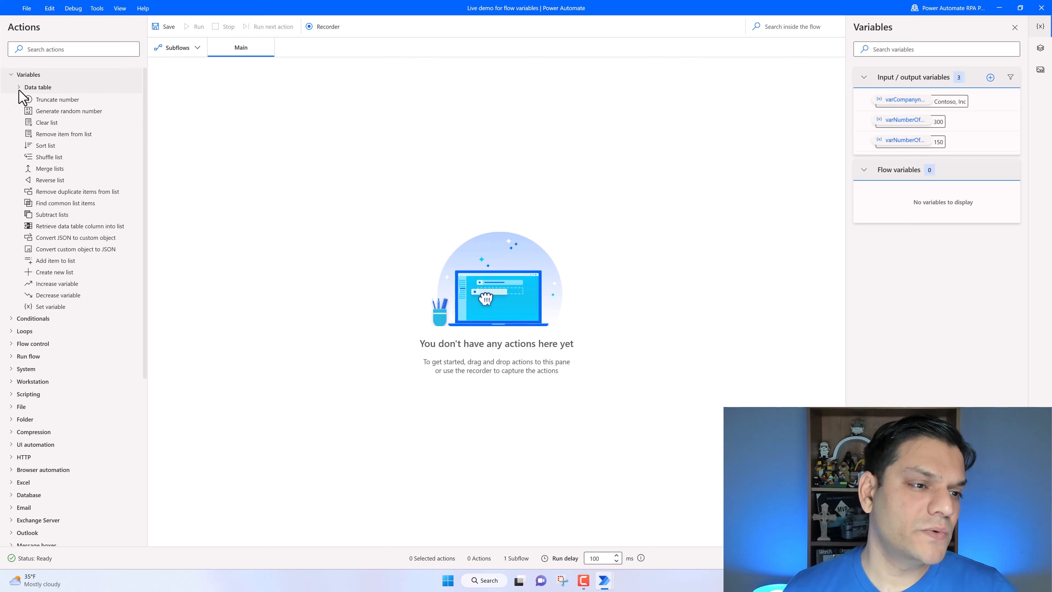
- Add a new input variable named VarFirstListAccessories
click(19, 88)
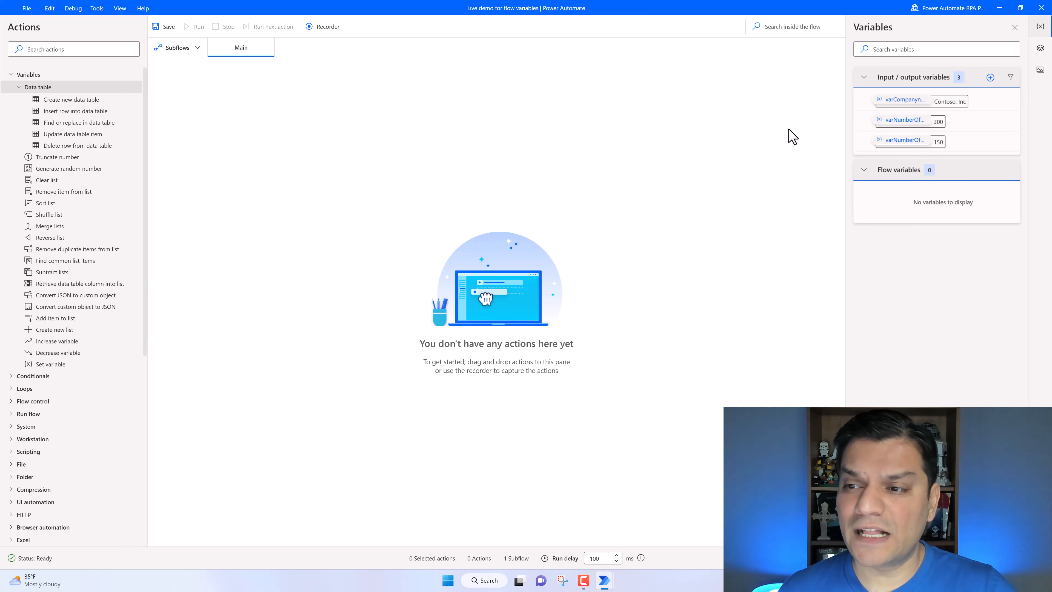
click(990, 78)
click(986, 100)
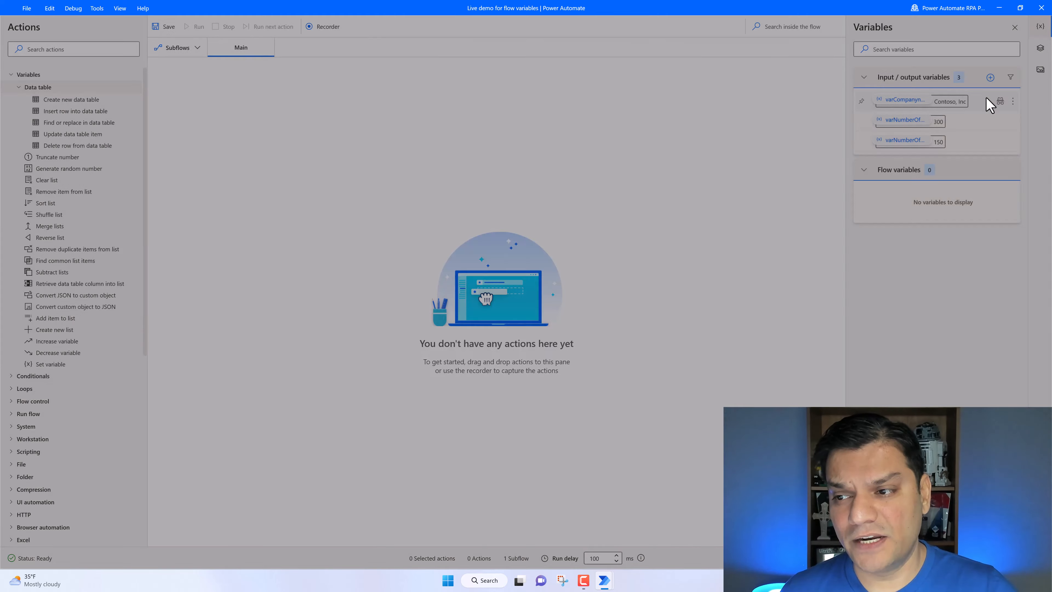
drag(515, 228, 454, 230)
text(VarFirstListAccessories)
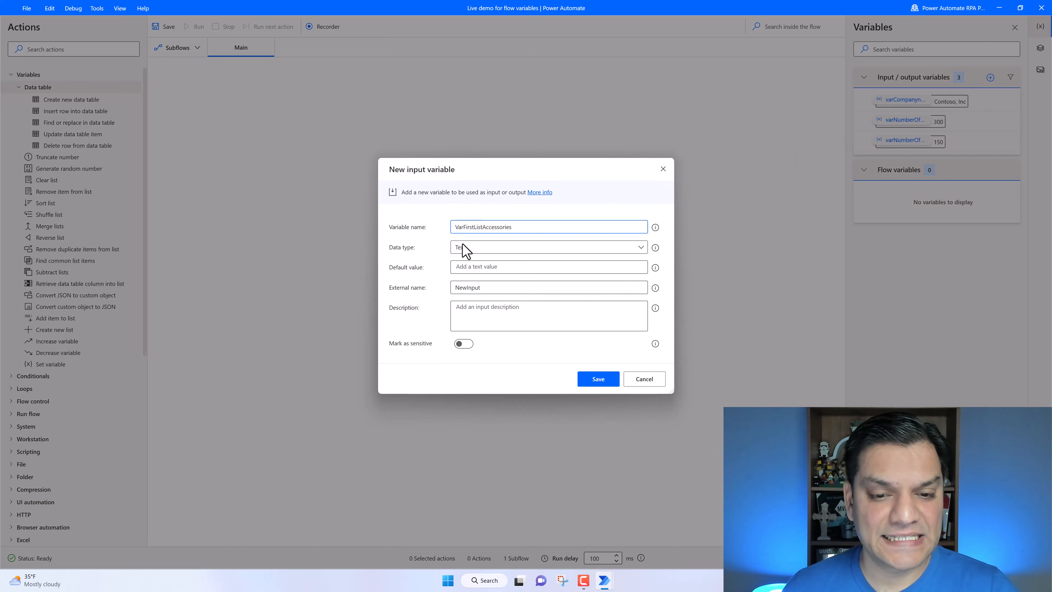
- Set its data type to List with default items Keyboard, Mouse, Monitor, Docking station and Ergonomic chair, and save the variable
click(464, 248)
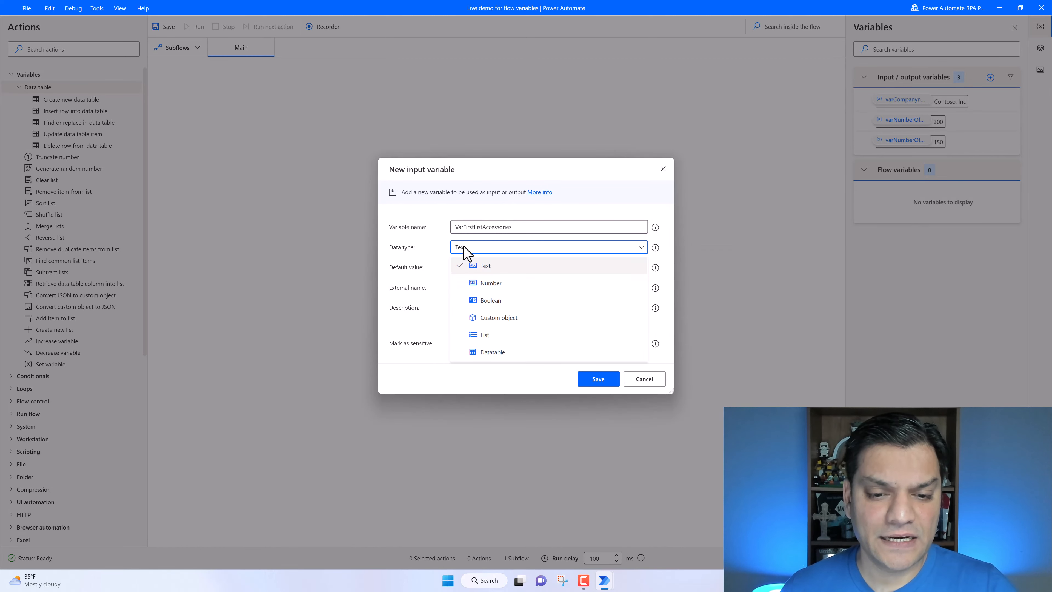
click(500, 339)
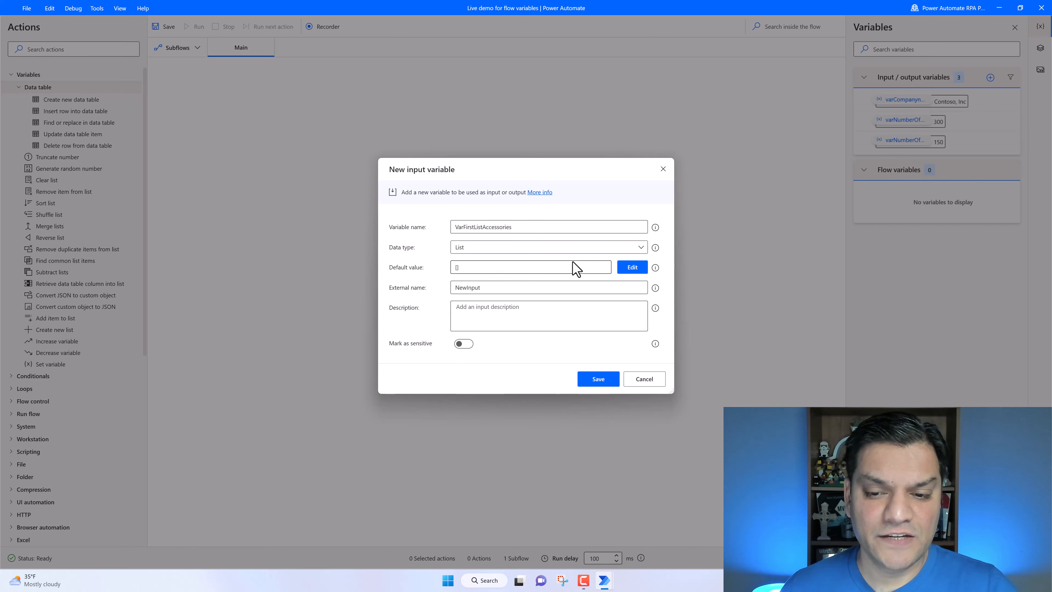
click(629, 268)
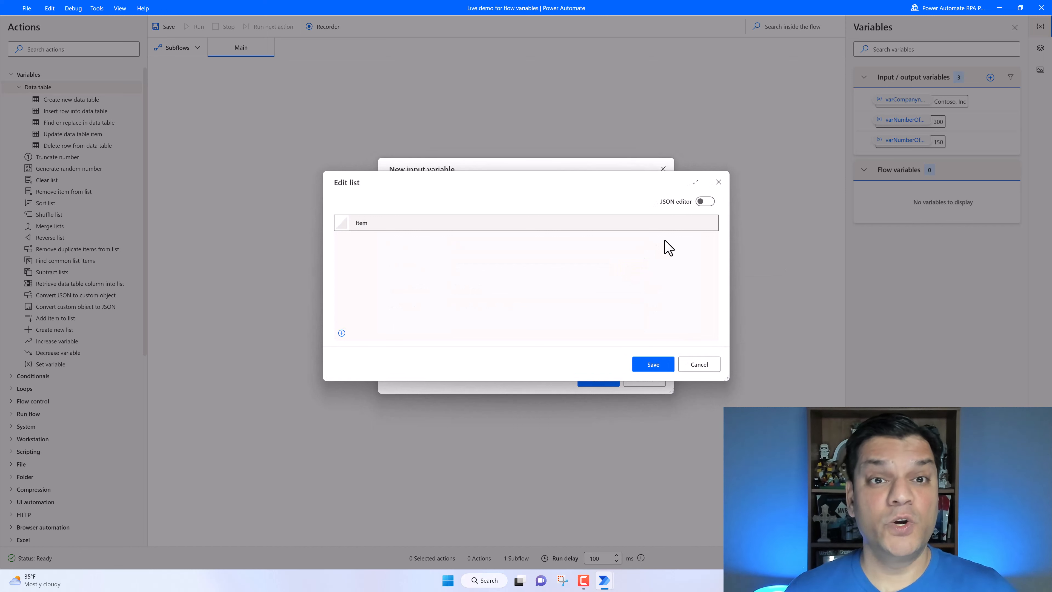
click(342, 333)
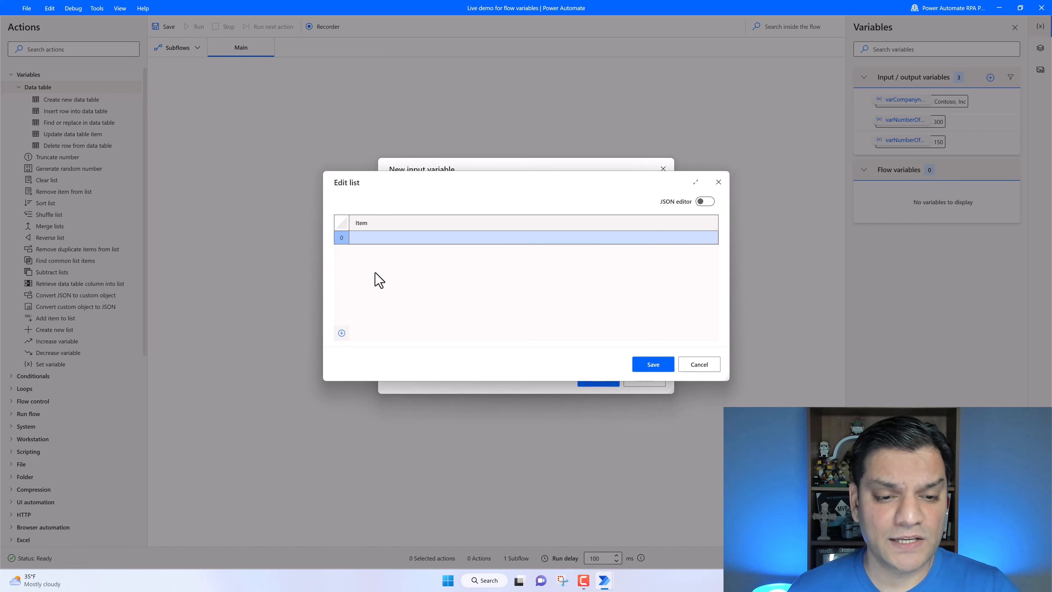
click(393, 237)
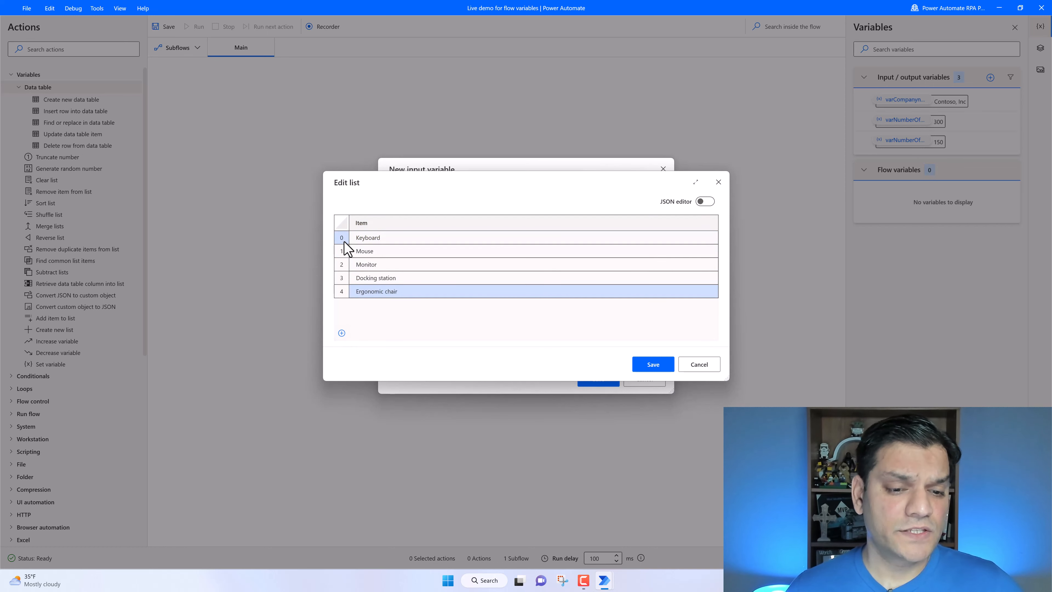
click(344, 291)
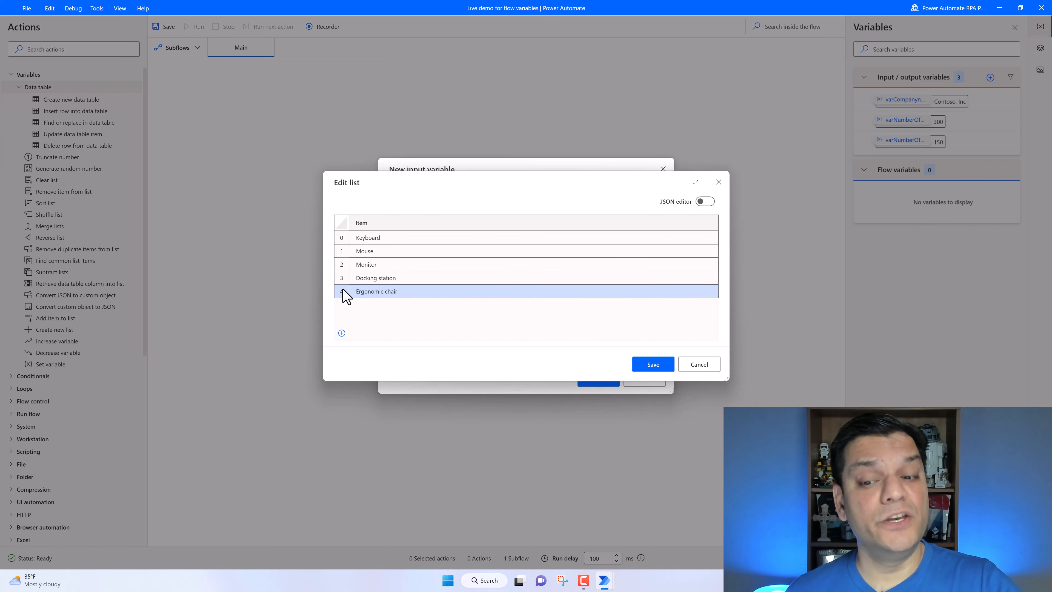
click(655, 365)
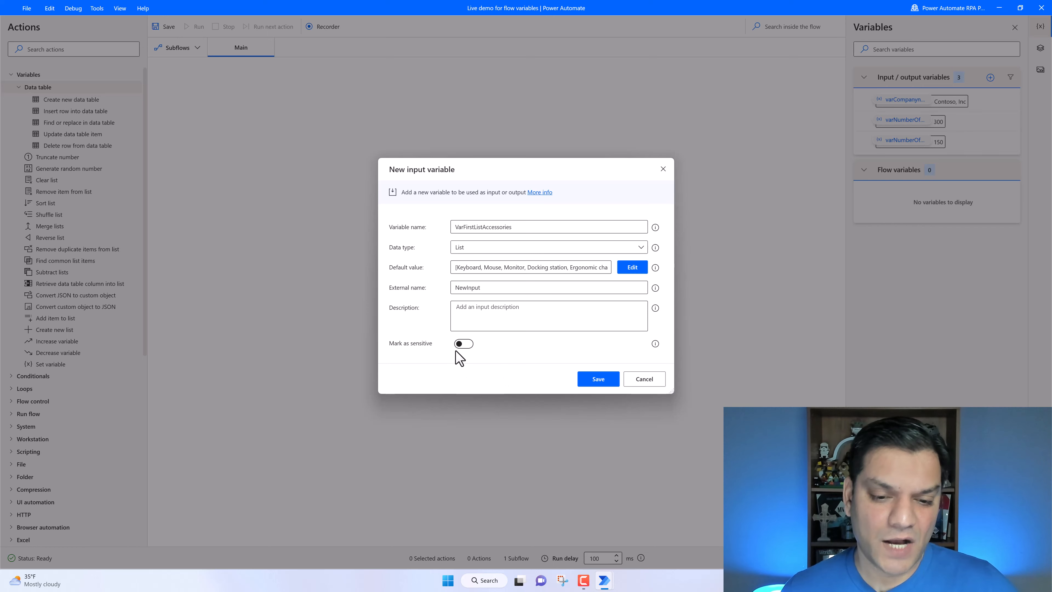
click(596, 382)
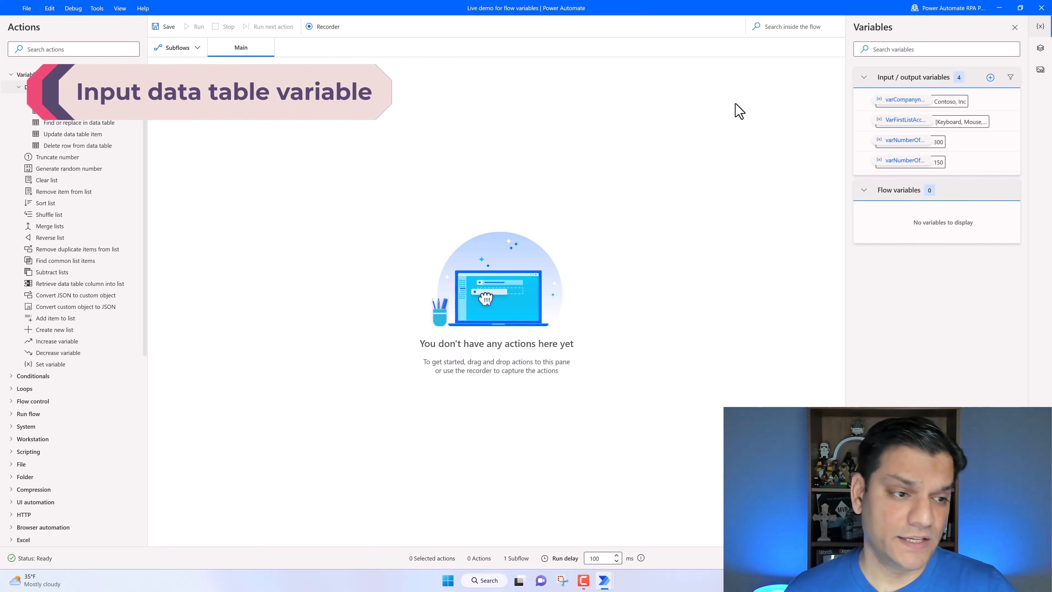
- Add another input variable of type Datatable, pasting varFruitsDataTable as its name
click(991, 78)
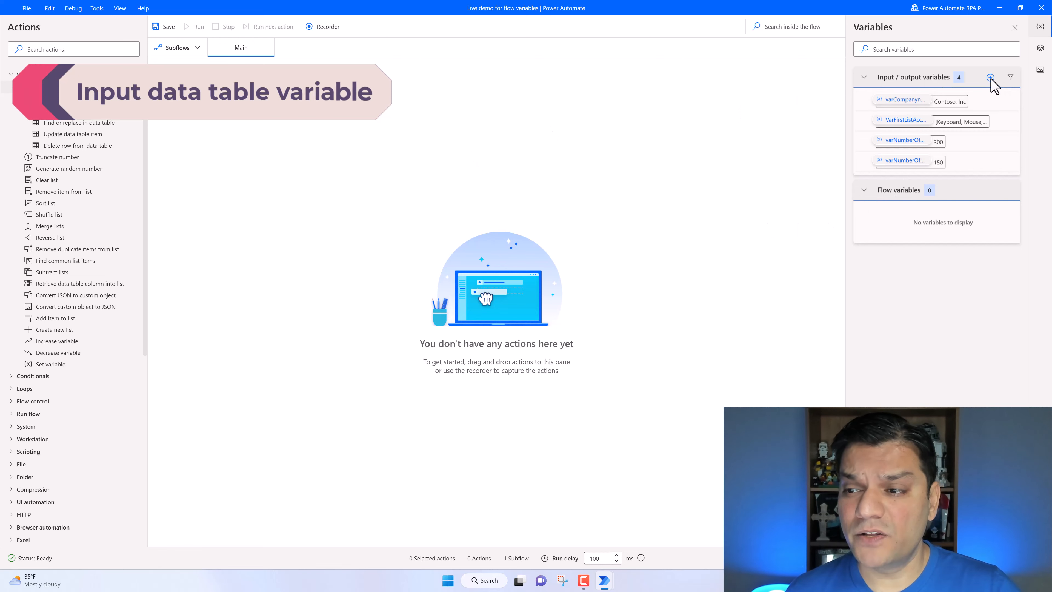
click(979, 99)
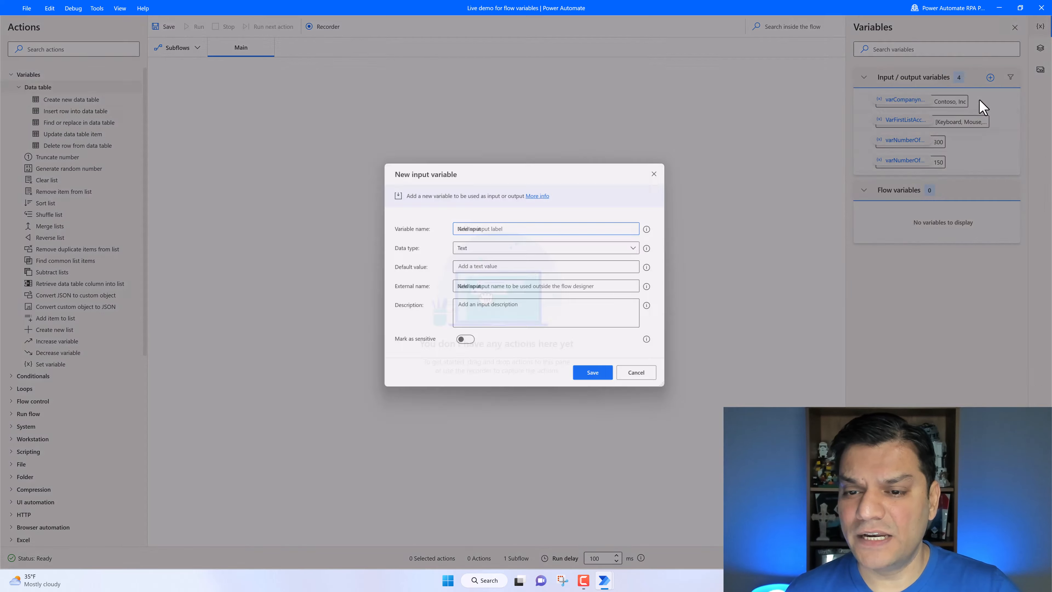
click(505, 249)
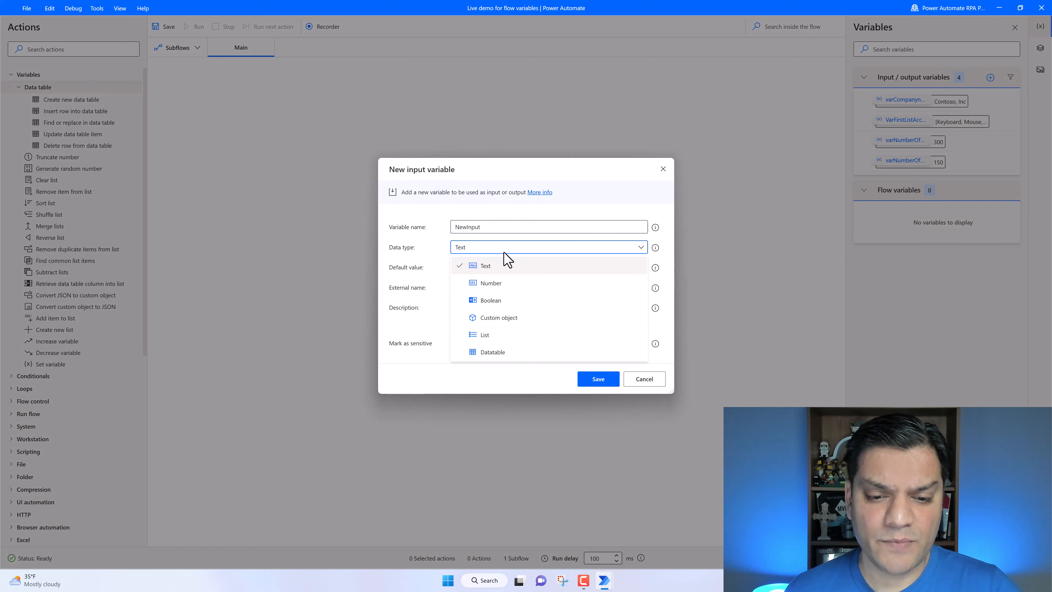
click(492, 352)
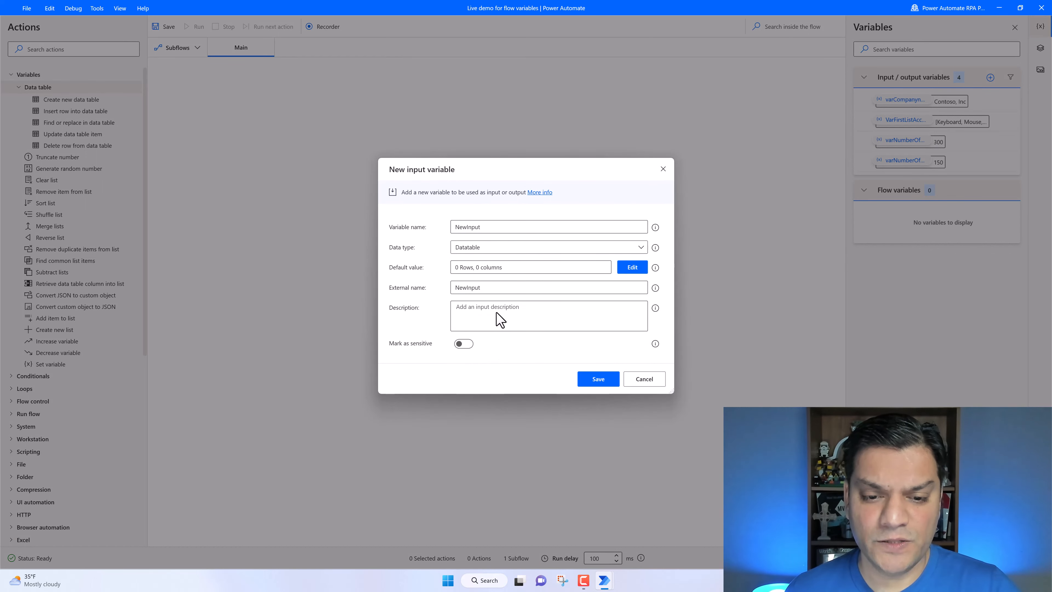
double_click(516, 231)
text(varFruitsDataTable)
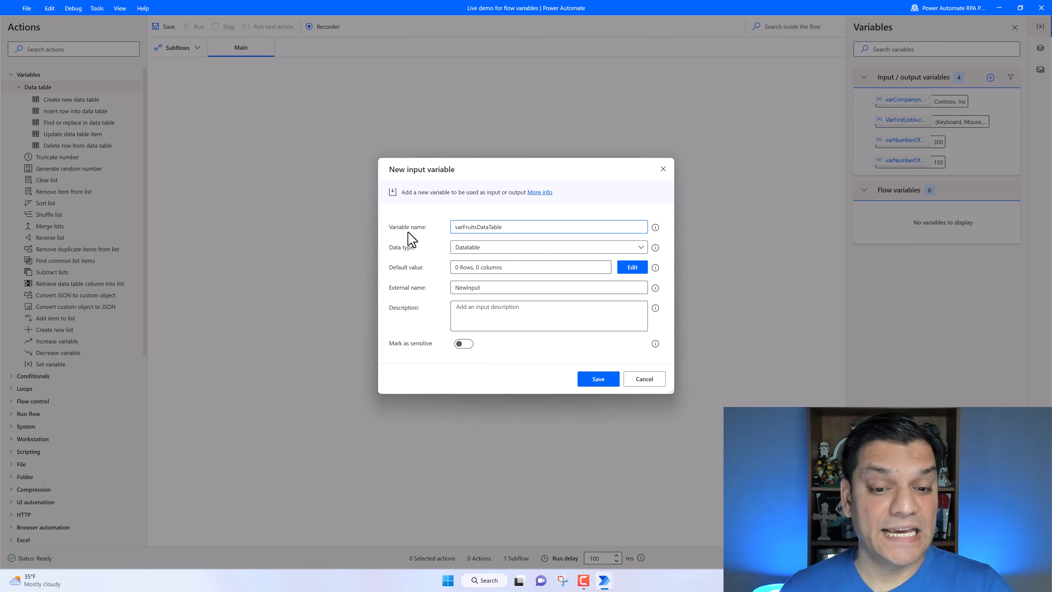
- Set the datatable variable's external name to Fruits
click(489, 290)
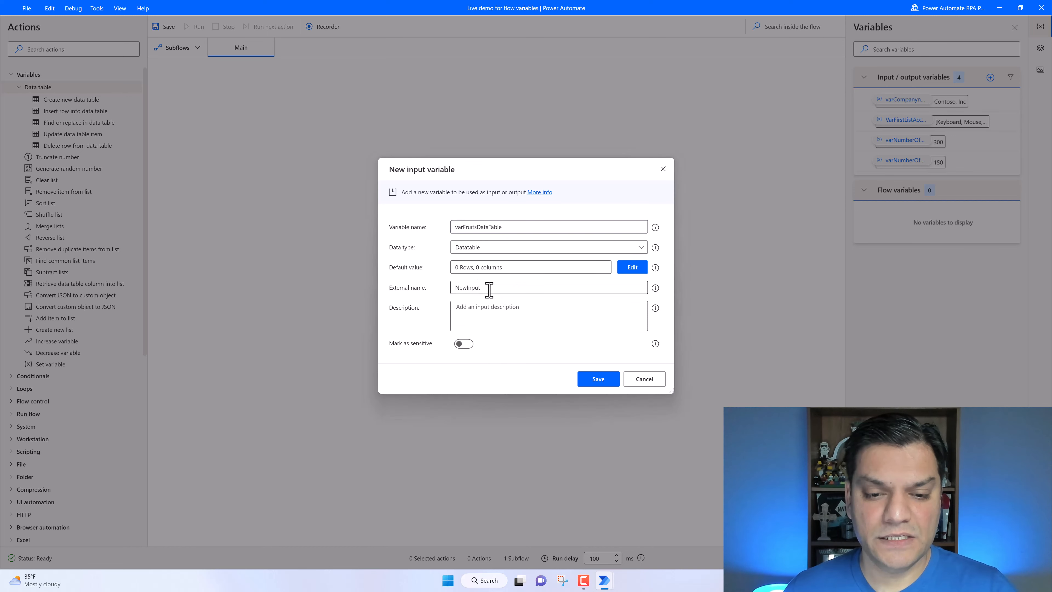
double_click(468, 288)
text(Fruits)
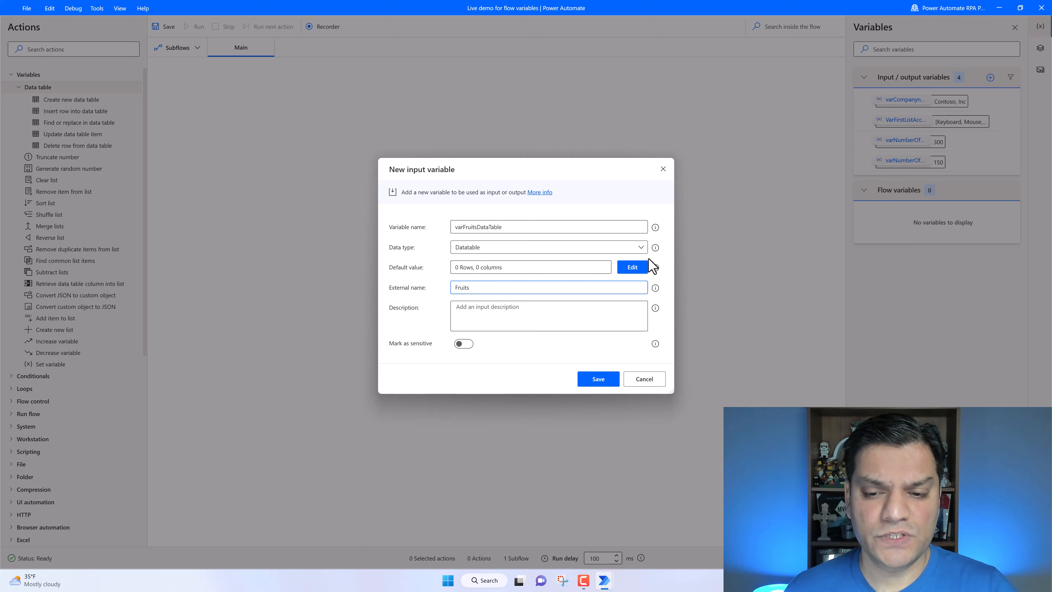
- Open the default datatable editor and set up three columns named Fruit, Quantity and Distribution
click(632, 273)
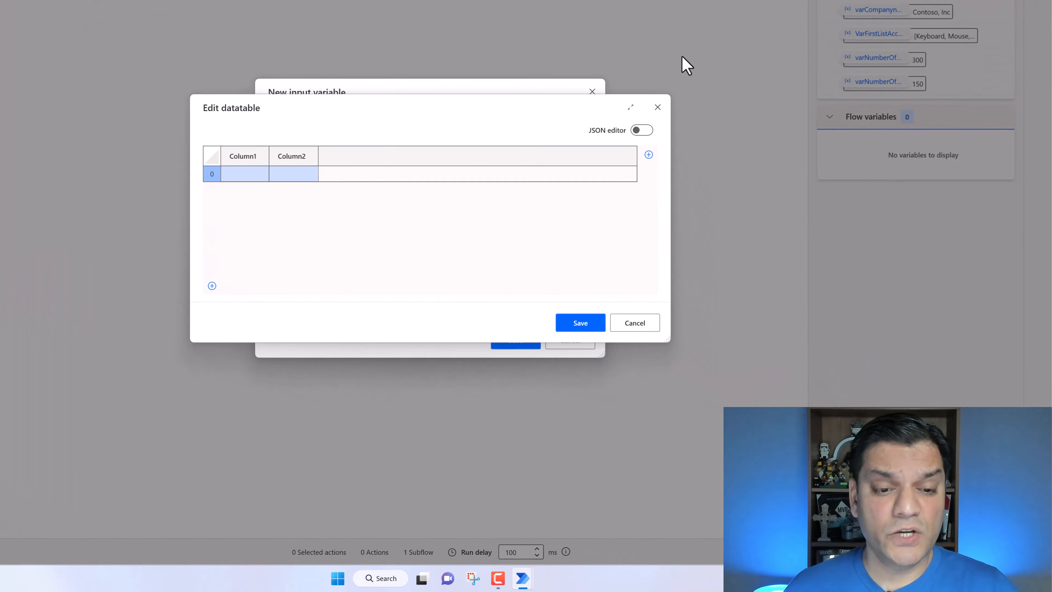
click(150, 123)
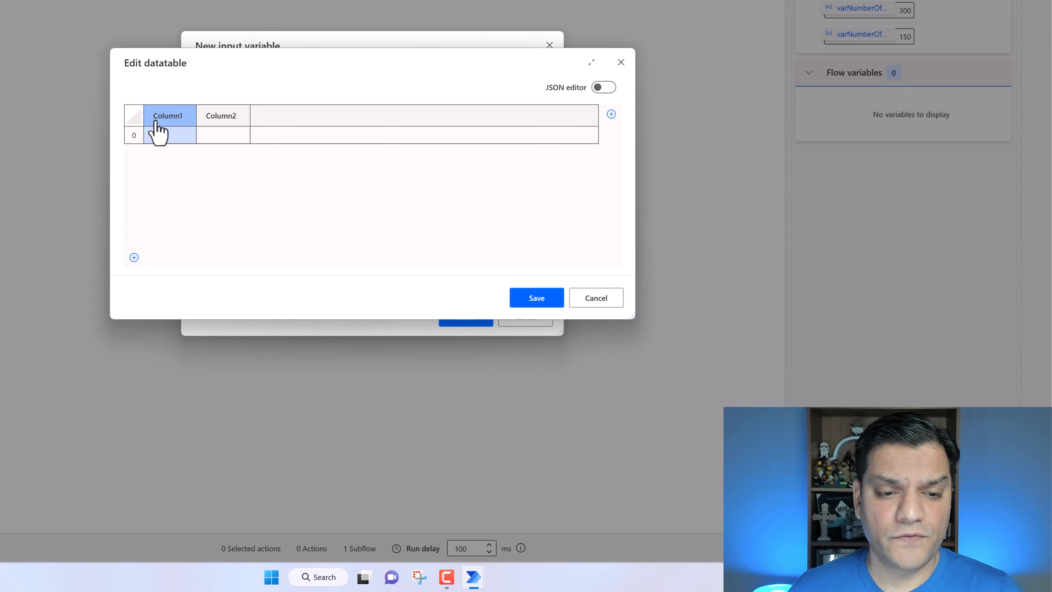
click(155, 122)
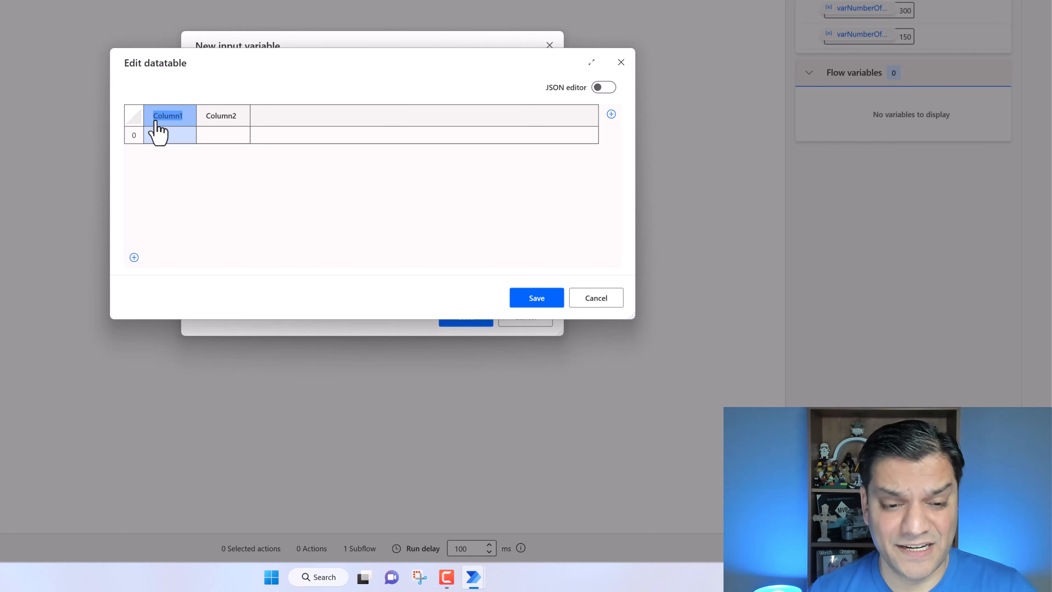
text(Fruit)
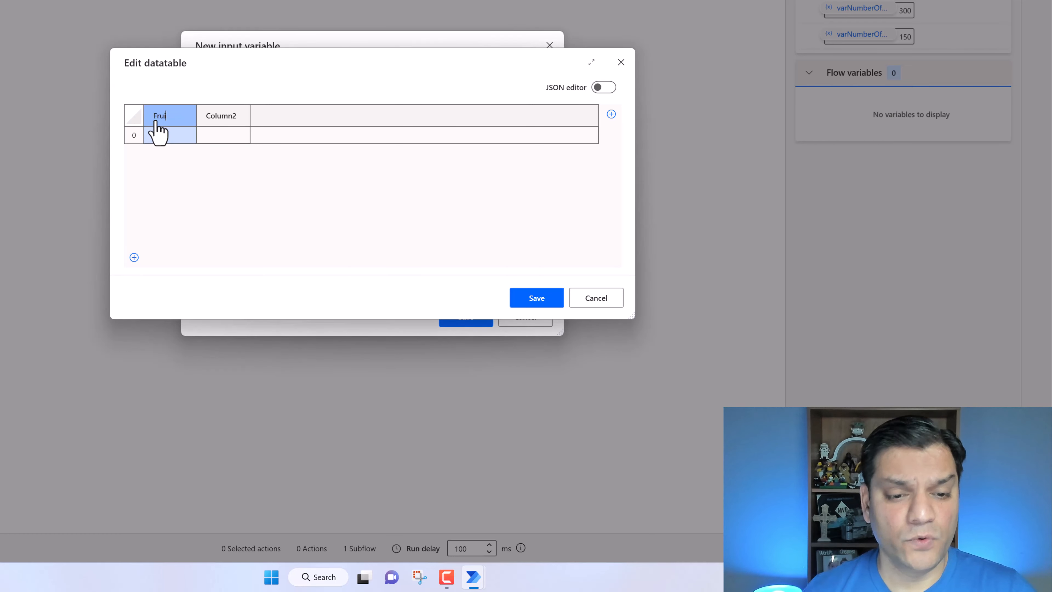
double_click(221, 120)
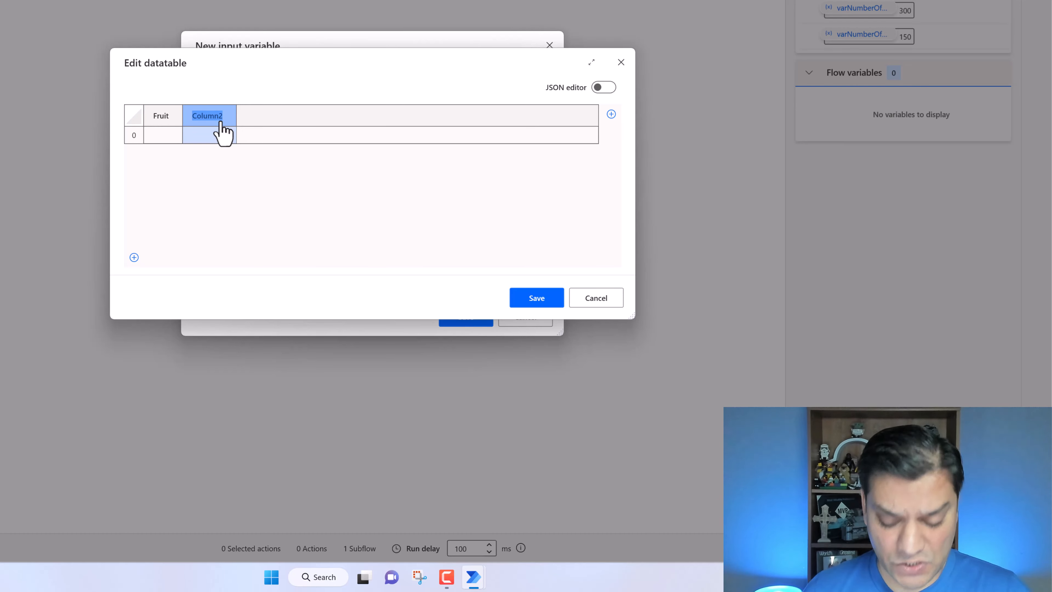
text(Quantity)
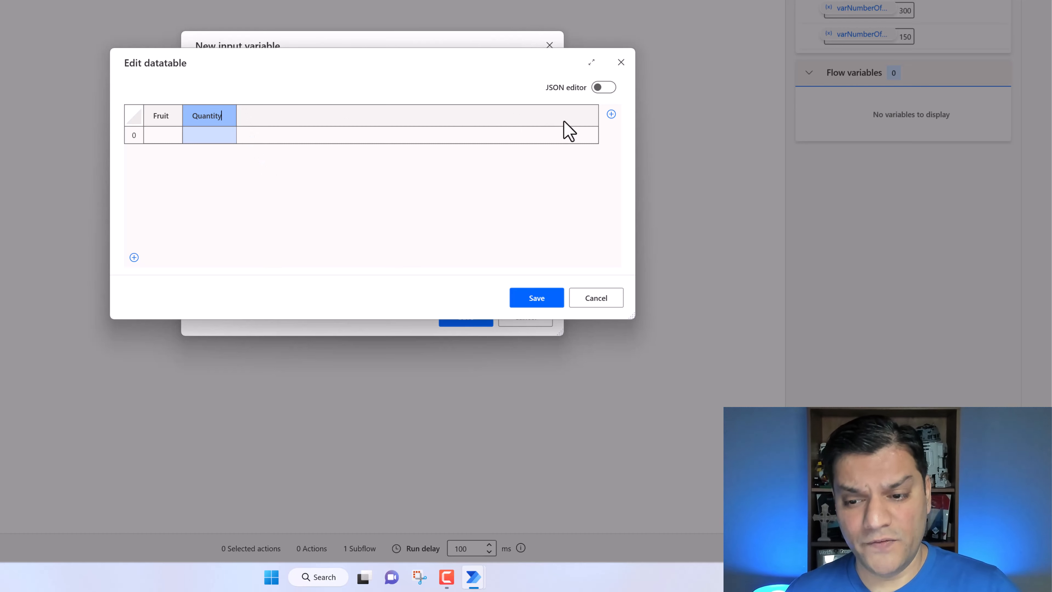
click(611, 114)
click(275, 121)
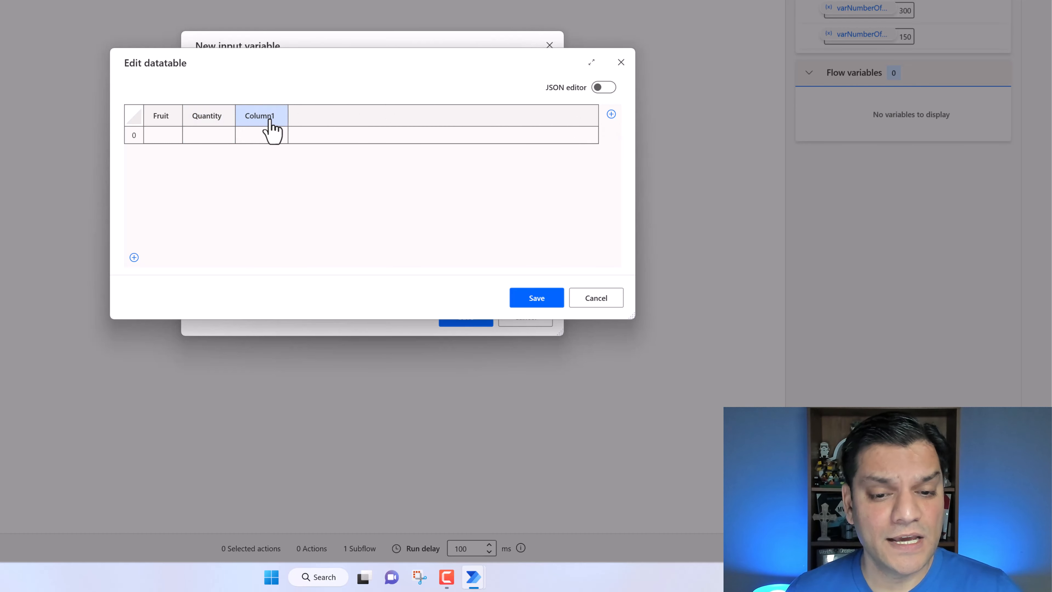
double_click(270, 120)
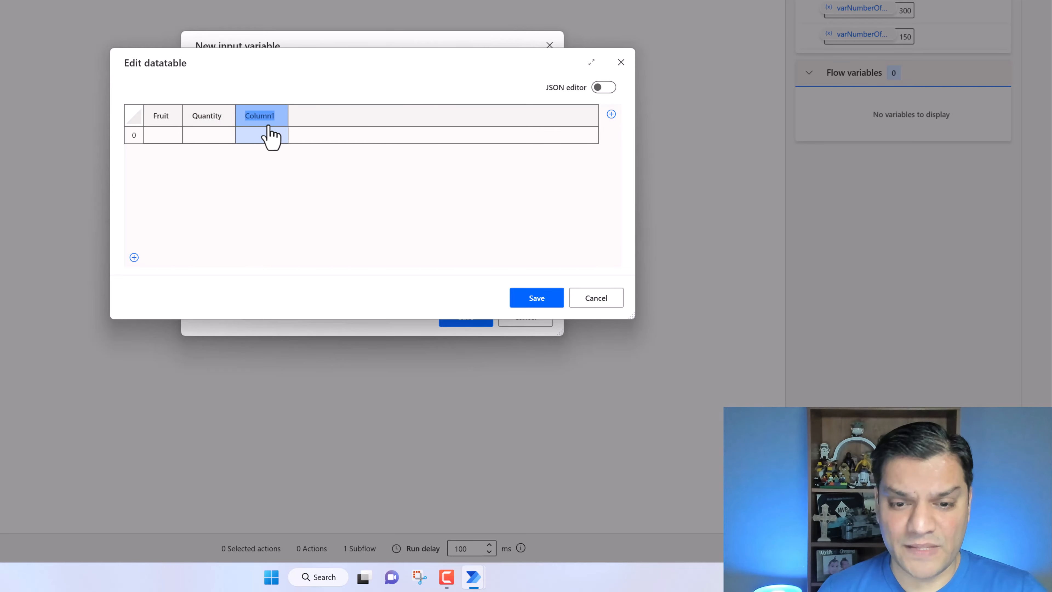
text(Distribution)
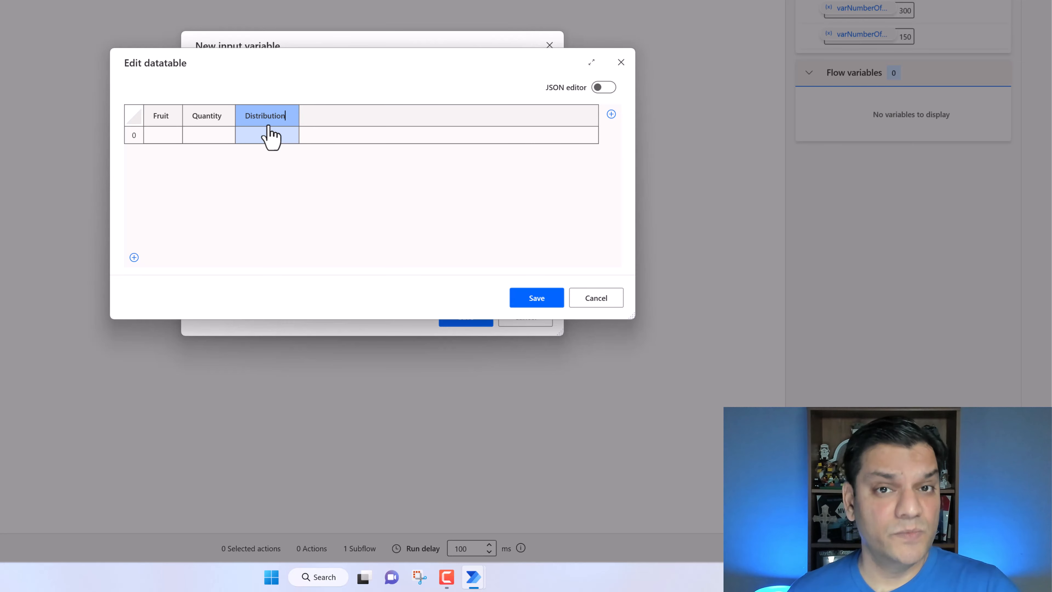
- Fill the first datatable row with Apples, 10 and North East
click(171, 142)
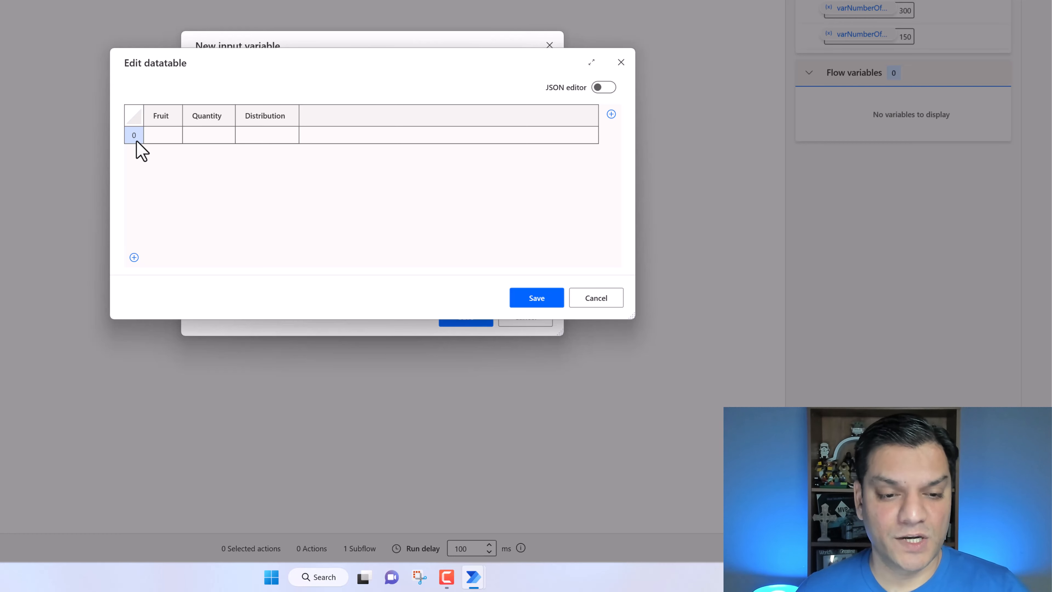
click(165, 137)
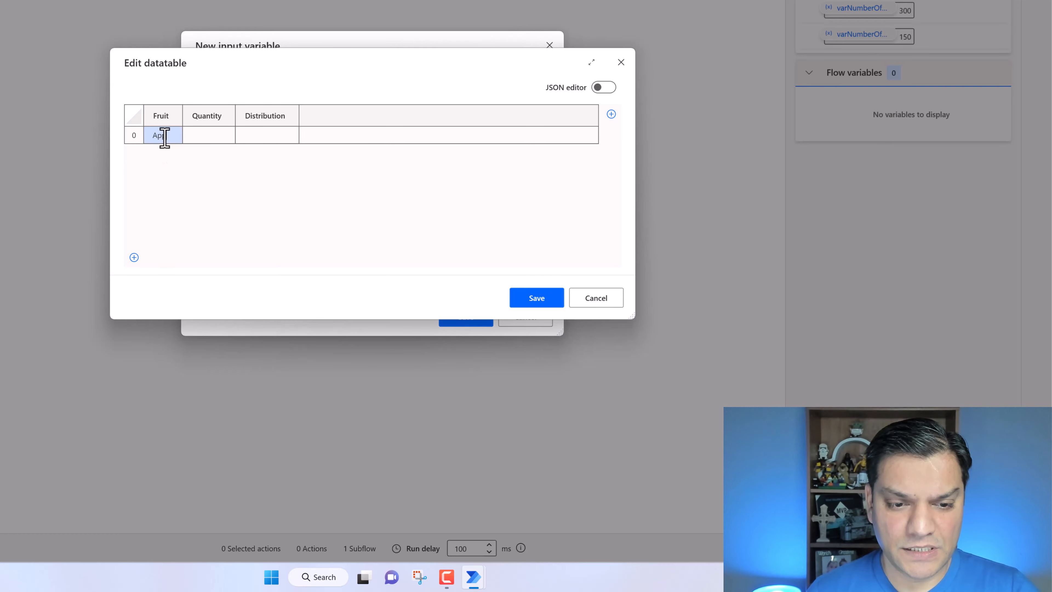
text(Apples)
key(Tab)
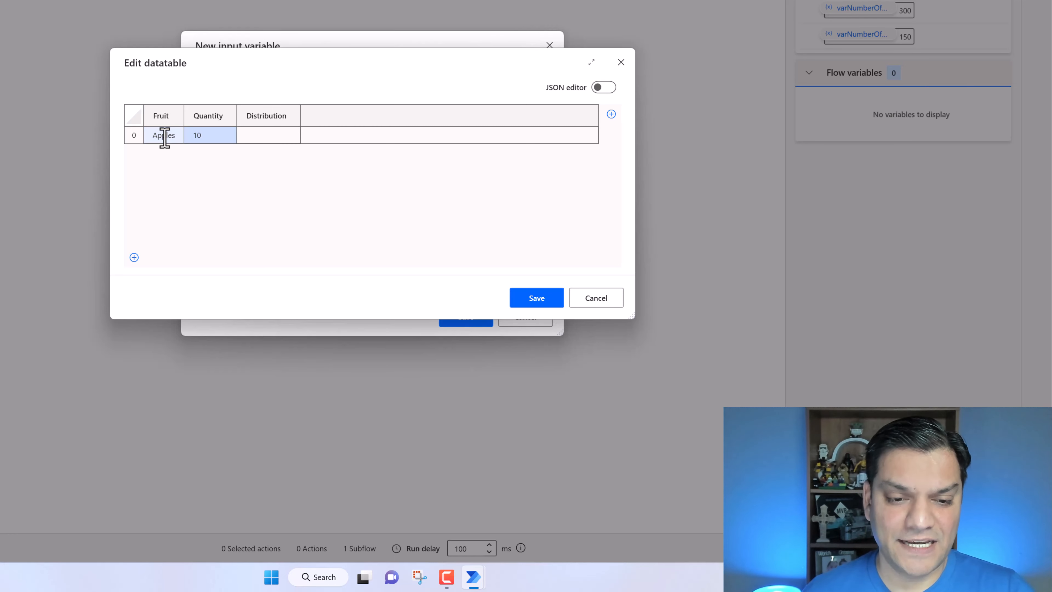
key(Tab)
text(No)
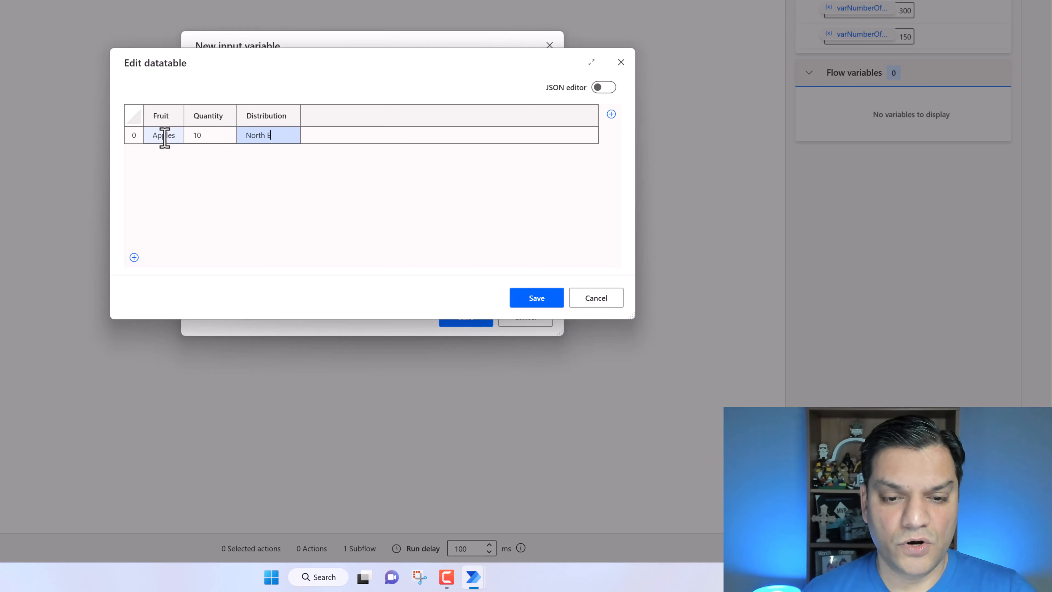
text(rth East)
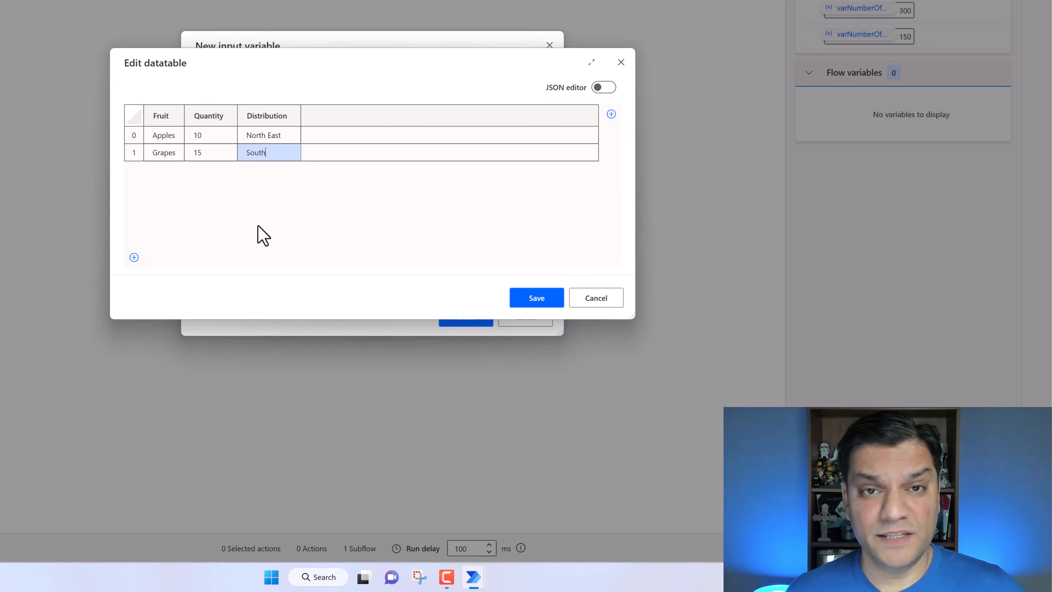
- Paste the remaining fruit rows into the default datatable and save the new datatable input variable
key(ctrl+v)
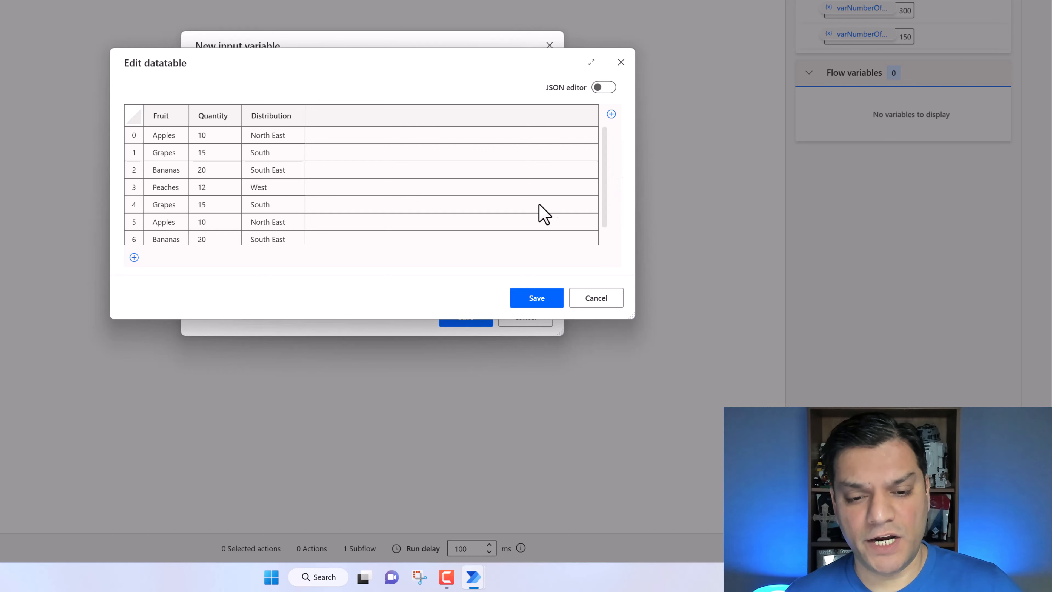
scroll(537, 219, down, 1)
scroll(531, 213, up, 1)
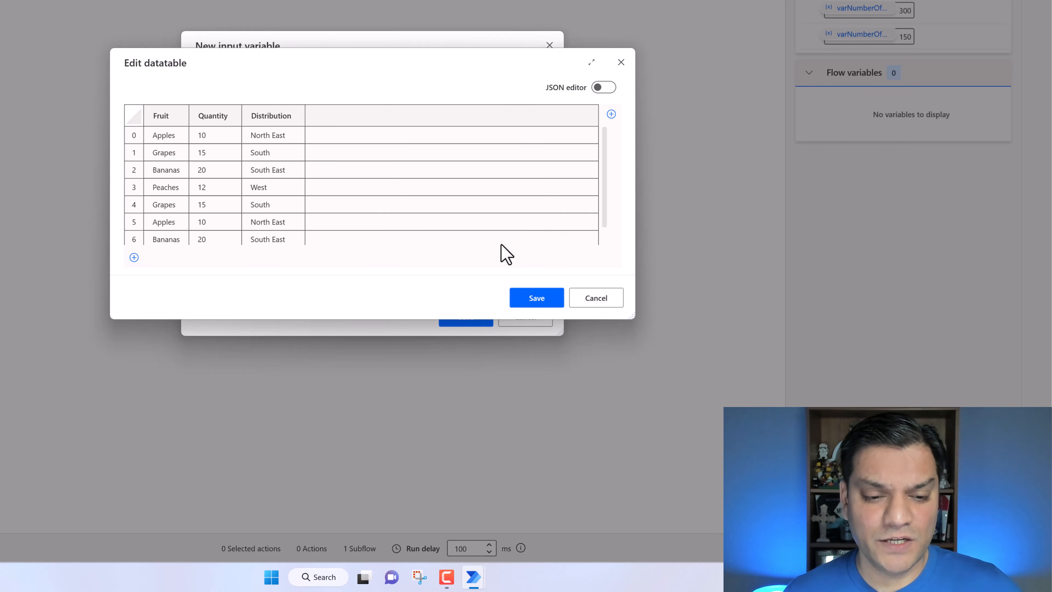
scroll(498, 248, down, 1)
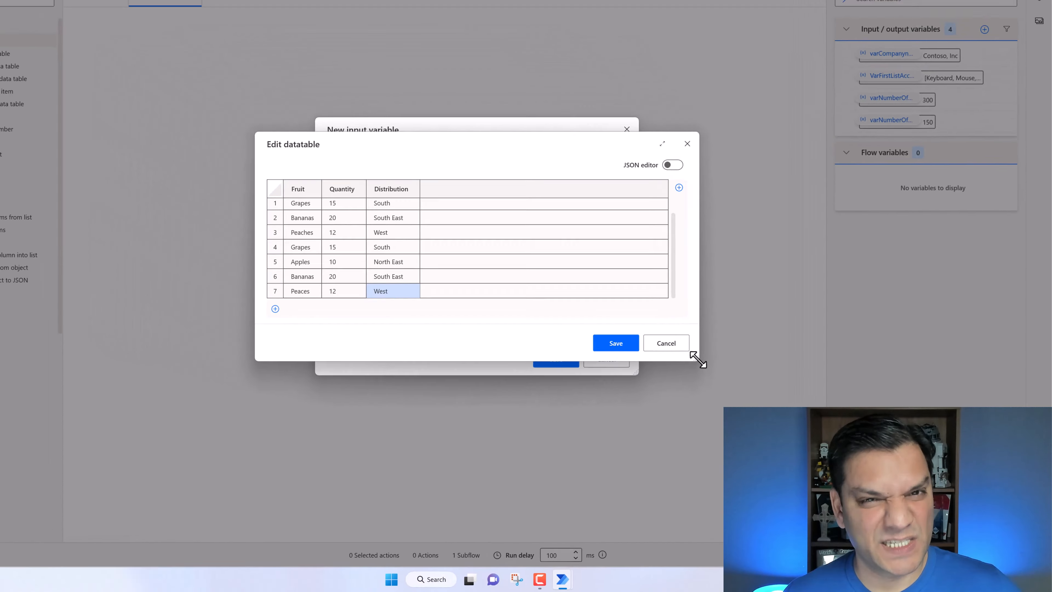
drag(728, 379, 761, 429)
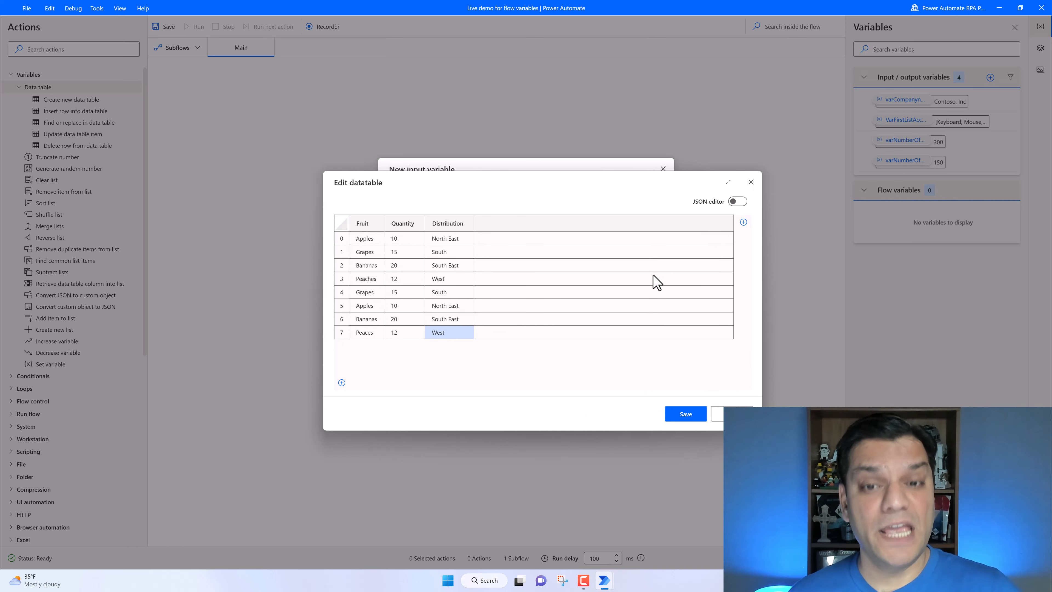
click(685, 414)
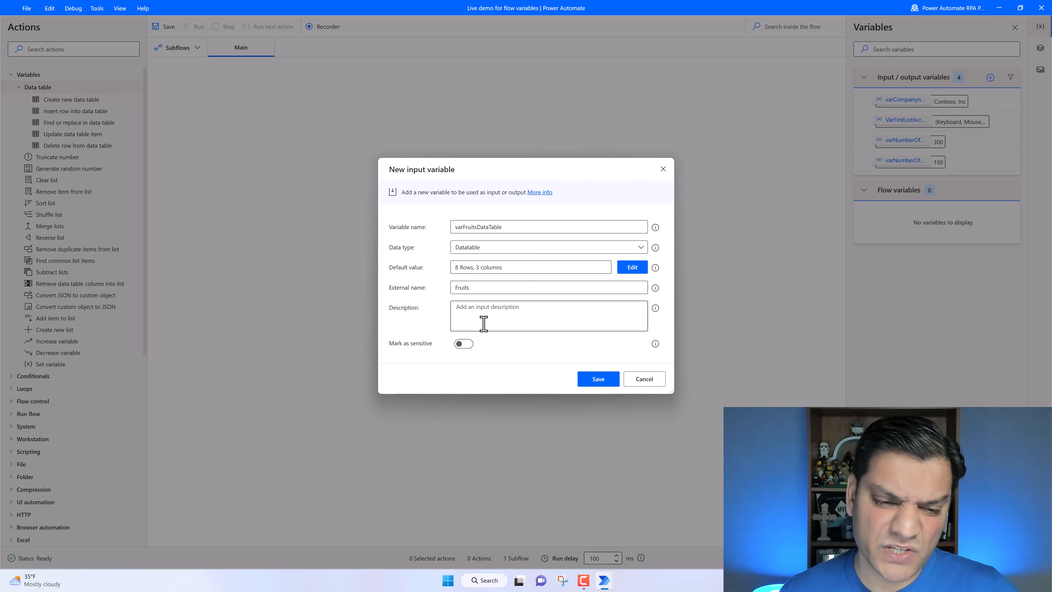
click(601, 381)
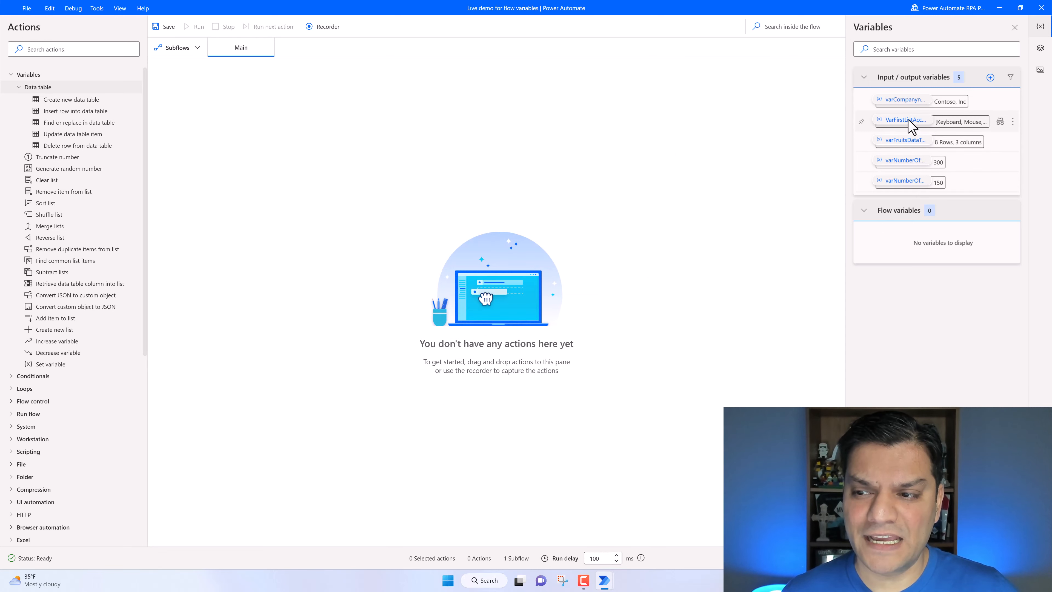
- Set the accessories list variable's external name to Fruits and save the change
double_click(893, 123)
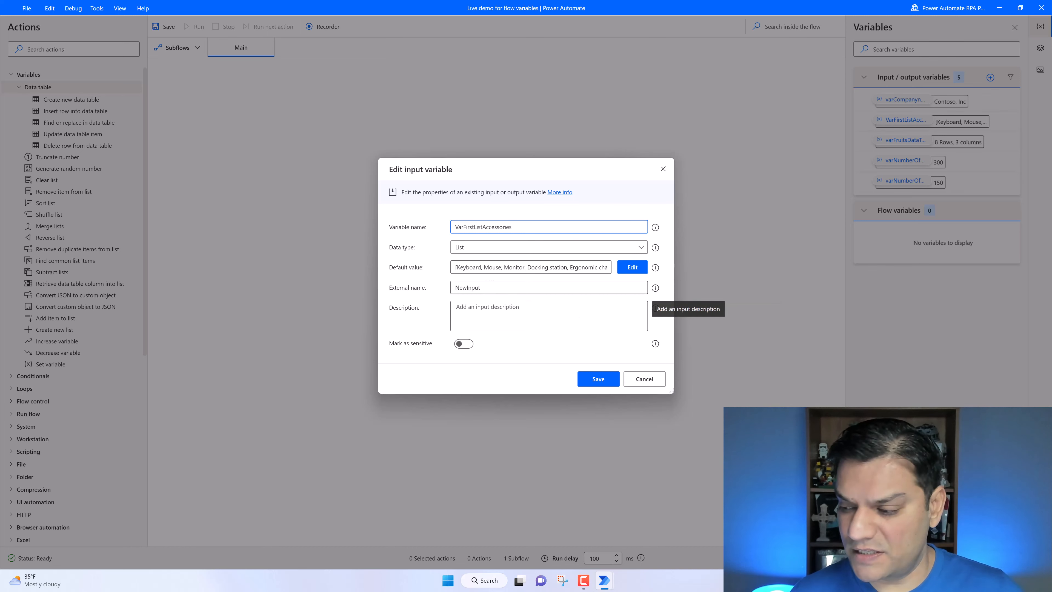
click(522, 288)
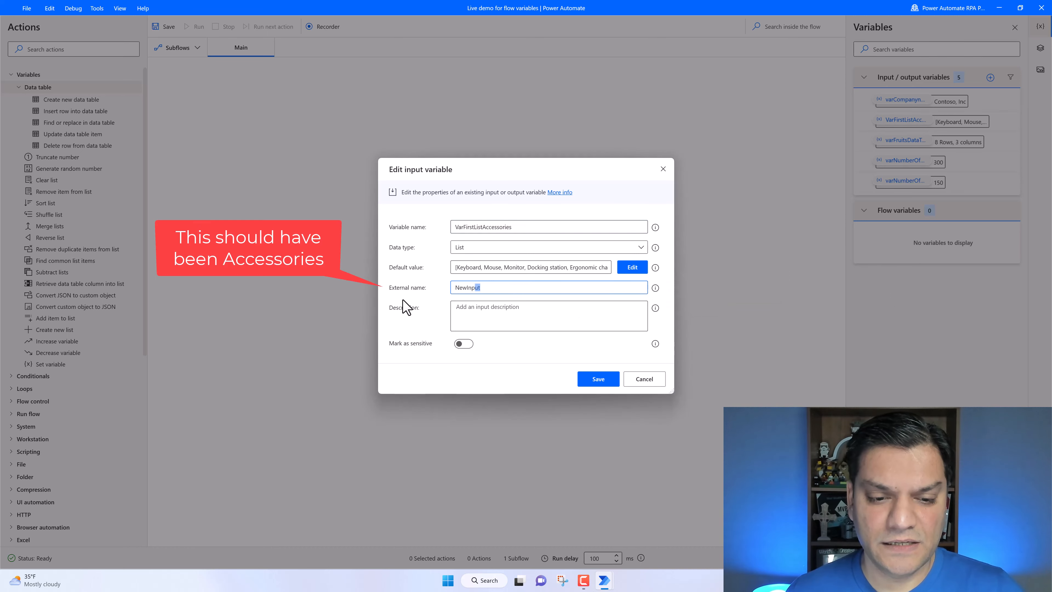
key(ctrl+a)
text(Fr)
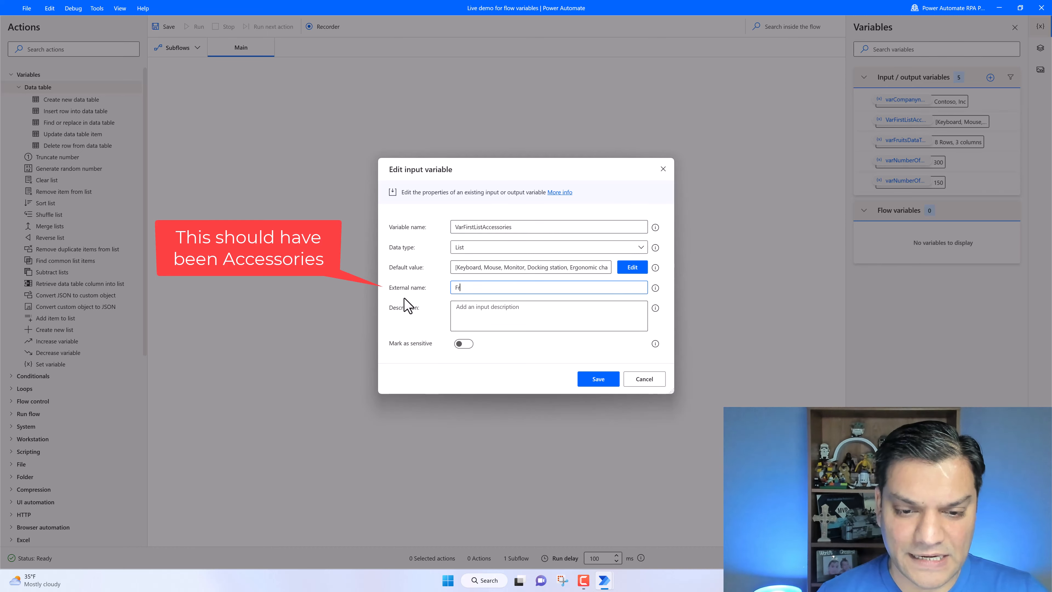
text(uits)
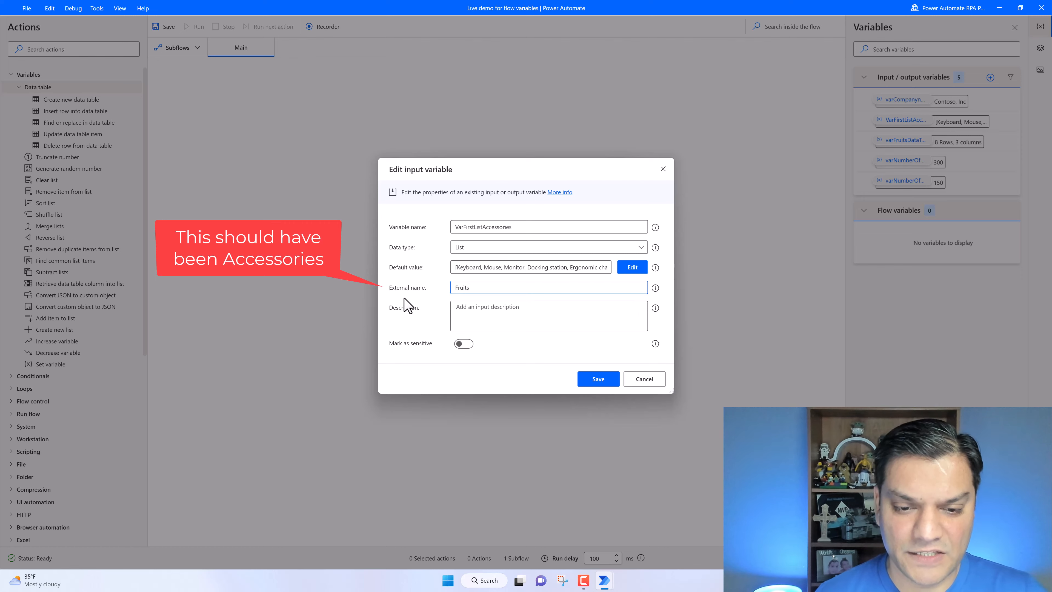
click(617, 381)
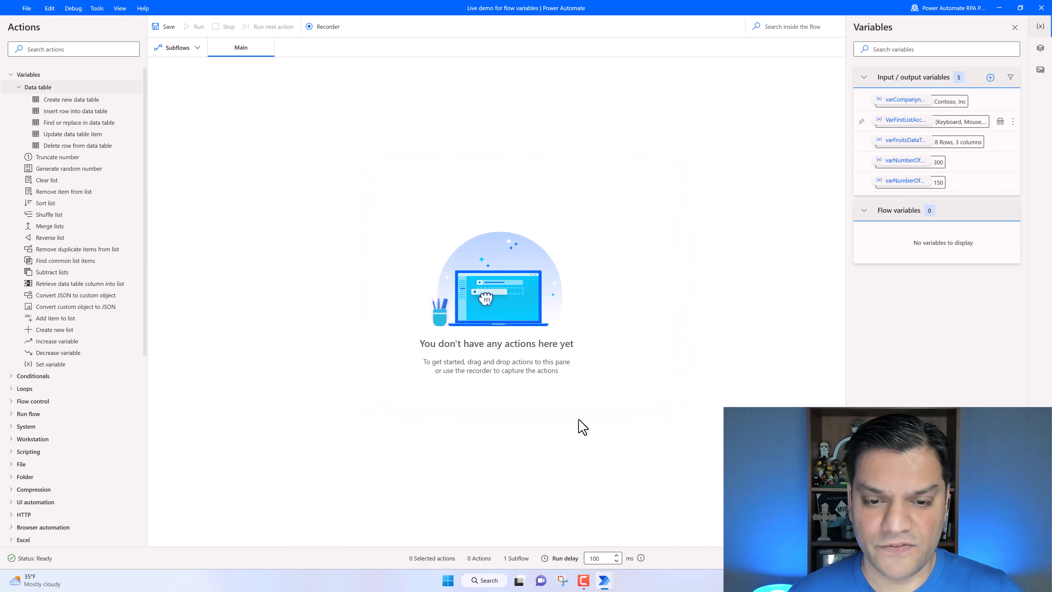
- Save the flow and switch to the Power Automate console window
click(177, 29)
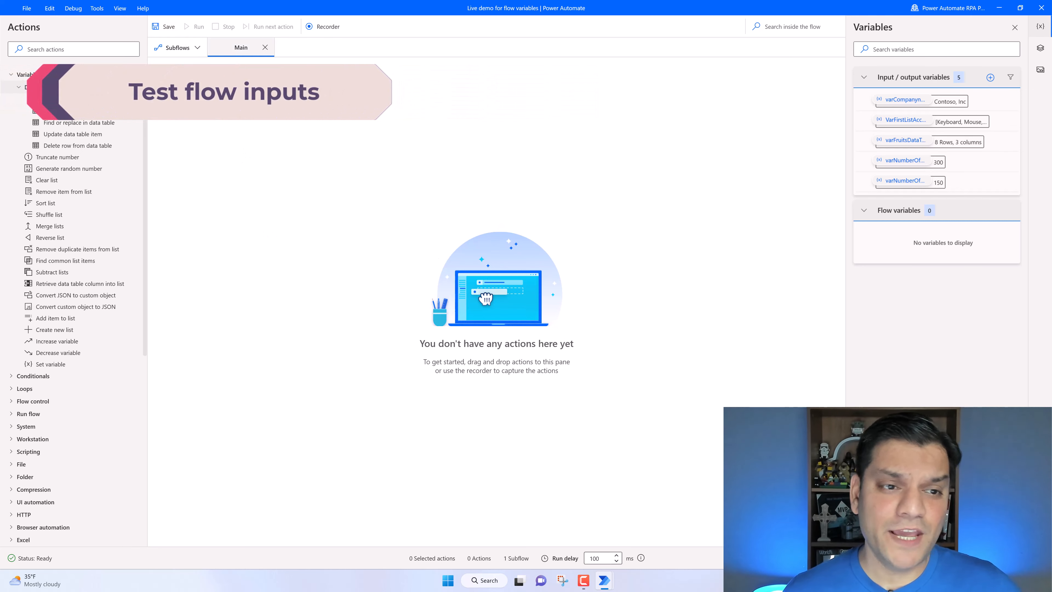
click(204, 53)
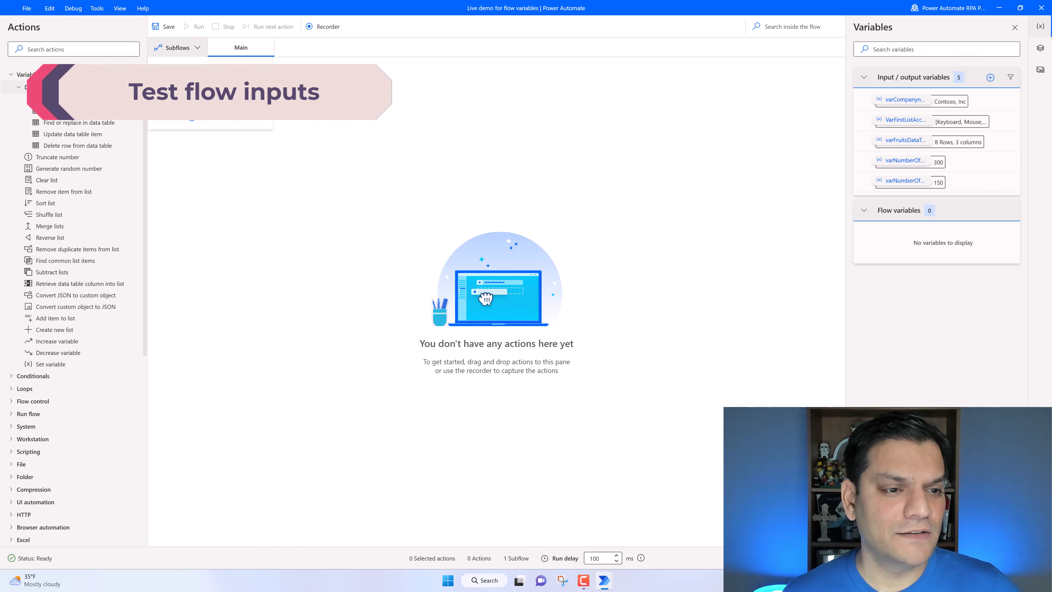
click(347, 215)
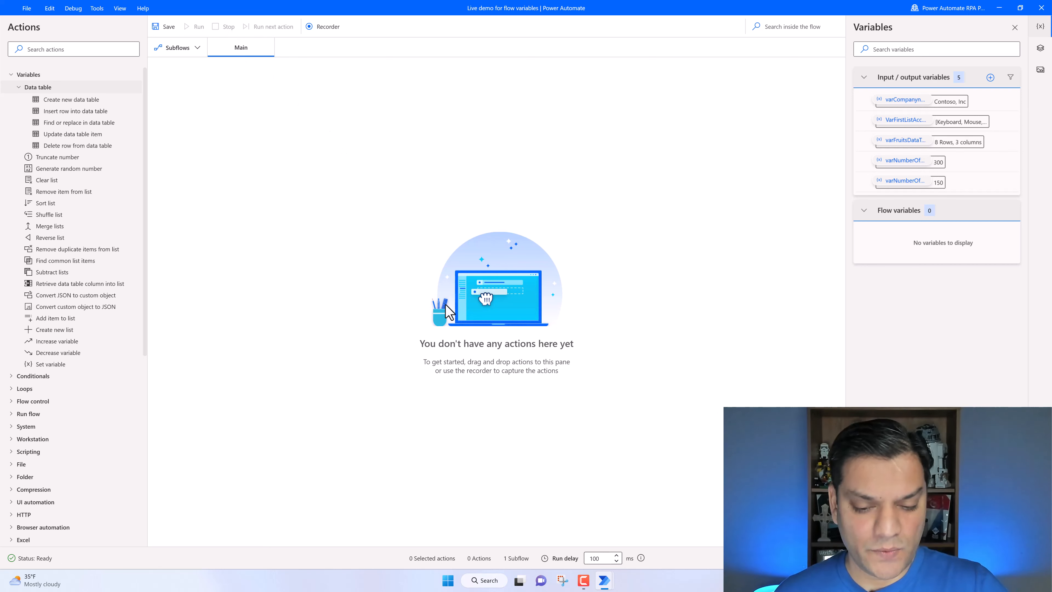
mouse_move(609, 579)
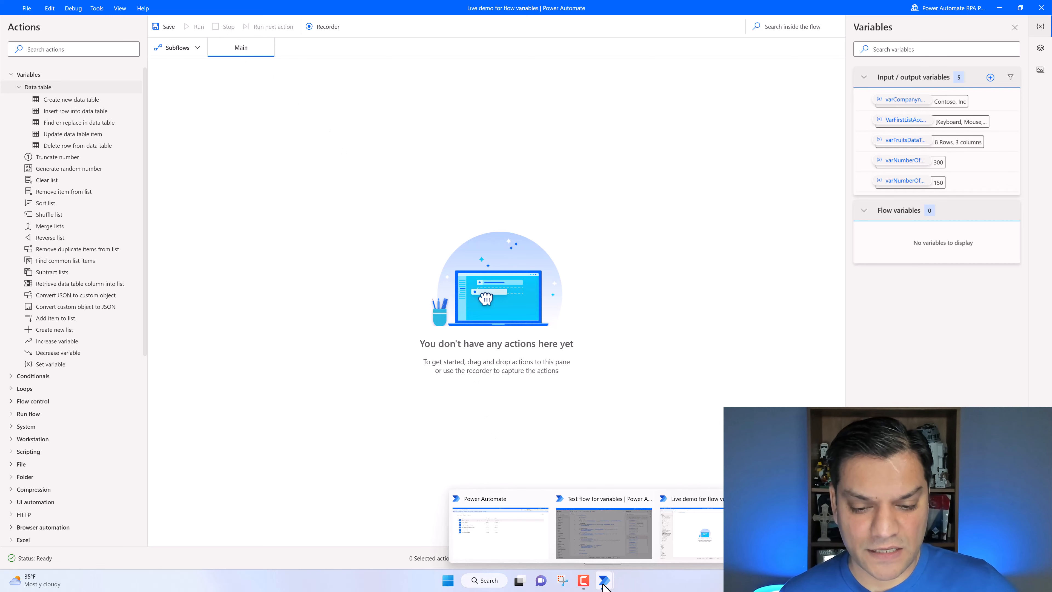
click(520, 538)
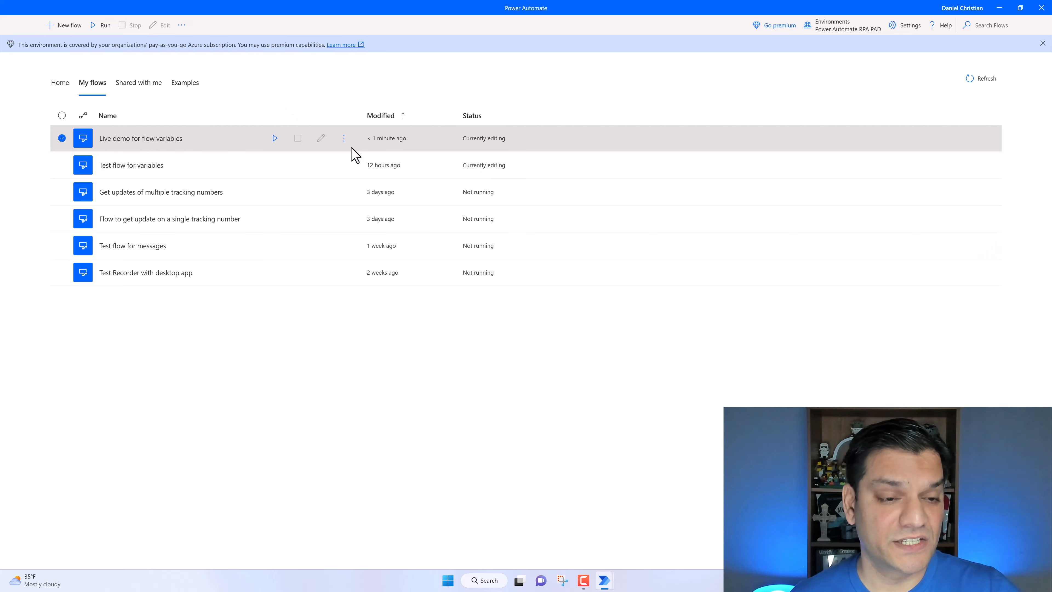
- Run the Live demo for flow variables flow, inspect its list input's items, and confirm the flow inputs
click(276, 138)
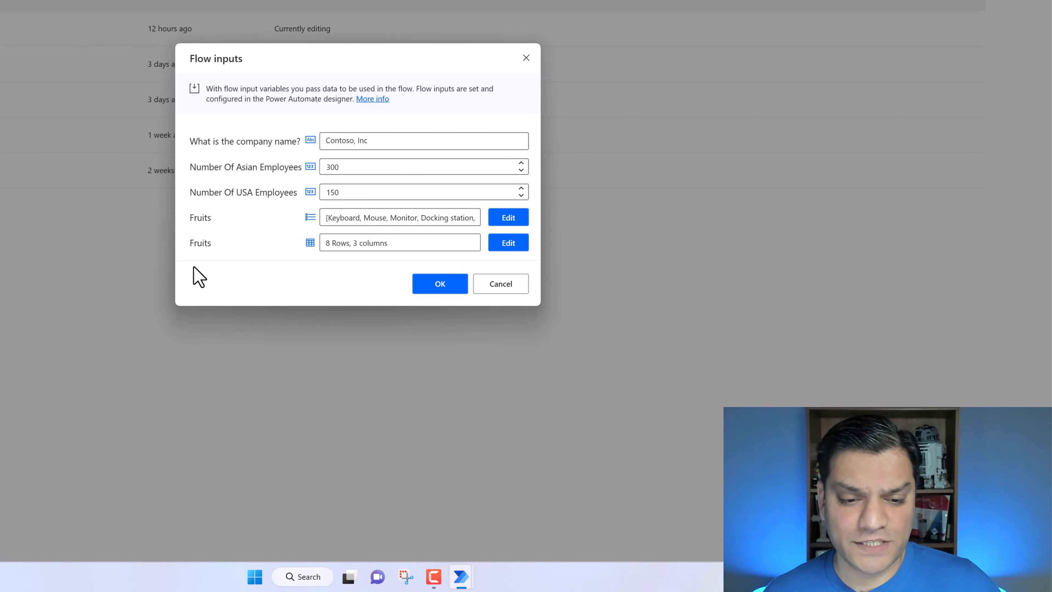
click(501, 219)
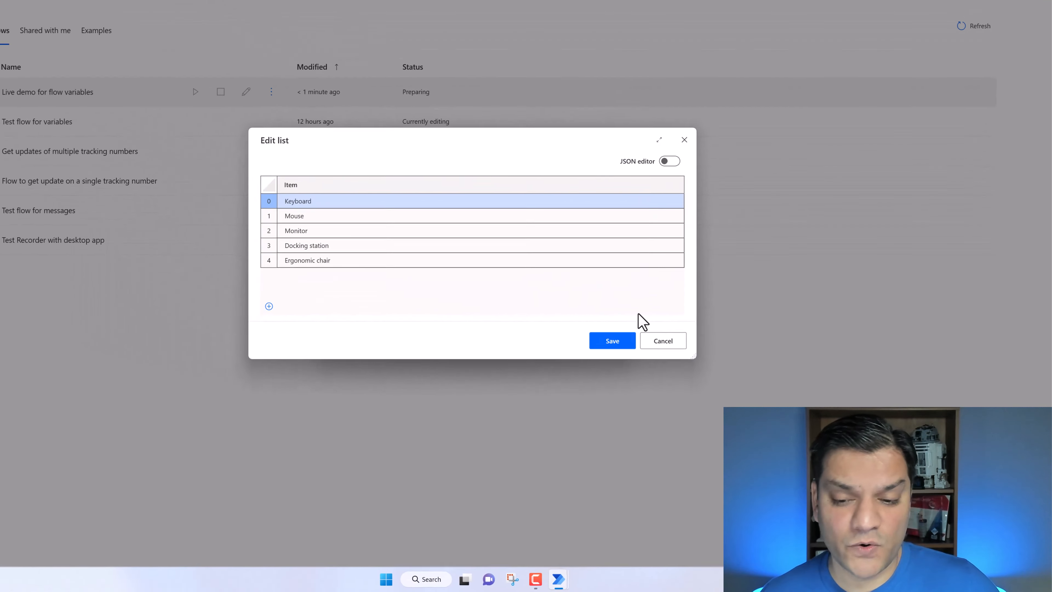
click(700, 365)
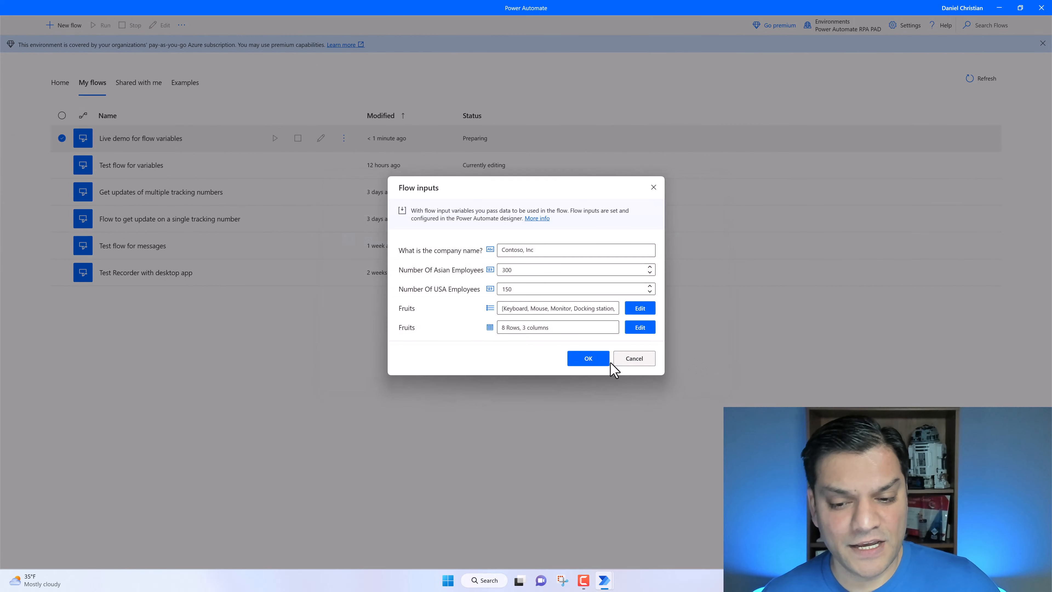
click(595, 359)
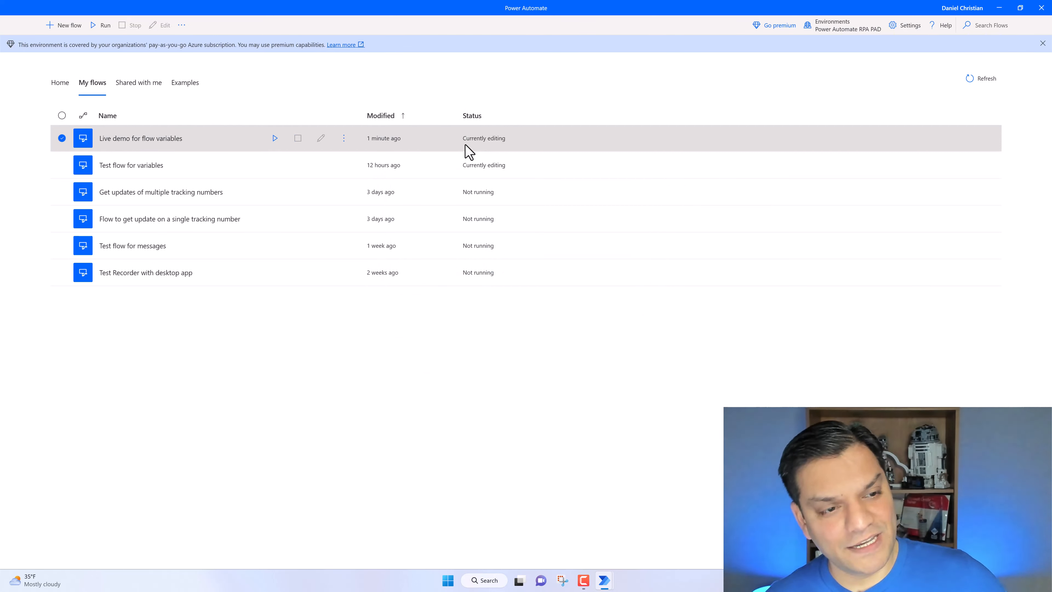
- Return to the flow designer and add a new output variable named varFinalOutput
mouse_move(607, 574)
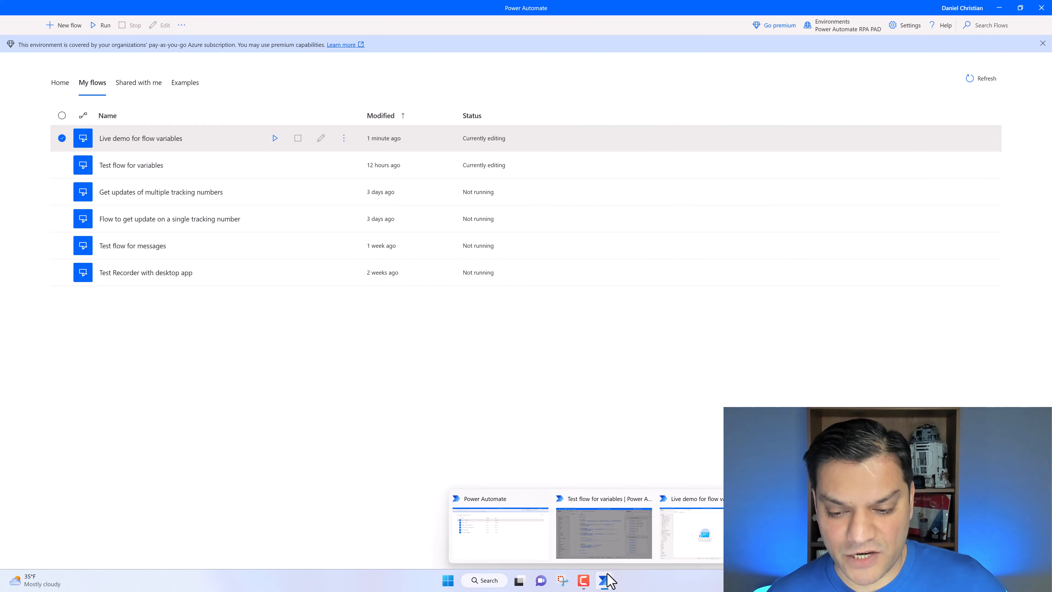
click(680, 551)
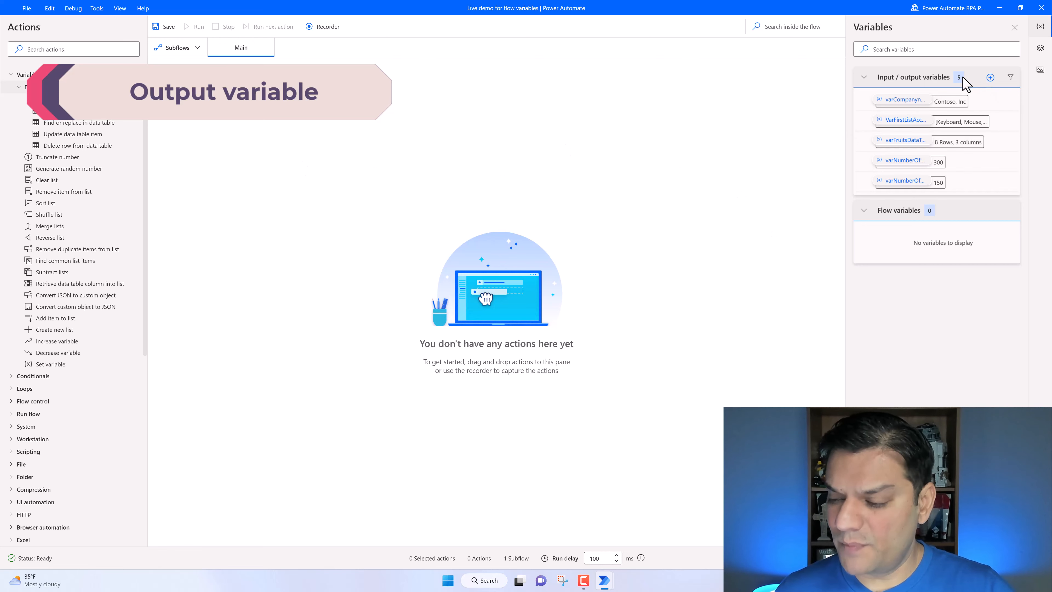
click(991, 77)
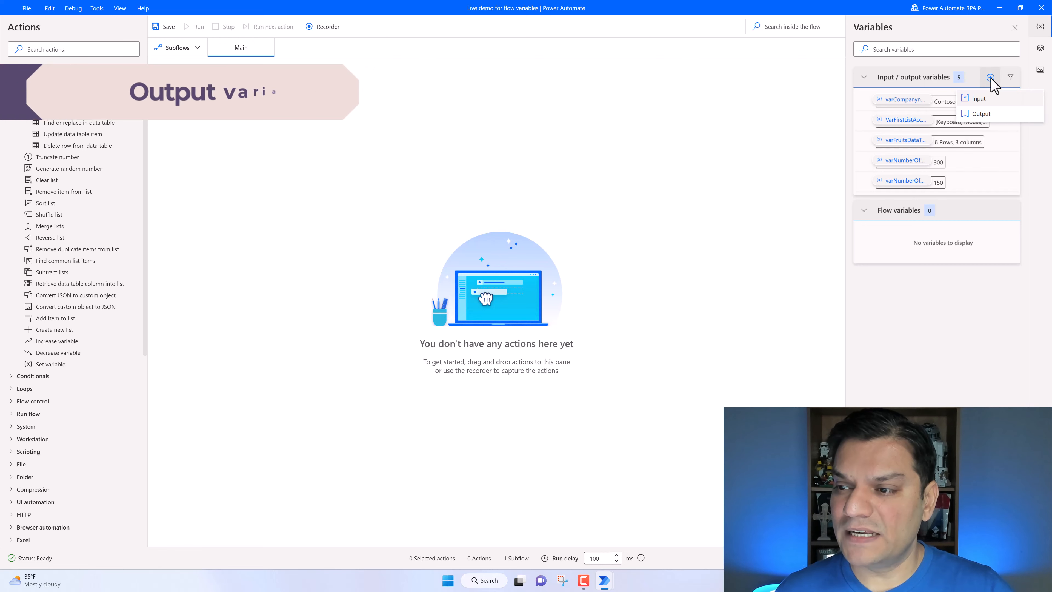
click(980, 114)
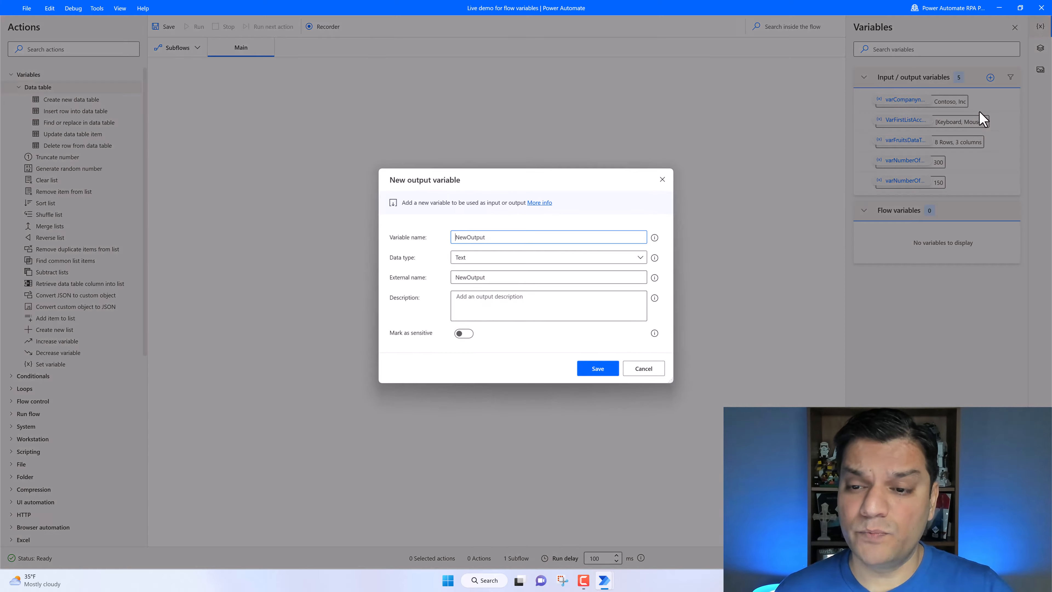
double_click(500, 238)
key(BackSpace)
text(va)
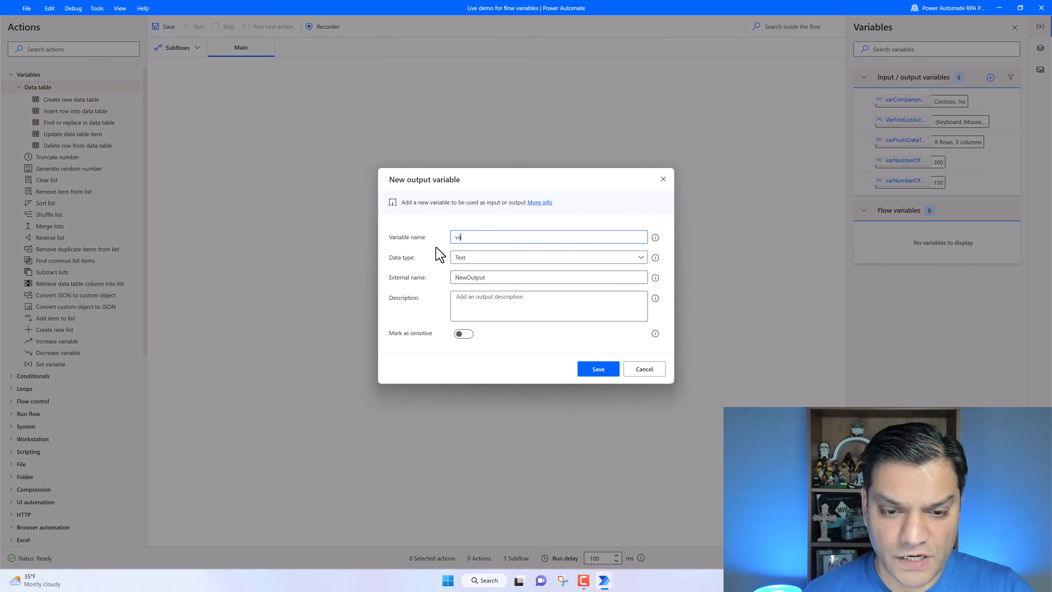
text(rFi)
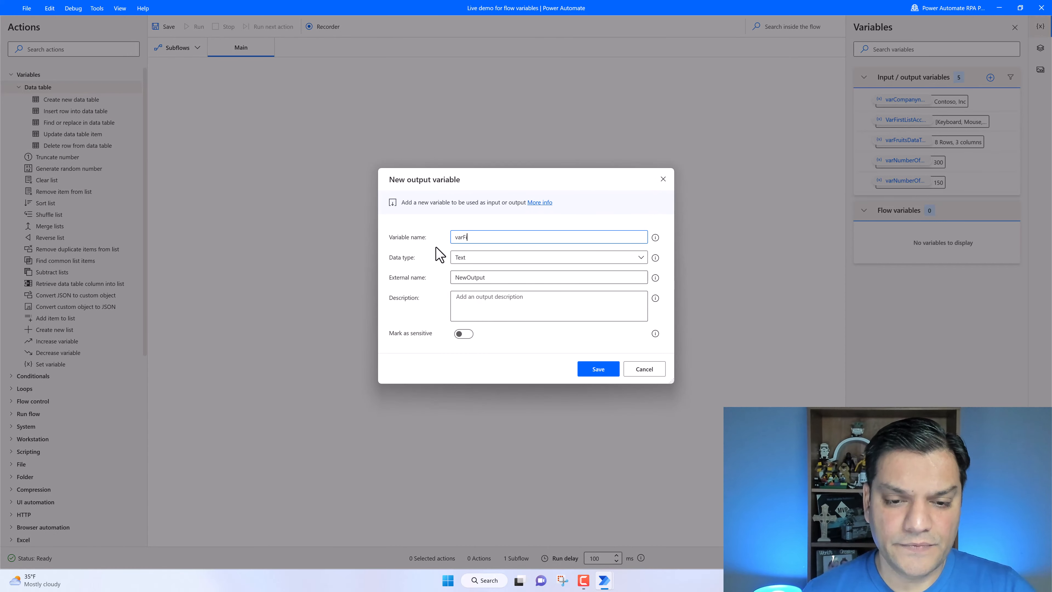
text(nalOutp)
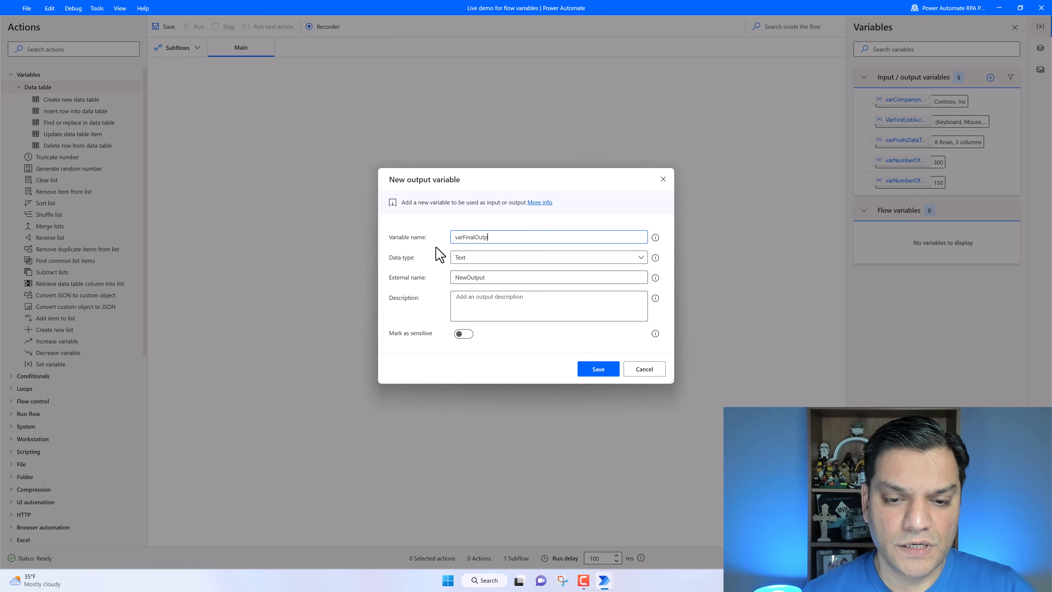
text(ut)
- Keep the output variable's type as Text, set its external name to Final information, and save it
click(472, 258)
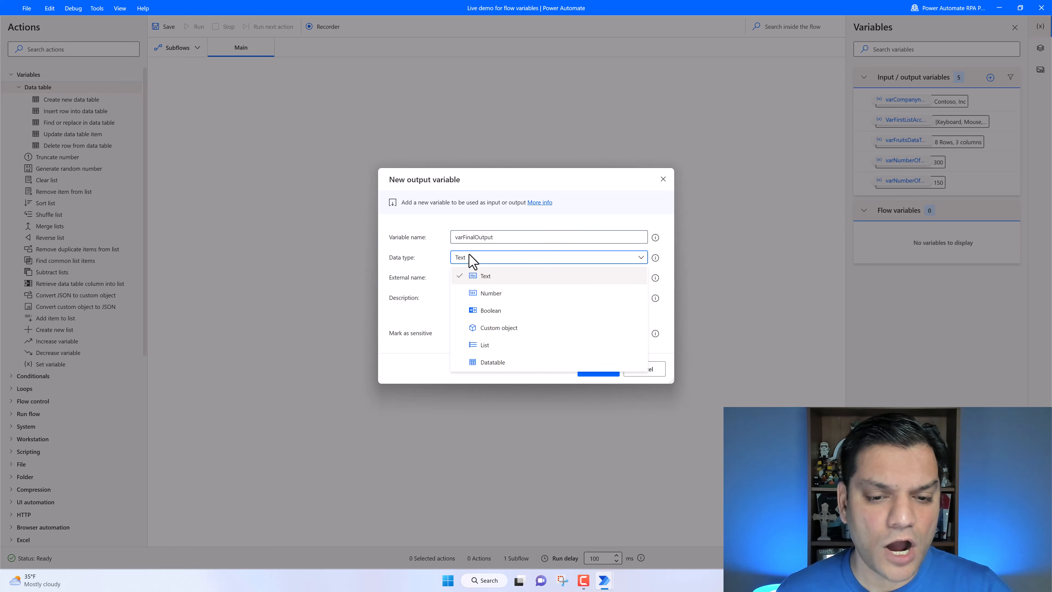
click(481, 275)
drag(491, 280, 439, 294)
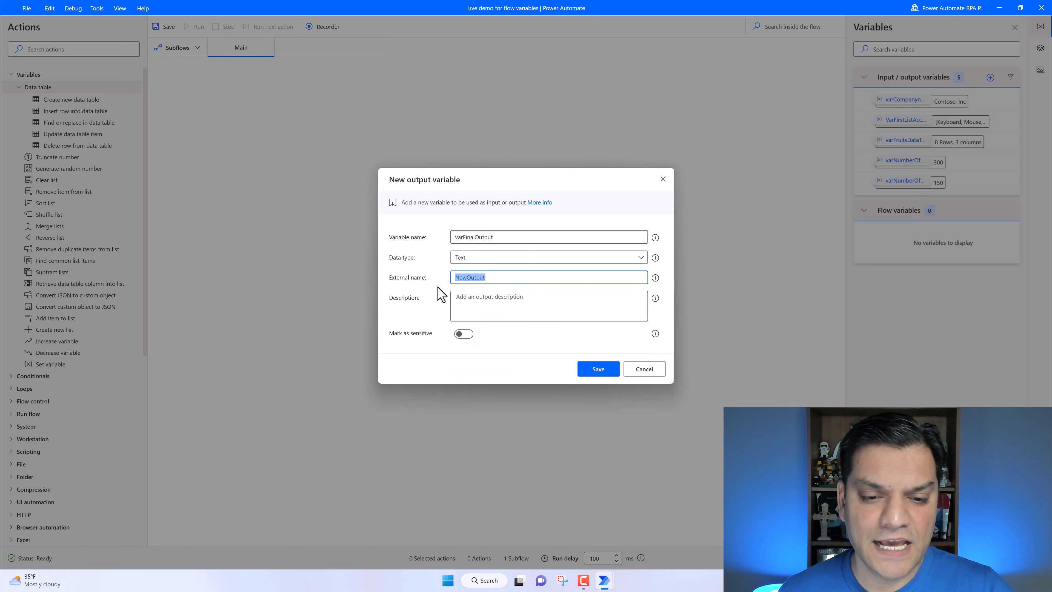
text(F)
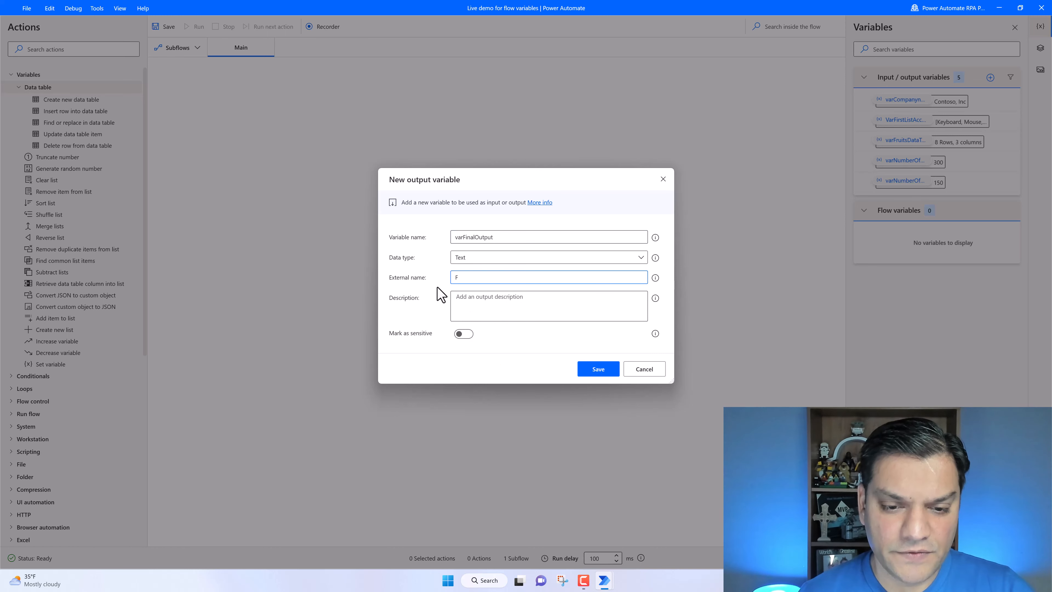
text(inal information)
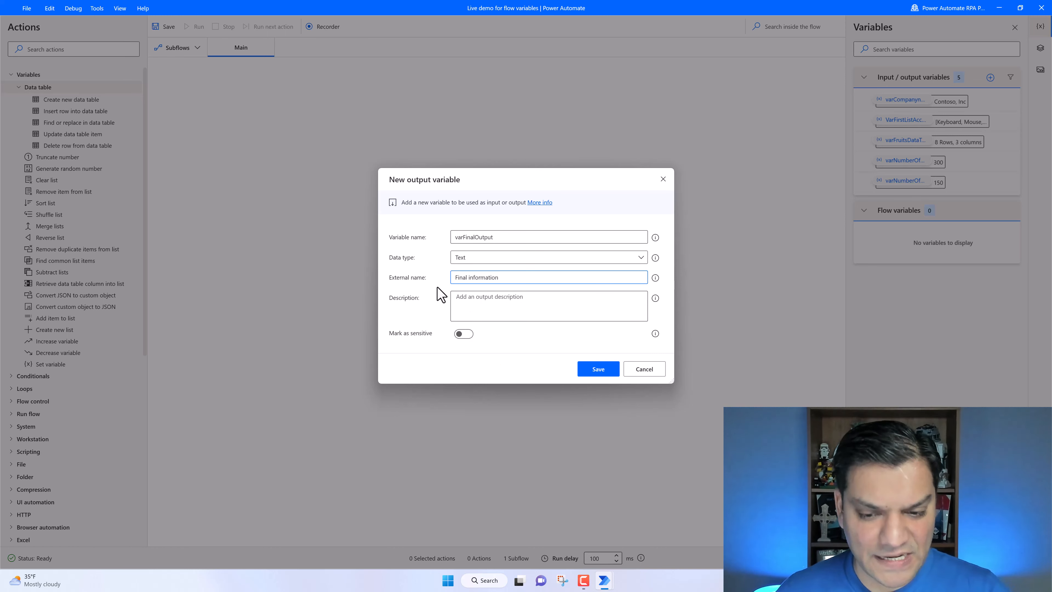
click(602, 370)
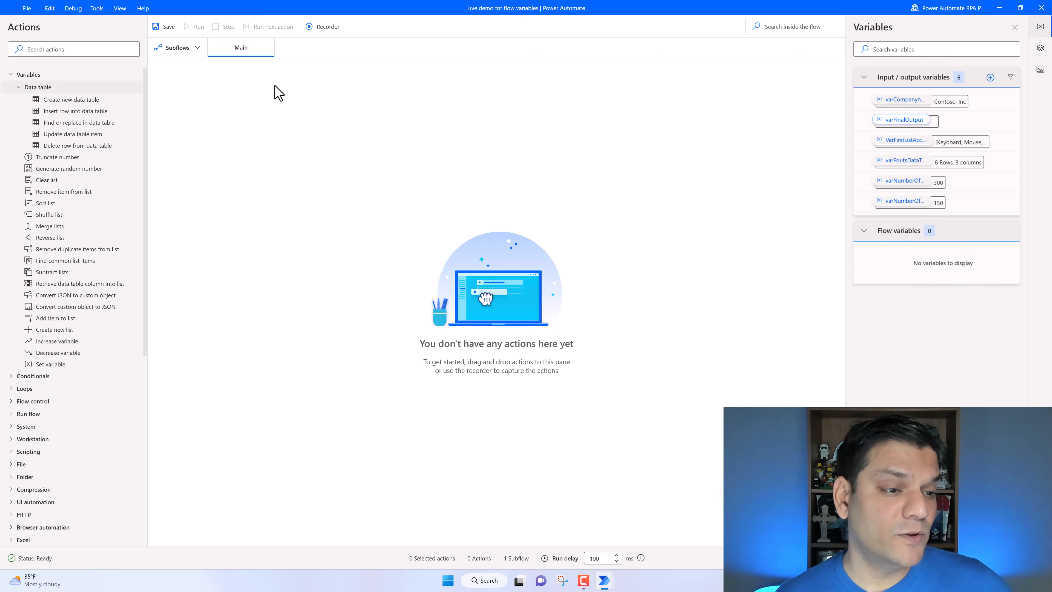
- Add a Set variable action that sets varNumberOfEmployees, inserting varNumberOfAsianEmployees as its value
scroll(58, 307, down, 2)
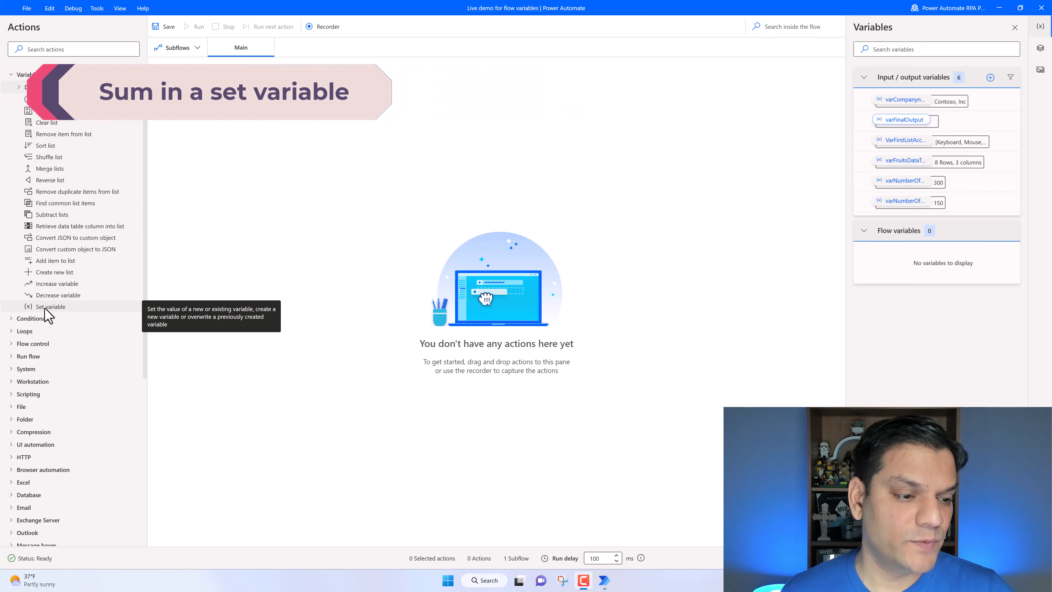
drag(45, 308, 299, 119)
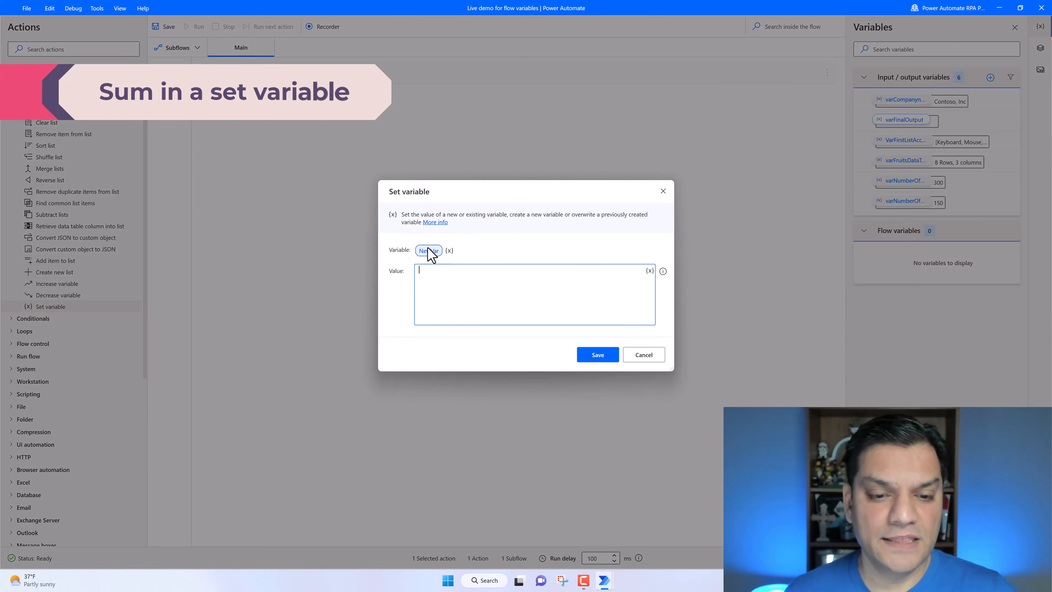
click(431, 251)
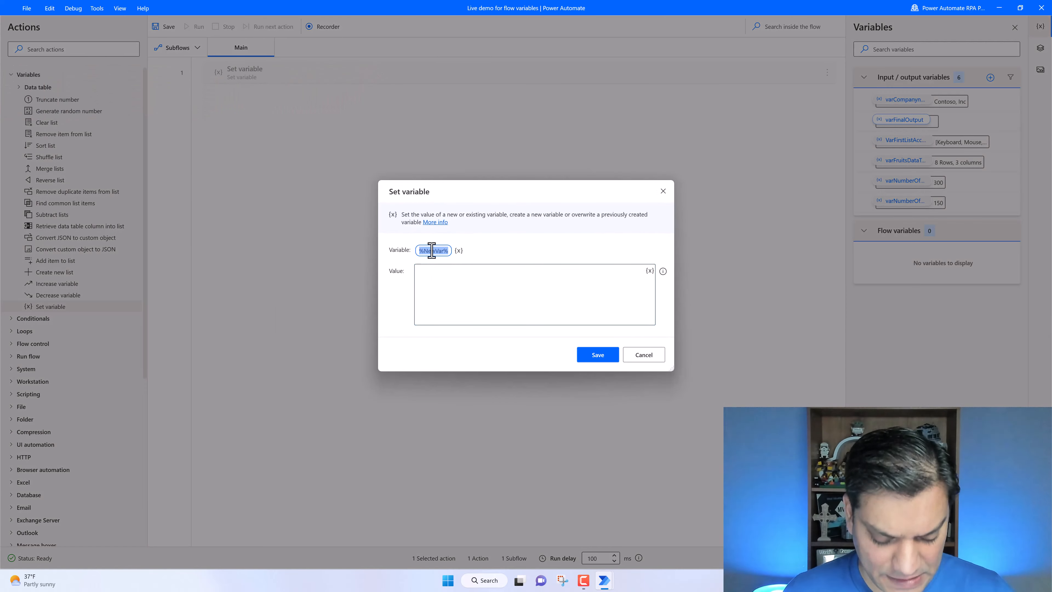
text(varNumberOfEmployees)
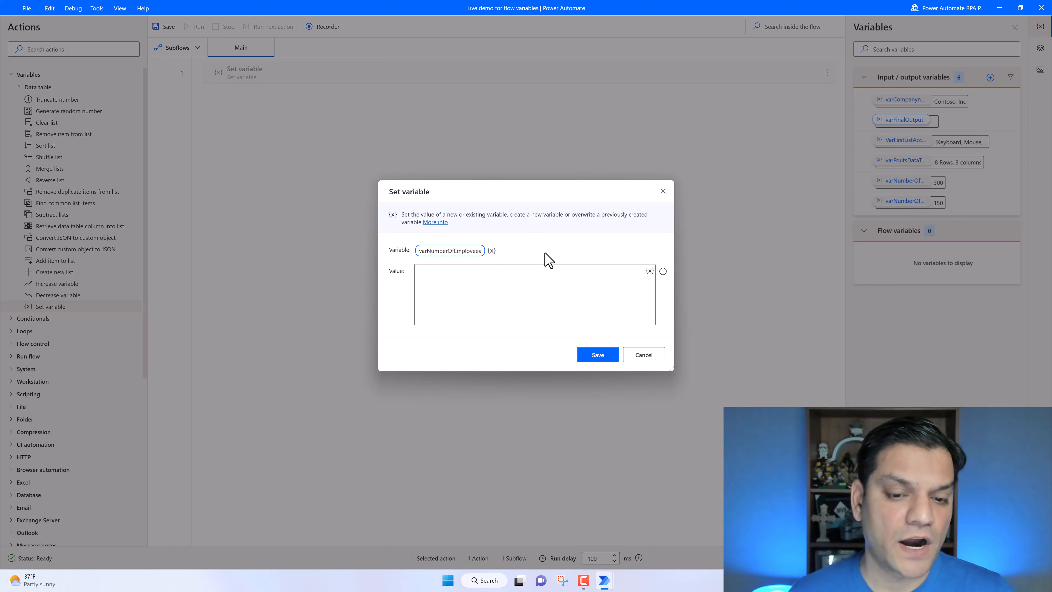
click(514, 286)
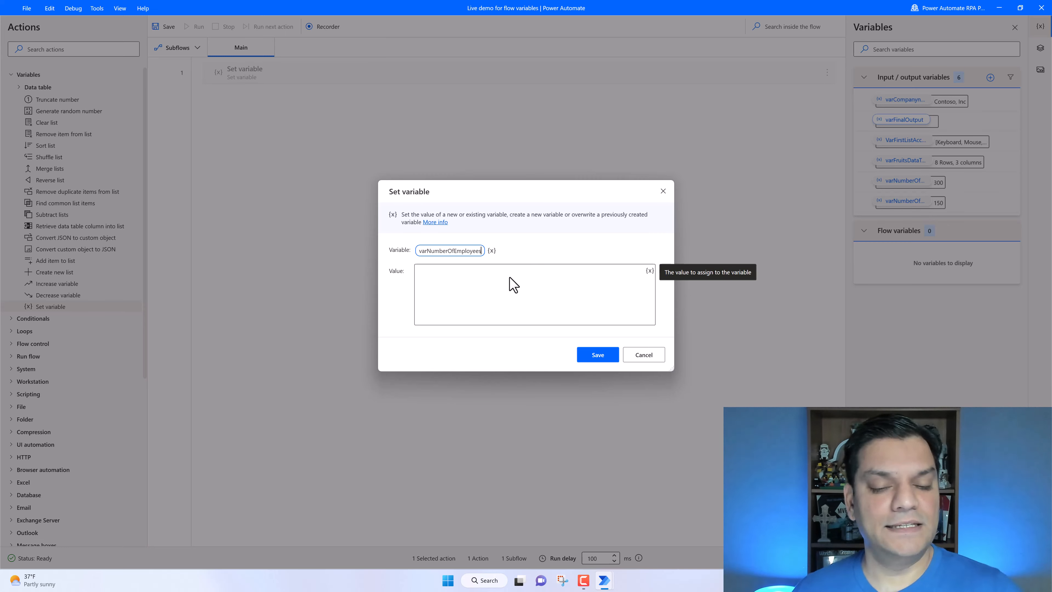
click(499, 279)
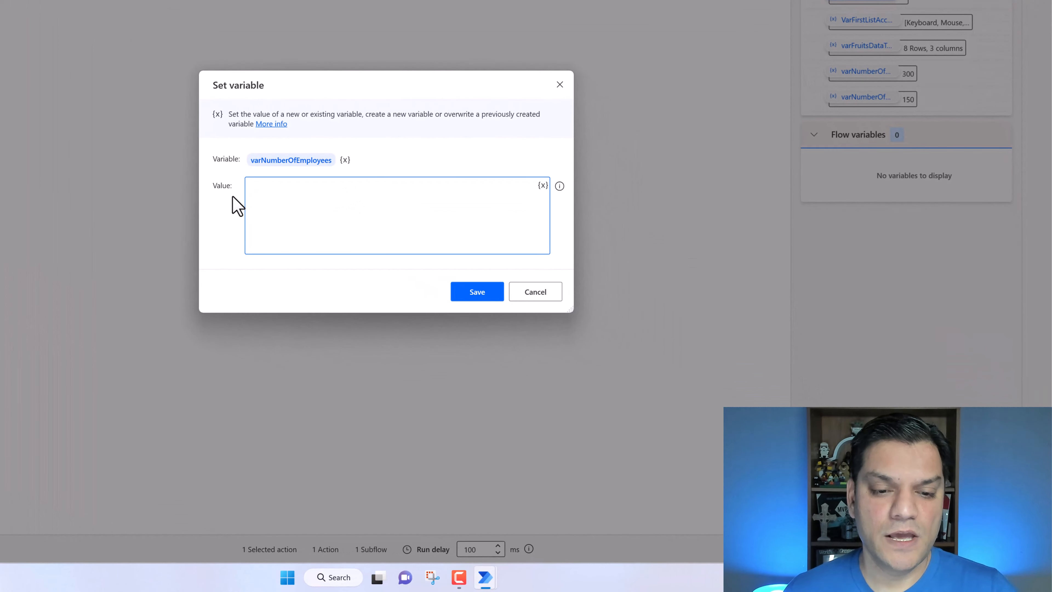
click(543, 186)
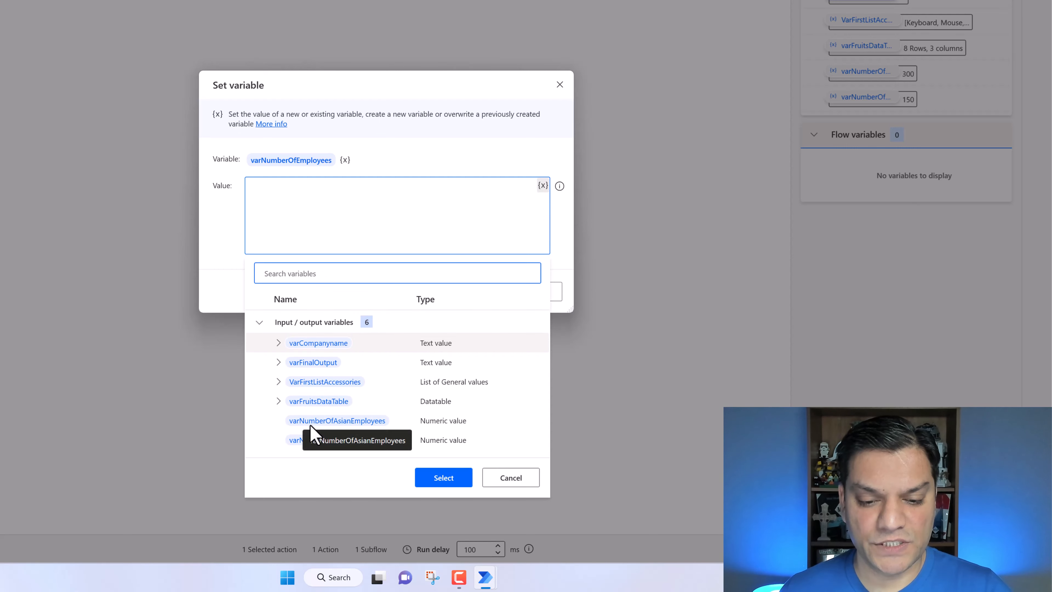
click(321, 427)
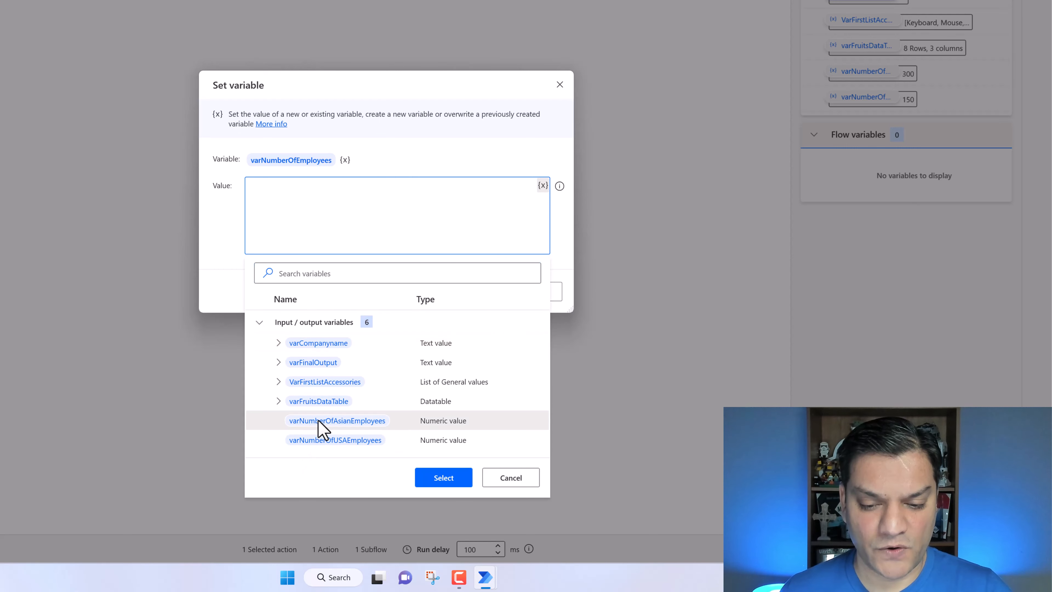
click(444, 477)
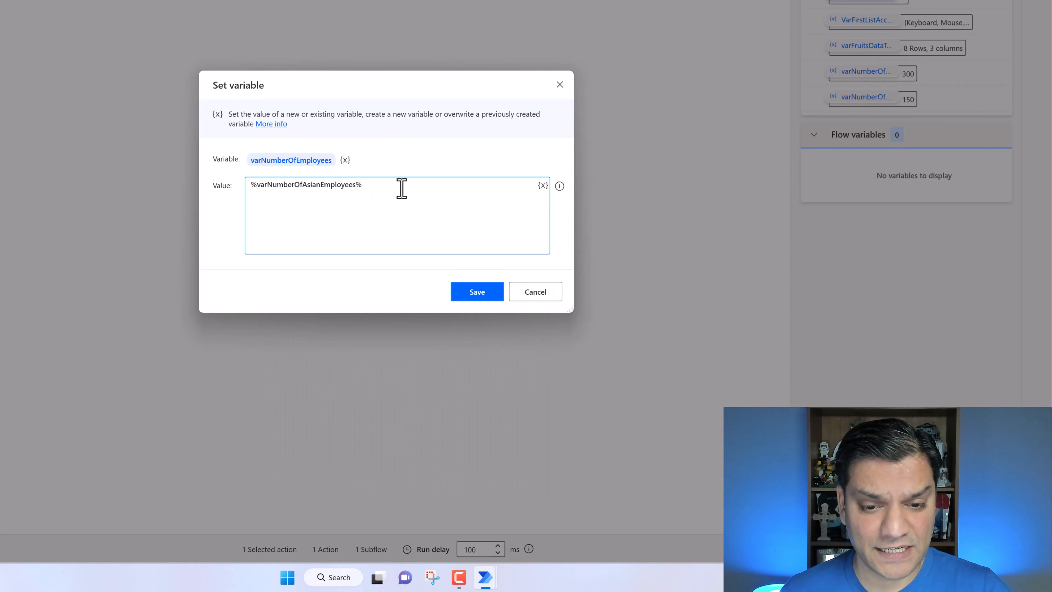
- Append + varNumberOfUSAEmployees to the value, save the action, and run the flow
text(+)
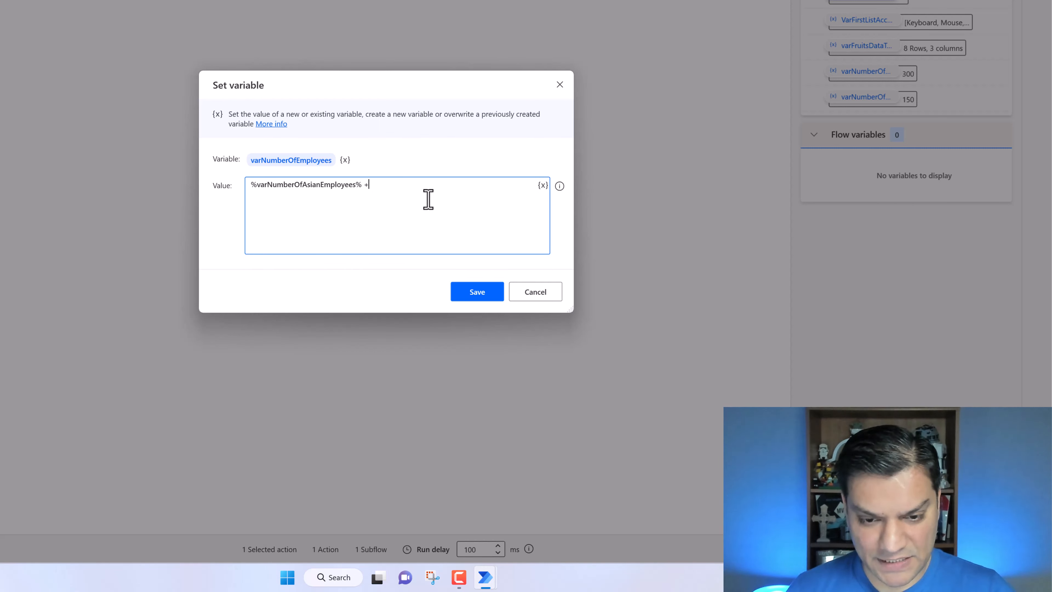
click(542, 185)
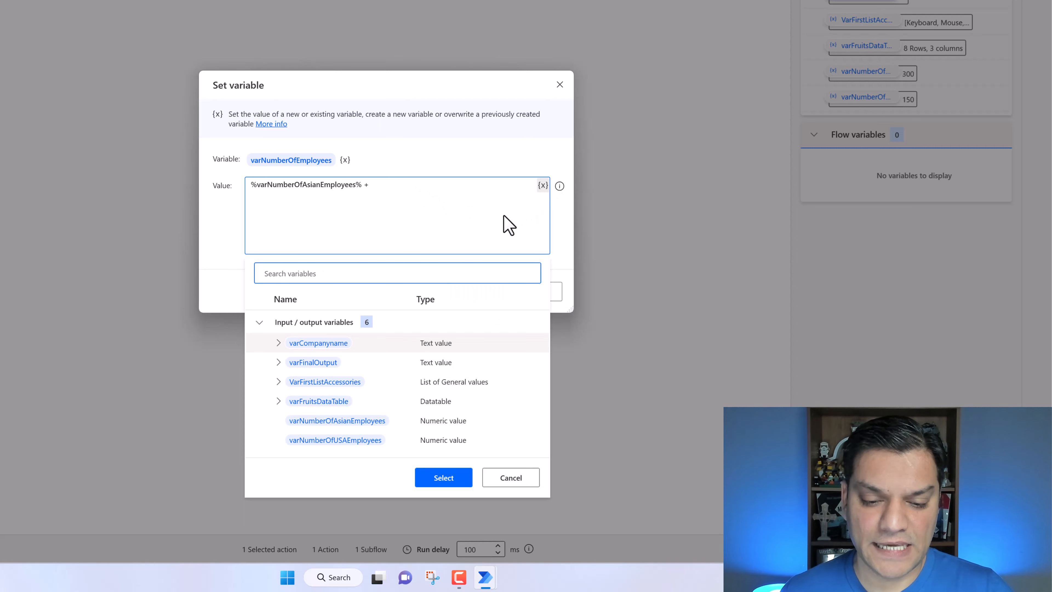
click(337, 441)
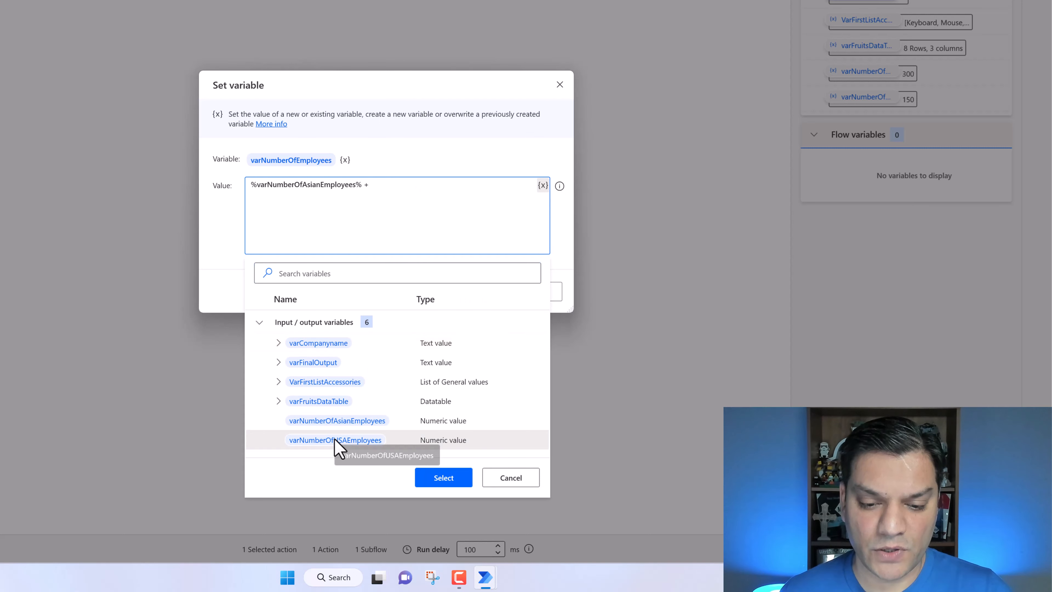
click(440, 480)
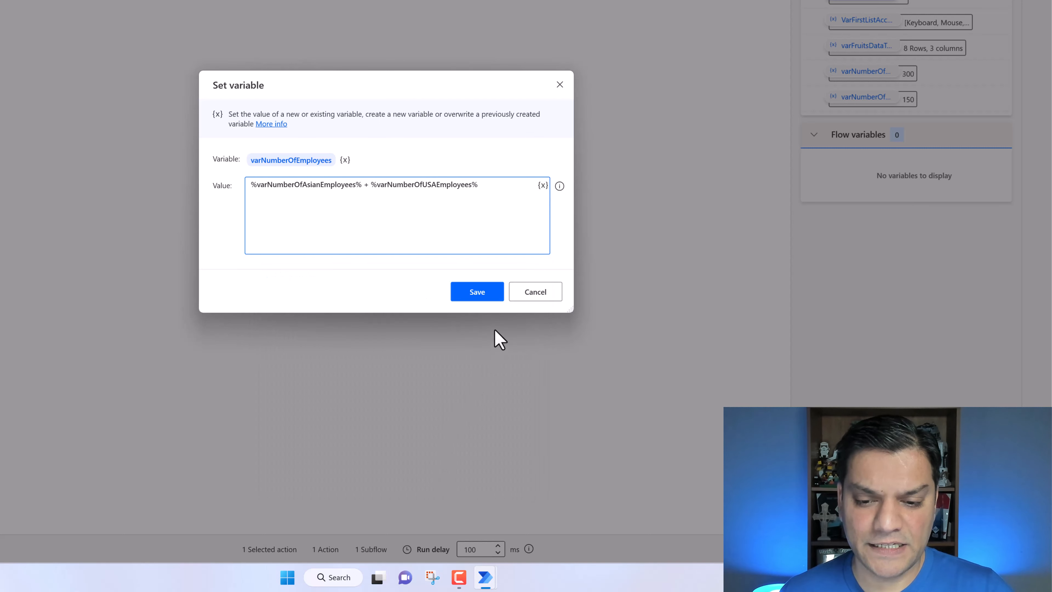
click(492, 292)
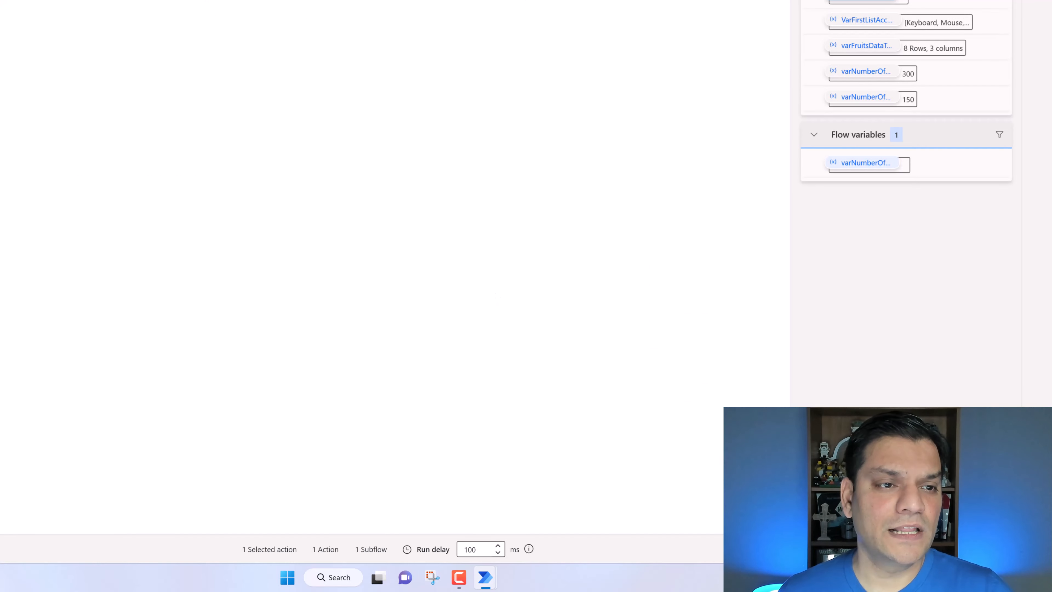
key(F5)
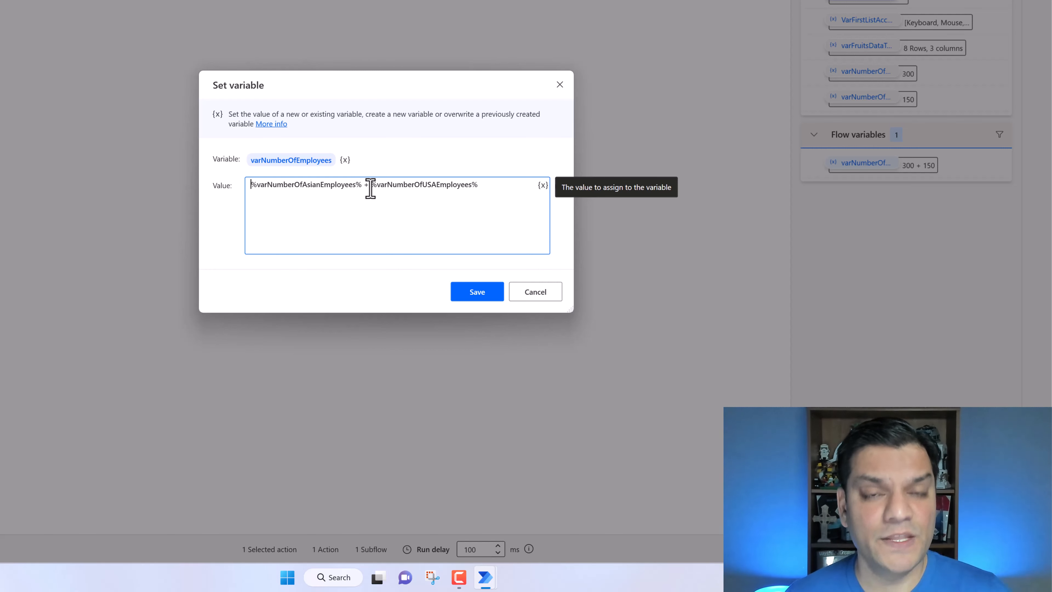
- Rewrite the value as one expression %varNumberOfAsianEmployees + varNumberOfUSAEmployees% and save the action
click(355, 185)
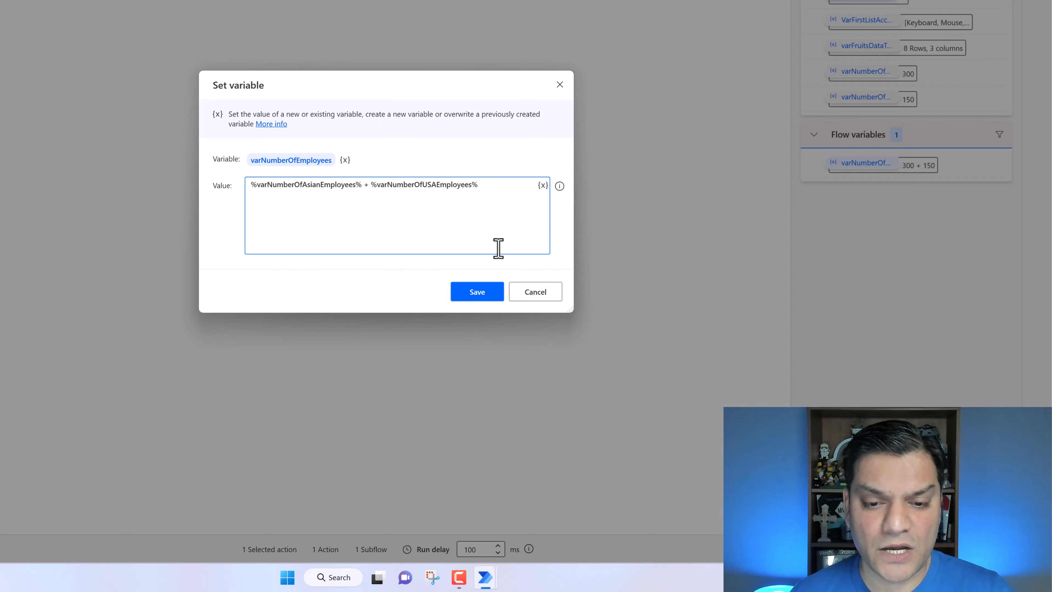
key(Delete)
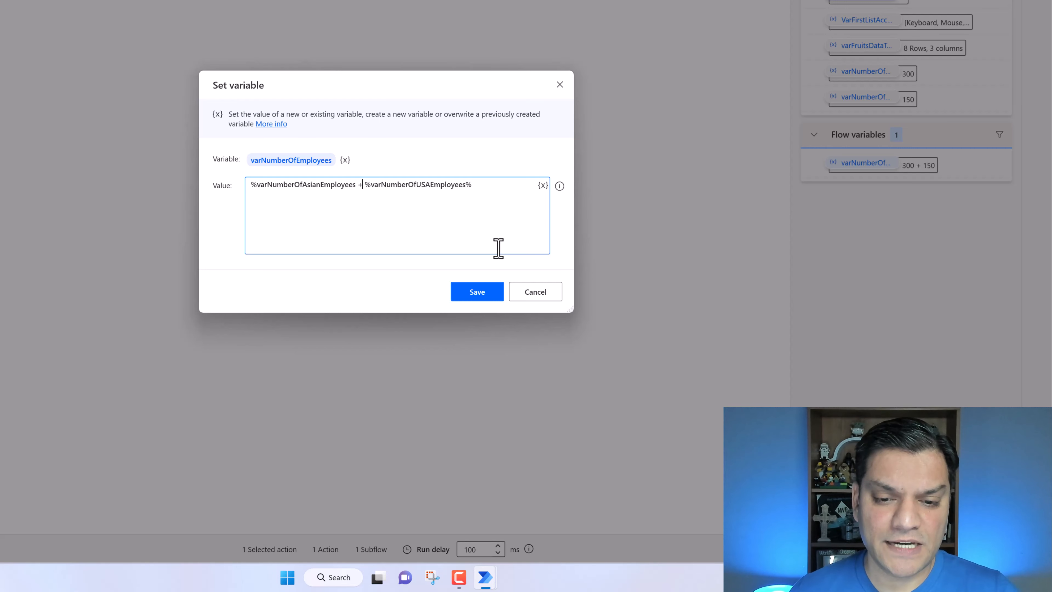
key(Right)
key(BackSpace)
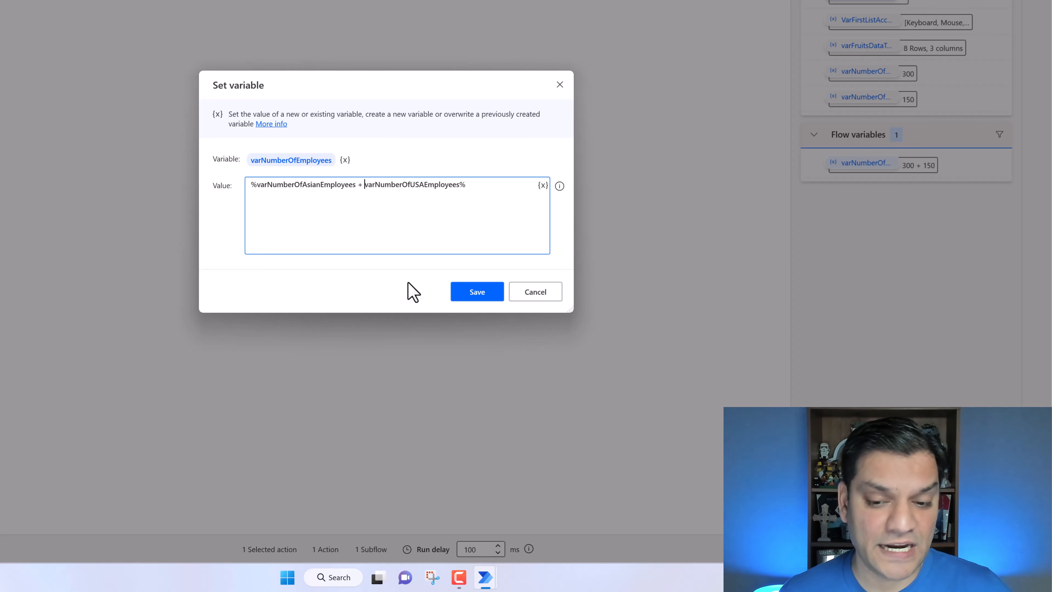
click(478, 292)
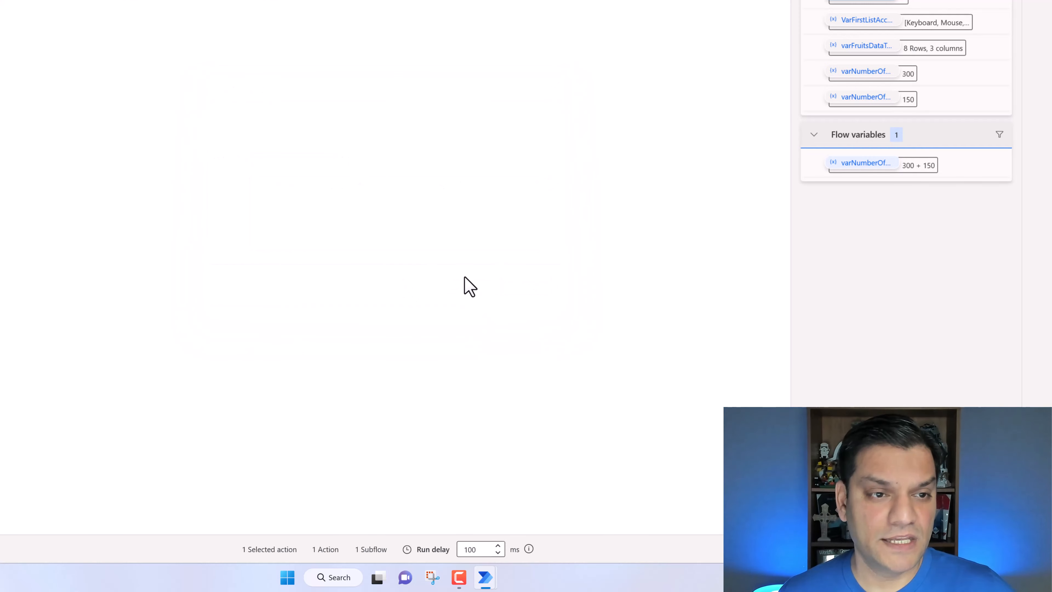
- Run the flow and reopen the first Set variable action to review its expression without changes
key(F5)
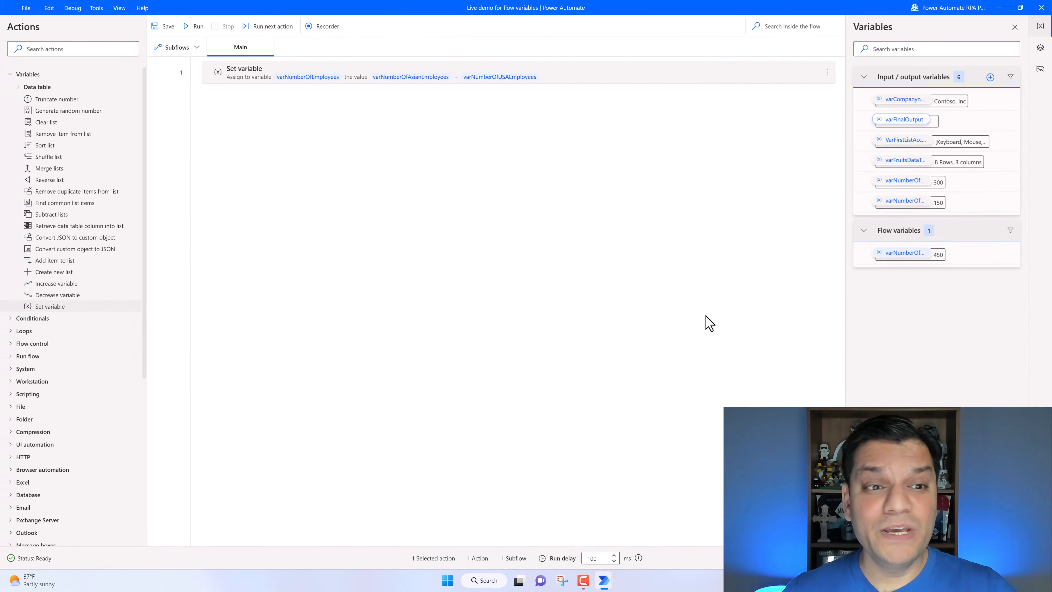
double_click(244, 79)
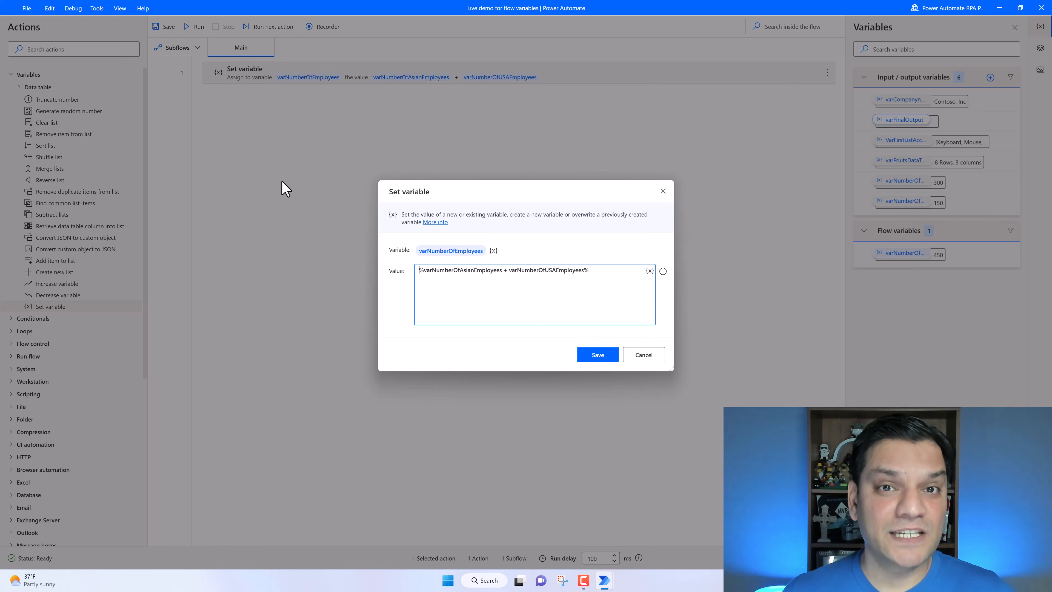
click(644, 355)
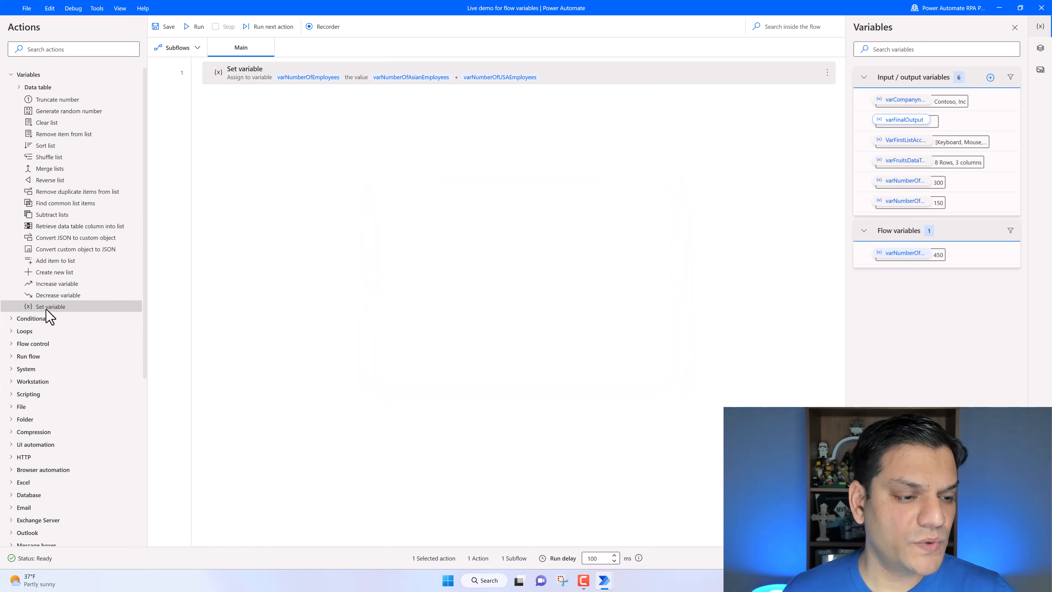
- Add a second Set variable action for varEmployeeInfo with a sample employee name, 'works for' and varCompanyname as its value
drag(50, 317, 317, 165)
click(435, 250)
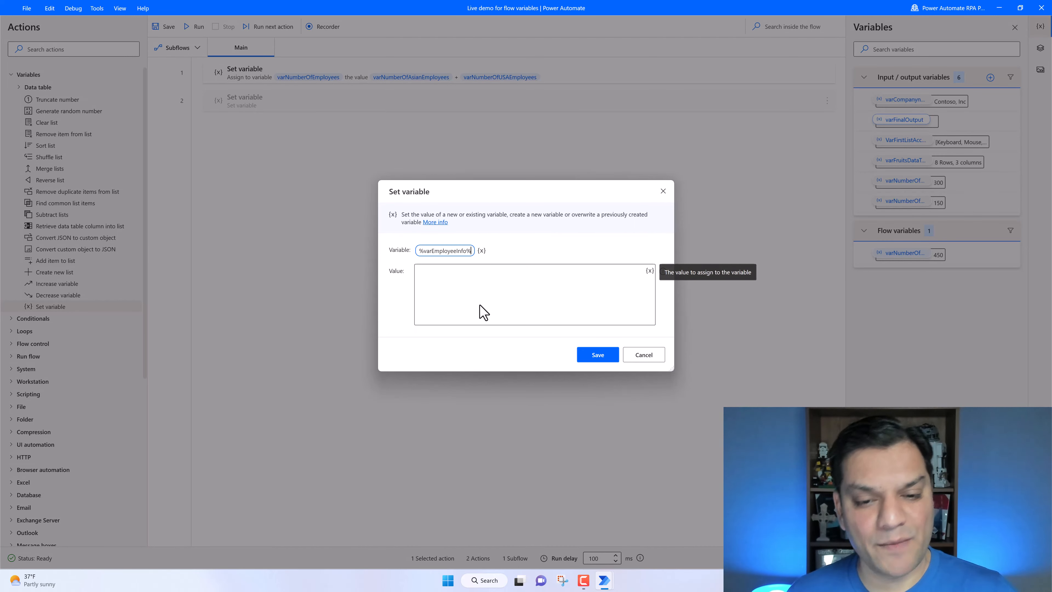
click(481, 297)
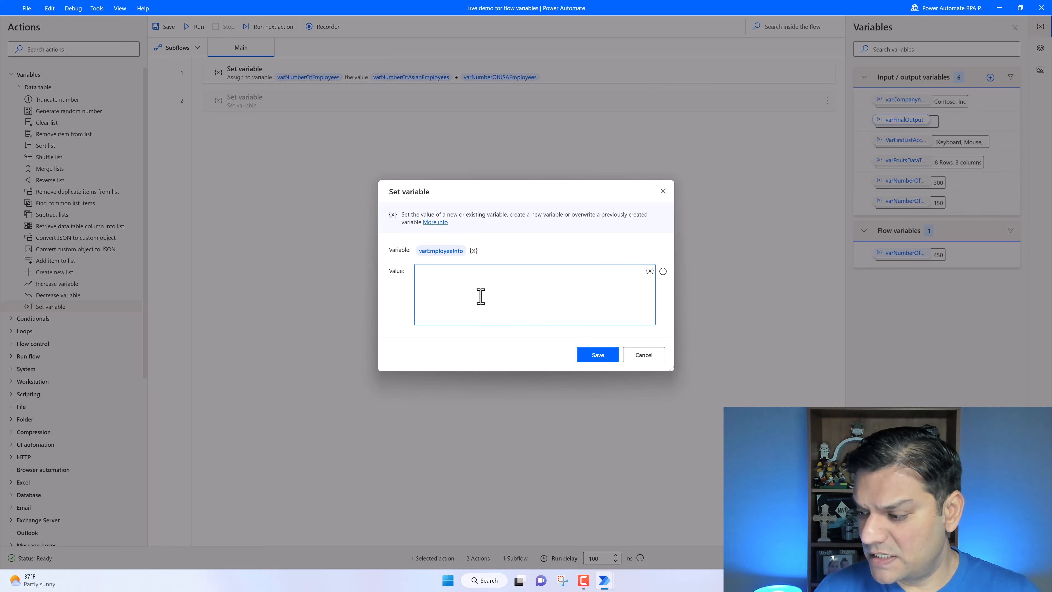
text(John Doe works for)
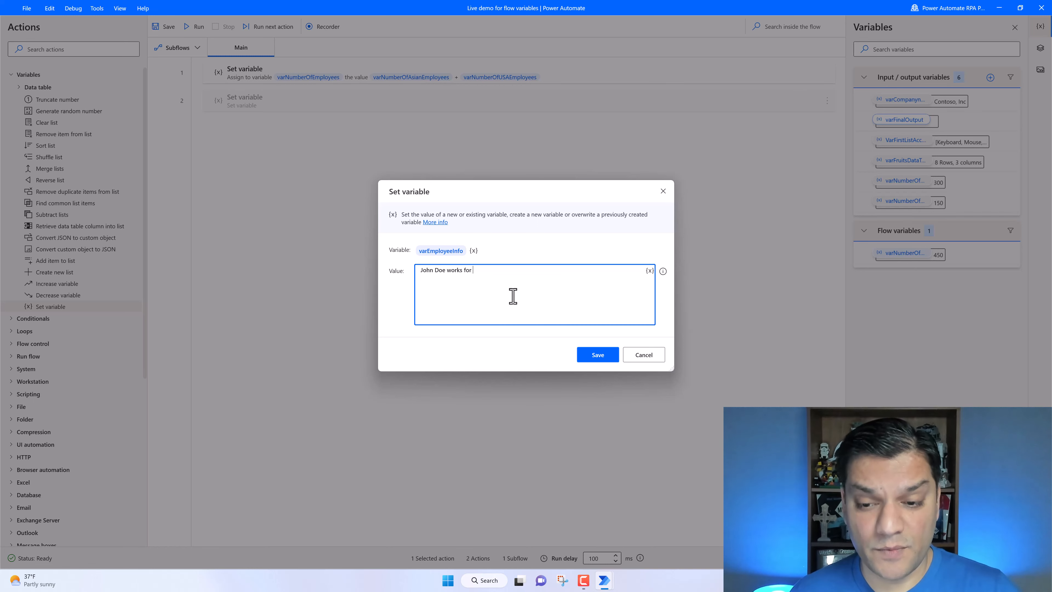
click(650, 271)
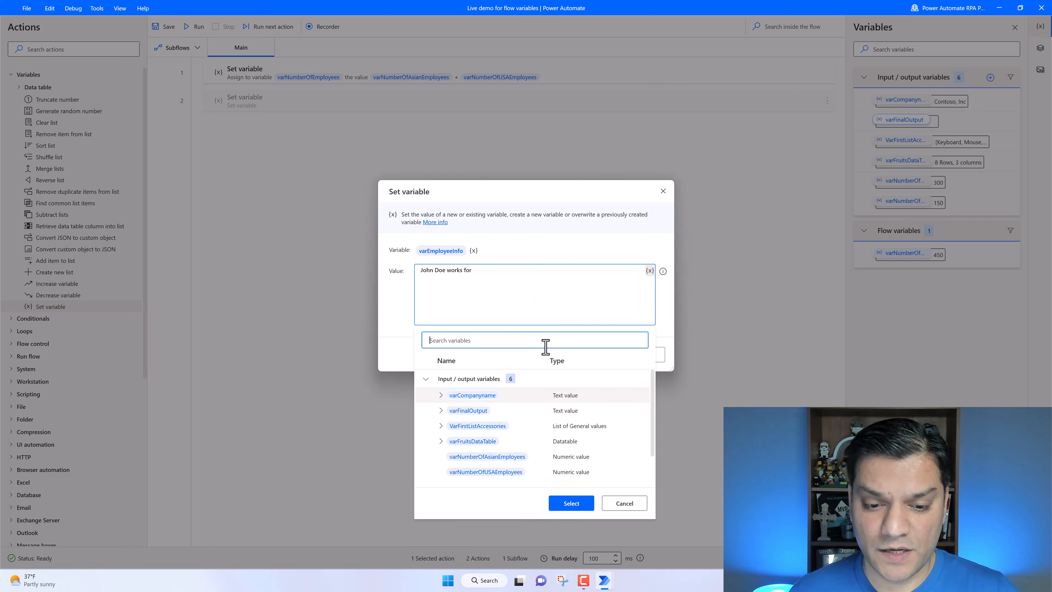
click(571, 503)
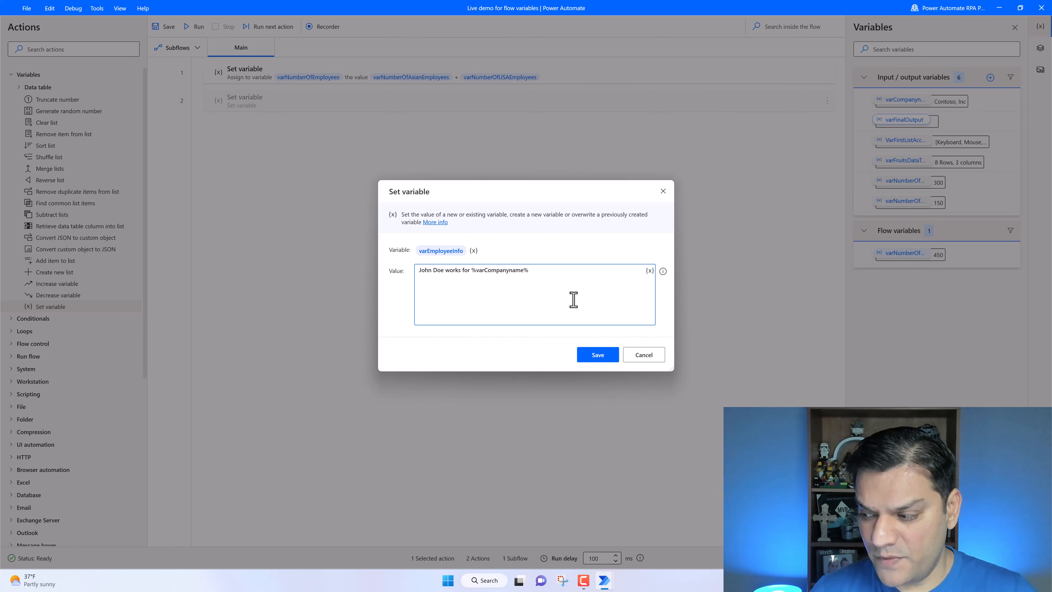
- Append 'which has' and varNumberOfEmployees to the varEmployeeInfo value and save the action
text(which has)
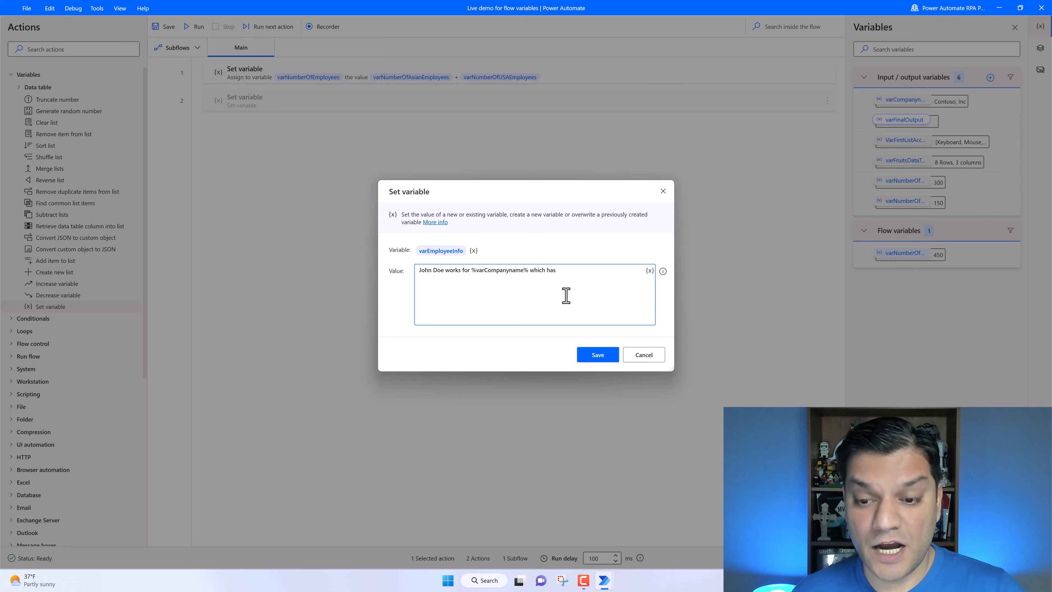
click(649, 271)
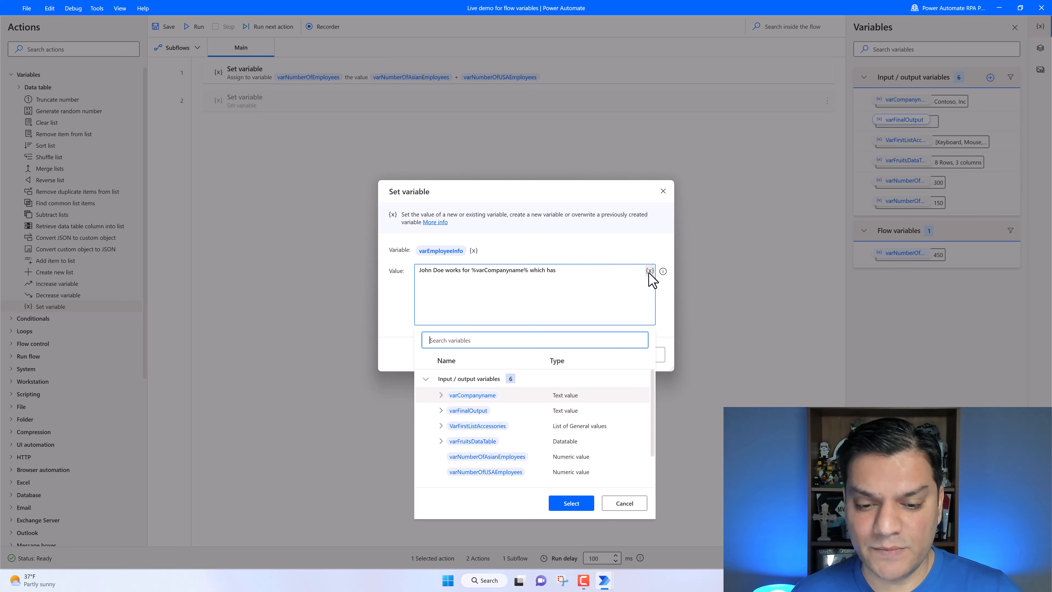
scroll(486, 428, down, 1)
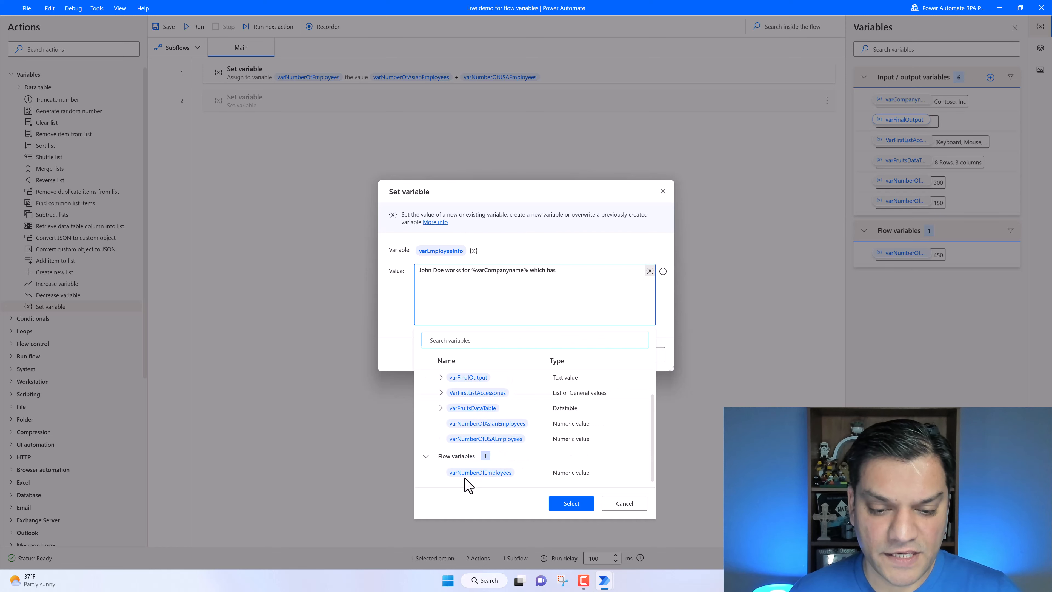
click(480, 477)
click(562, 505)
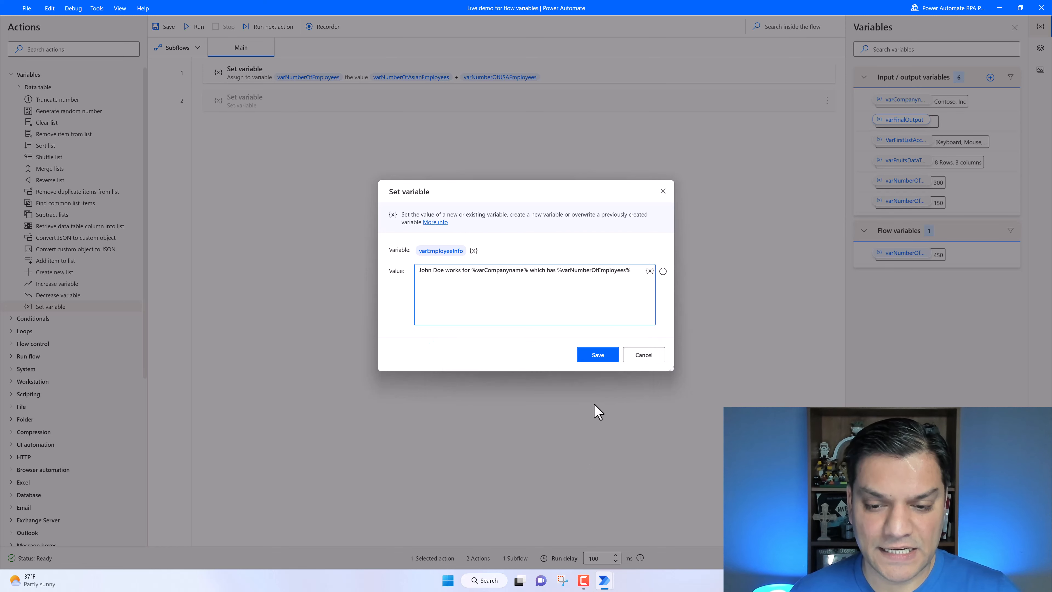
click(600, 357)
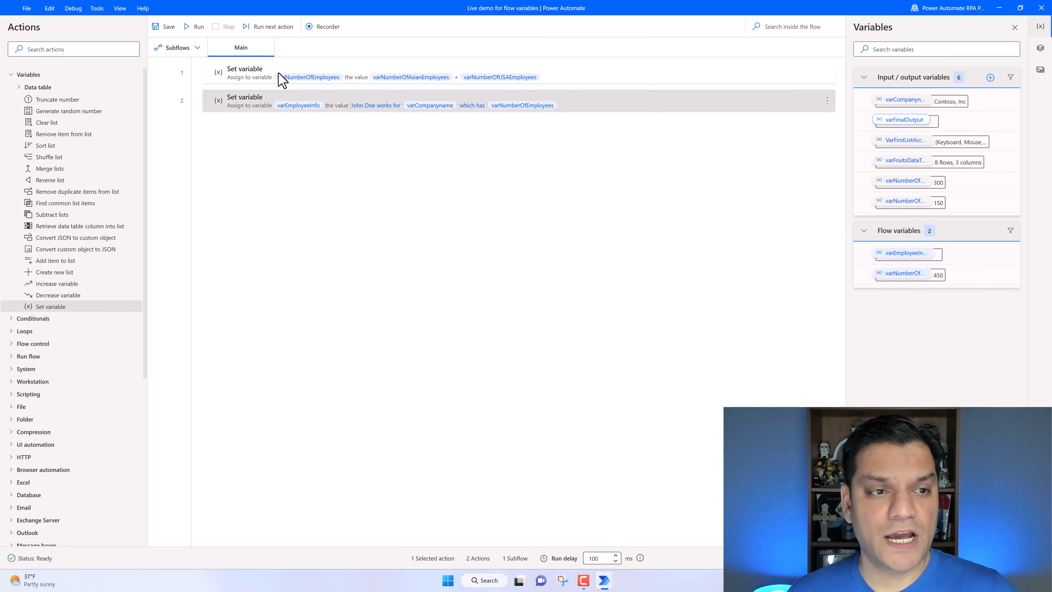
- Run the flow and inspect the varEmployeeInfo flow variable's value
click(198, 27)
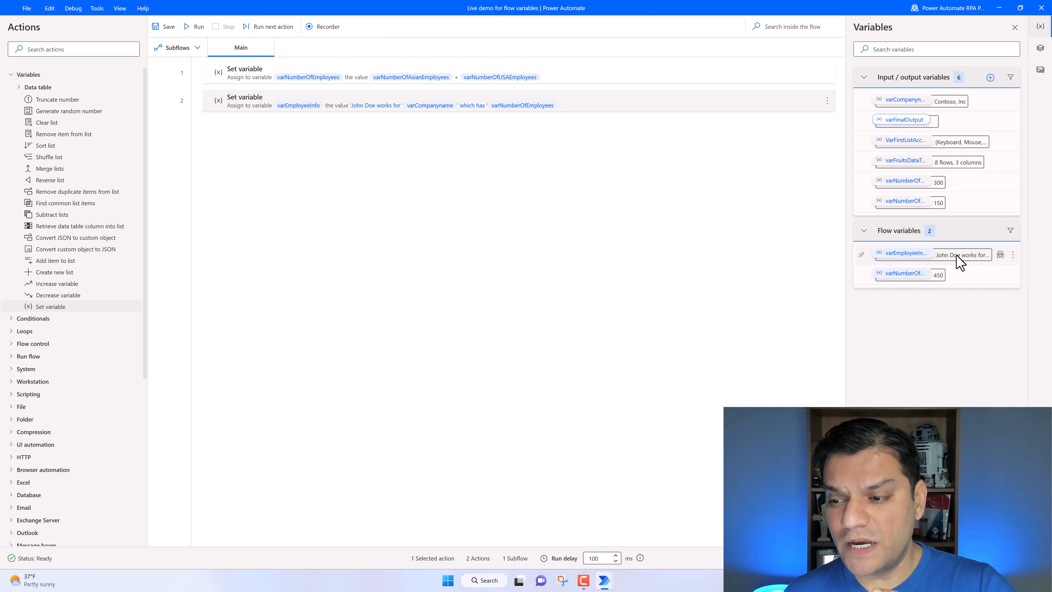
mouse_move(960, 262)
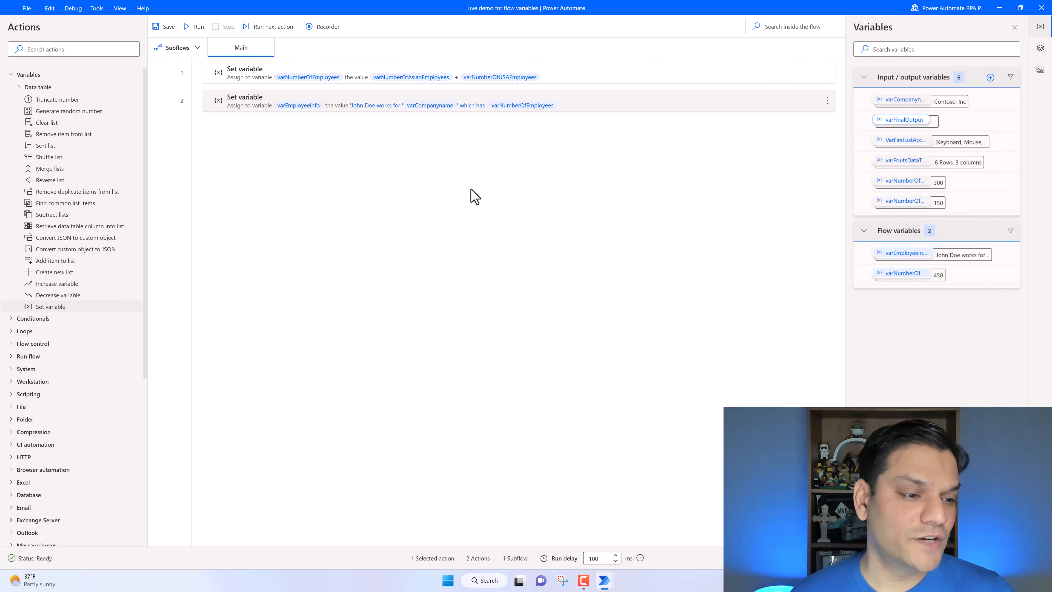
- Add a Display message action to the flow and set its title to 'Percentage of asian employees'
click(98, 49)
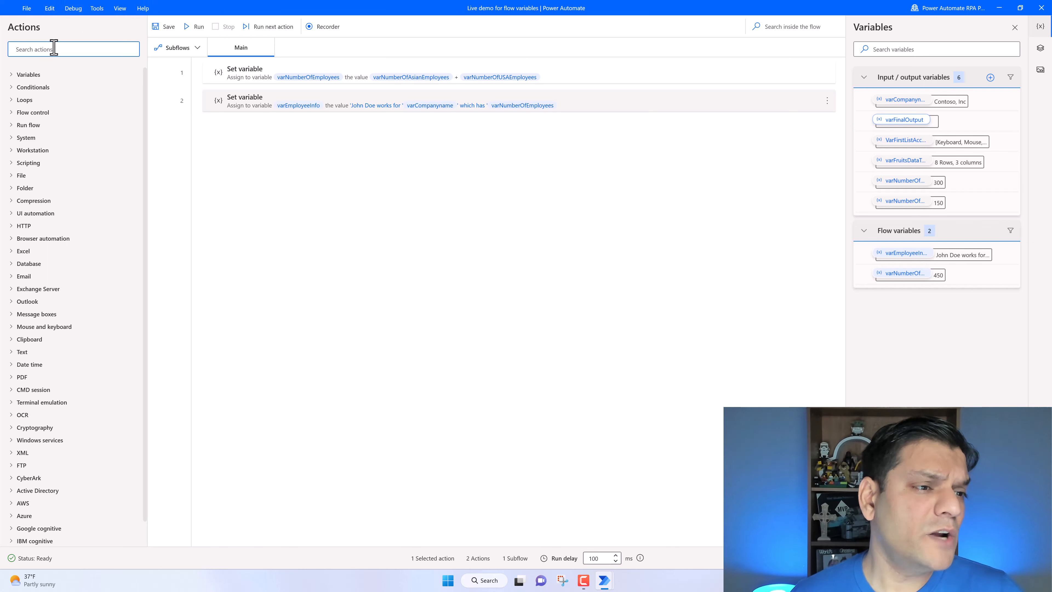
text(d)
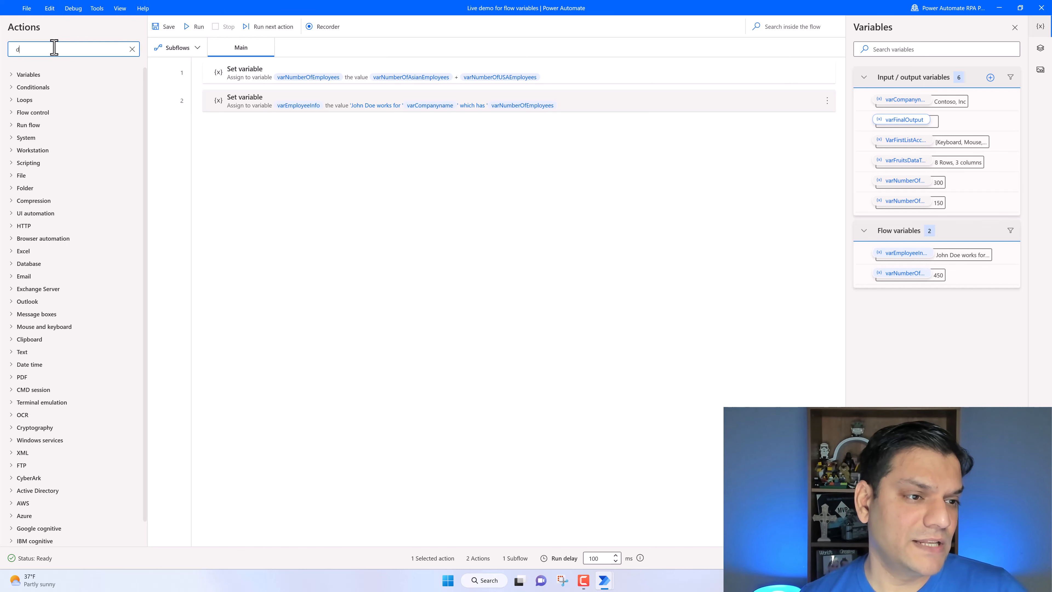
text(i)
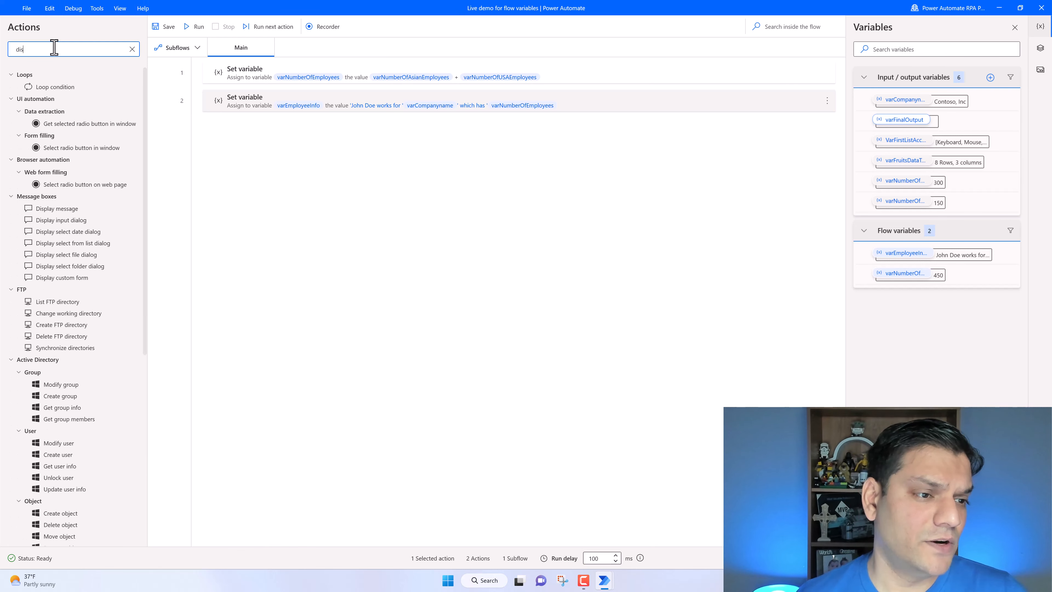
text(s)
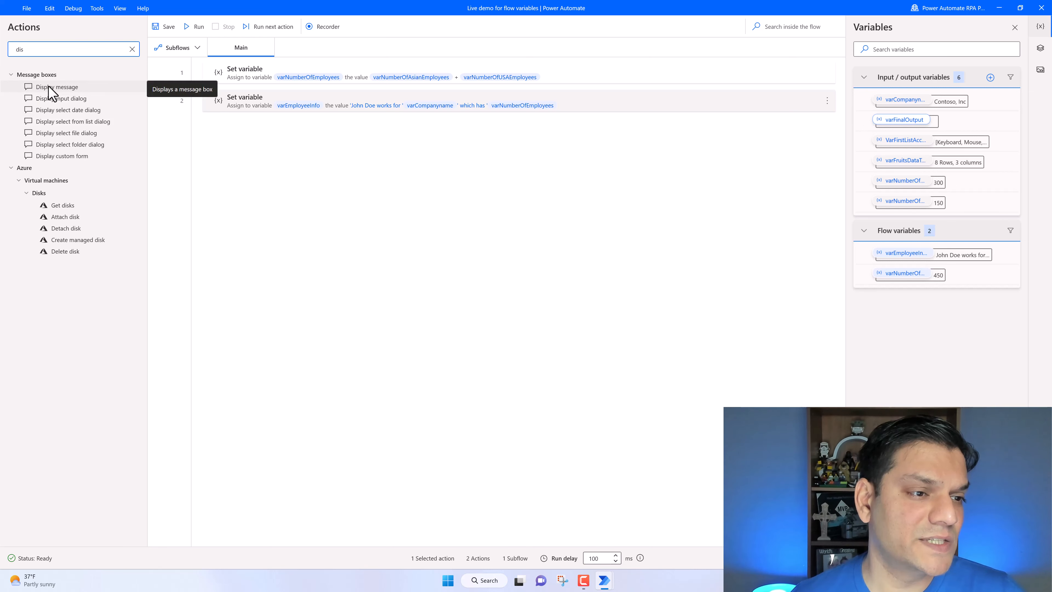
drag(49, 88, 277, 141)
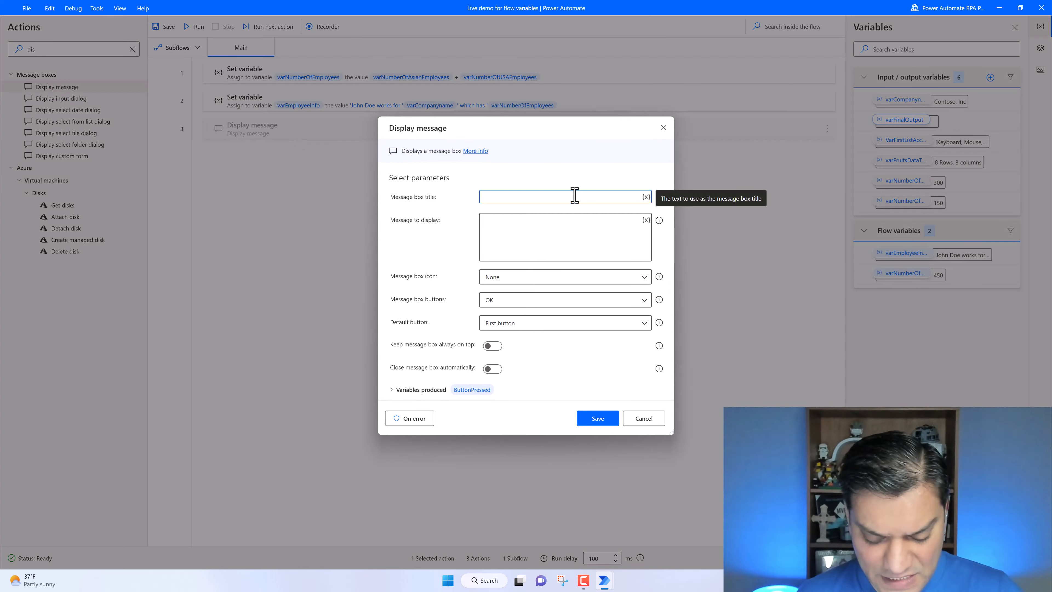
text(Percentage )
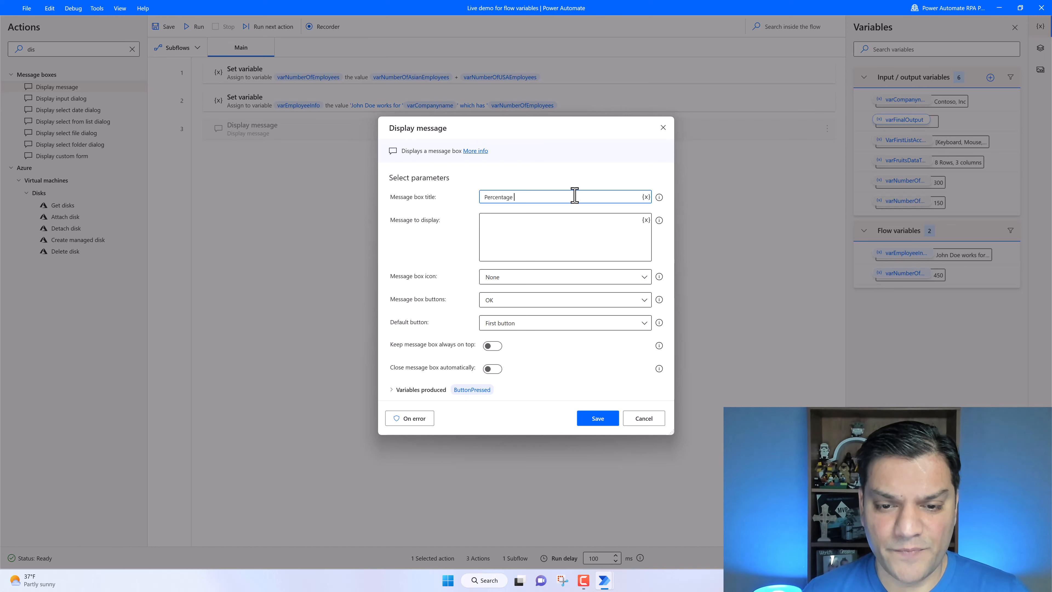
text(of asian em)
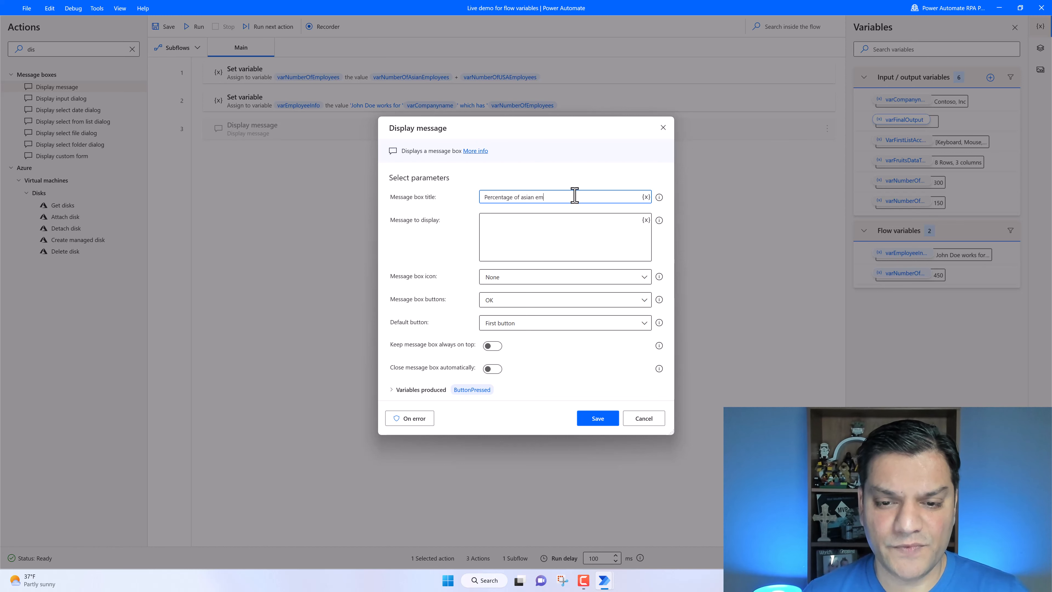
text(ployees)
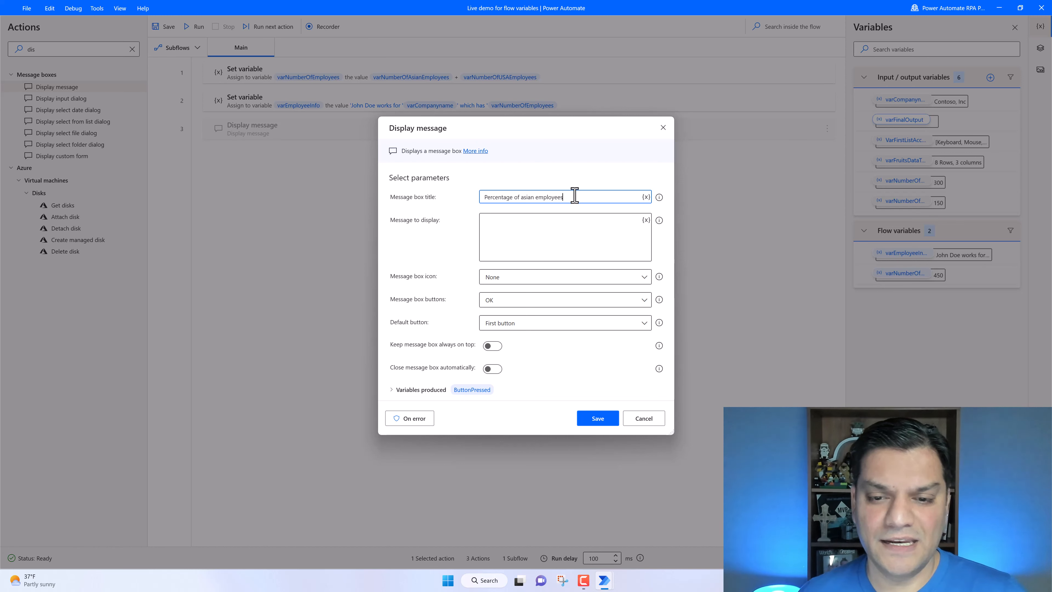
- Insert varNumberOfAsianEmployees into the message to display, followed by a '/' divider
click(554, 226)
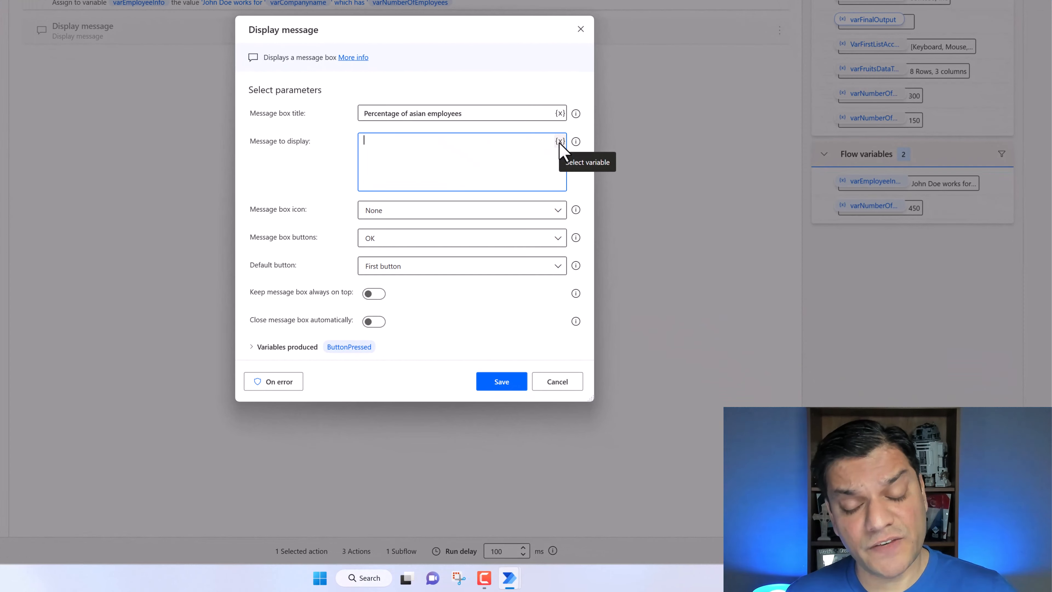
click(560, 141)
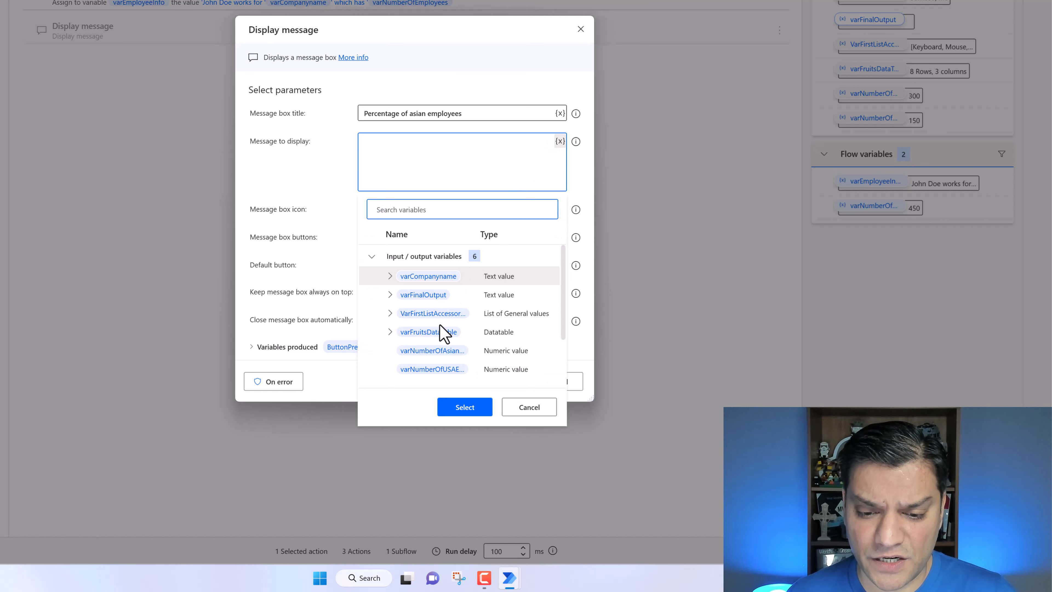
scroll(445, 344, down, 2)
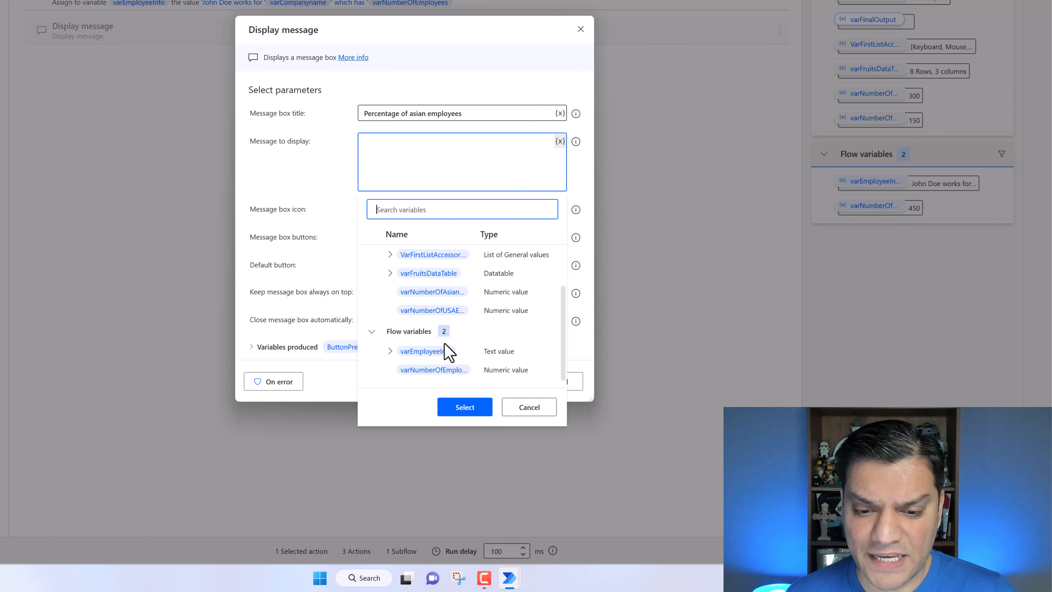
click(432, 292)
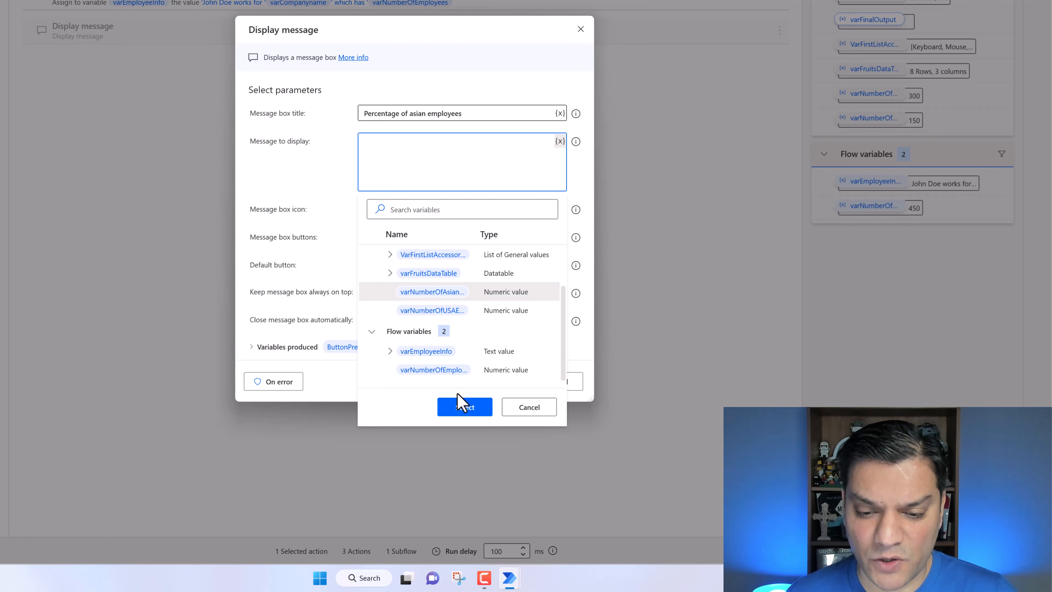
click(465, 407)
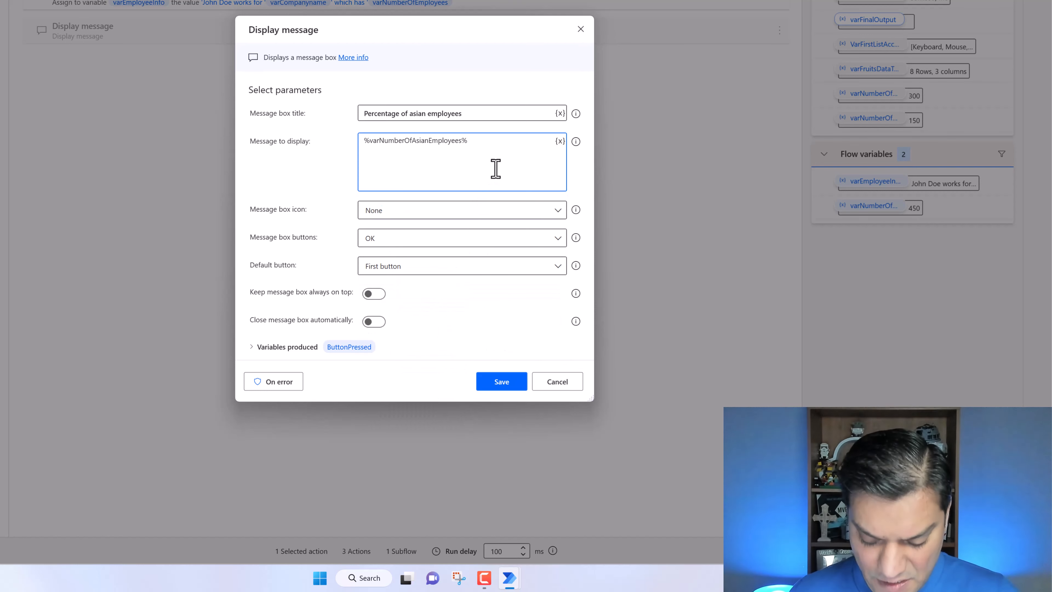
text(/)
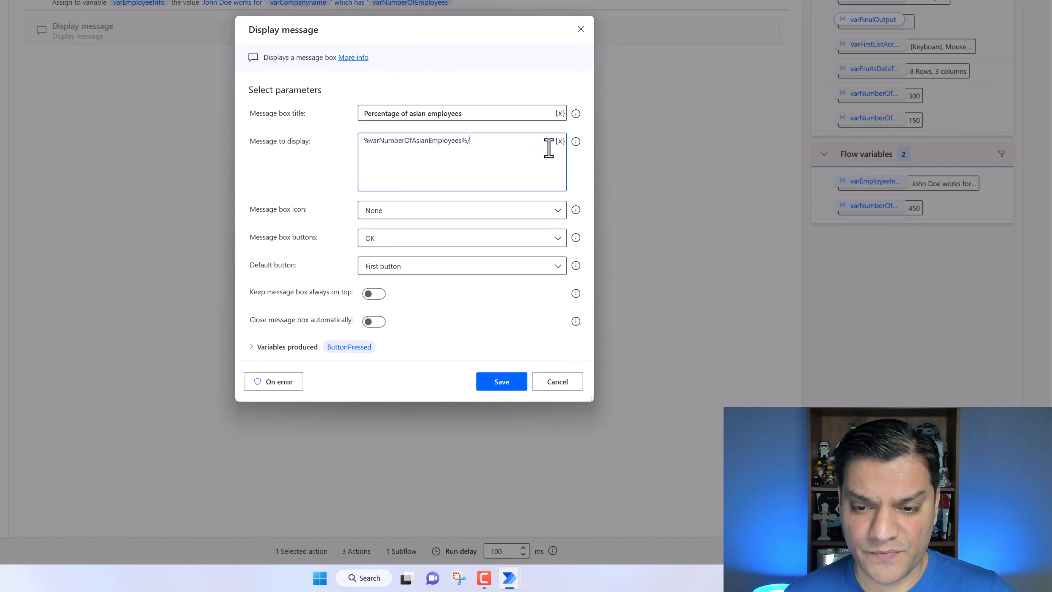
- Append varNumberOfEmployees, wrap the division in parentheses, add ' * 100', and save the action
click(561, 141)
scroll(414, 311, down, 1)
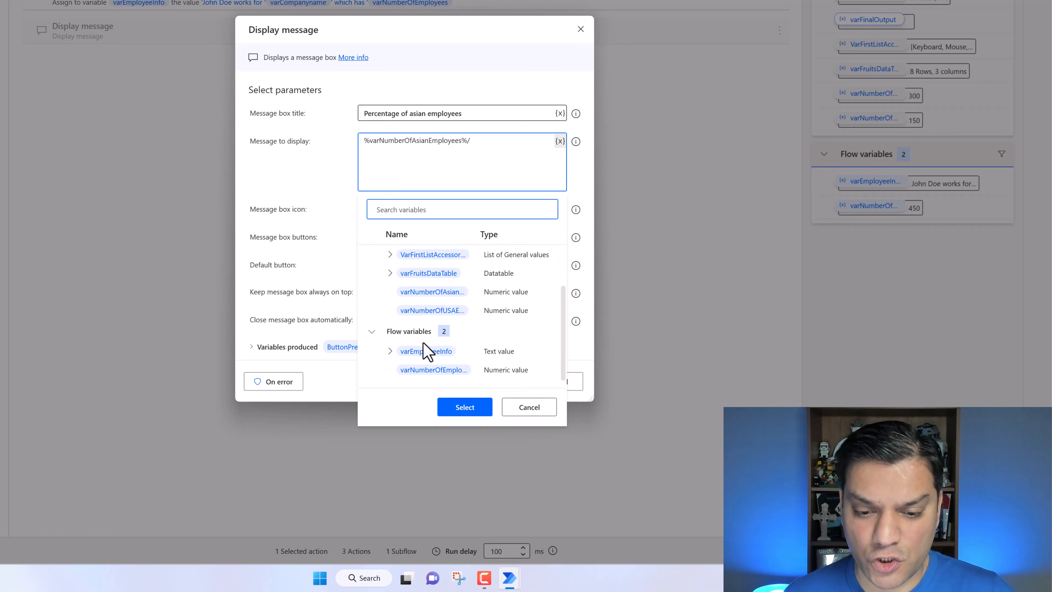
click(424, 372)
click(464, 407)
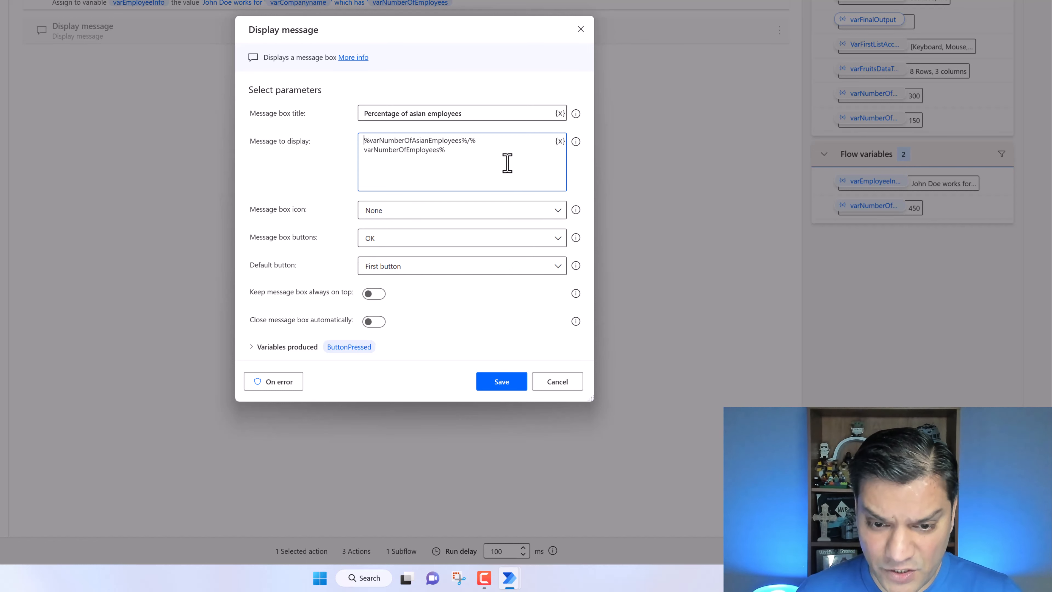
text(()
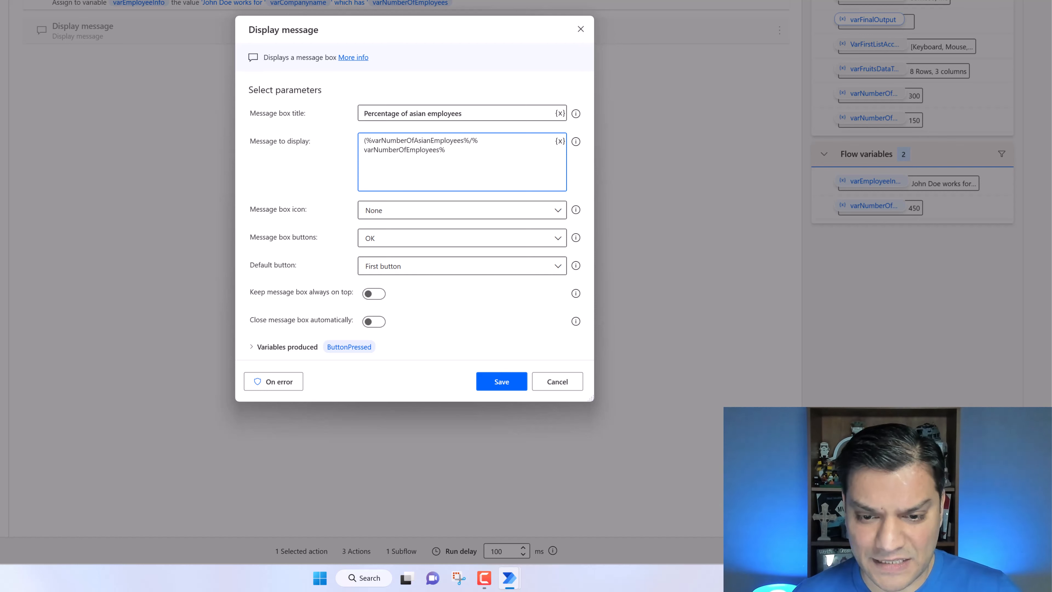
text())
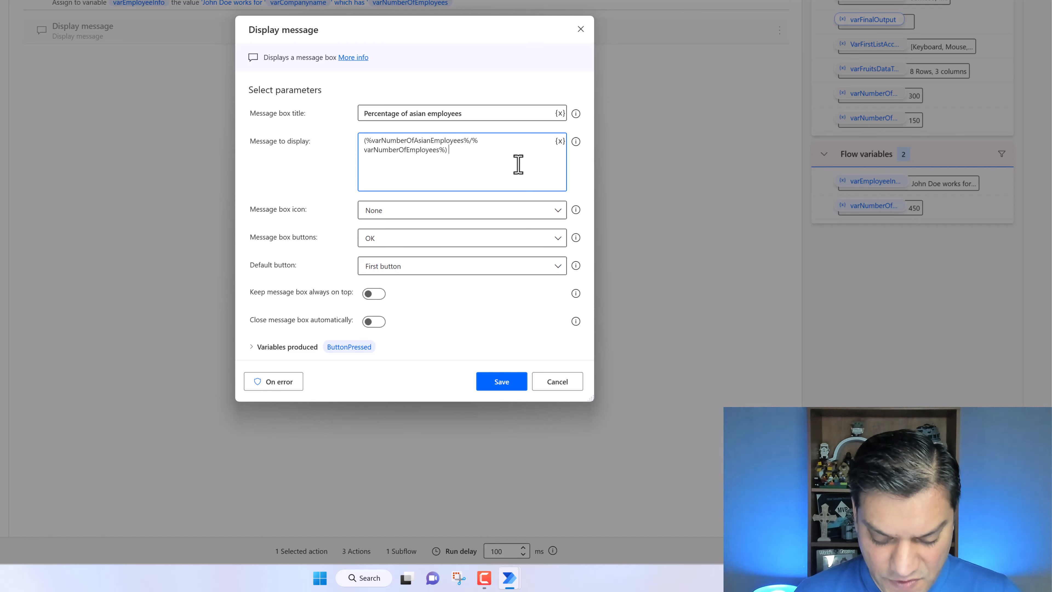
text( * 100)
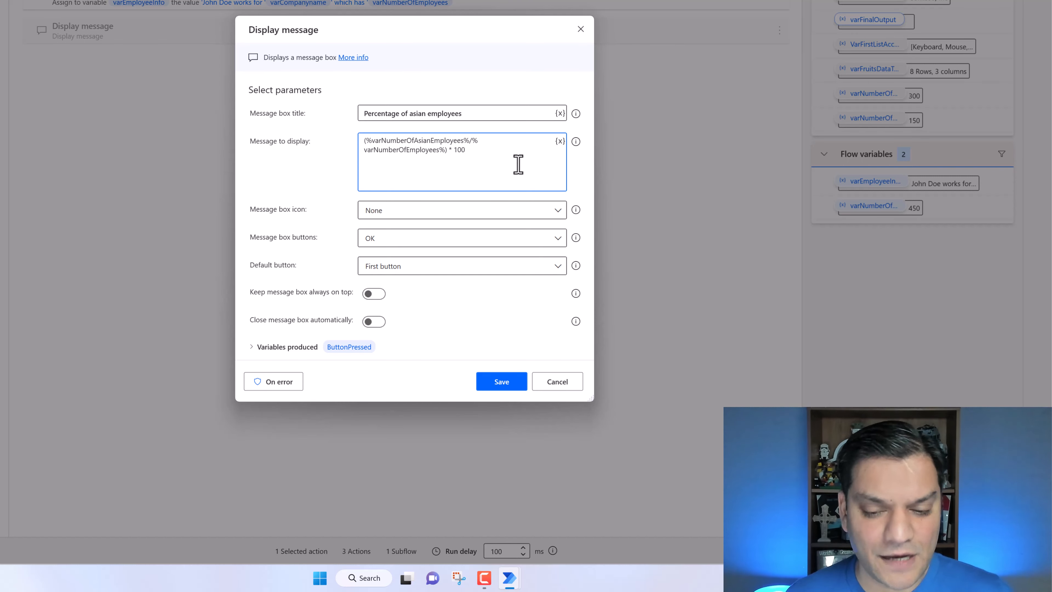
click(506, 386)
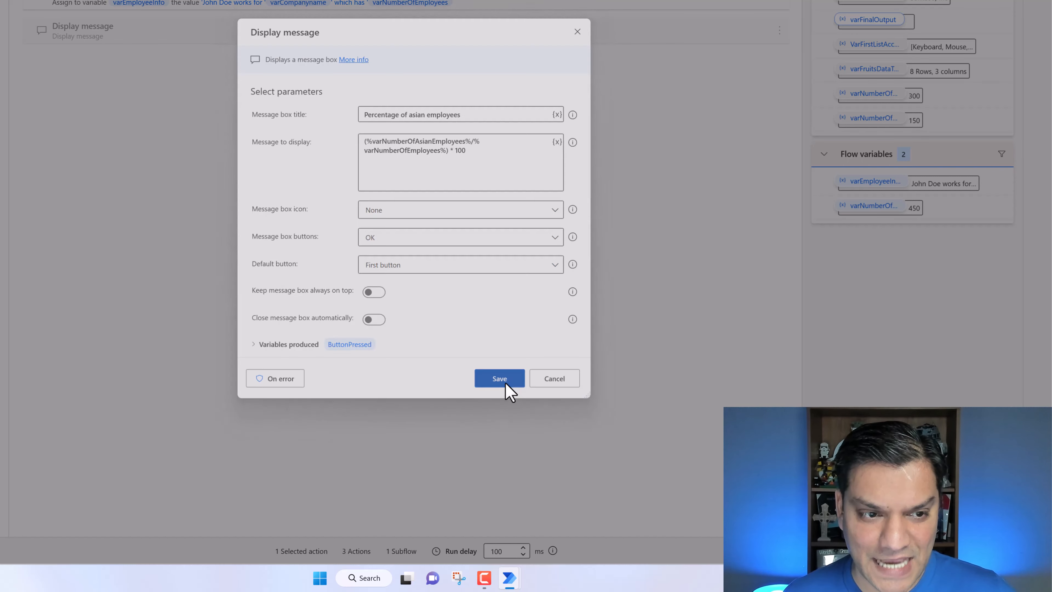
- Run the flow and close the displayed message box
key(F5)
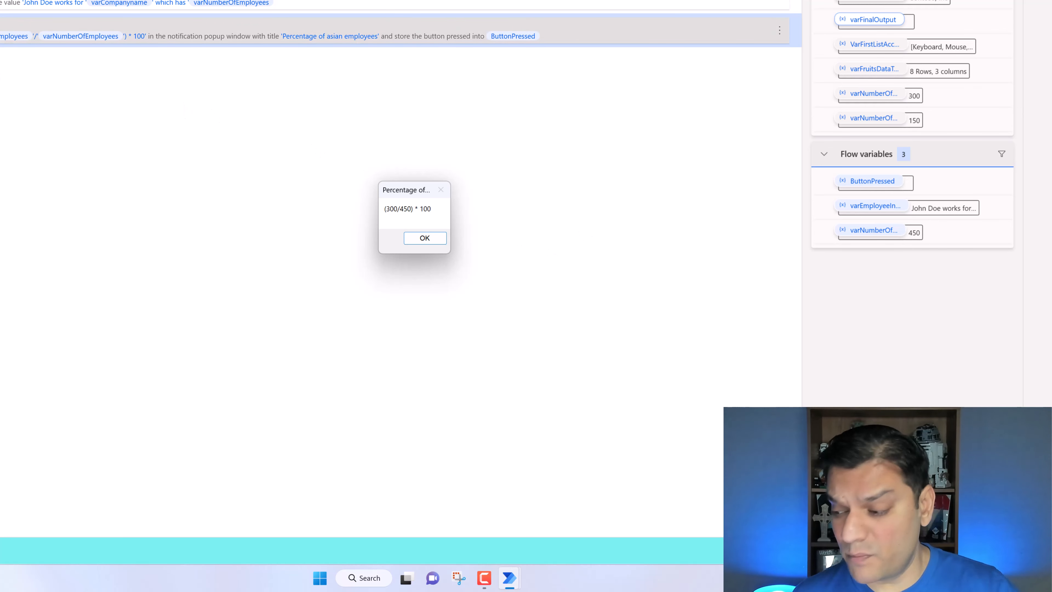
click(429, 240)
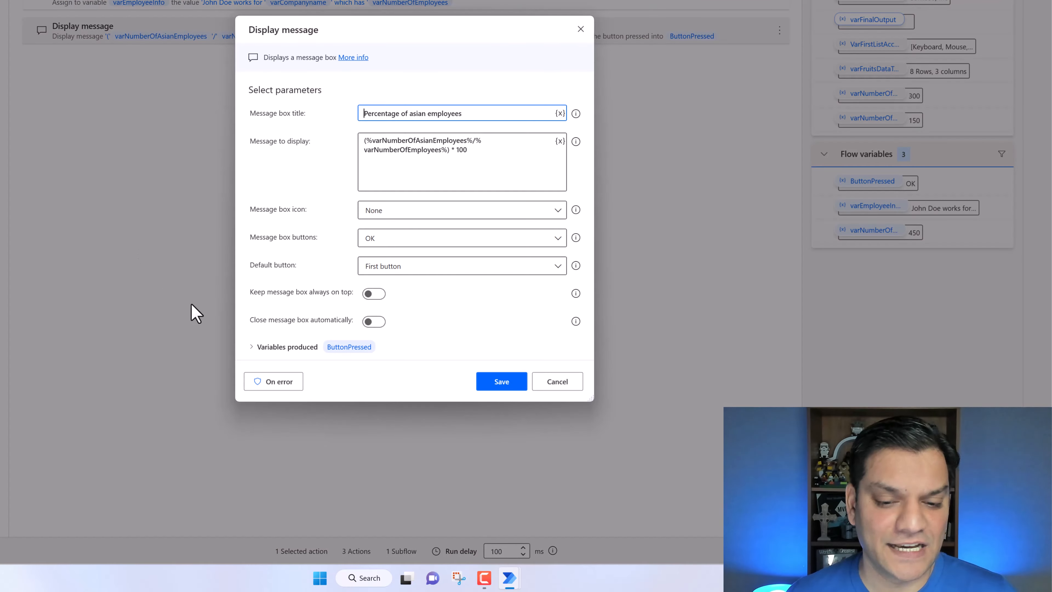
- Rewrite the message as a single expression %(varNumberOfAsianEmployees/varNumberOfEmployees) * 100% and save the action
click(374, 144)
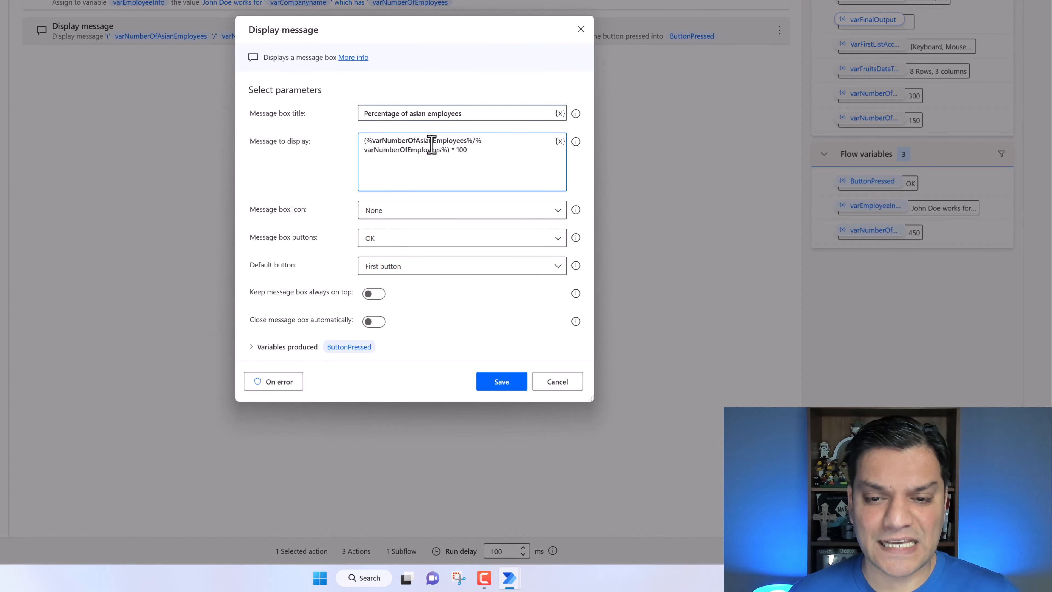
key(BackSpace)
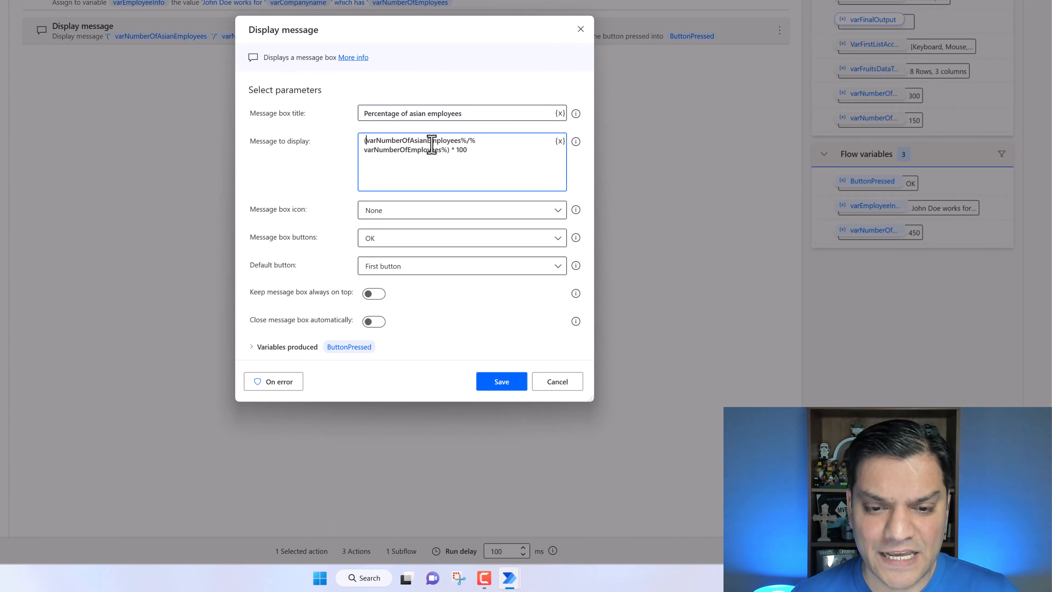
click(466, 141)
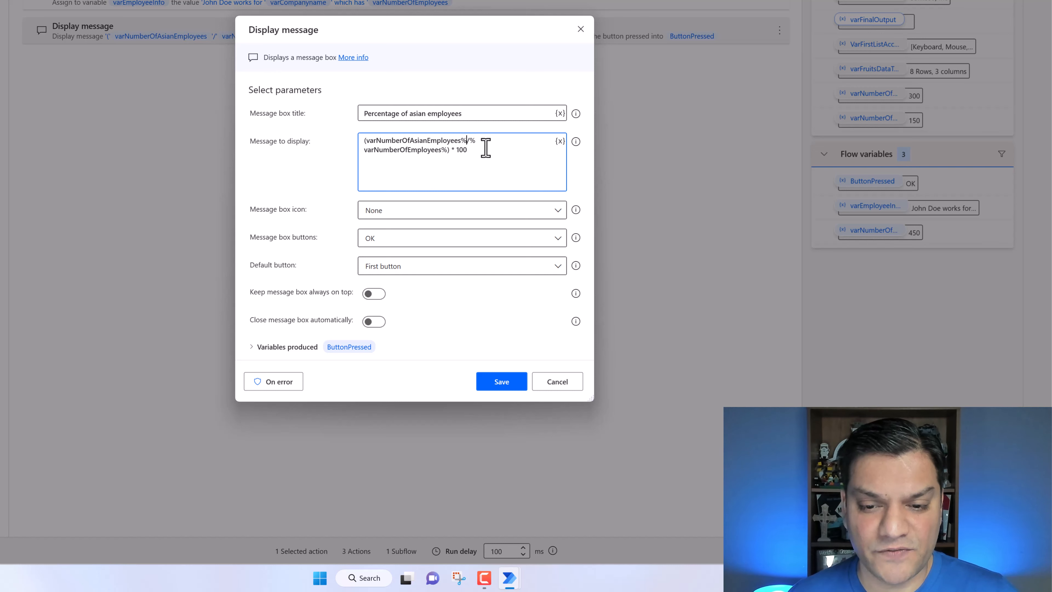
key(BackSpace)
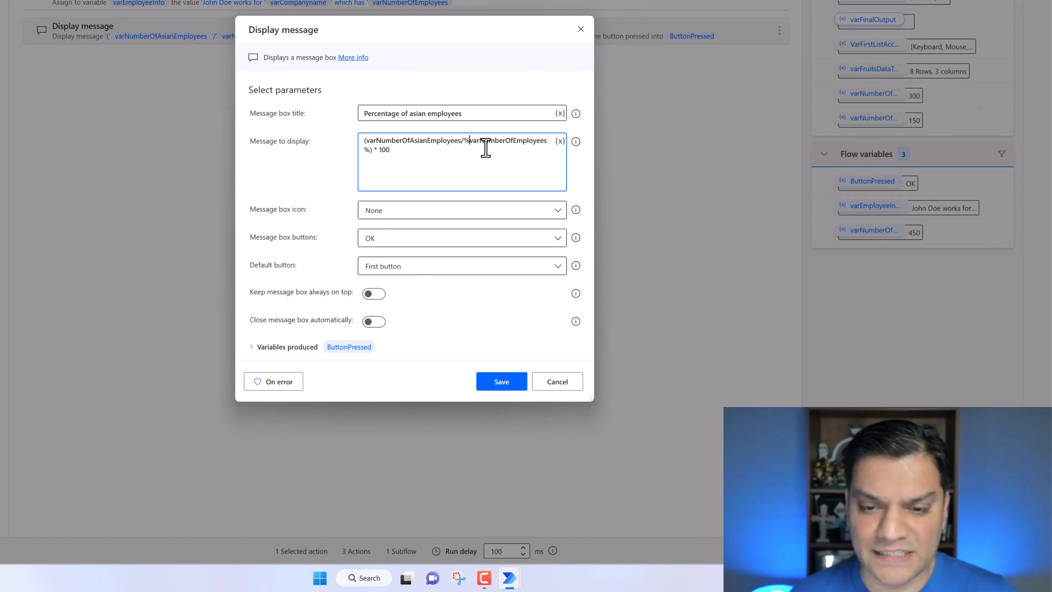
key(BackSpace)
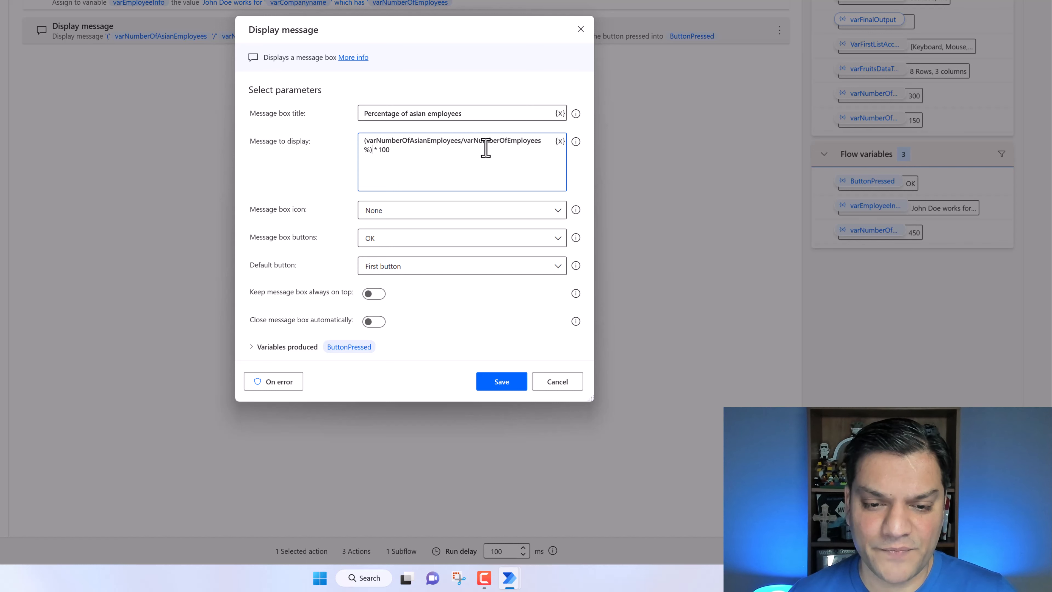
key(BackSpace)
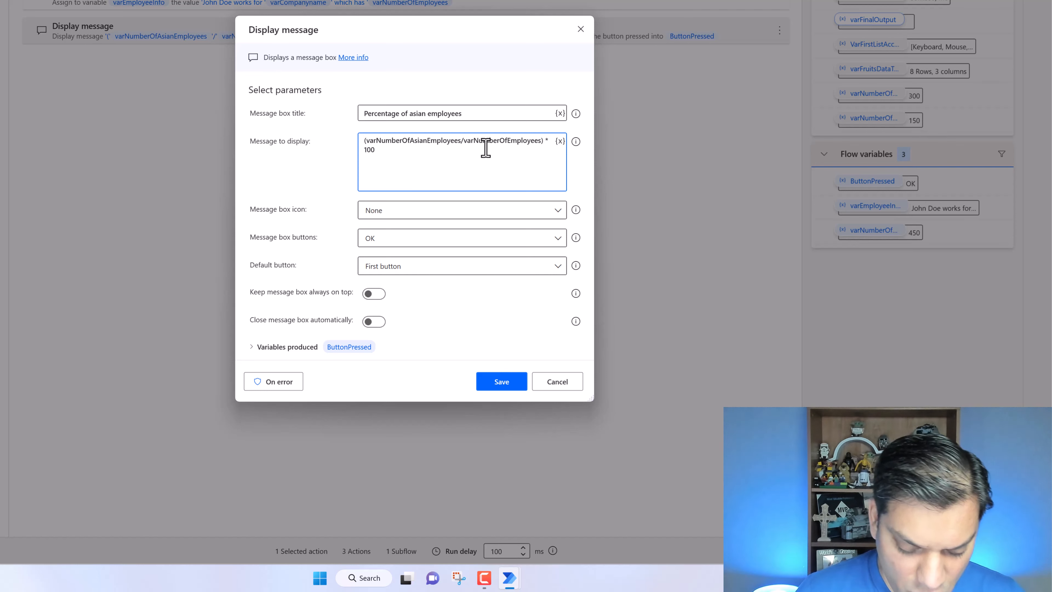
text(%)
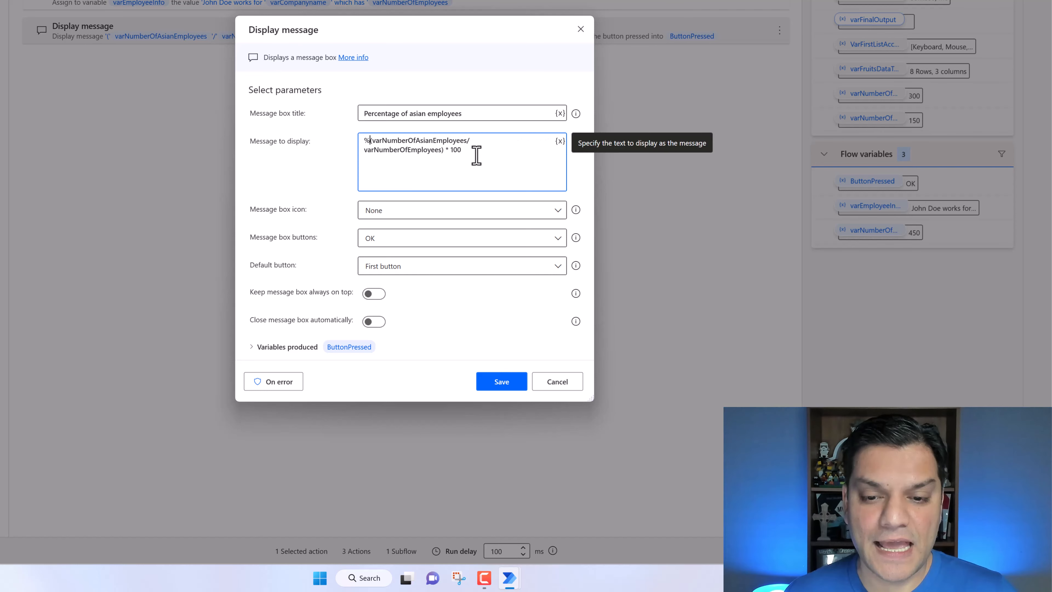
click(478, 156)
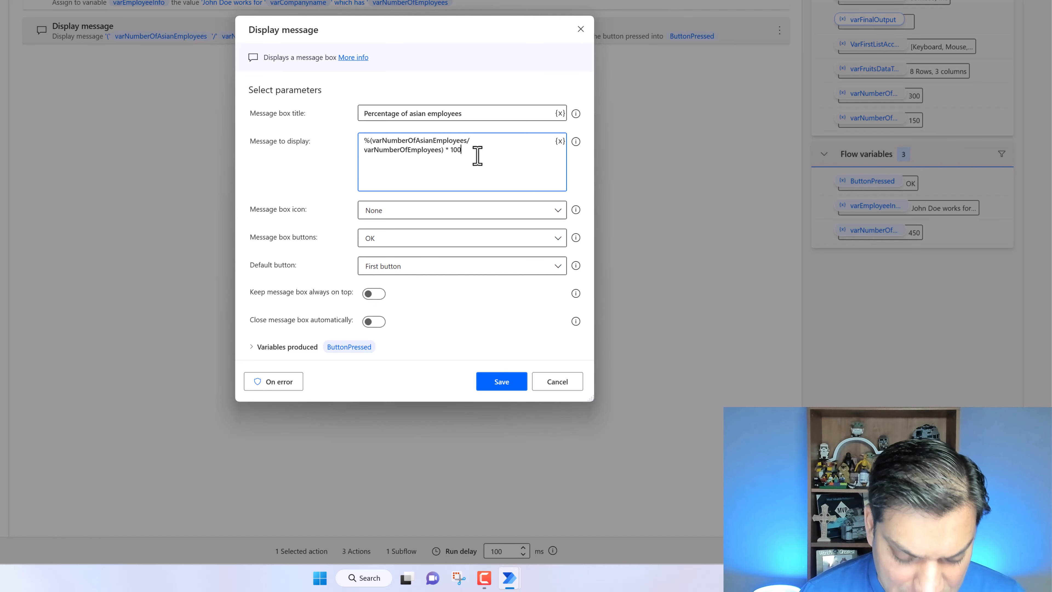
text(%)
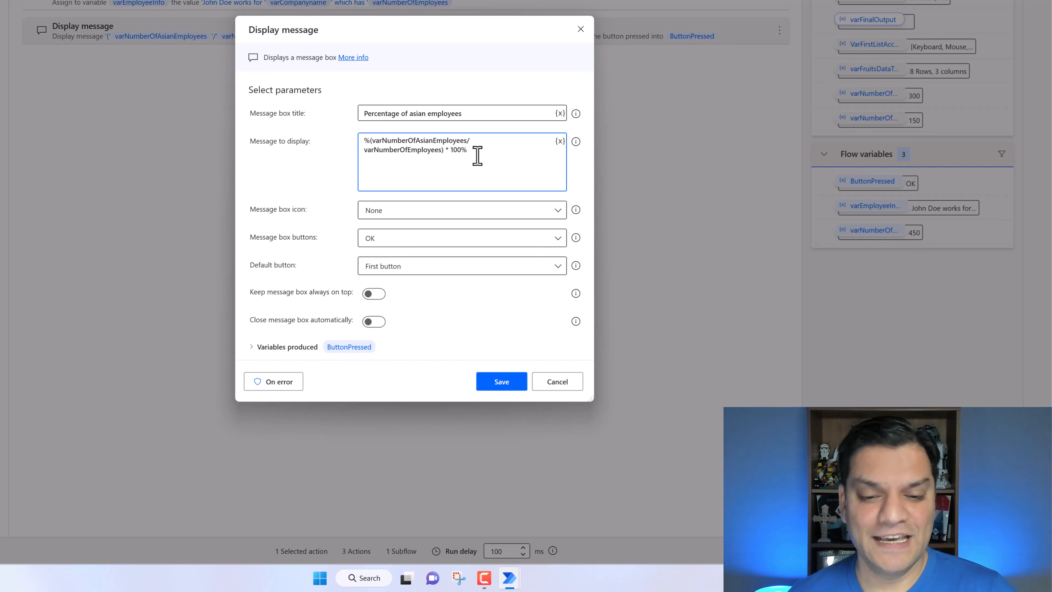
click(497, 386)
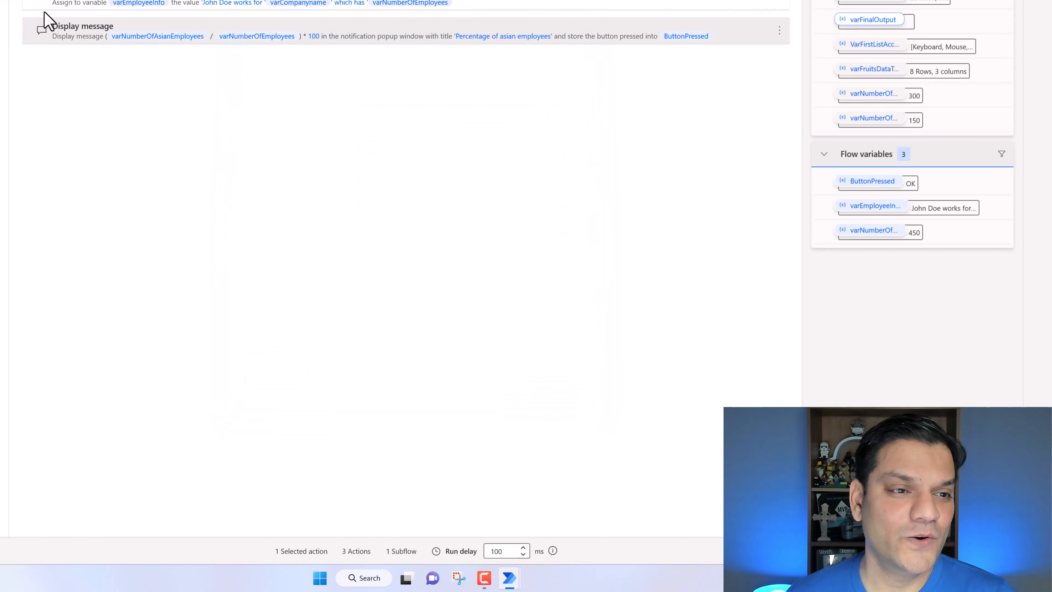
- Run the flow again and dismiss the percentage message box
key(F5)
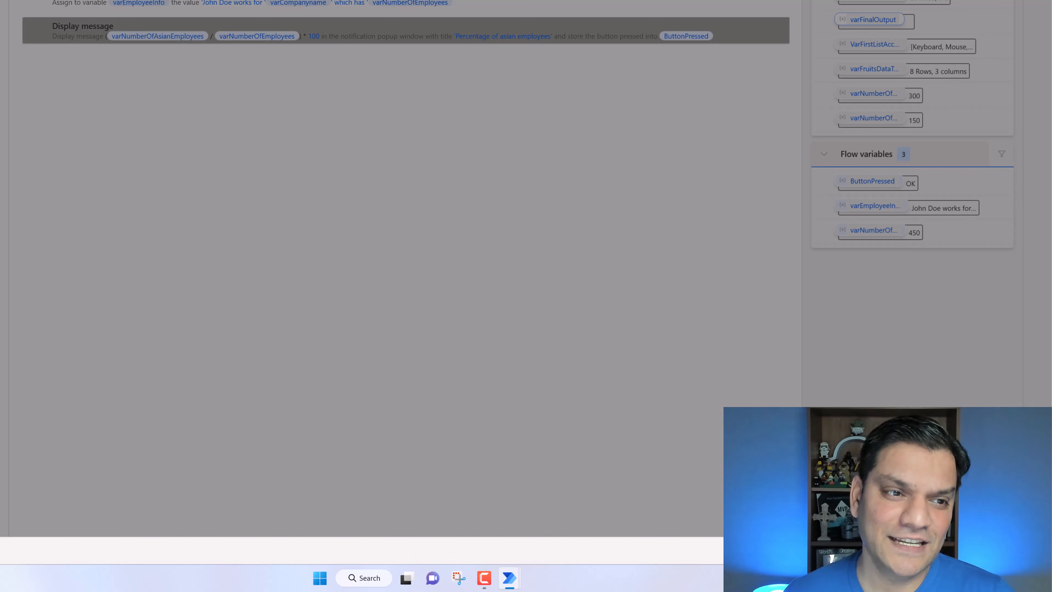
key(F5)
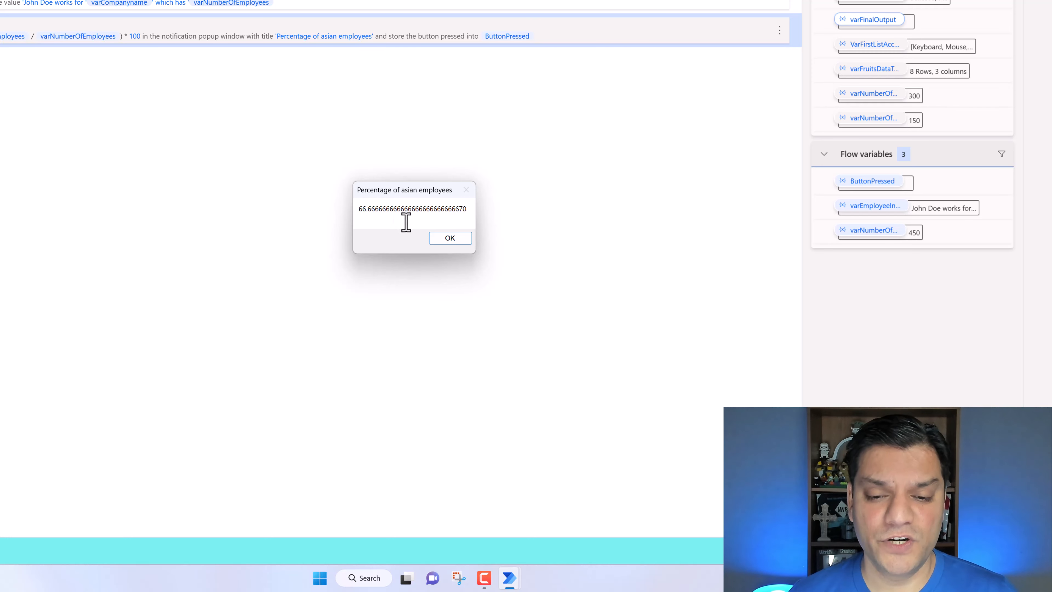
key(Return)
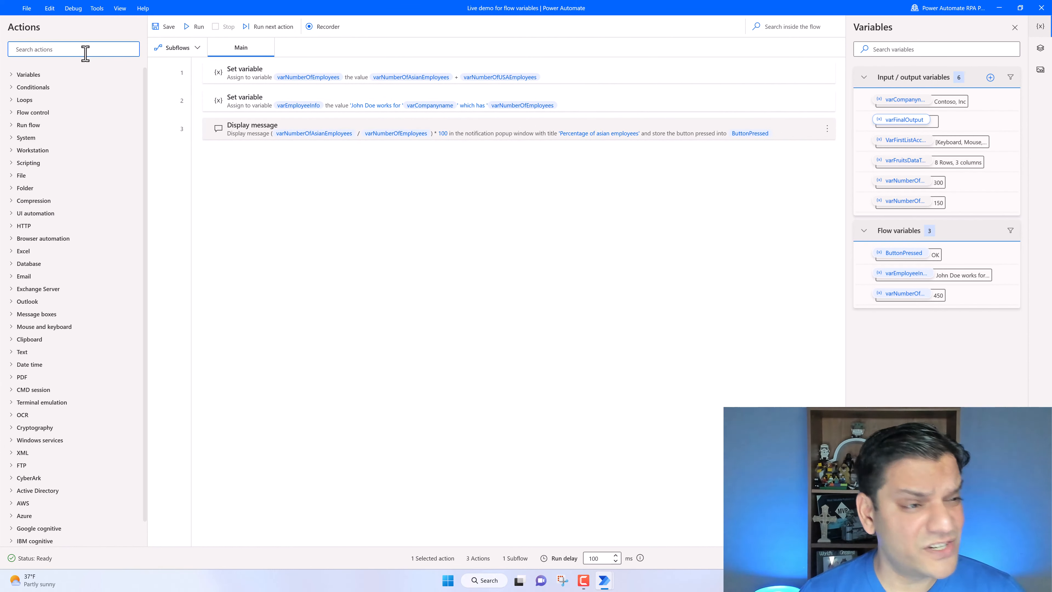
- Search the actions for Truncate number, then clear the search and expand the Variables group
click(85, 53)
text(trunc)
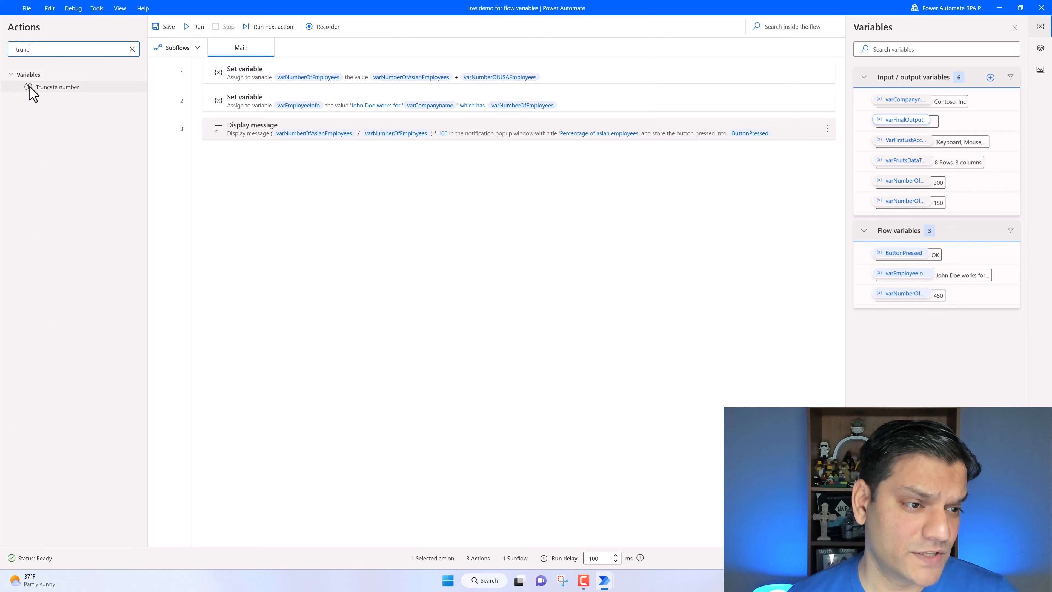
click(133, 49)
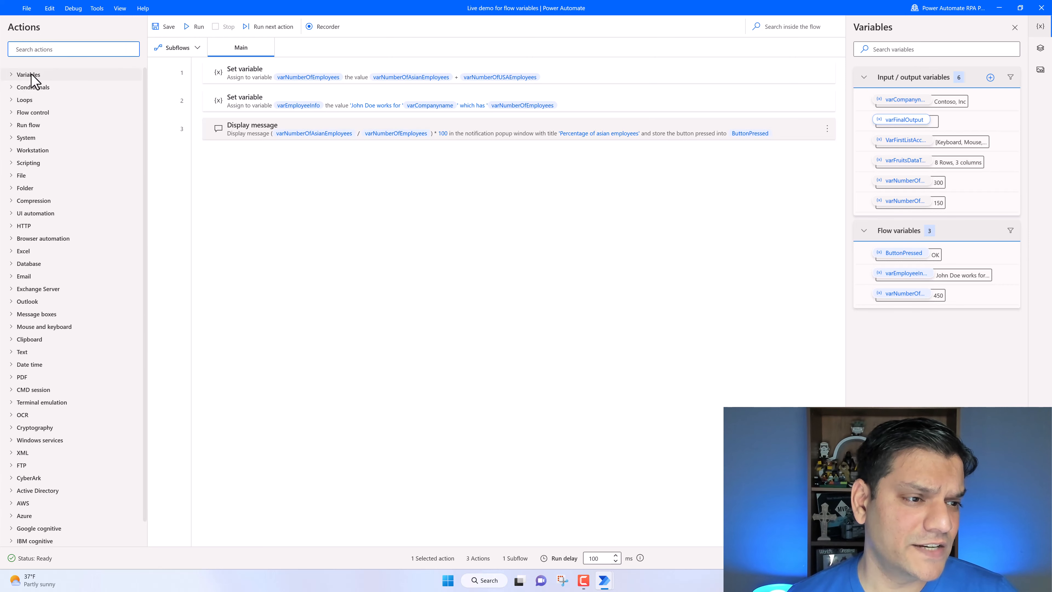
click(17, 76)
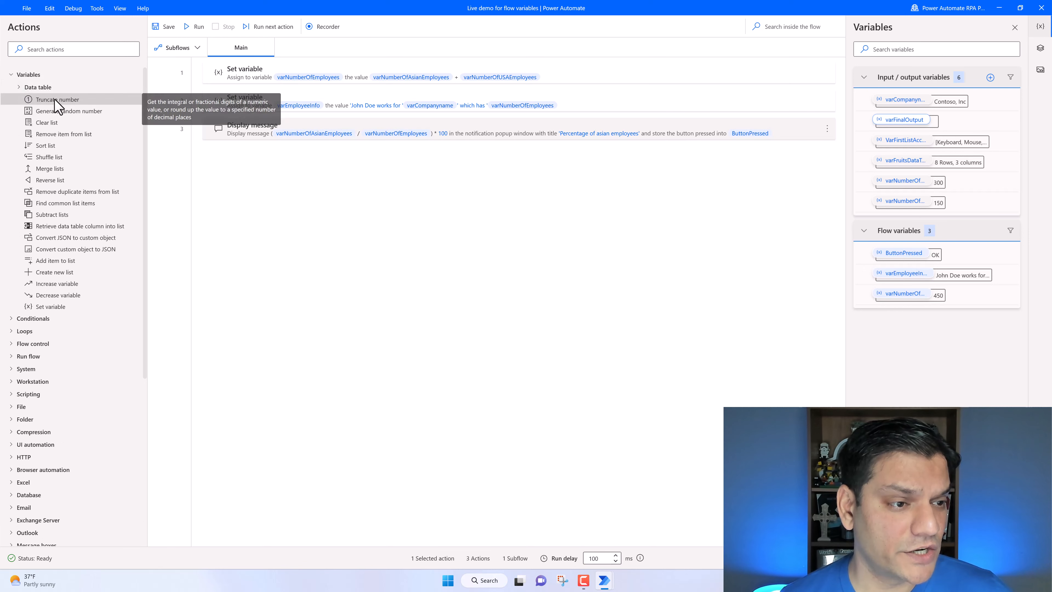
drag(56, 101, 274, 162)
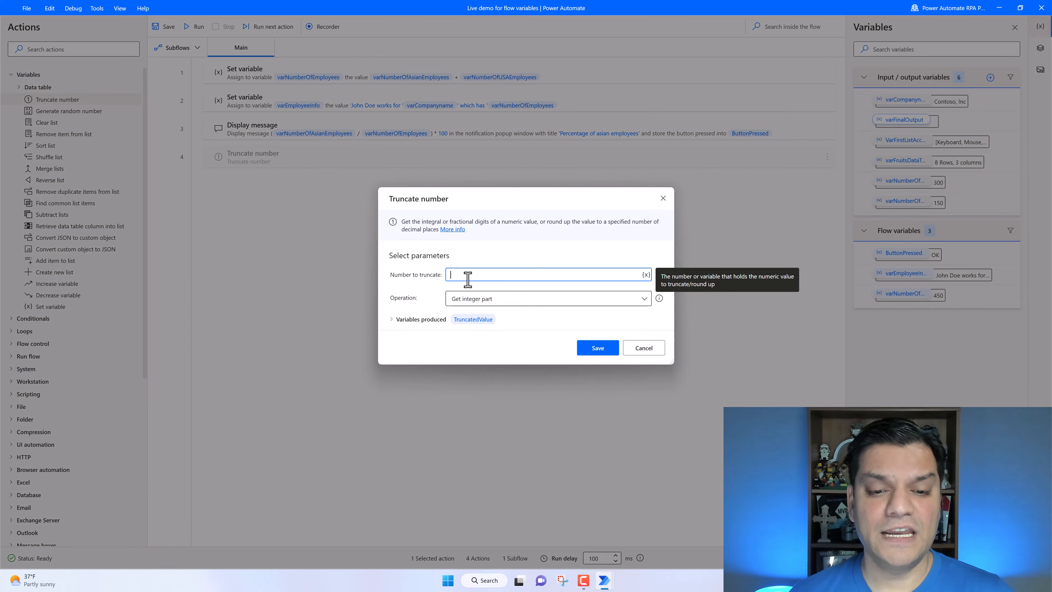
click(496, 300)
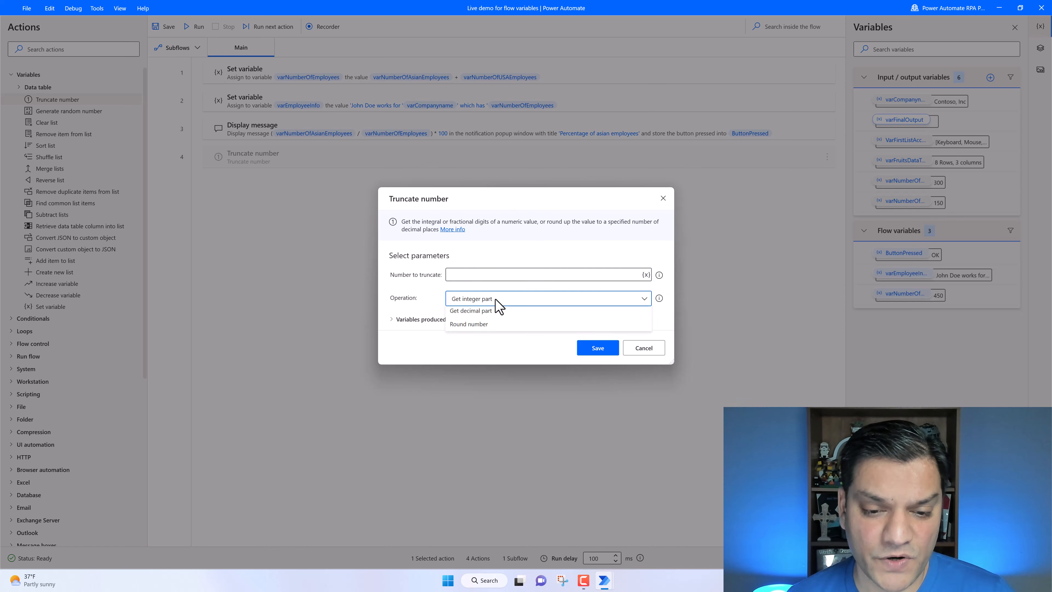
click(493, 341)
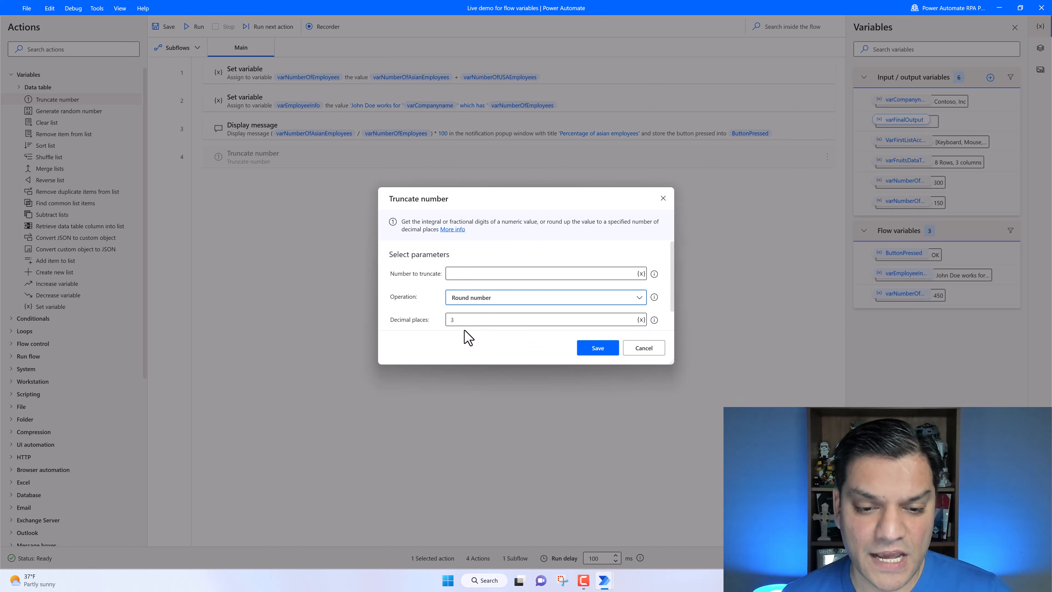
double_click(463, 321)
text(2)
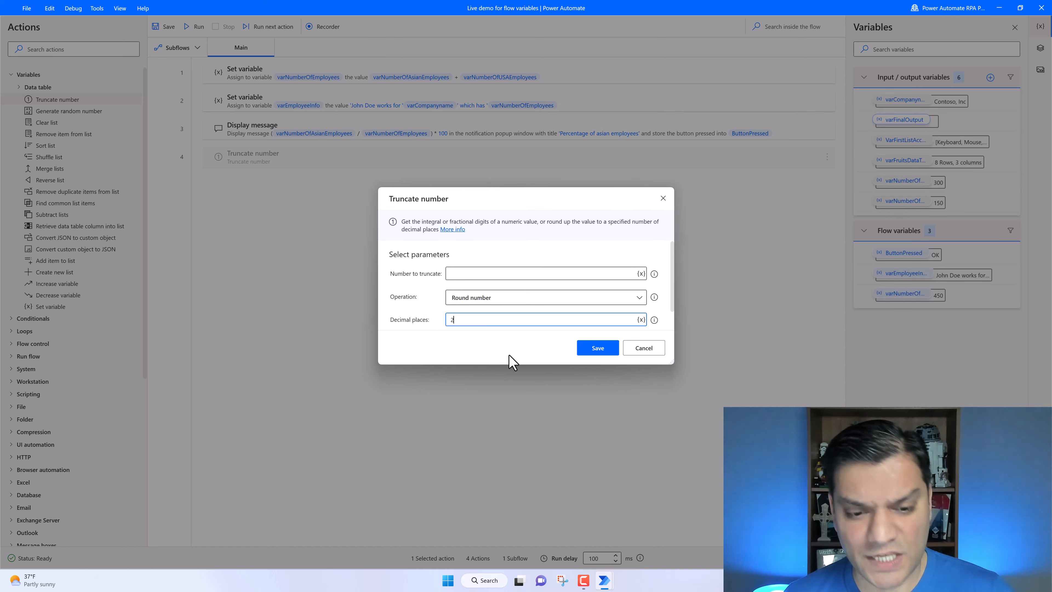
click(505, 273)
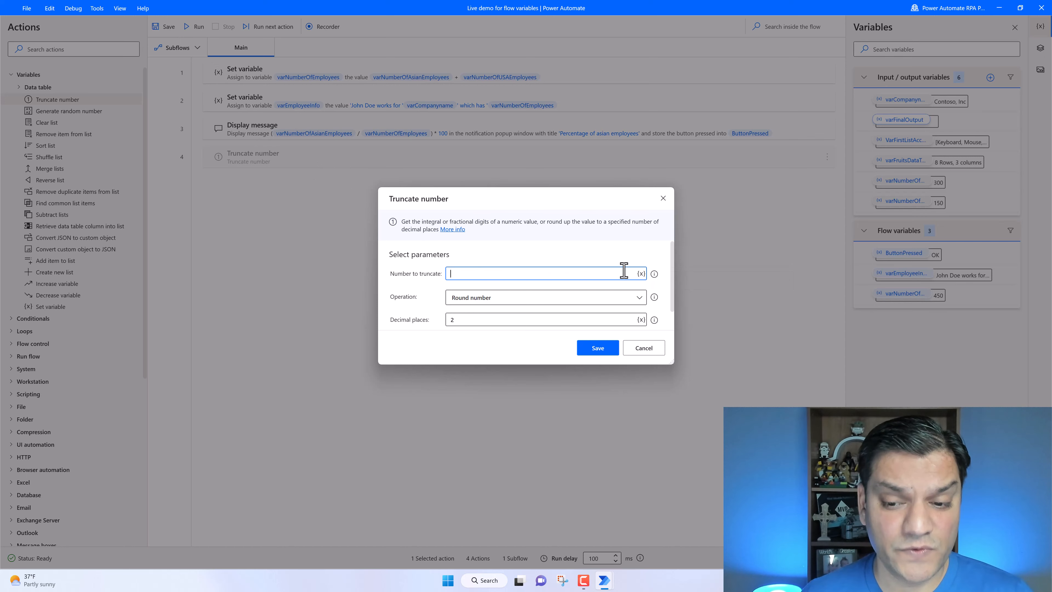
click(659, 352)
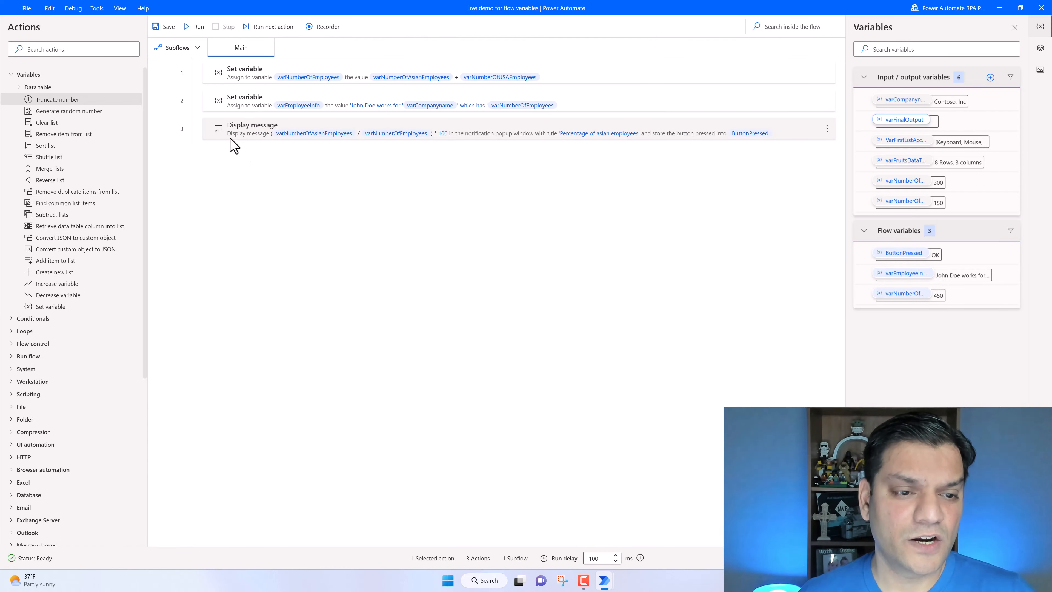
- Copy the percentage expression from the Display message action and close the dialog without changes
double_click(234, 143)
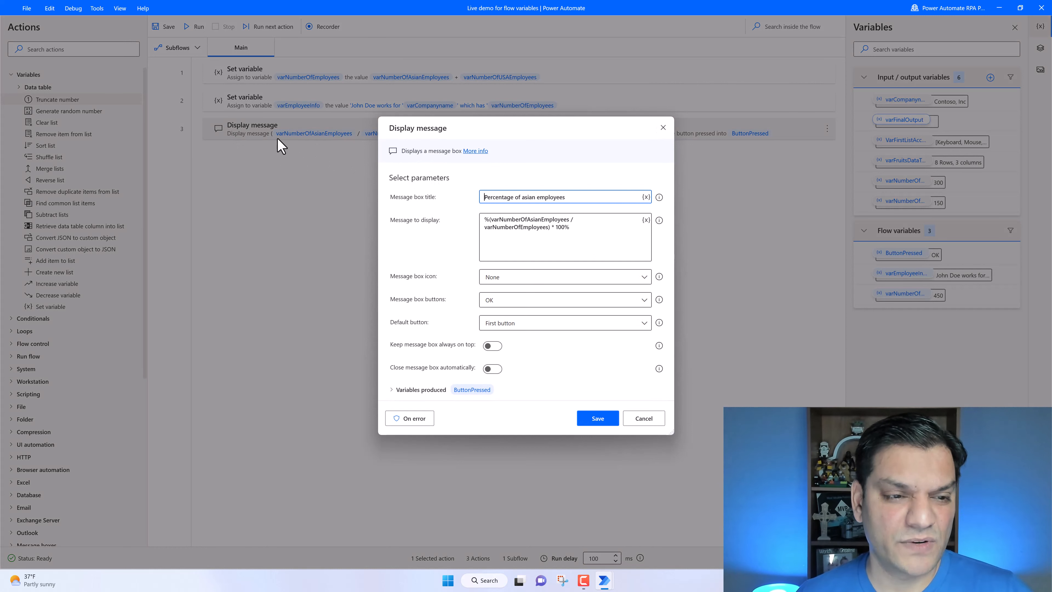
click(587, 227)
key(ctrl+a)
key(ctrl+c)
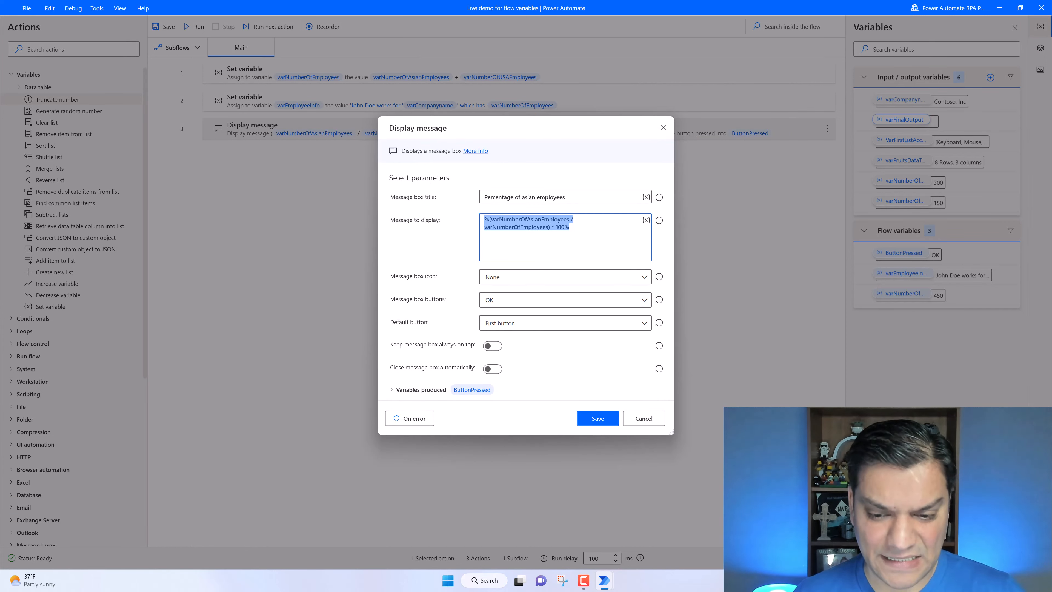
click(652, 420)
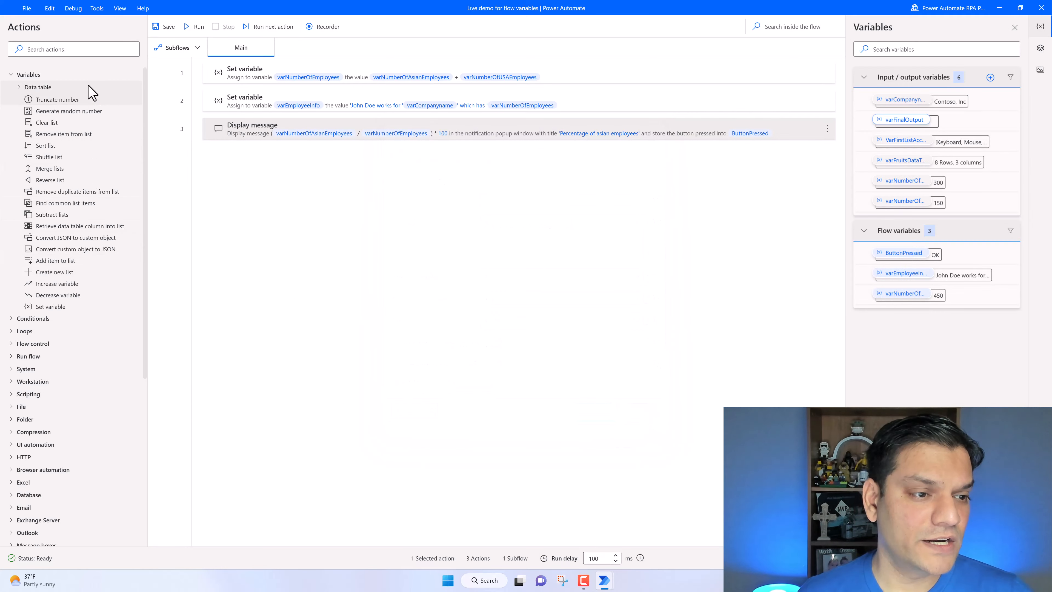
- Add a Truncate number action that rounds the pasted percentage expression to 2 decimal places, placed before the message
drag(79, 103, 263, 156)
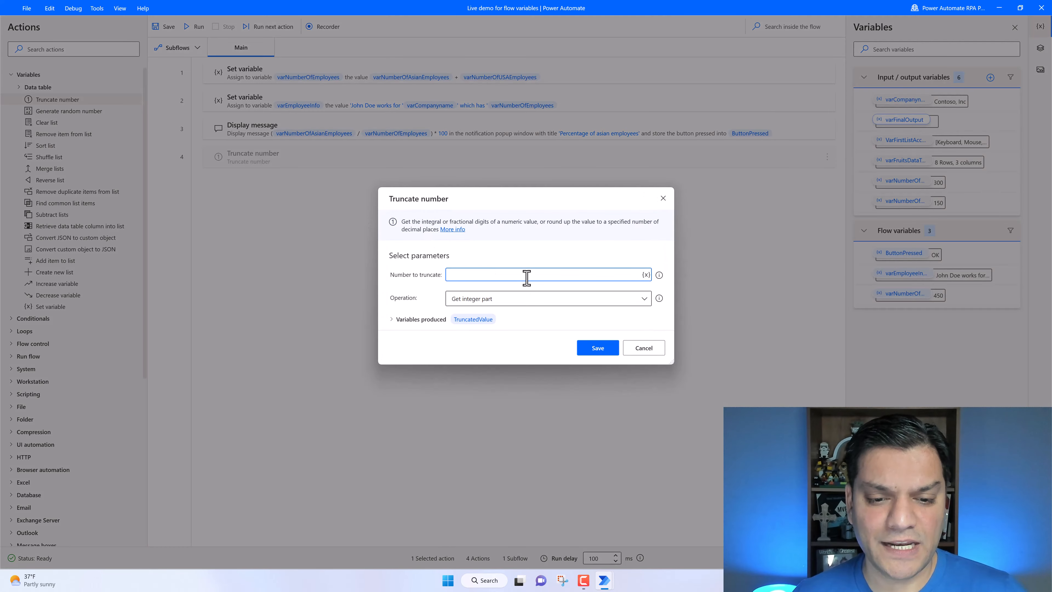
key(ctrl+v)
click(523, 300)
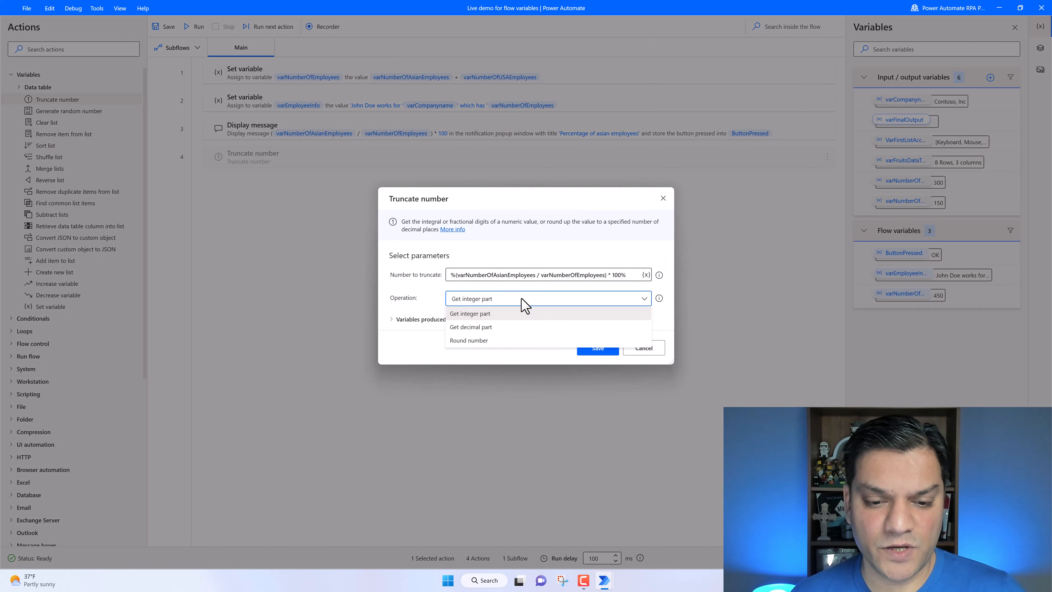
click(496, 345)
click(471, 318)
key(BackSpace)
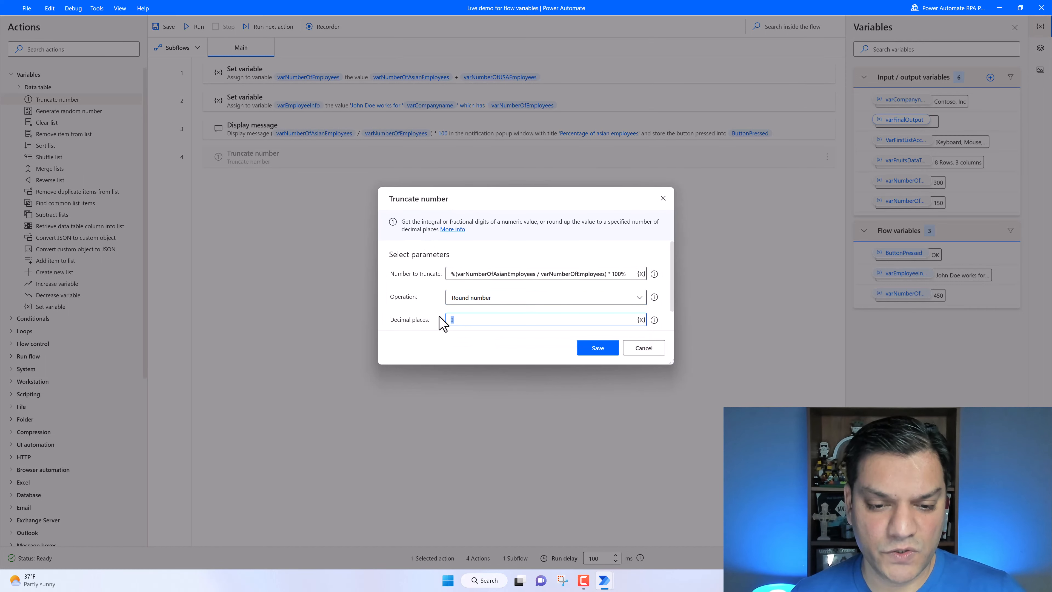
text(2)
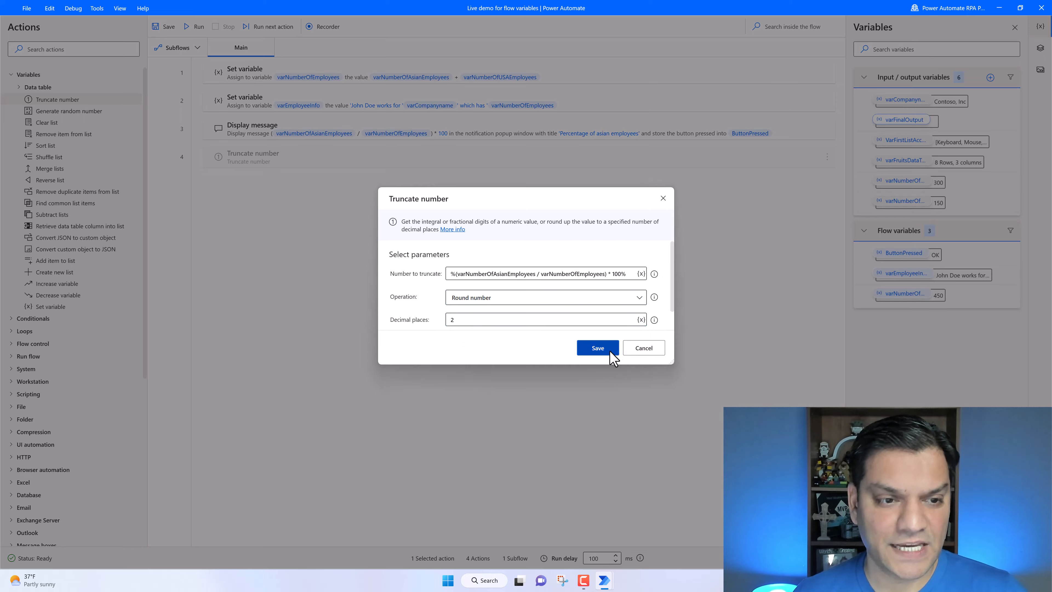
click(598, 348)
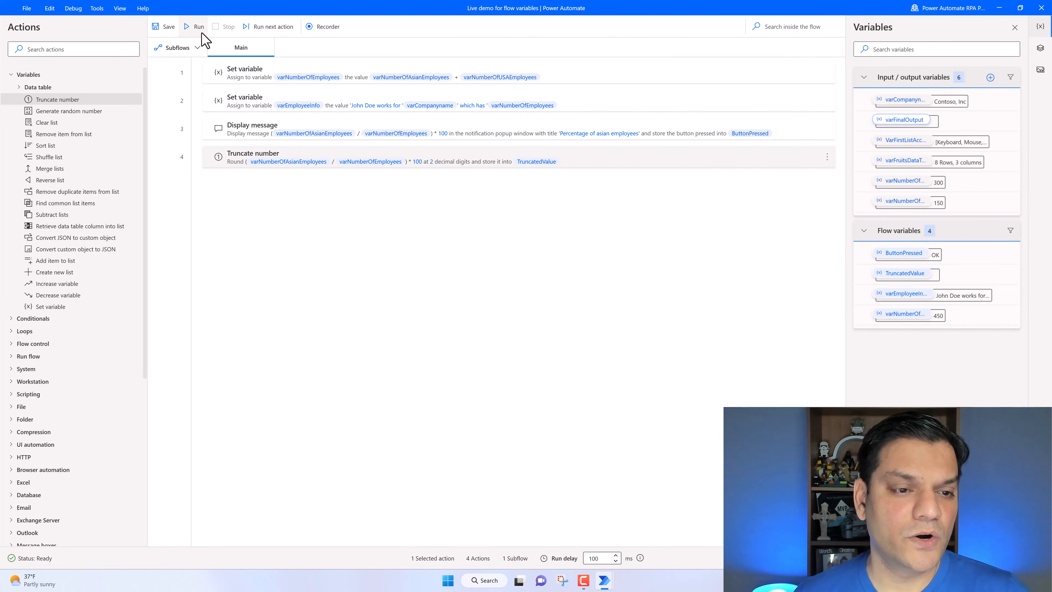
drag(226, 132, 231, 186)
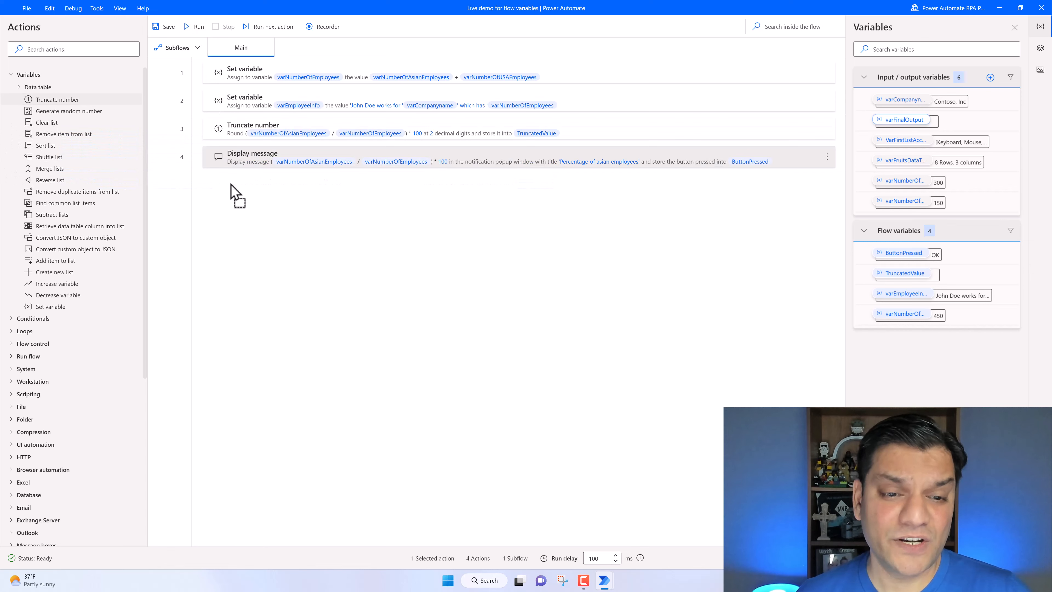
double_click(443, 160)
click(616, 218)
key(ctrl+a)
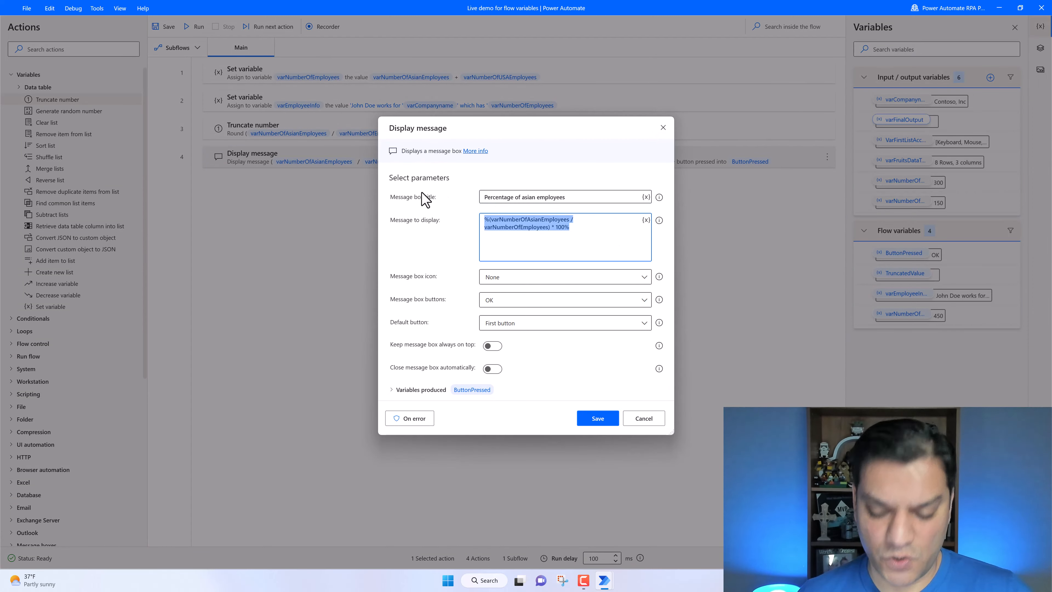
key(BackSpace)
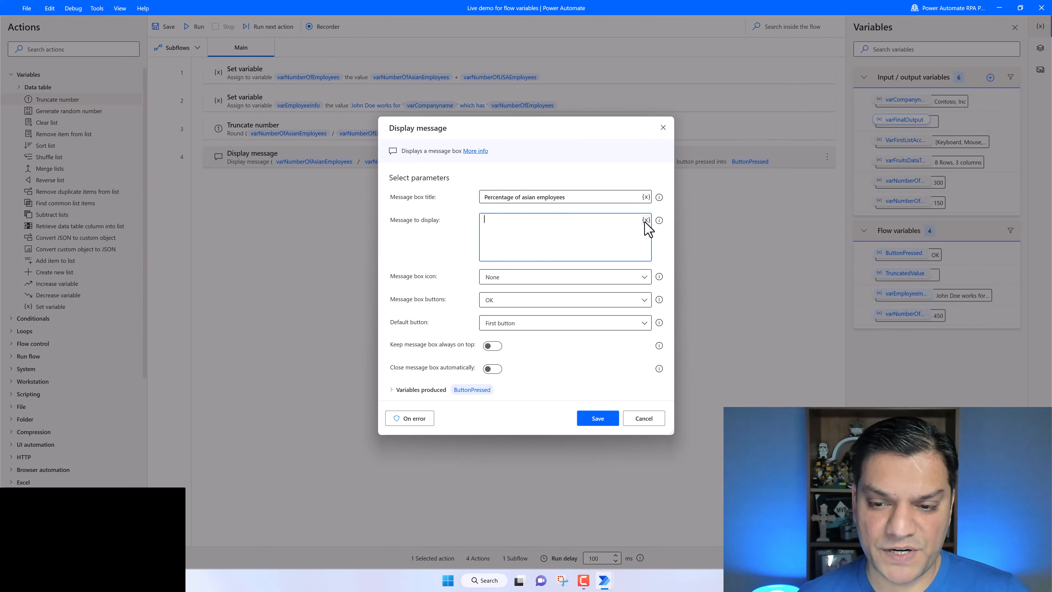
click(647, 220)
scroll(587, 369, down, 4)
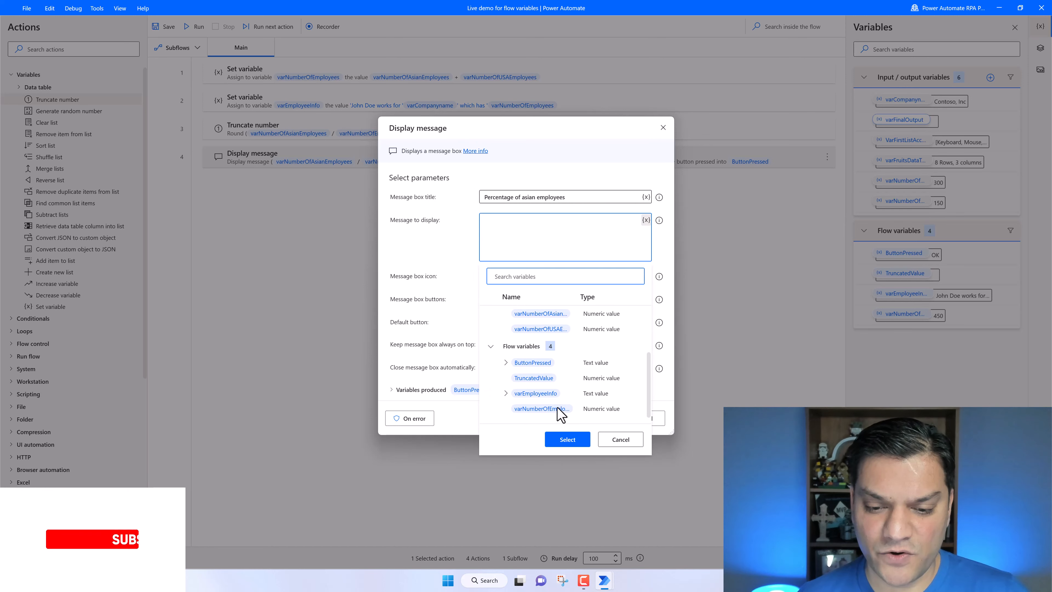
click(538, 378)
click(574, 440)
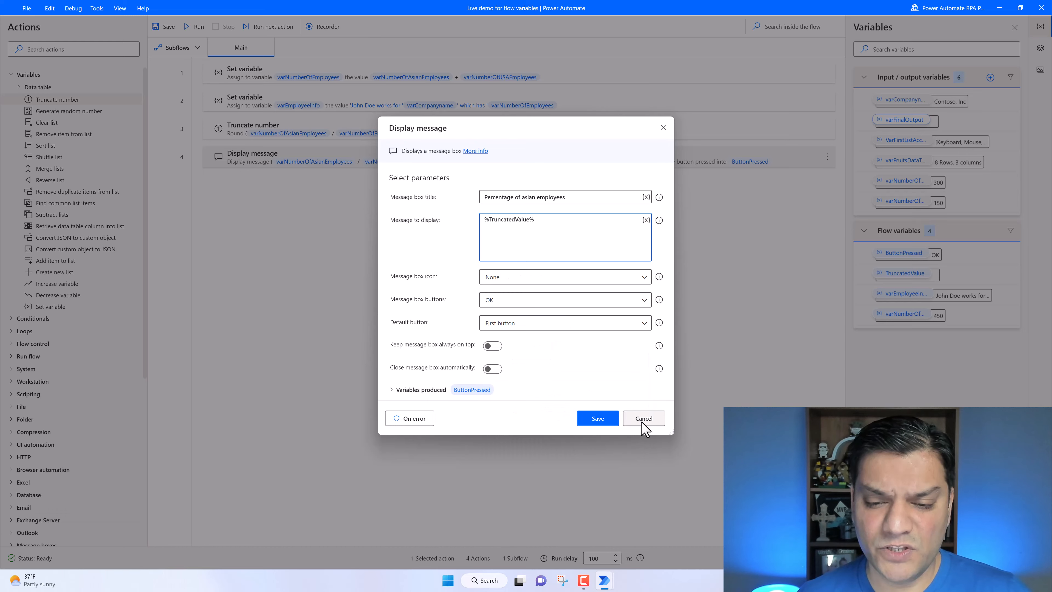
click(644, 422)
- Rename the Truncate number action's produced variable to AsiaTruncatedValue and save
double_click(496, 133)
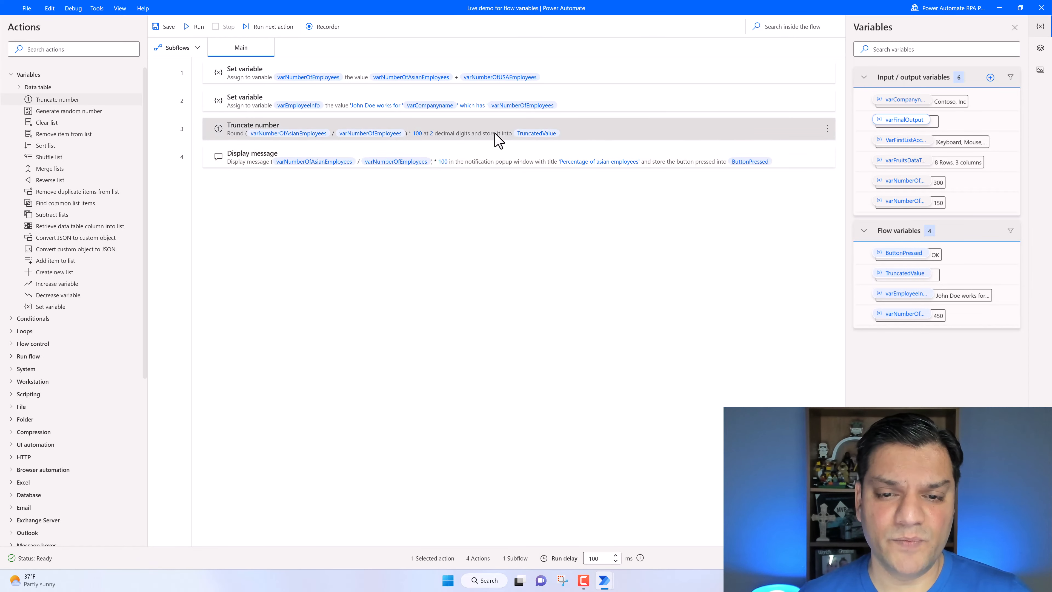
click(483, 331)
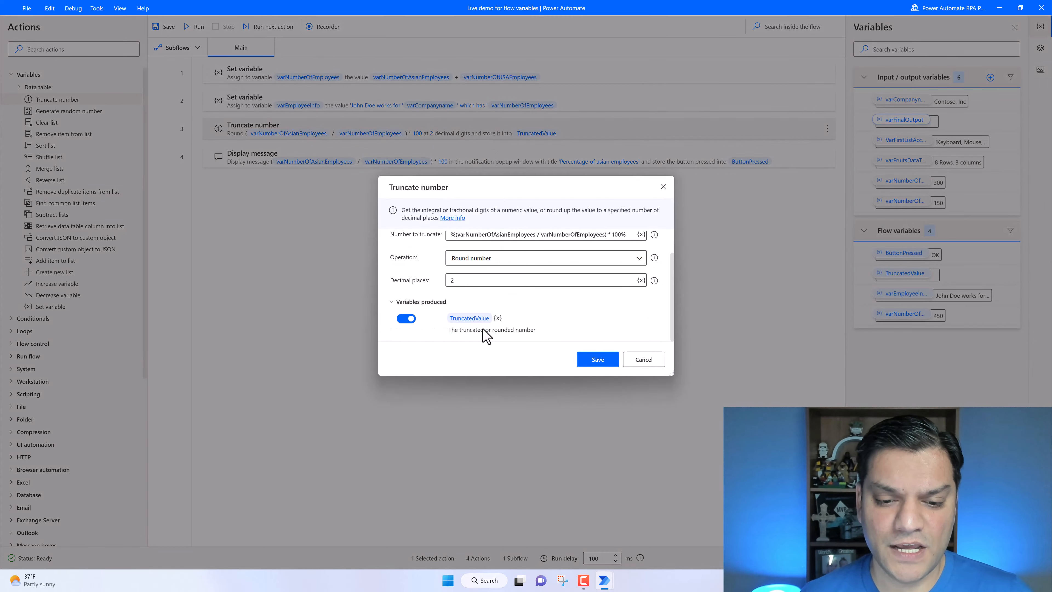
double_click(488, 317)
key(Home)
key(Right)
text(Asia)
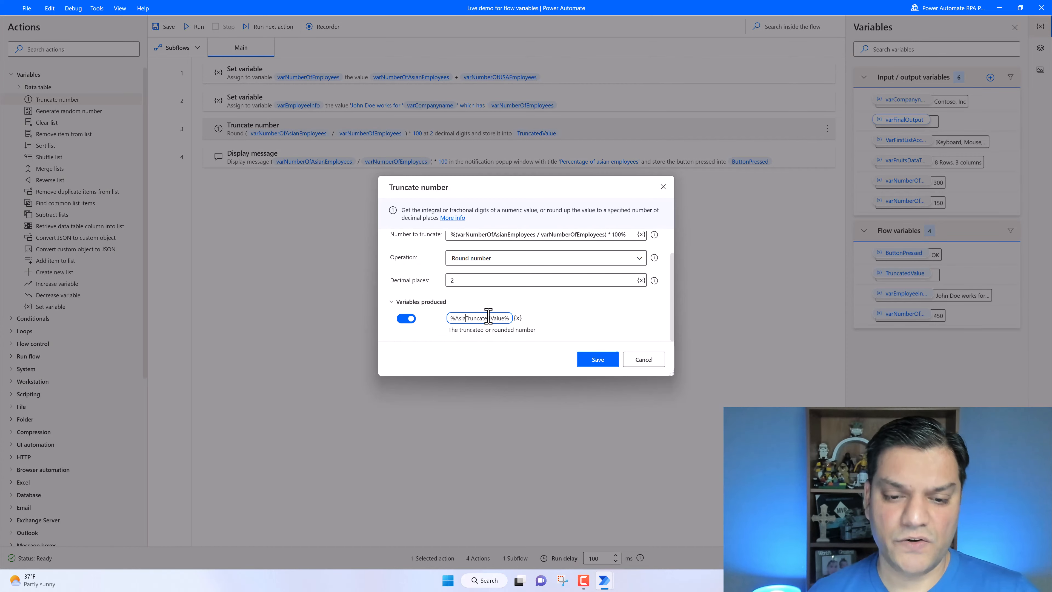
click(598, 359)
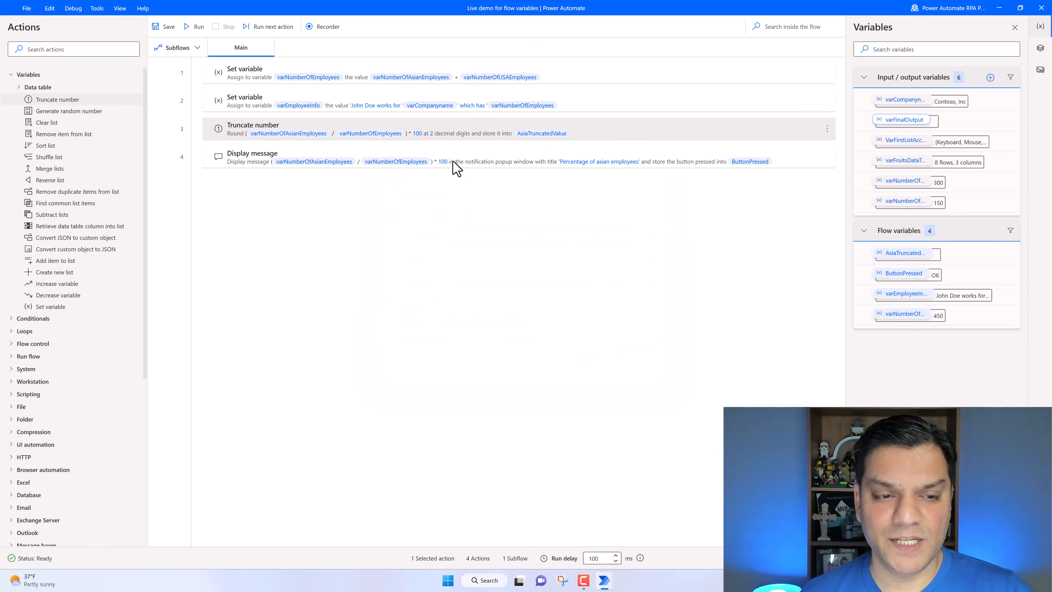
- Replace the message to display with the AsiaTruncatedValue variable and save the Display message action
double_click(322, 156)
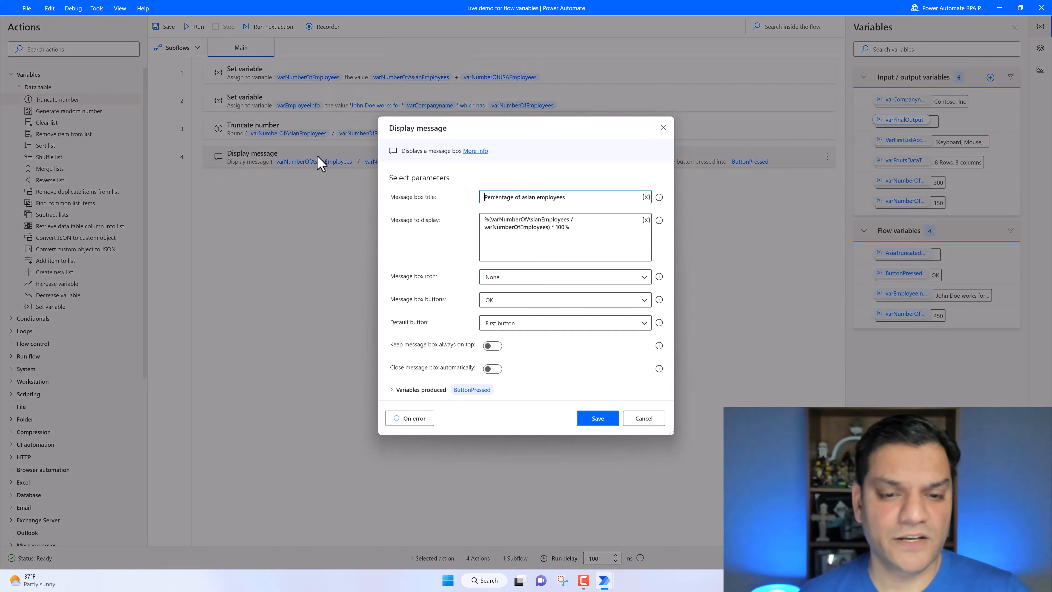
drag(622, 238, 431, 203)
key(BackSpace)
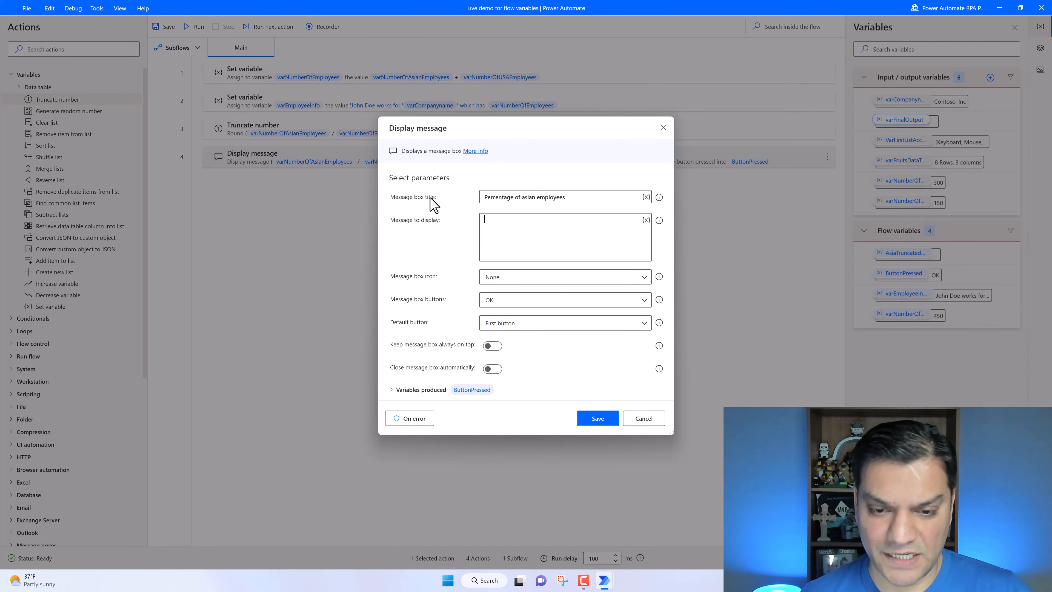
click(645, 220)
scroll(580, 396, down, 3)
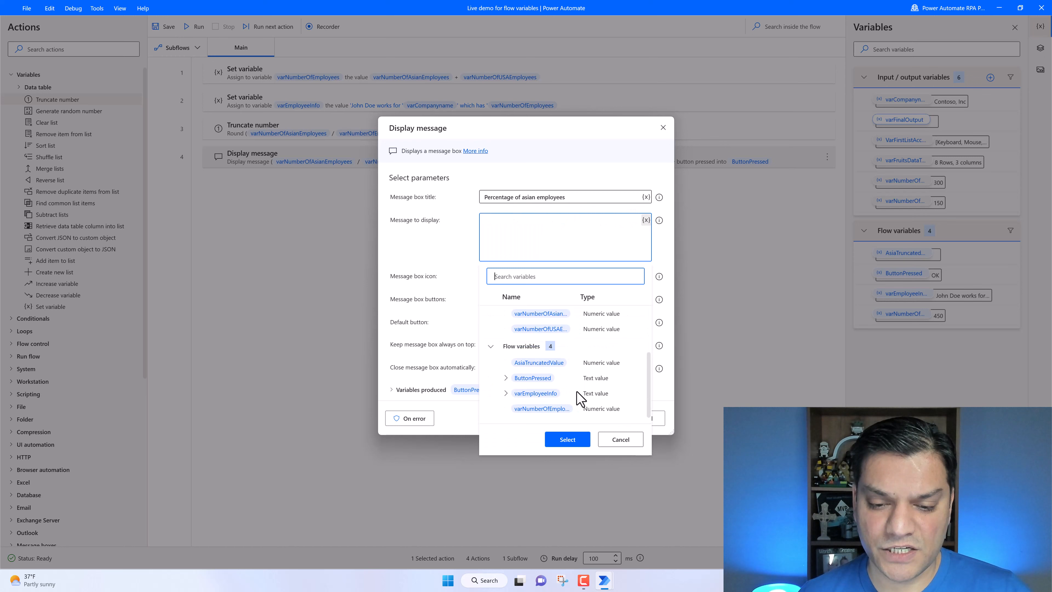
click(547, 365)
click(566, 439)
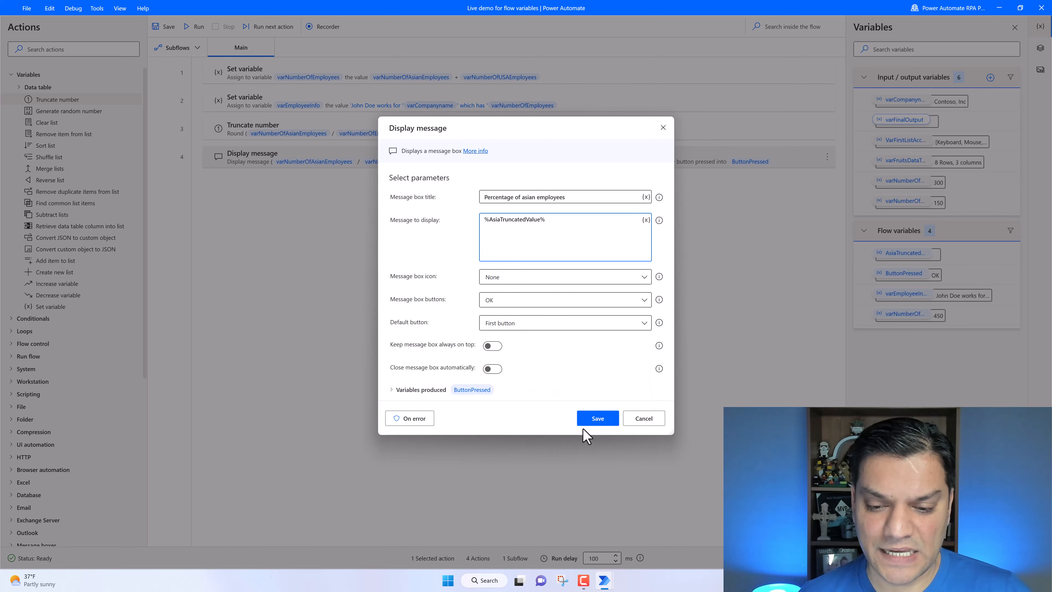
click(595, 420)
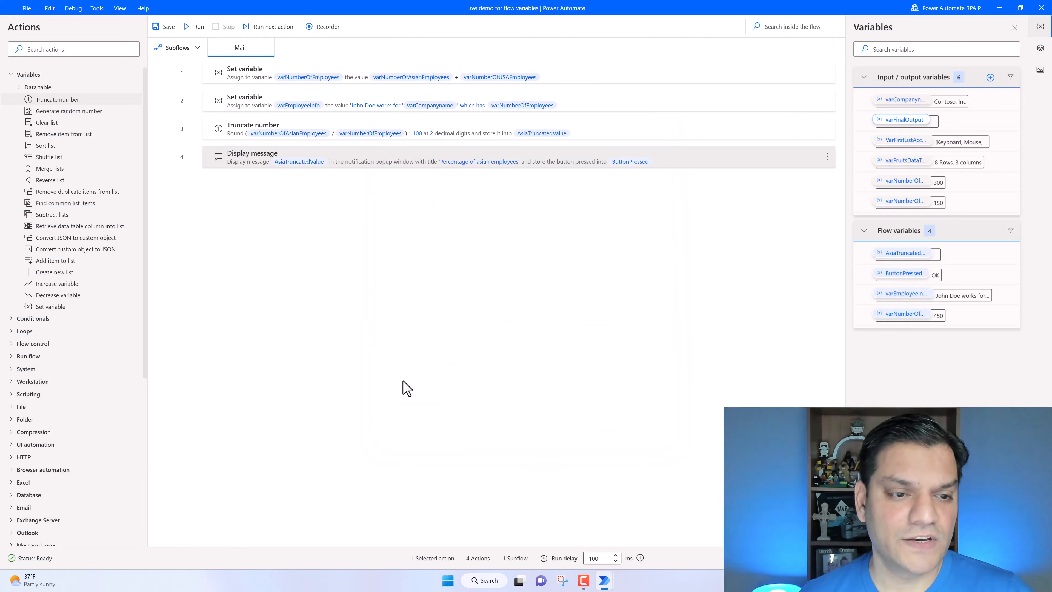
- Run the flow and dismiss the rounded percentage message box
click(195, 27)
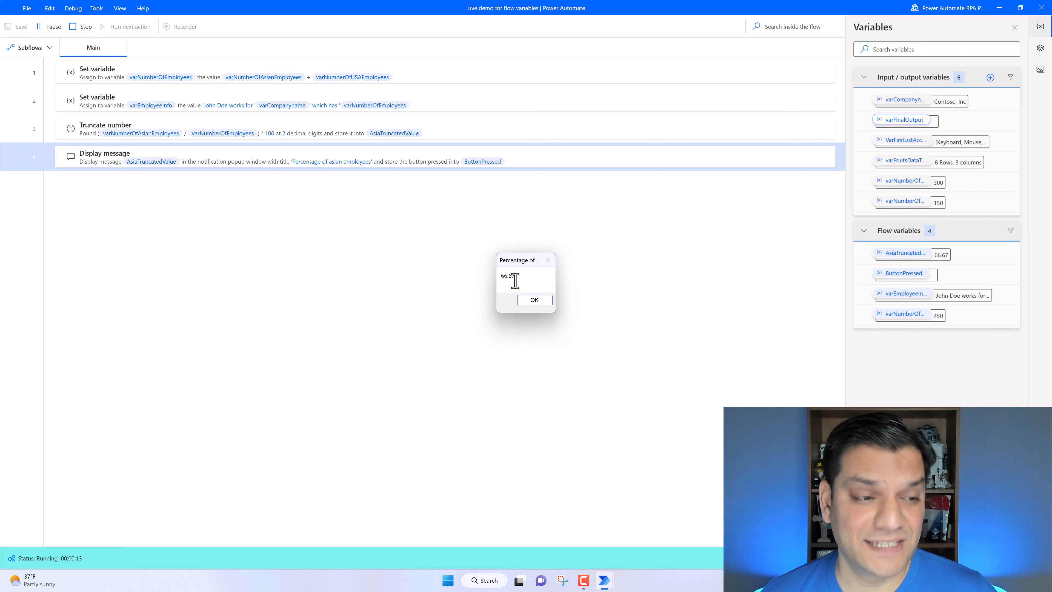
key(Return)
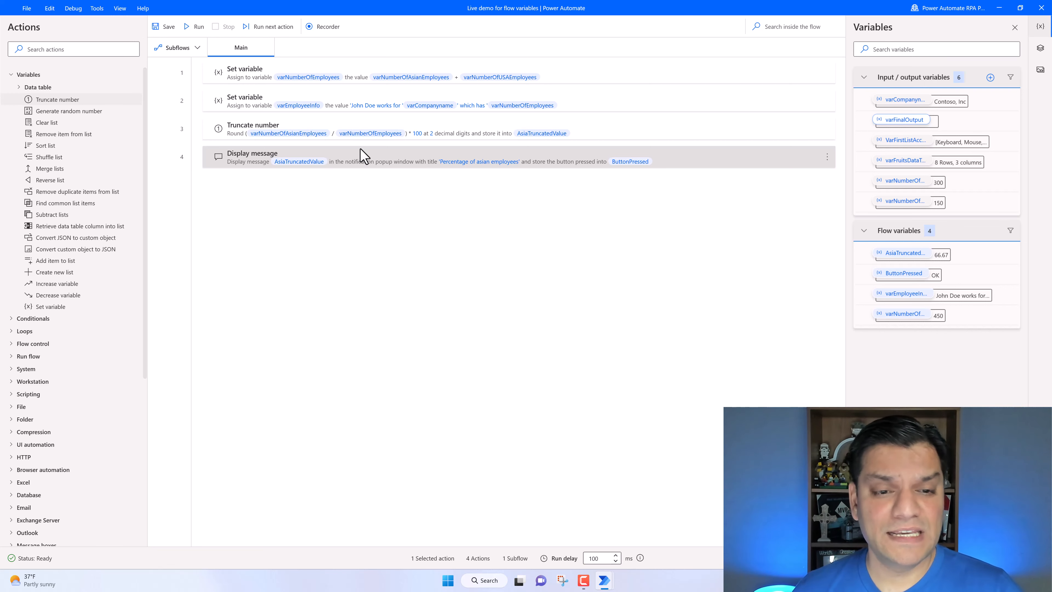
- Edit the Display message text to begin with 'Total number of employees = ' followed by the varNumberOfEmployees variable
double_click(386, 161)
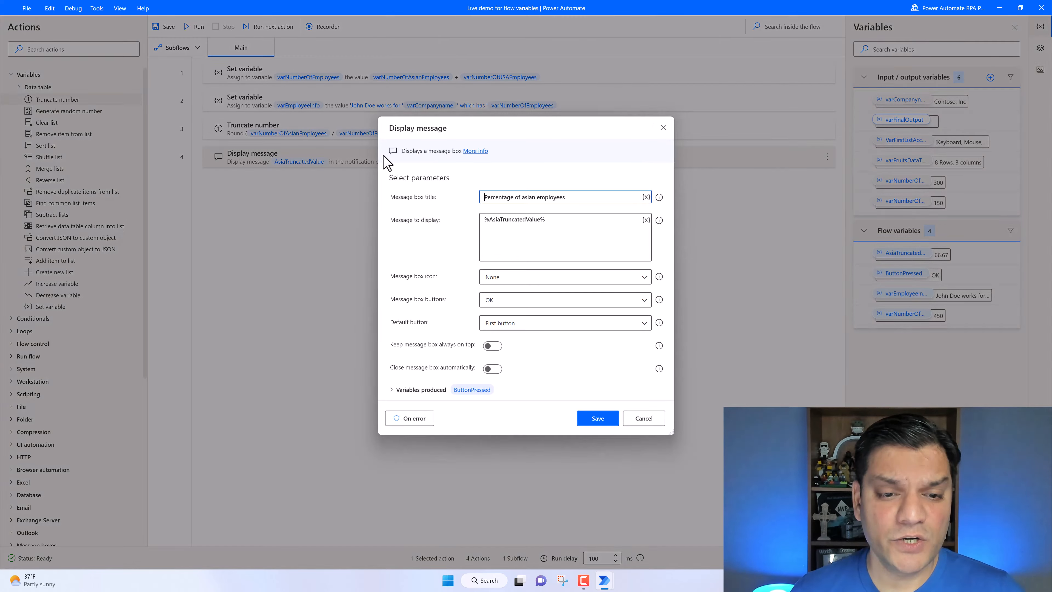
click(573, 228)
key(Home)
key(Return)
key(Up)
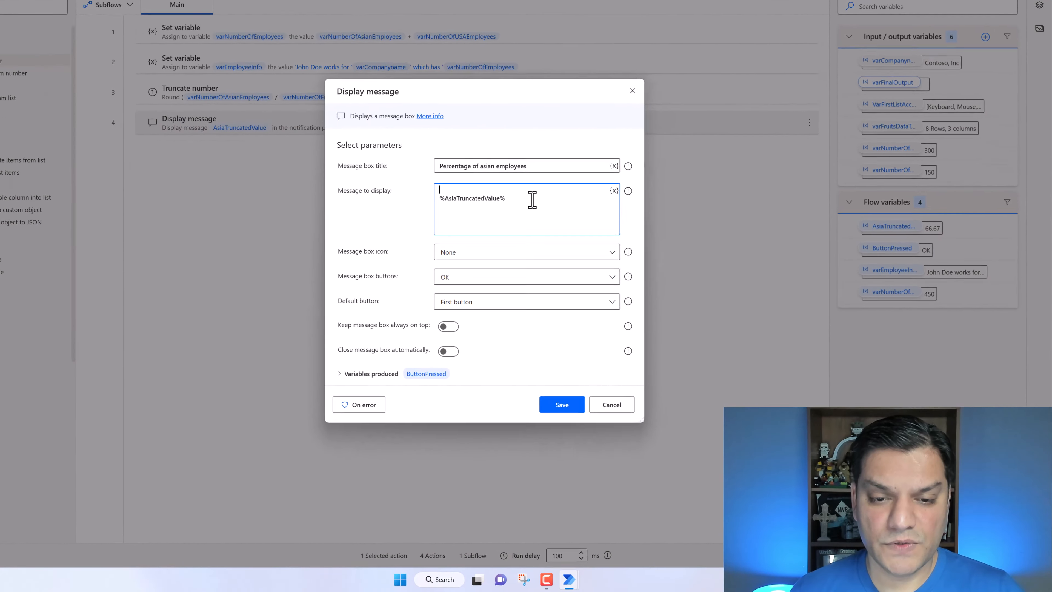
text(Total number of employees =)
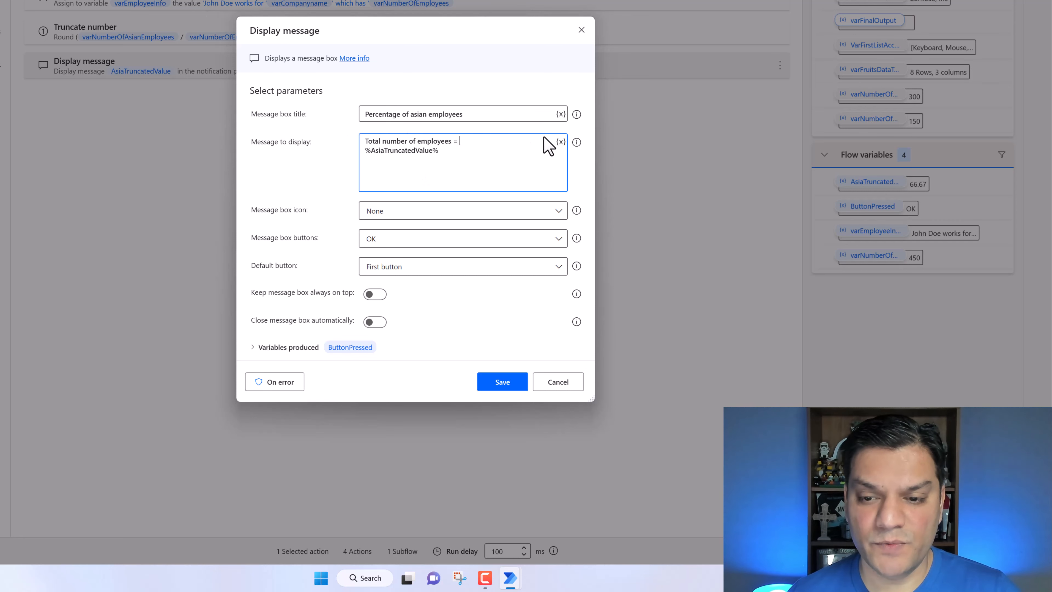
click(561, 142)
scroll(488, 307, down, 3)
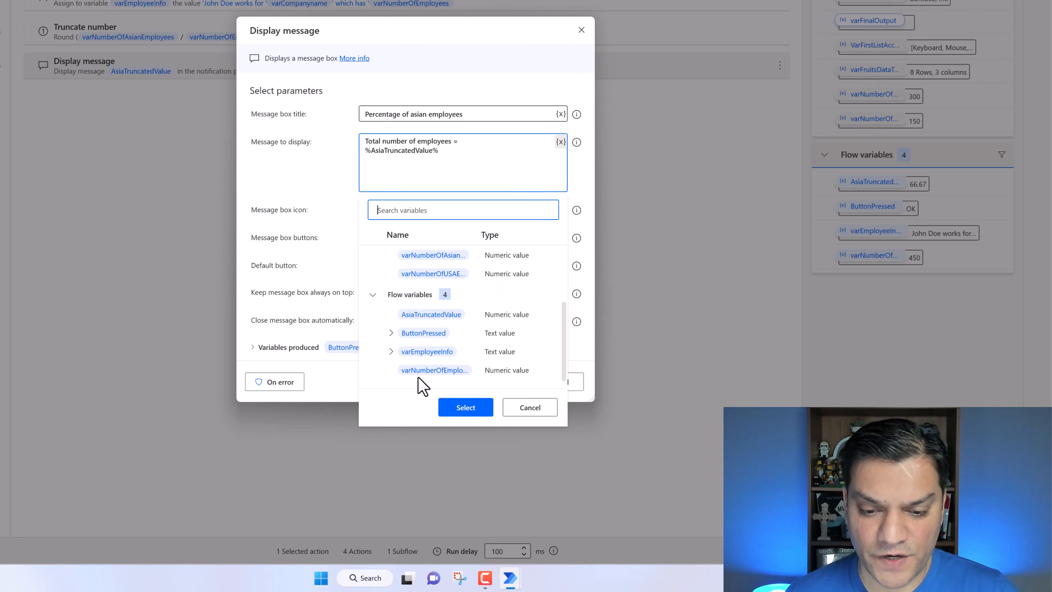
click(448, 374)
click(466, 407)
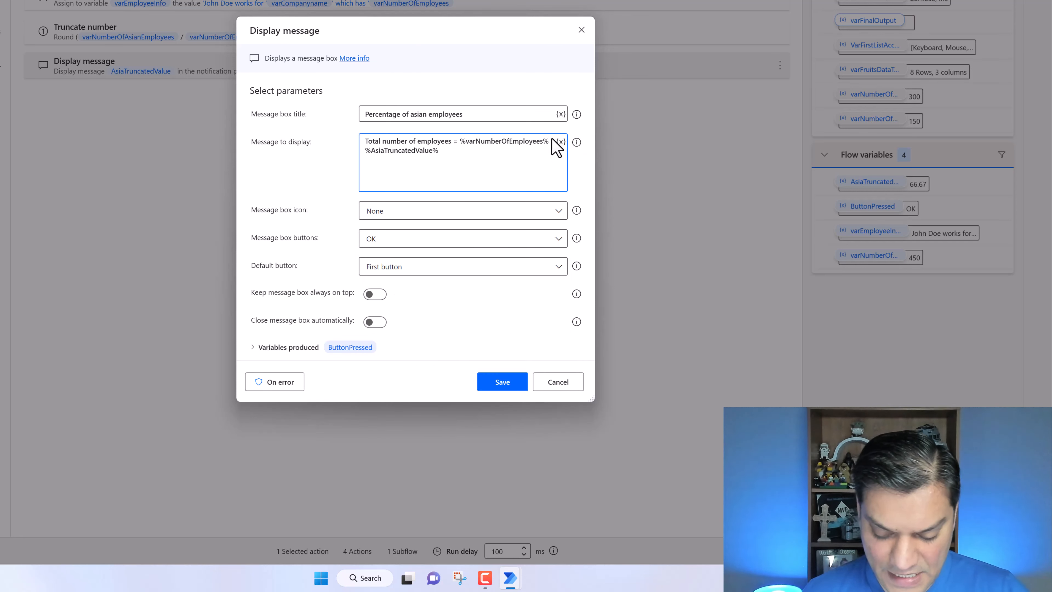
- Add 'of which' on a new line and '% is asian' after the percentage variable, then save the action
key(Return)
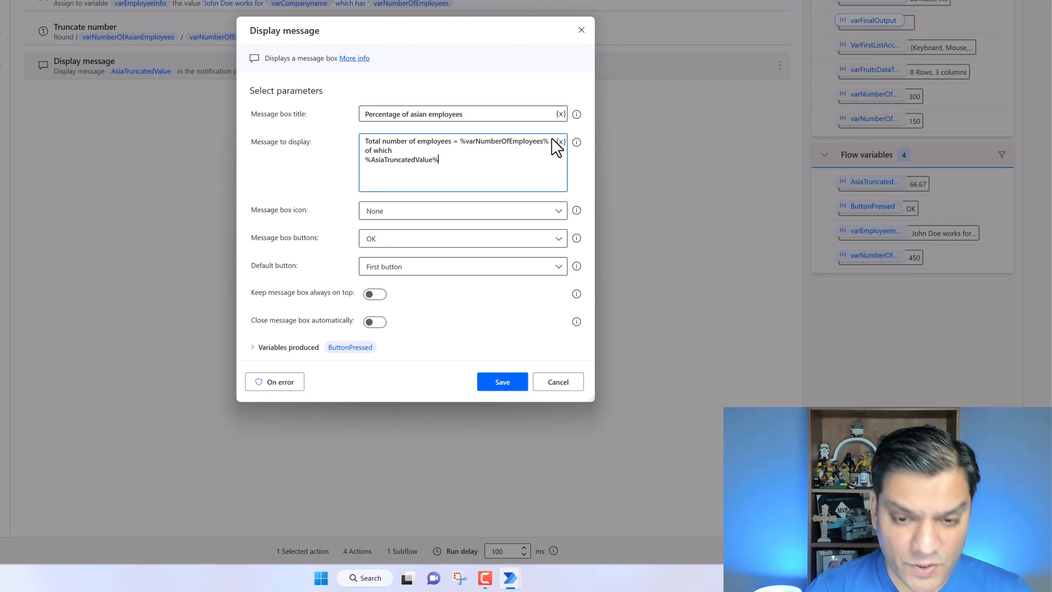
text(% is asian)
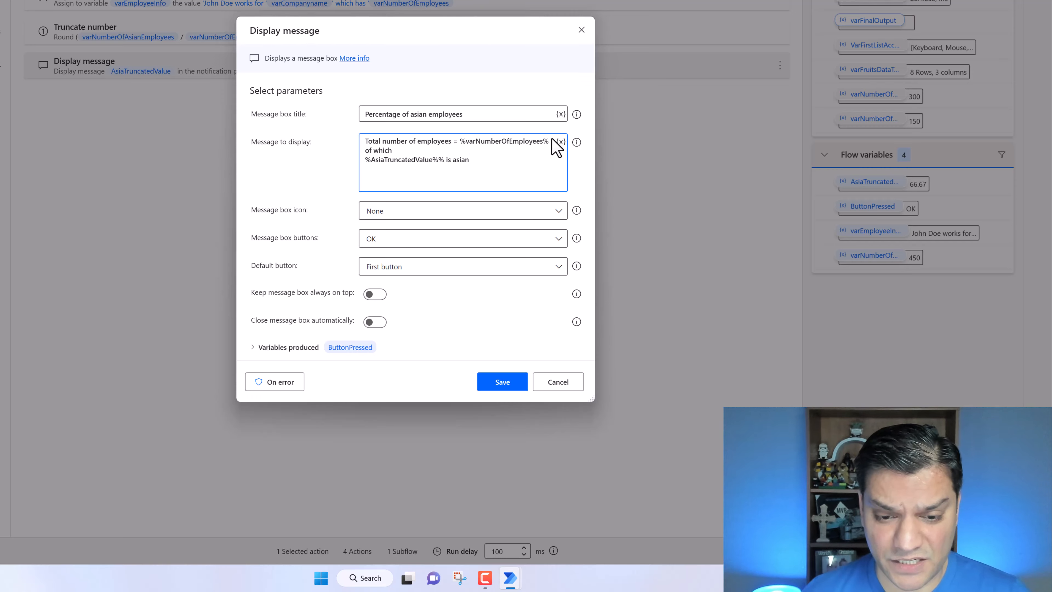
click(502, 382)
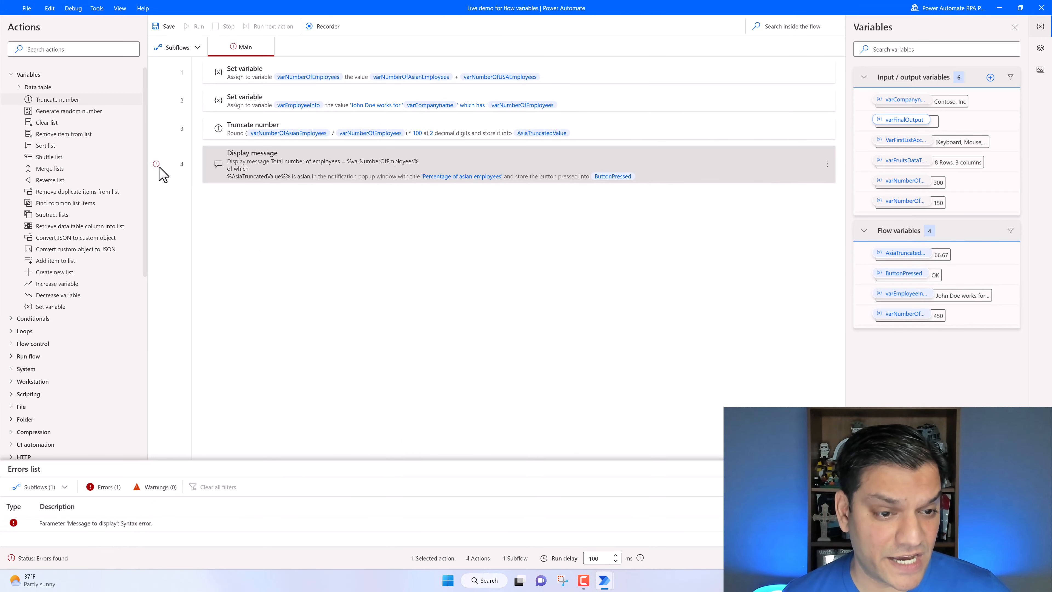
- Fix the message syntax by concatenating AsiaTruncatedValue with '%' inside the variable expression, and save
double_click(255, 172)
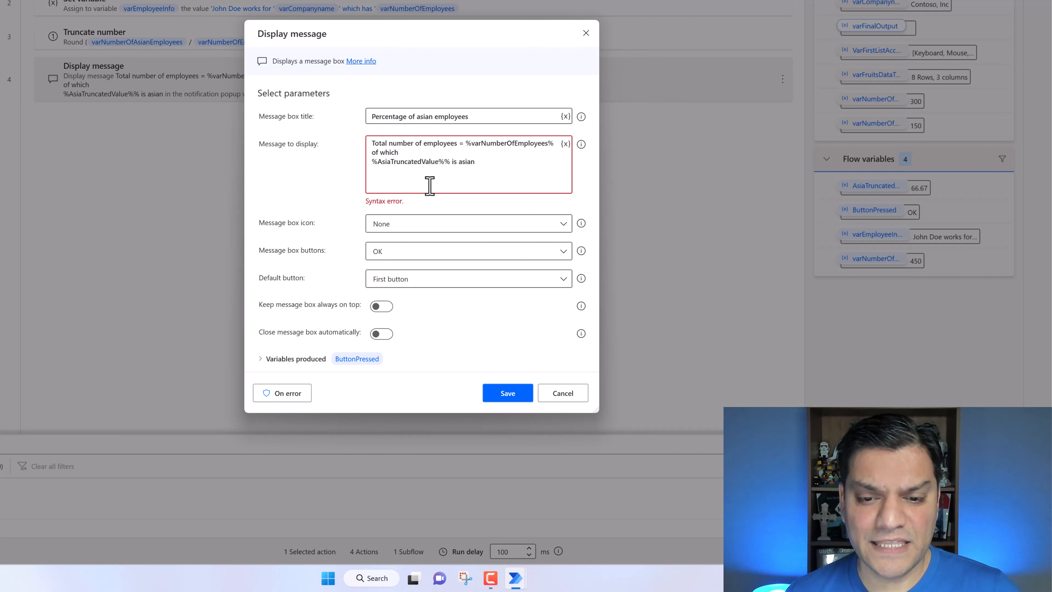
click(447, 162)
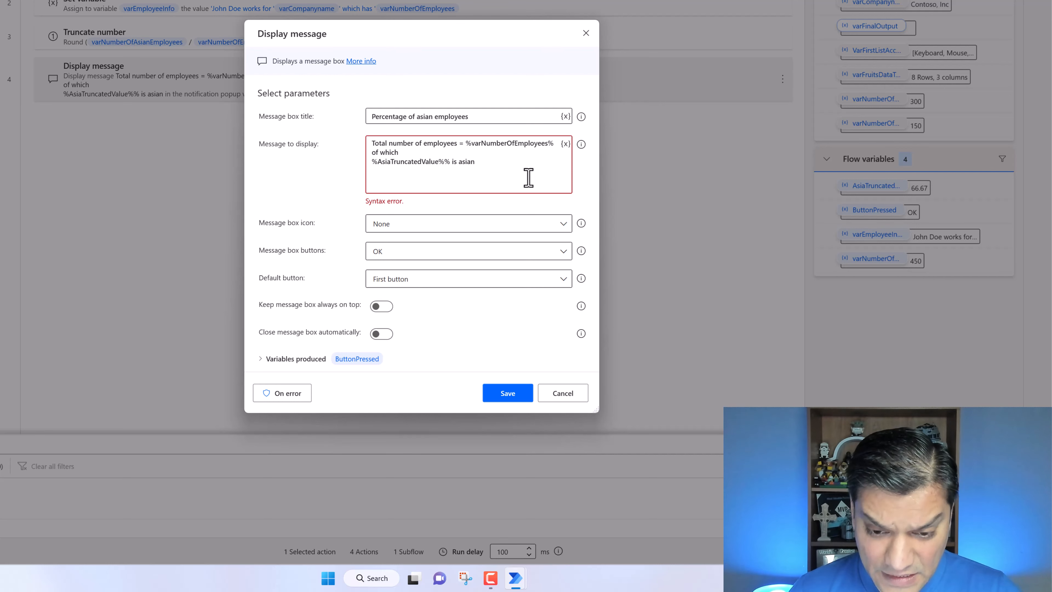
text(+)
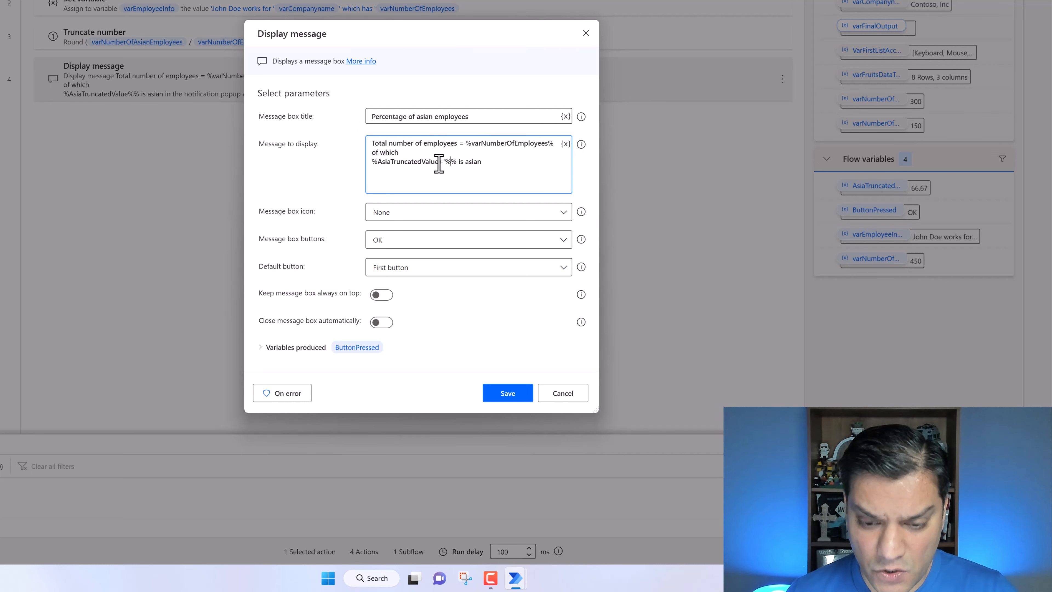
text(')
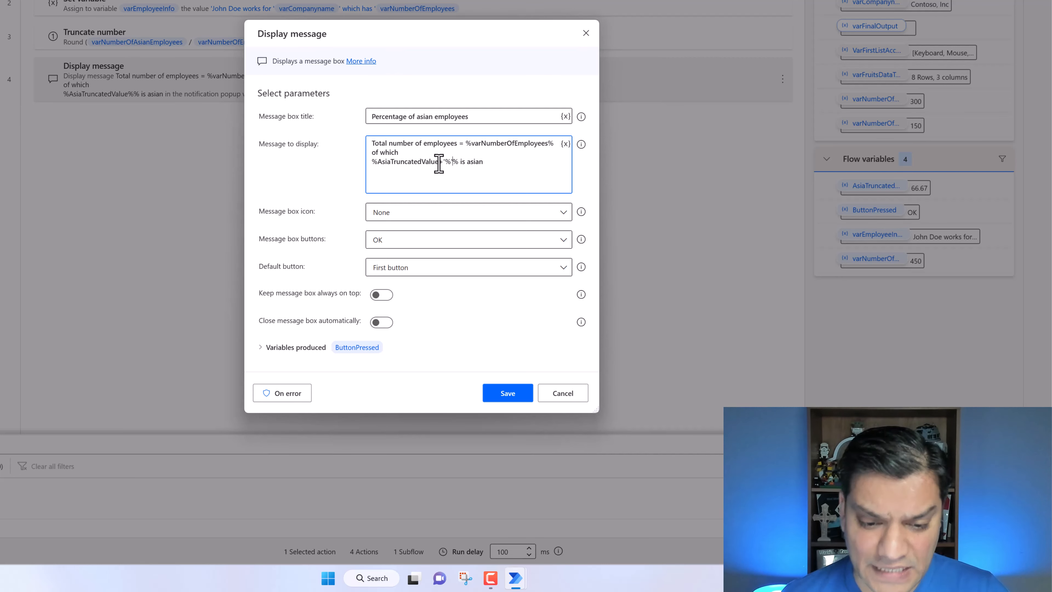
click(508, 393)
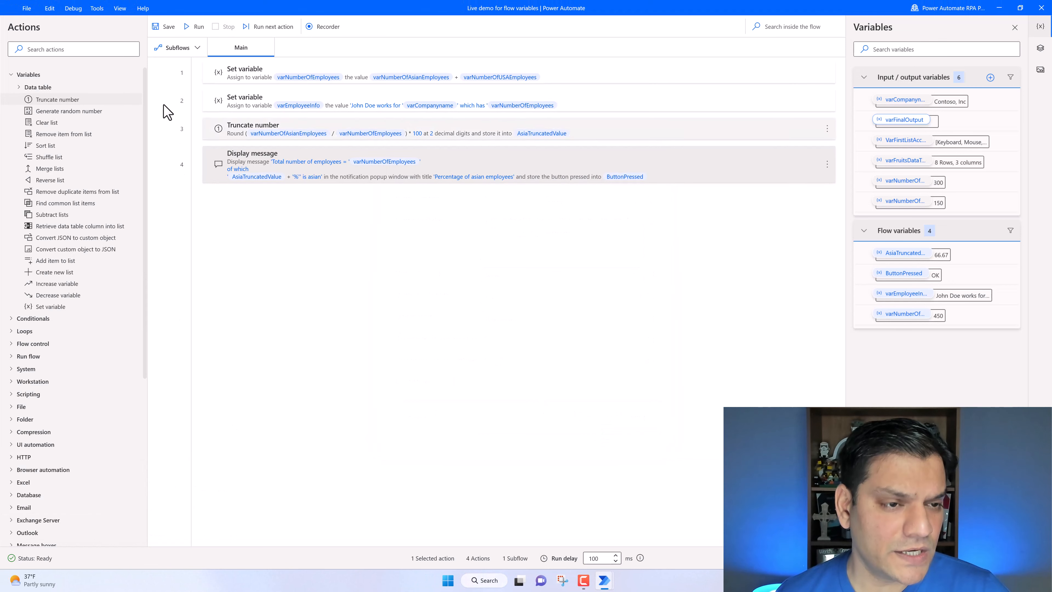
- Run the flow, scroll through the message box text, and dismiss it
click(195, 27)
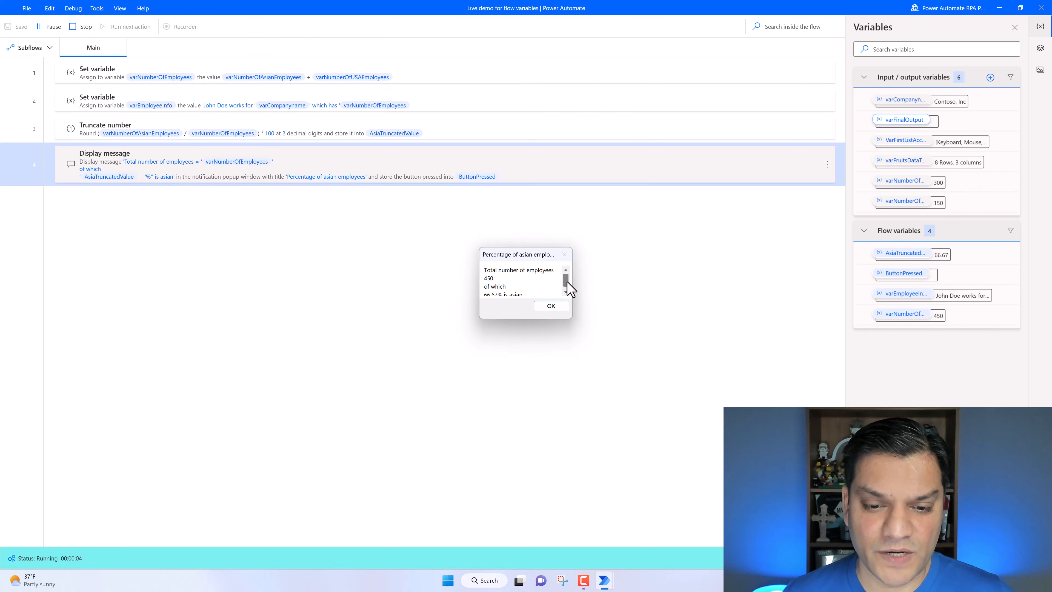
drag(568, 282, 568, 286)
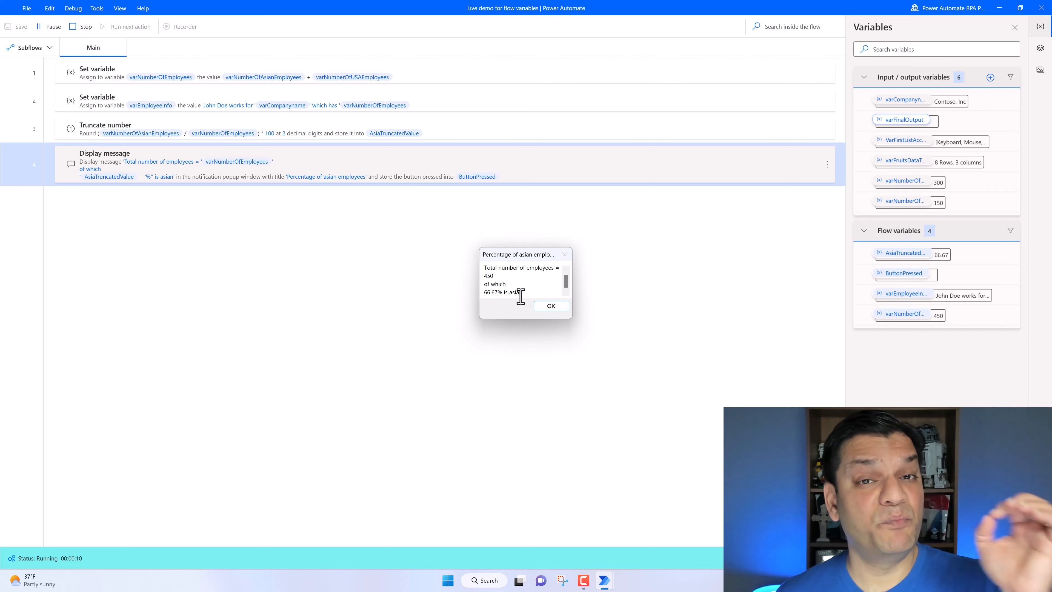
click(554, 308)
- Review the Display message expression and the varFruitsDataTable input variable's default datatable rows without changing them
double_click(392, 173)
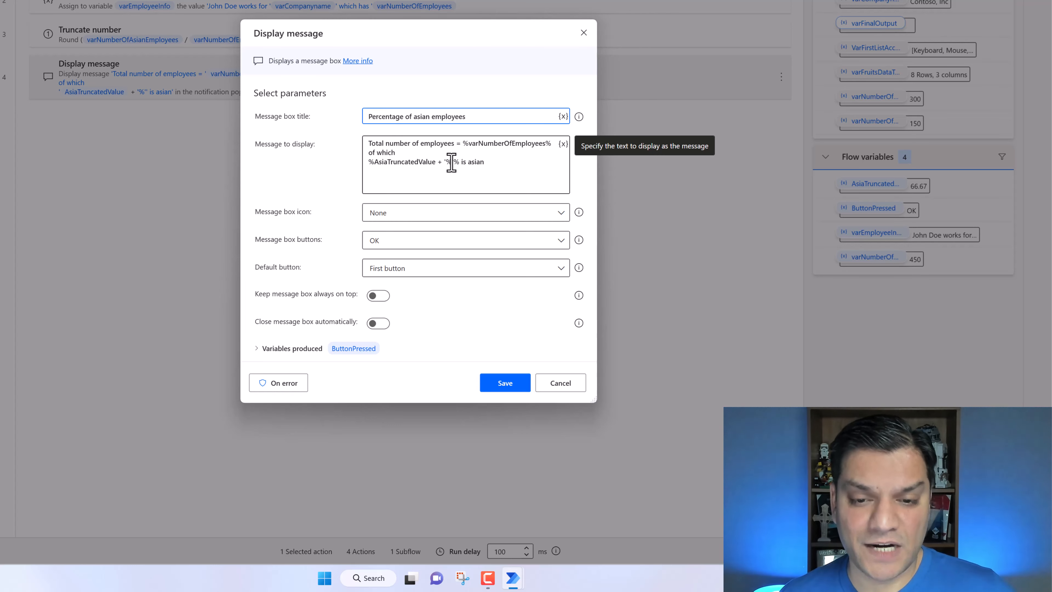
click(555, 383)
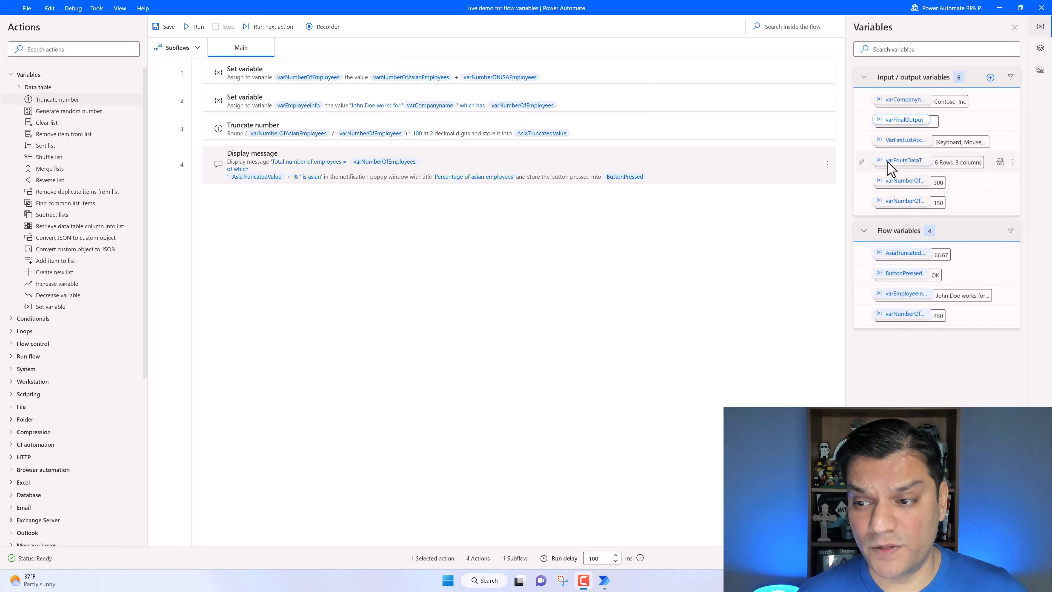
double_click(905, 162)
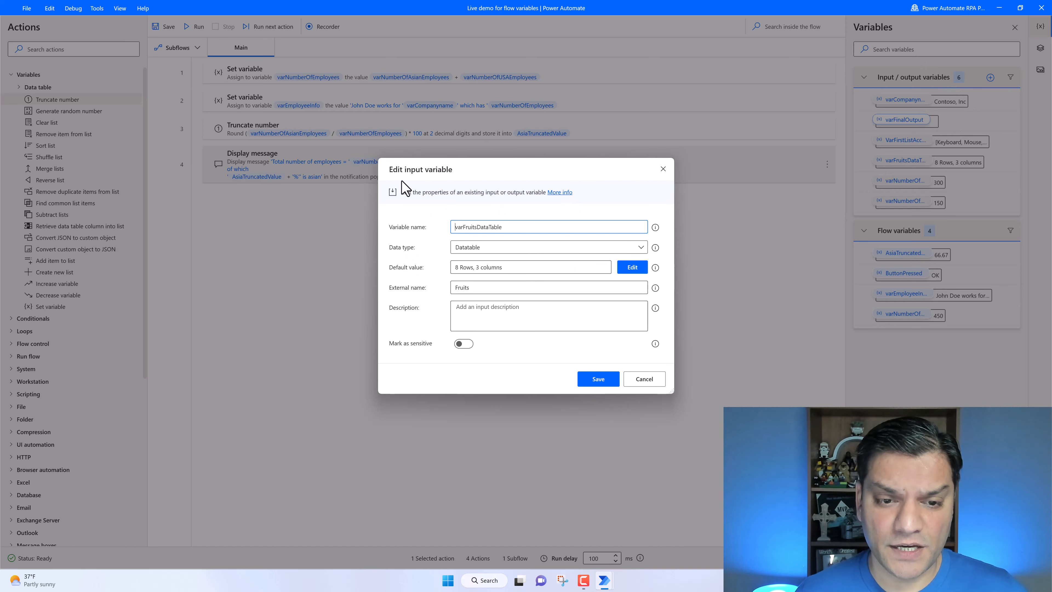
click(632, 268)
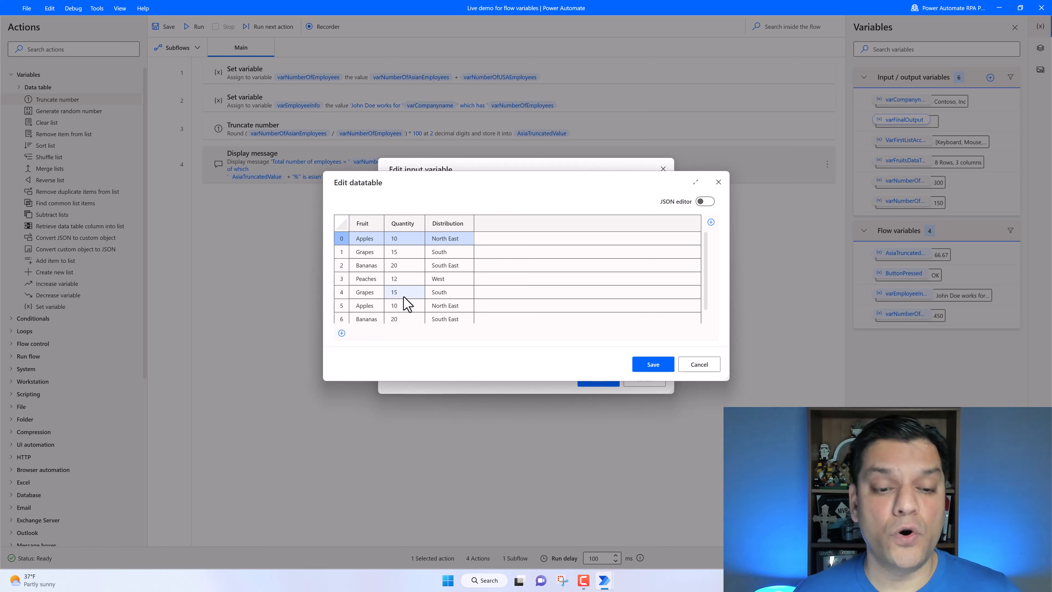
scroll(409, 305, down, 1)
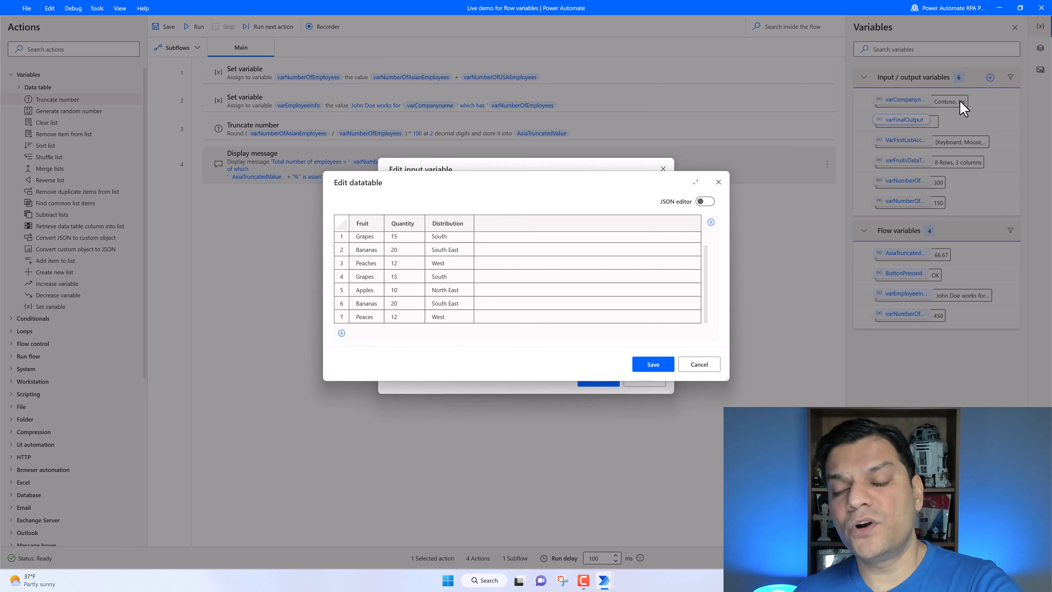
click(703, 365)
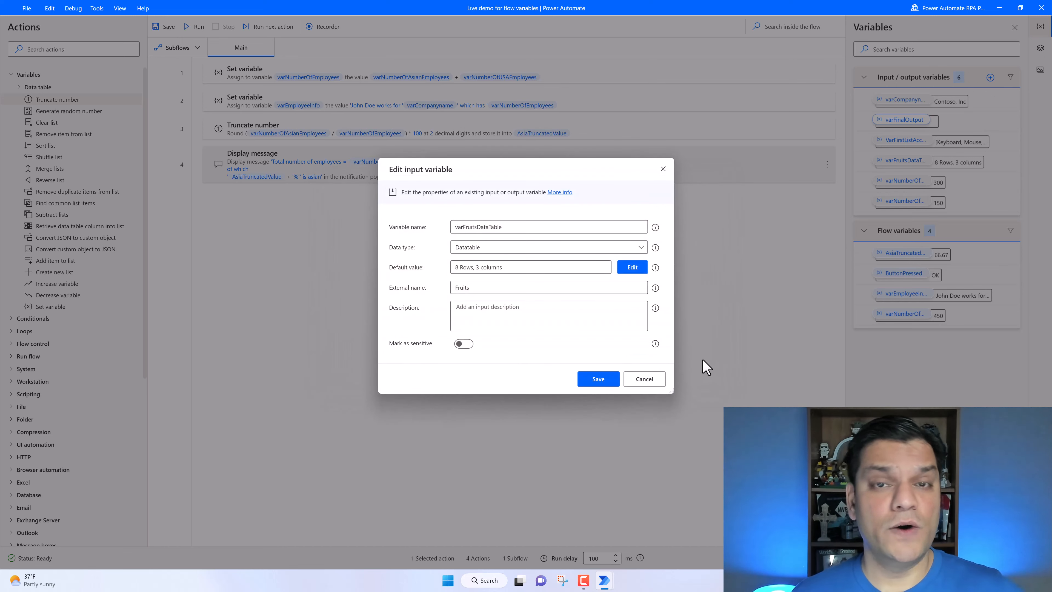
click(643, 380)
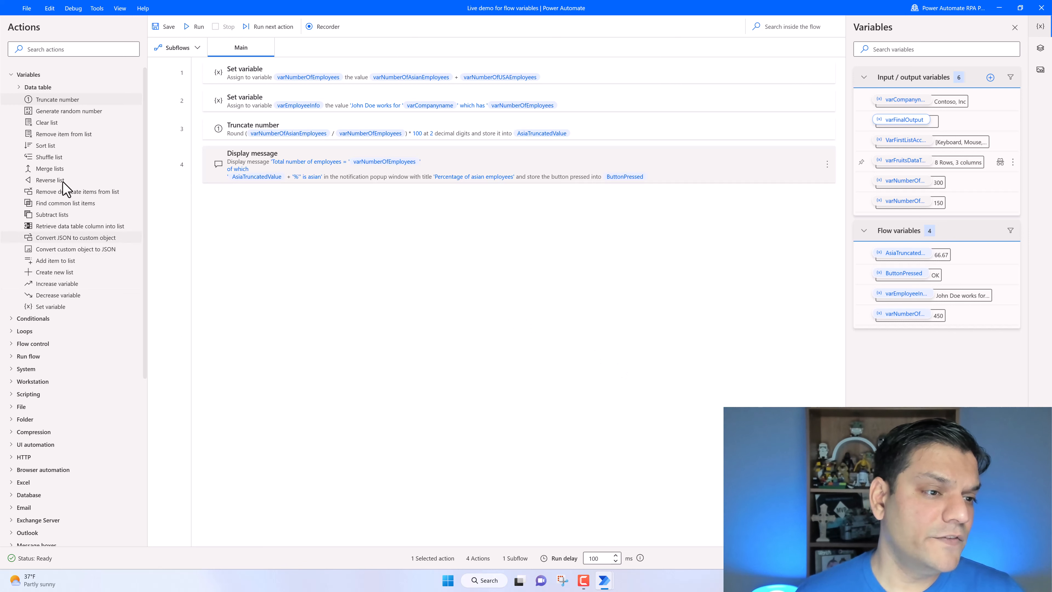
- Add an Insert row into data table action after the message, using varFruitsDataTable as the data table, and choose its location
click(20, 89)
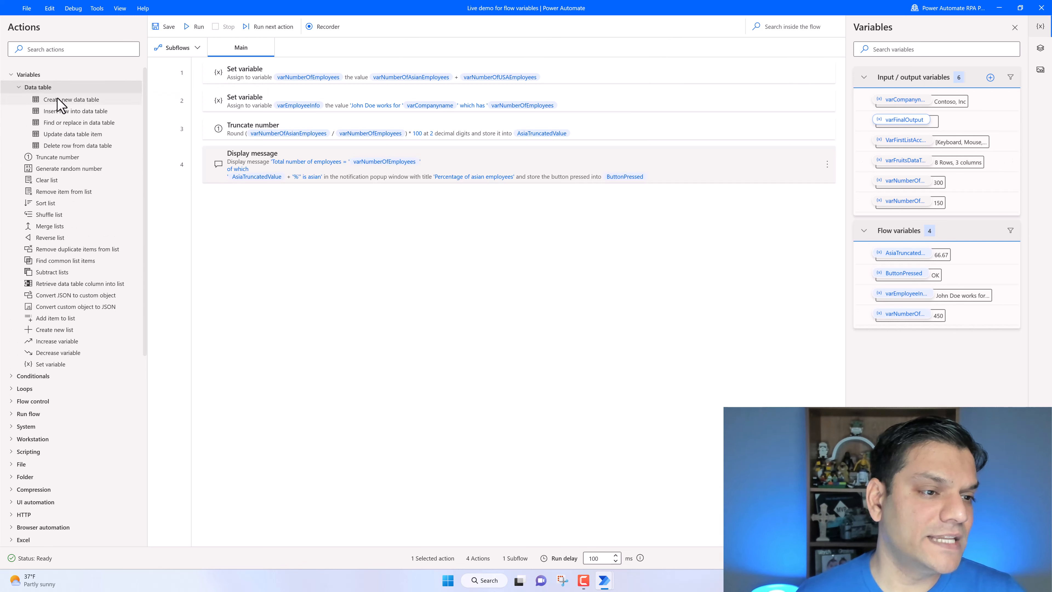
click(65, 114)
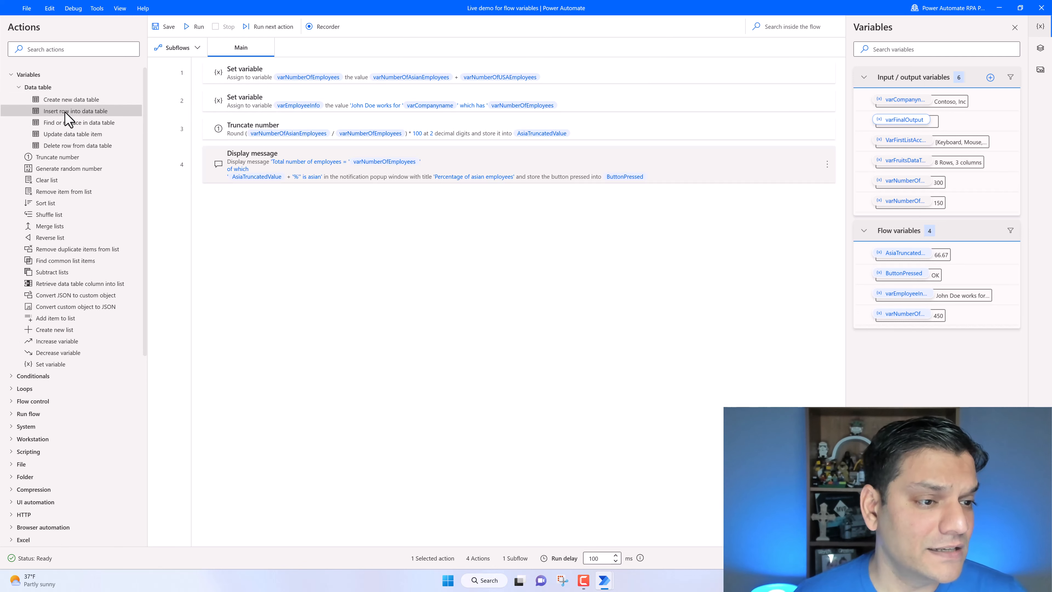
drag(68, 117, 256, 217)
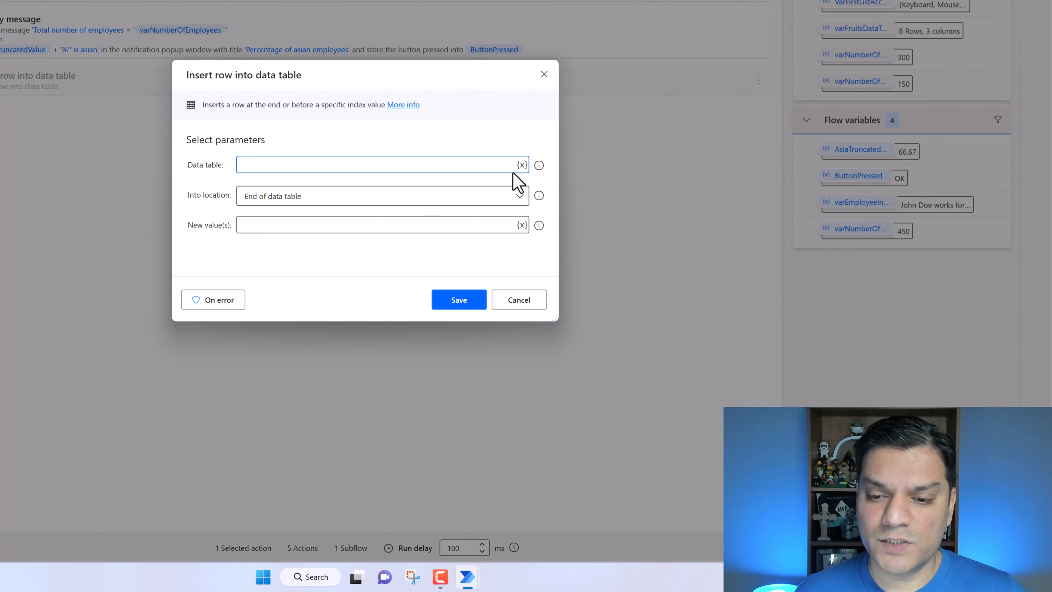
click(522, 165)
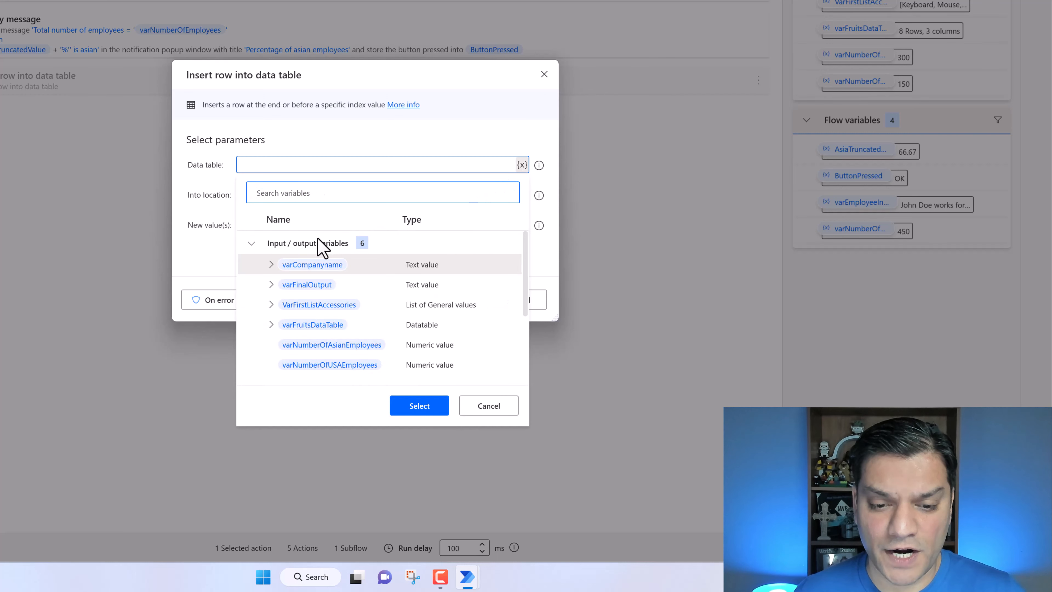
scroll(316, 365, down, 3)
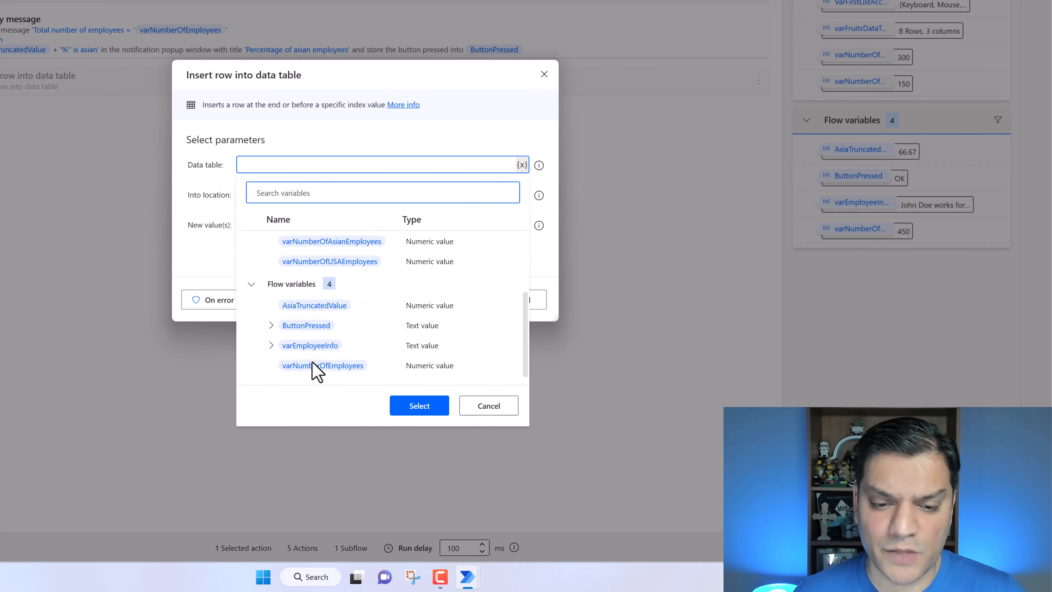
scroll(296, 332, up, 3)
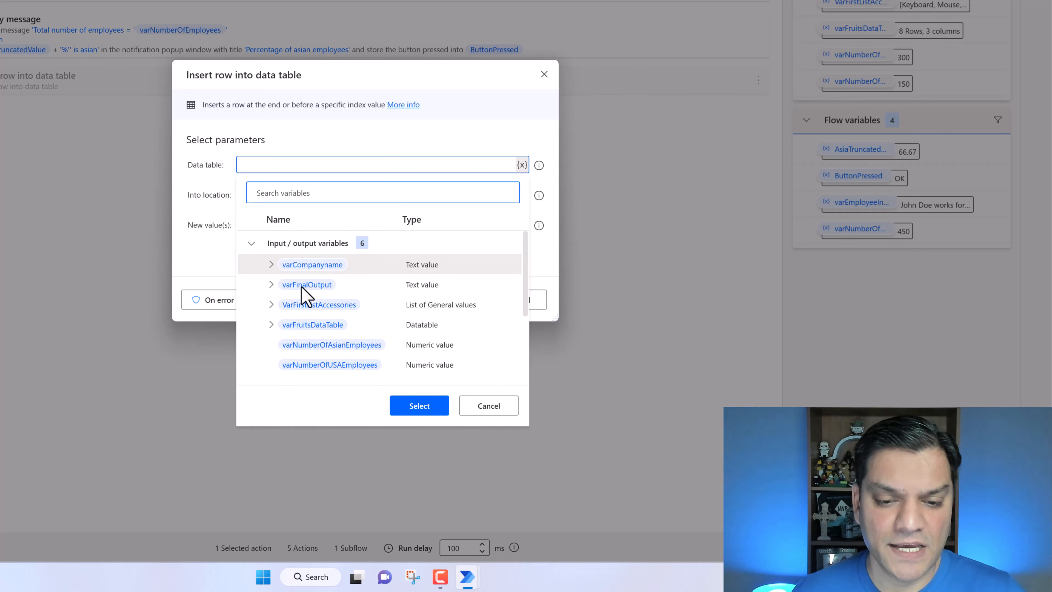
click(308, 331)
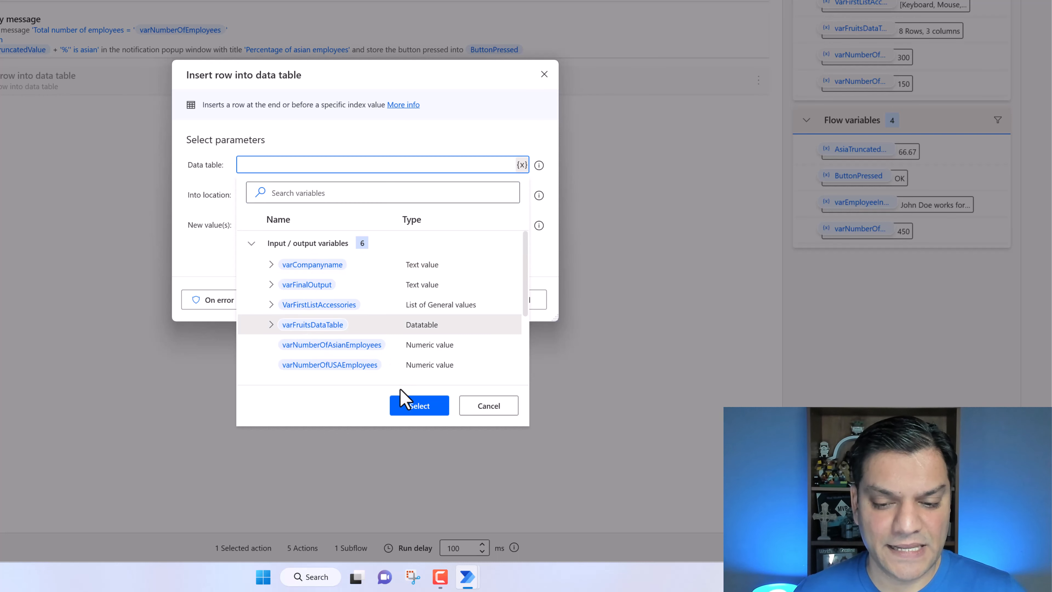
click(414, 408)
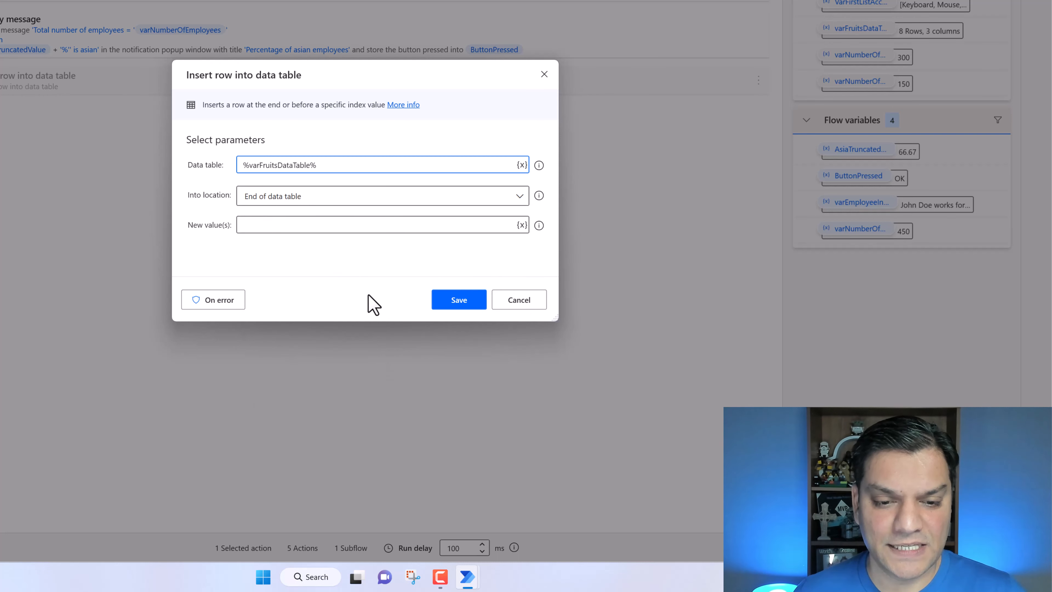
click(276, 196)
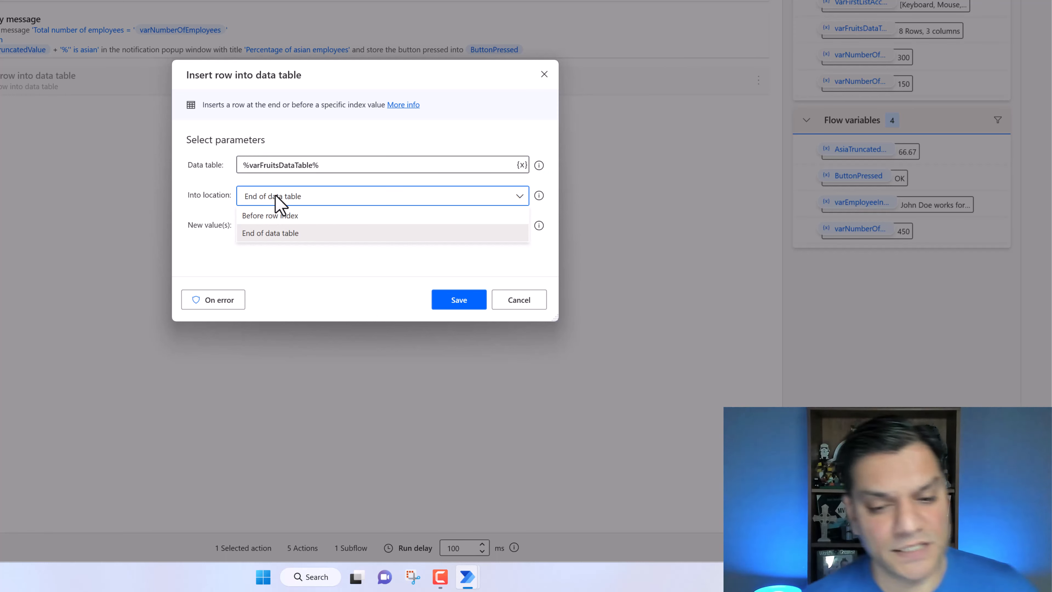
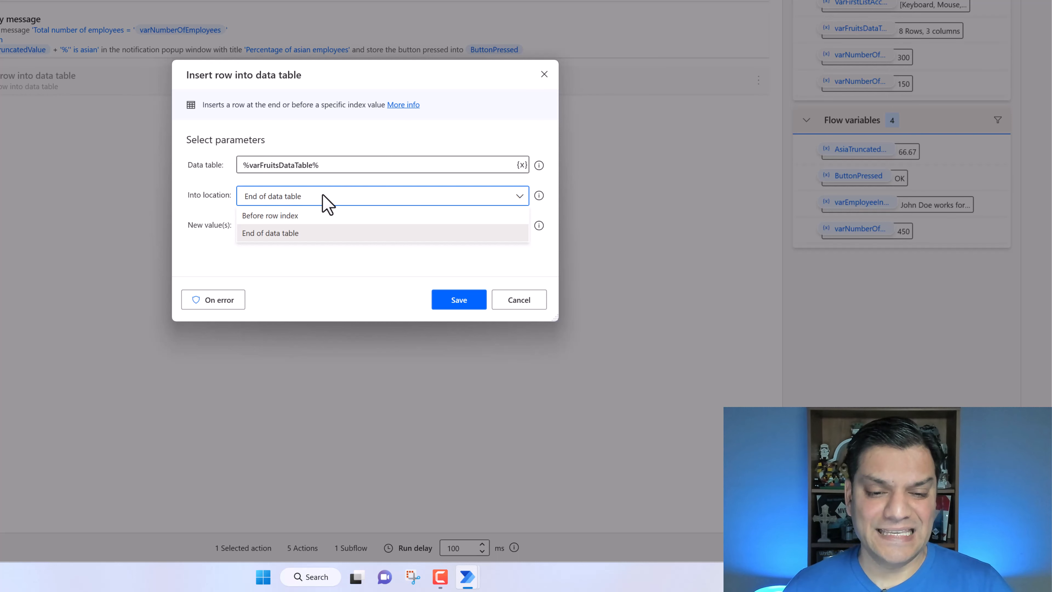
- Keep the row location at the end of the data table, set the new values to %['Strawberries','20','East']%, and save the action
click(282, 235)
click(263, 224)
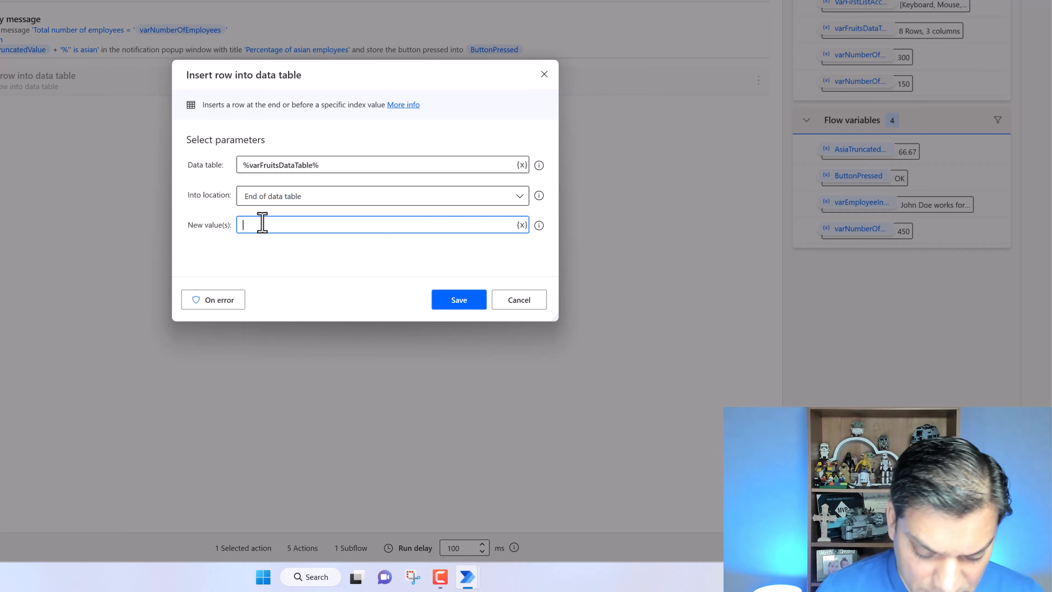
text(%)
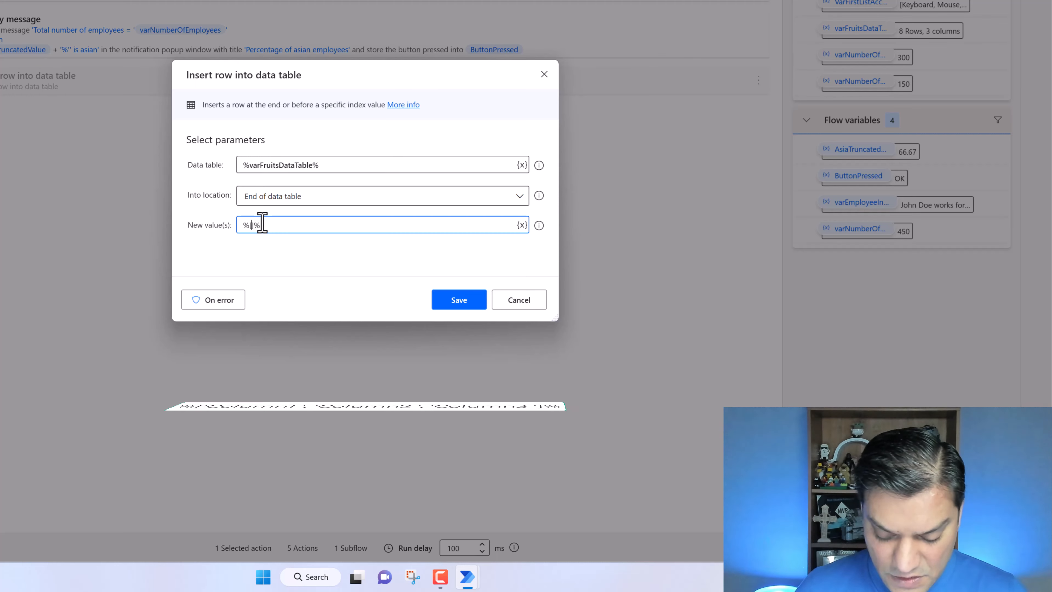
text('')
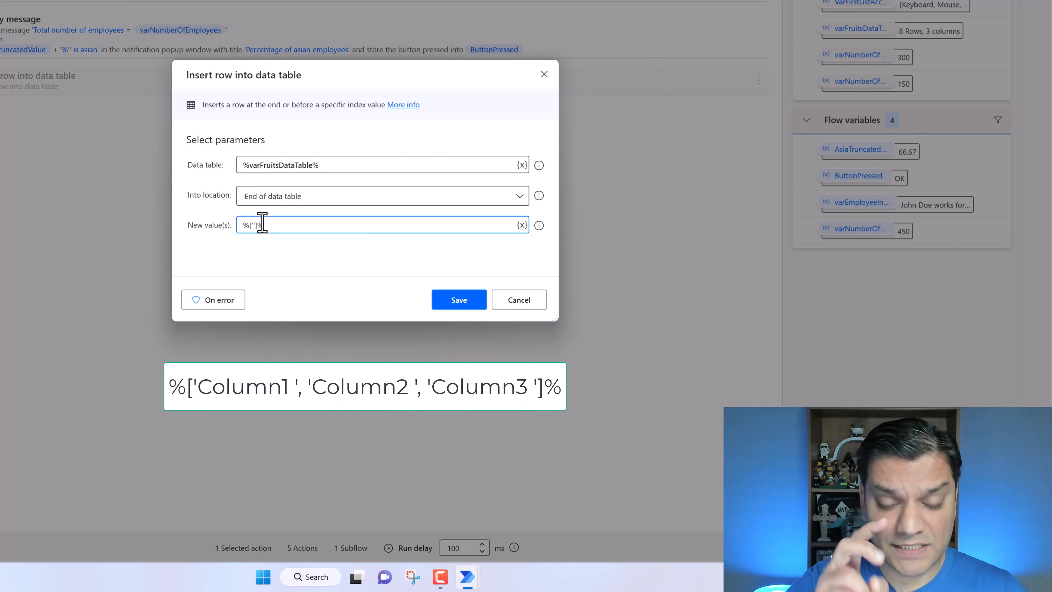
text(,)
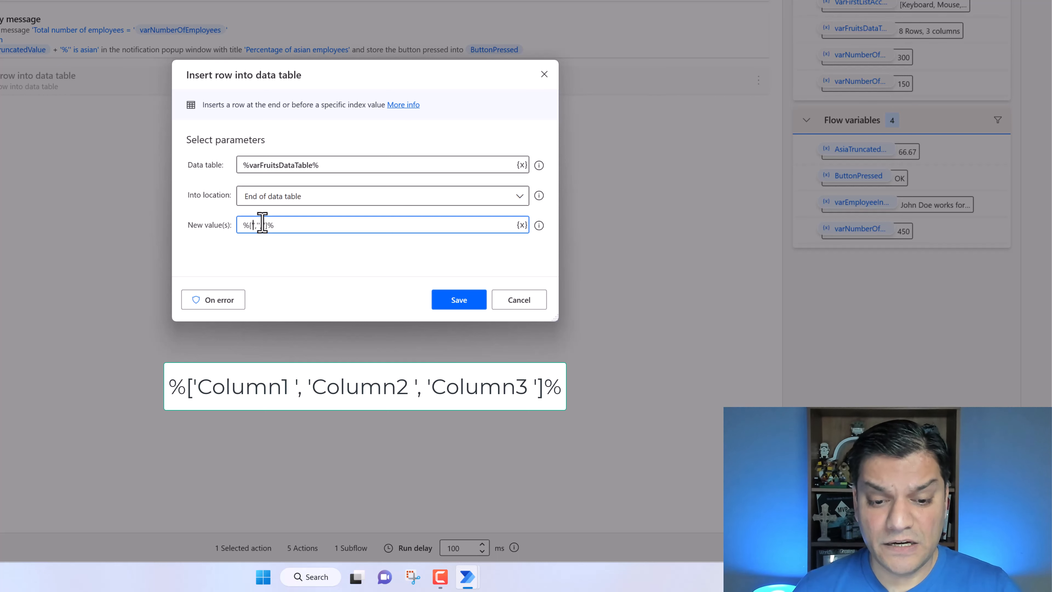
text(Strawberr)
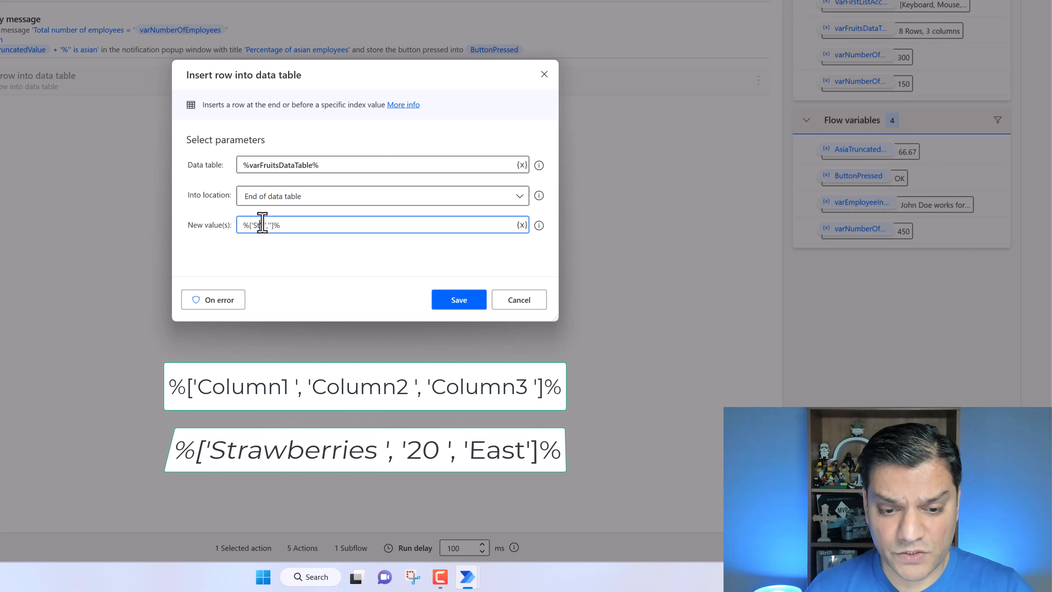
text(ies',')
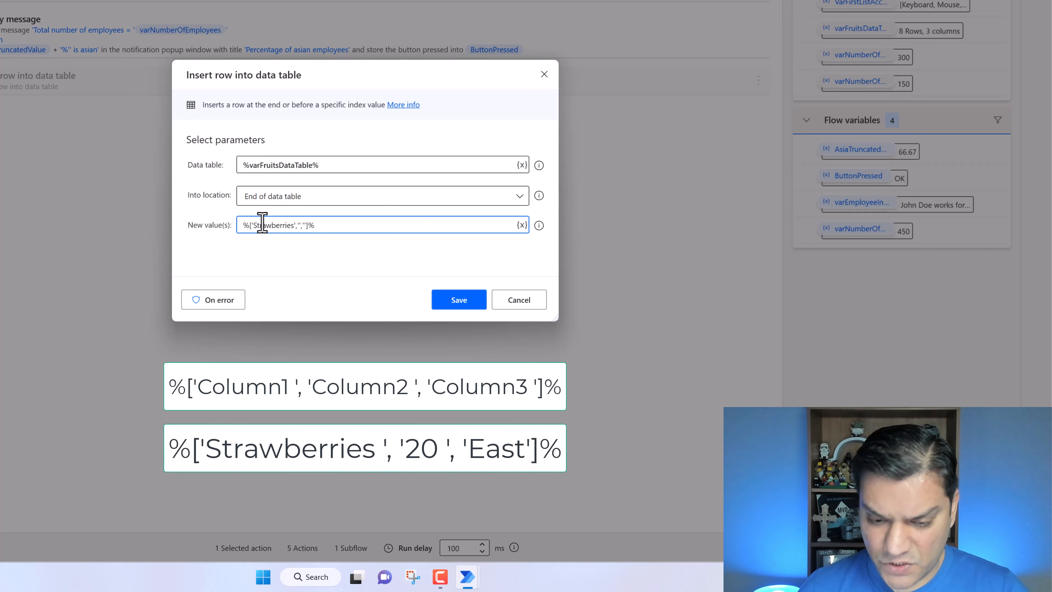
text(20',')
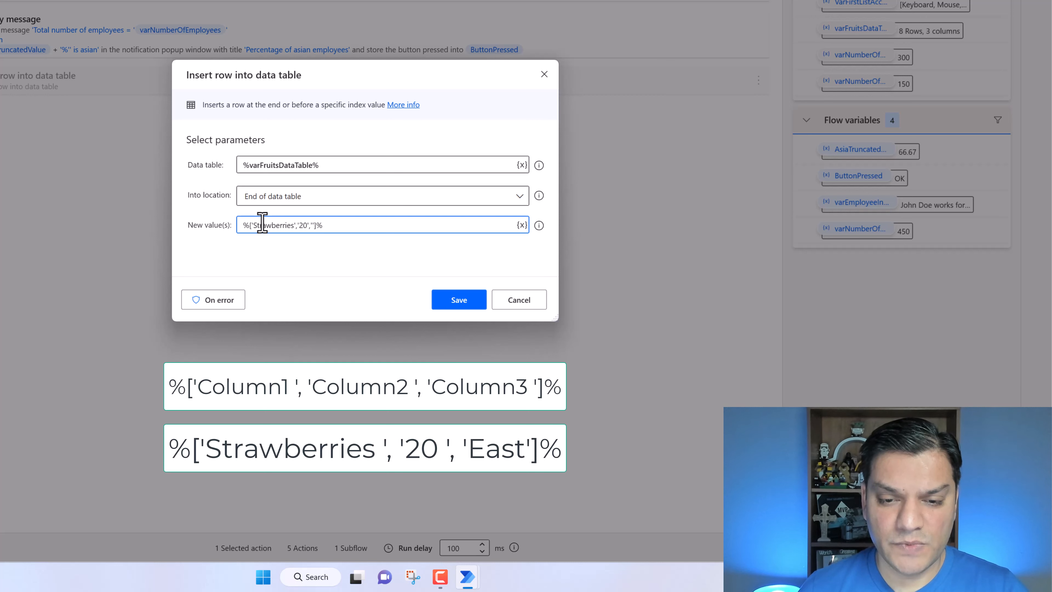
text(East)
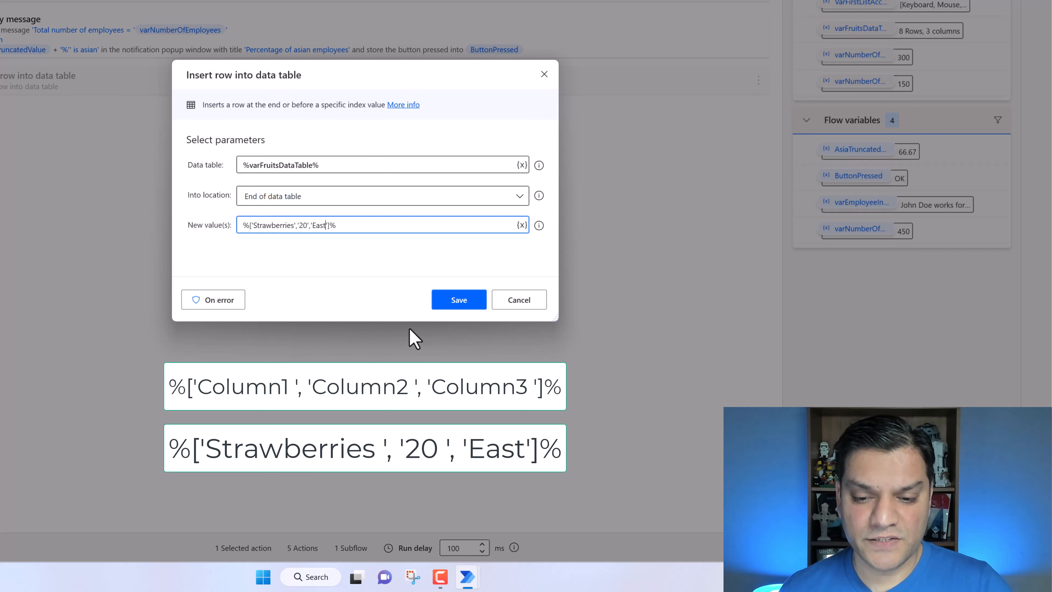
click(446, 309)
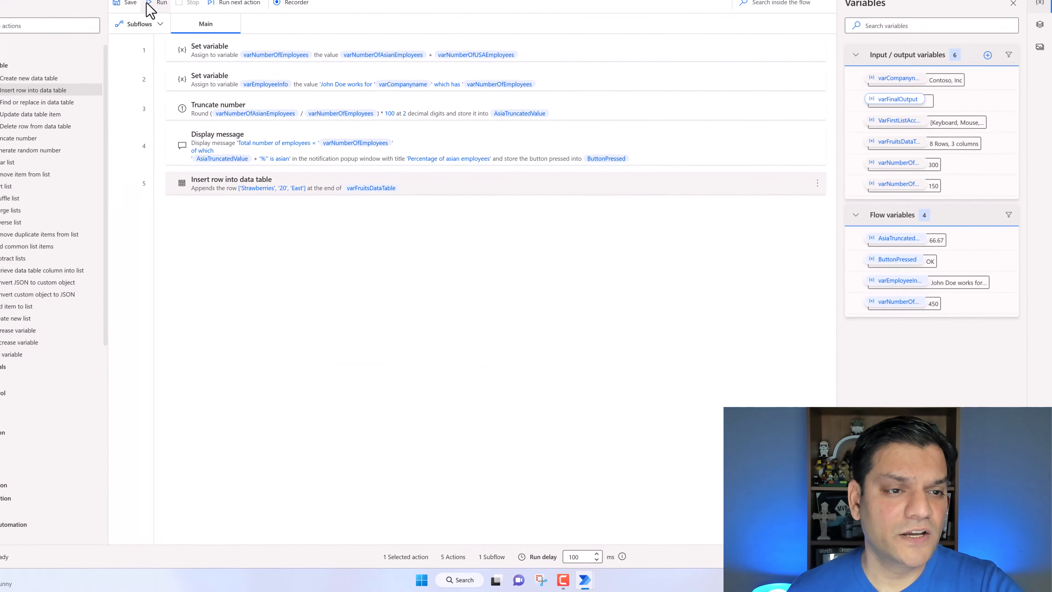
- Run the flow and dismiss the percentage message box
click(150, 4)
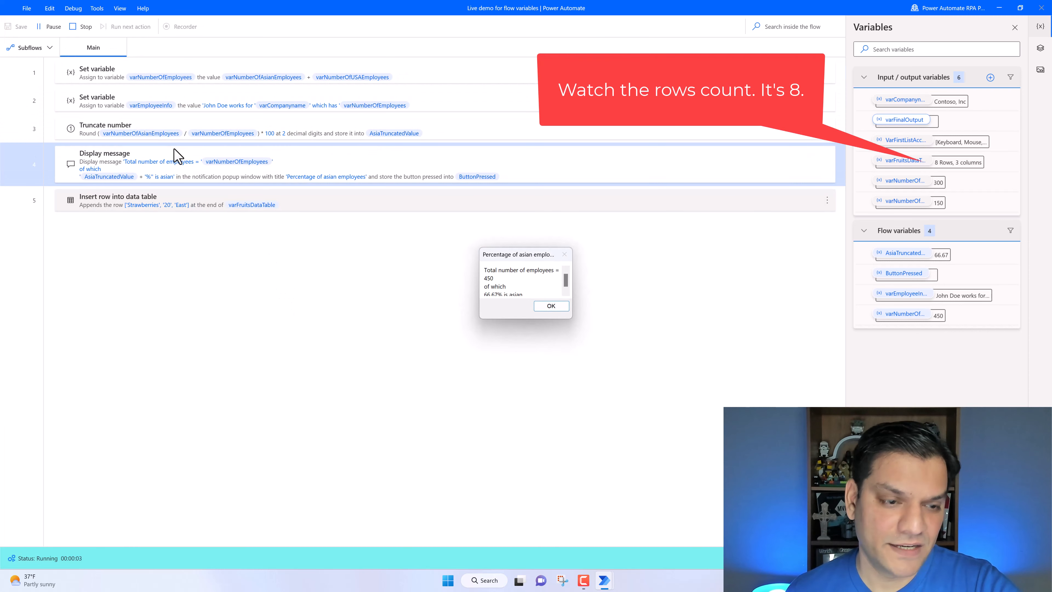
click(541, 307)
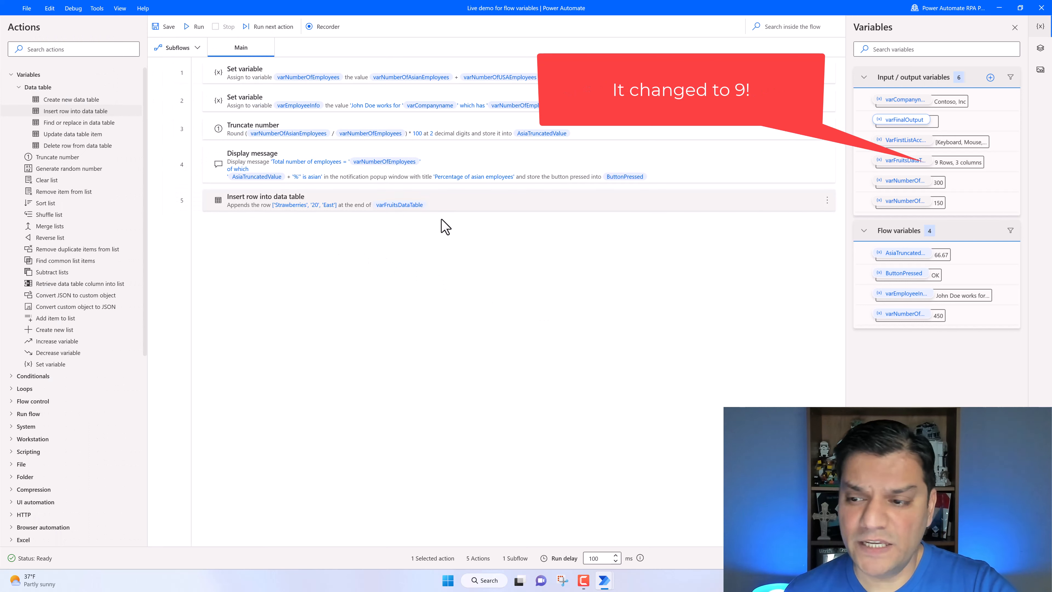
- Add a Display message action after the row insert, titled 'Fruits', whose message is the varFruitsDataTable variable
click(43, 49)
text(dis)
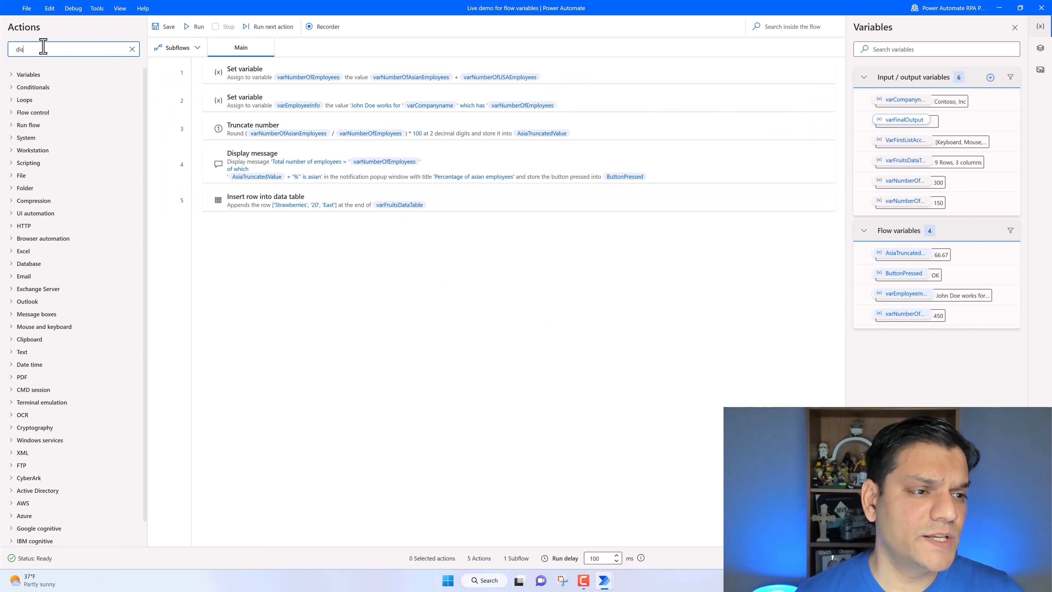
drag(62, 88, 306, 235)
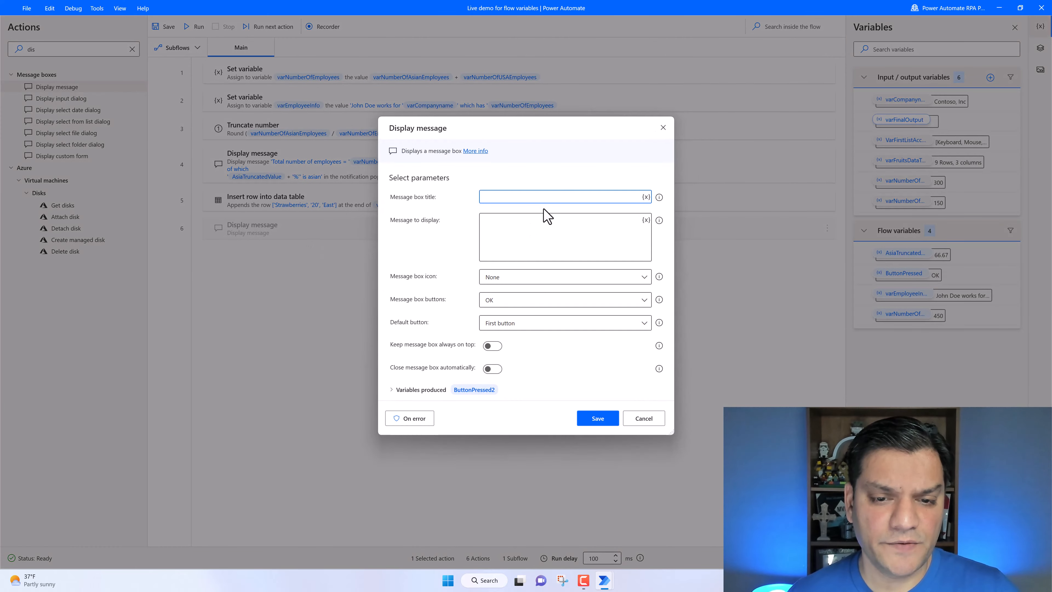
text(Fruits)
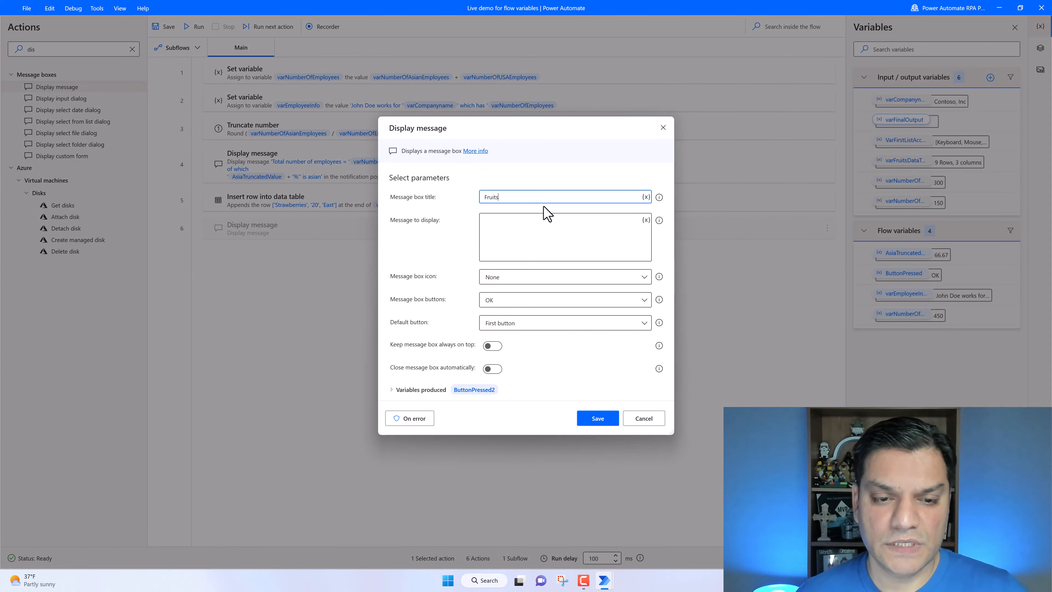
click(537, 228)
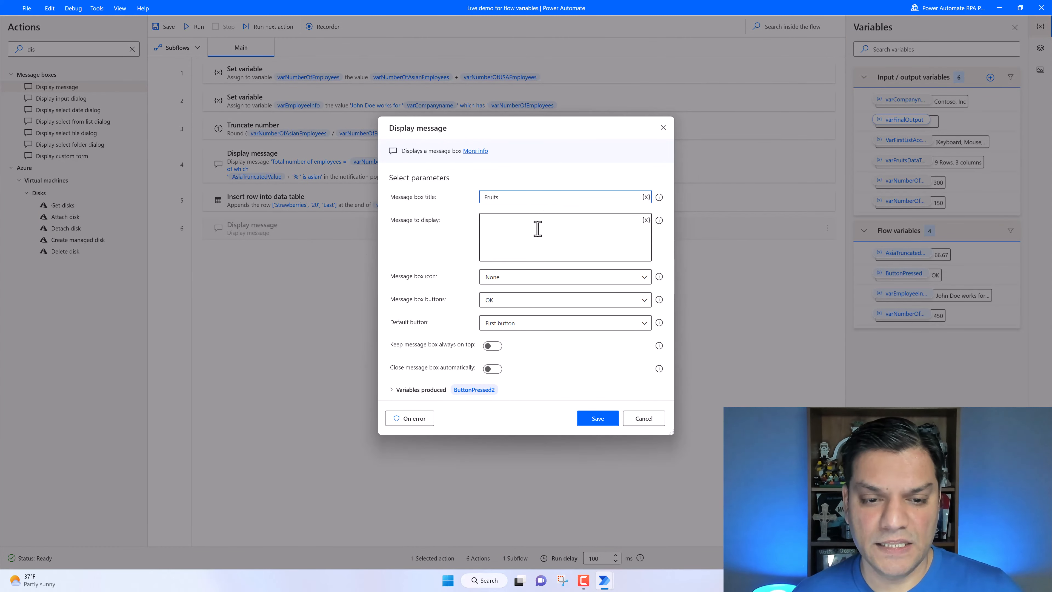
click(646, 220)
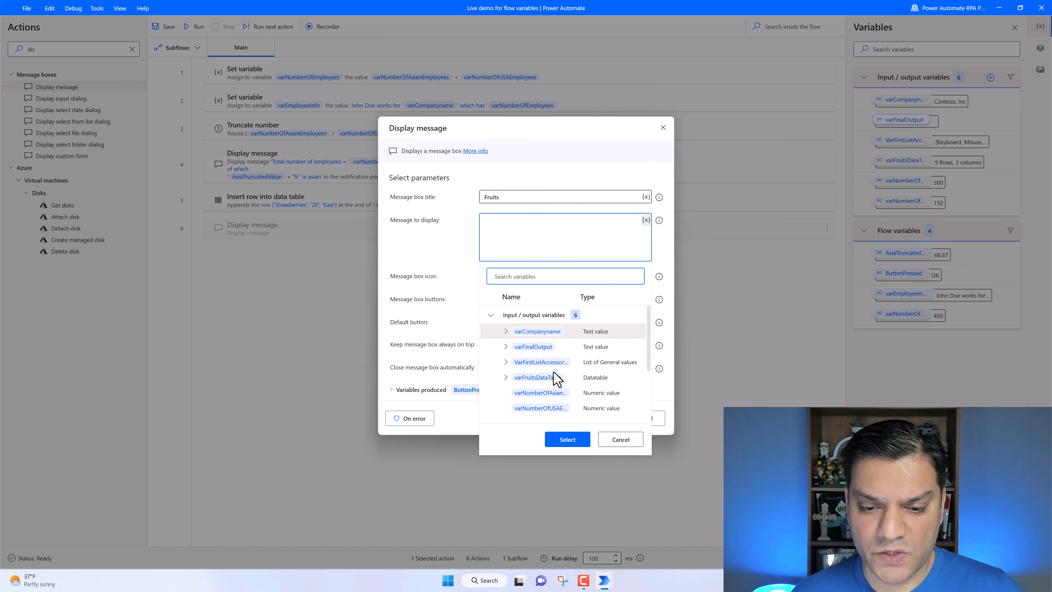
scroll(557, 380, down, 2)
click(549, 330)
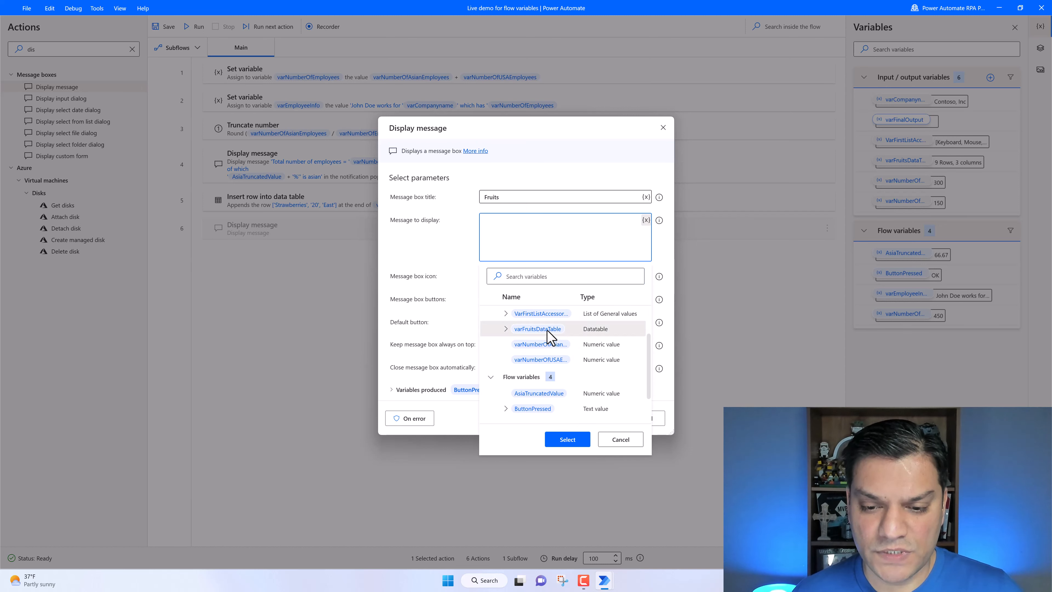
click(588, 439)
click(605, 420)
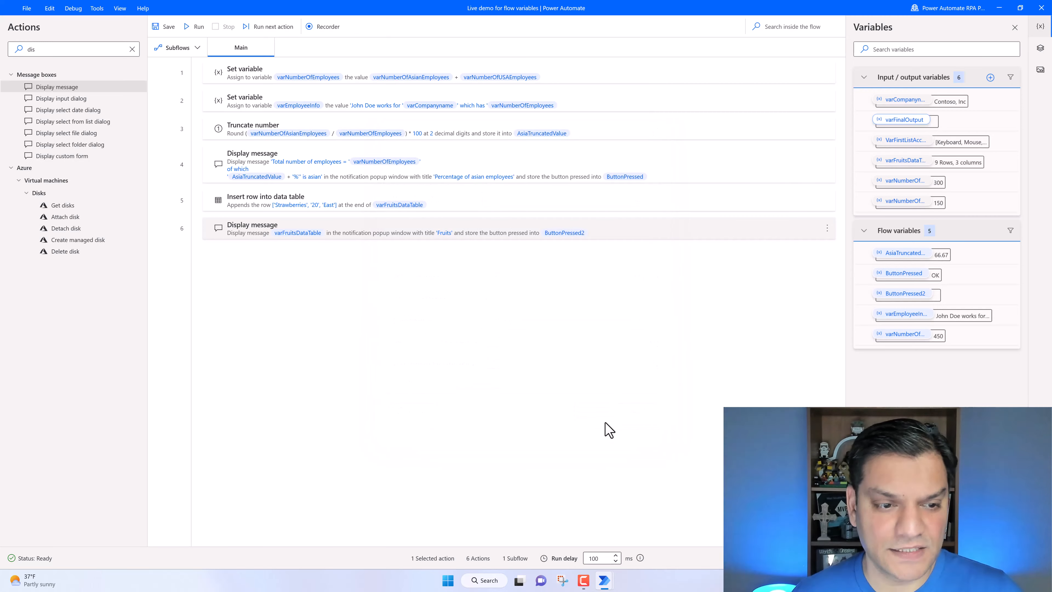
- Disable the Display message action that shows the asian-employee percentage
click(744, 173)
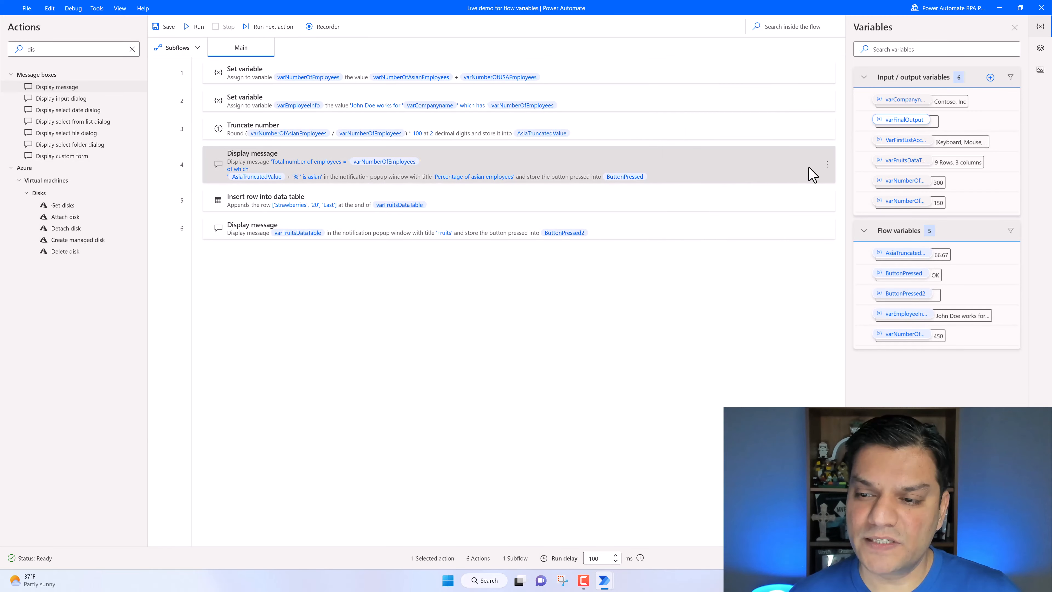
click(827, 165)
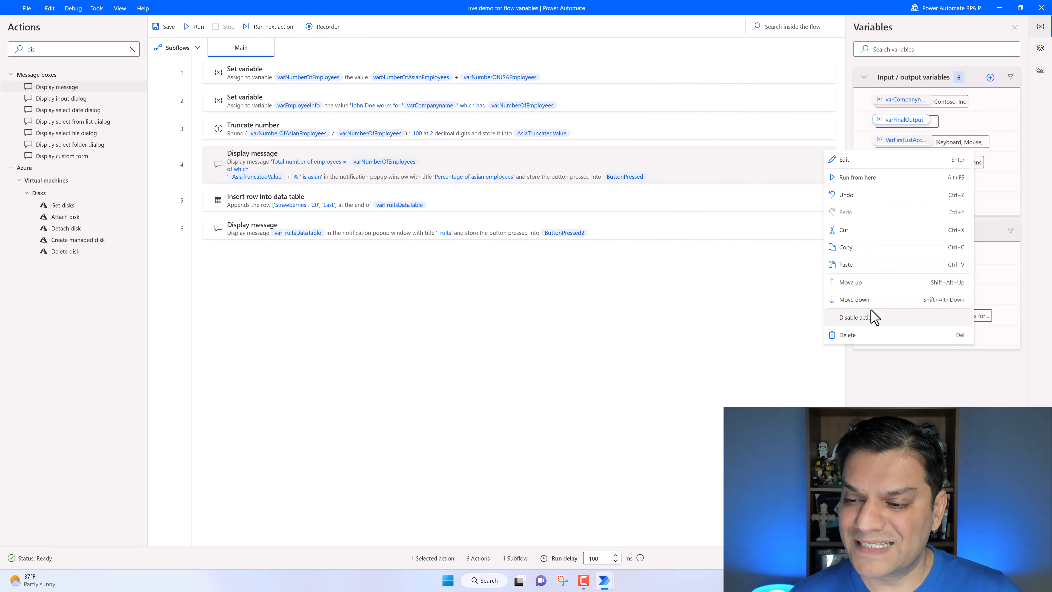
click(874, 318)
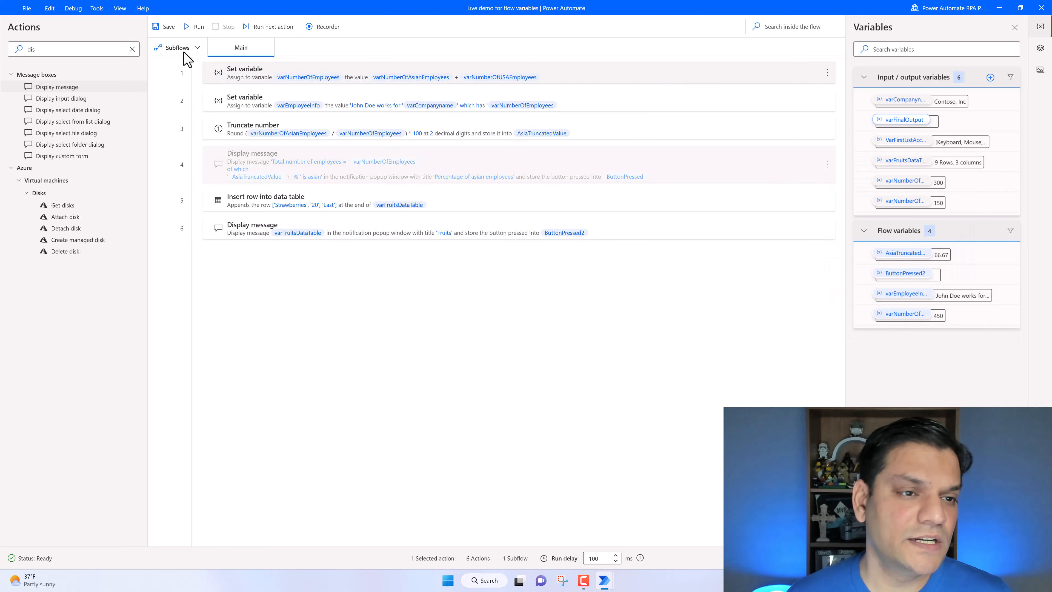
- Run the flow, scroll through the Fruits message before dismissing it, and inspect the varFruitsDataTable input variable's properties without changes
click(195, 27)
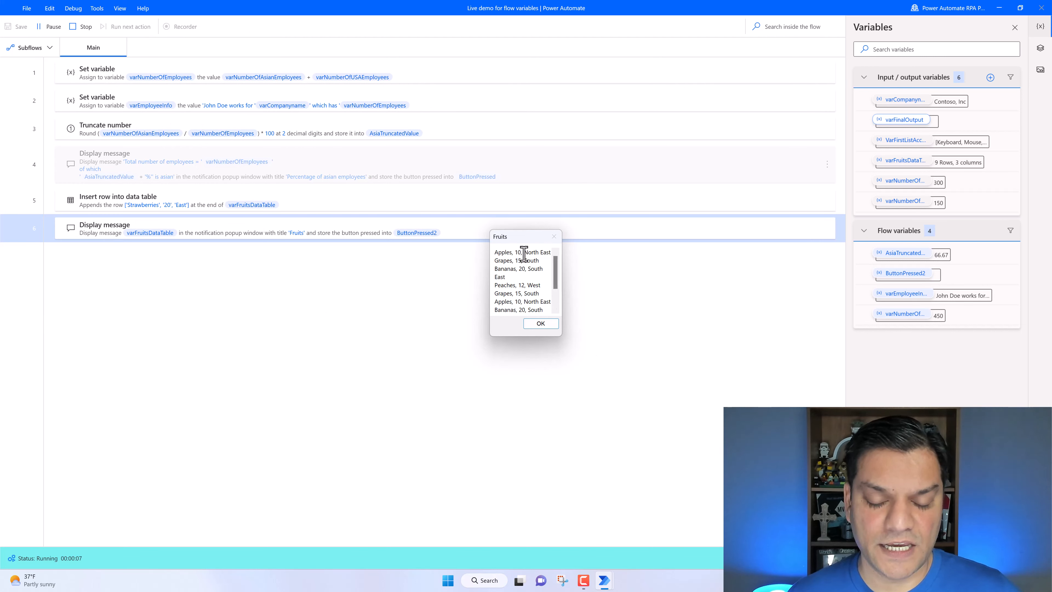
drag(557, 272, 560, 291)
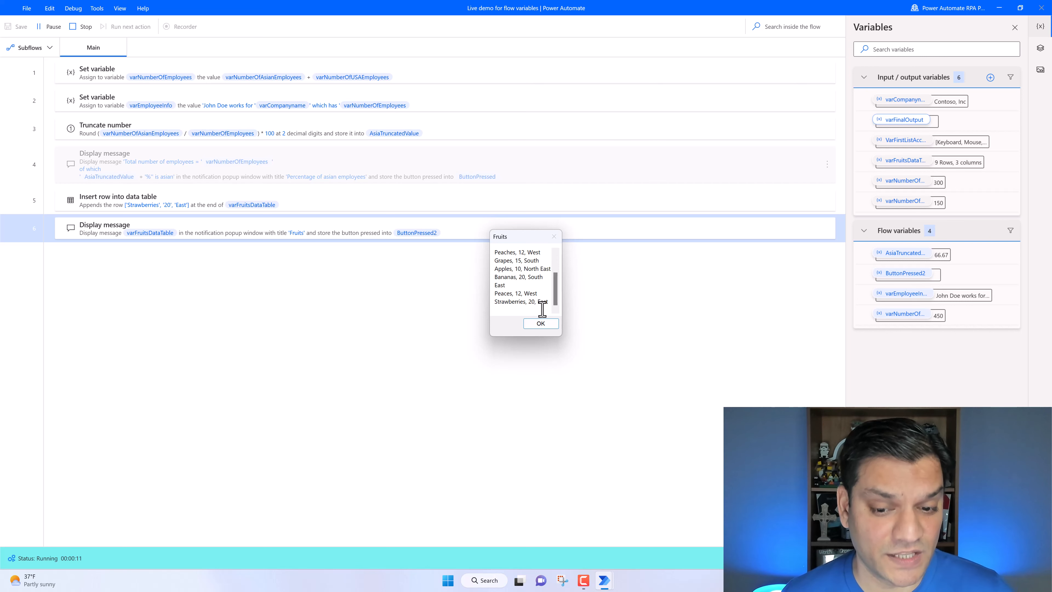
click(556, 325)
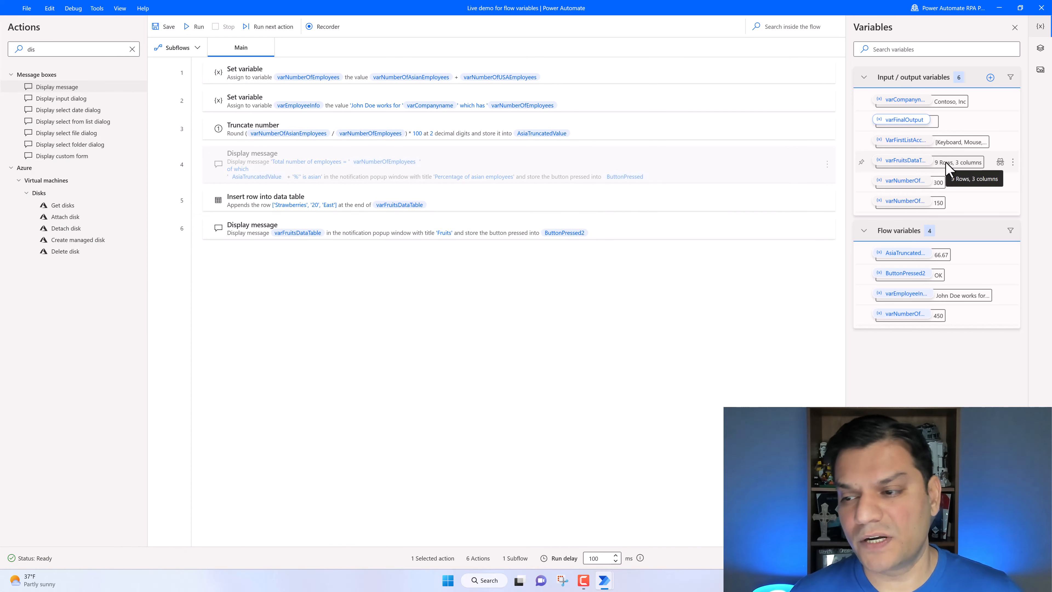
double_click(908, 168)
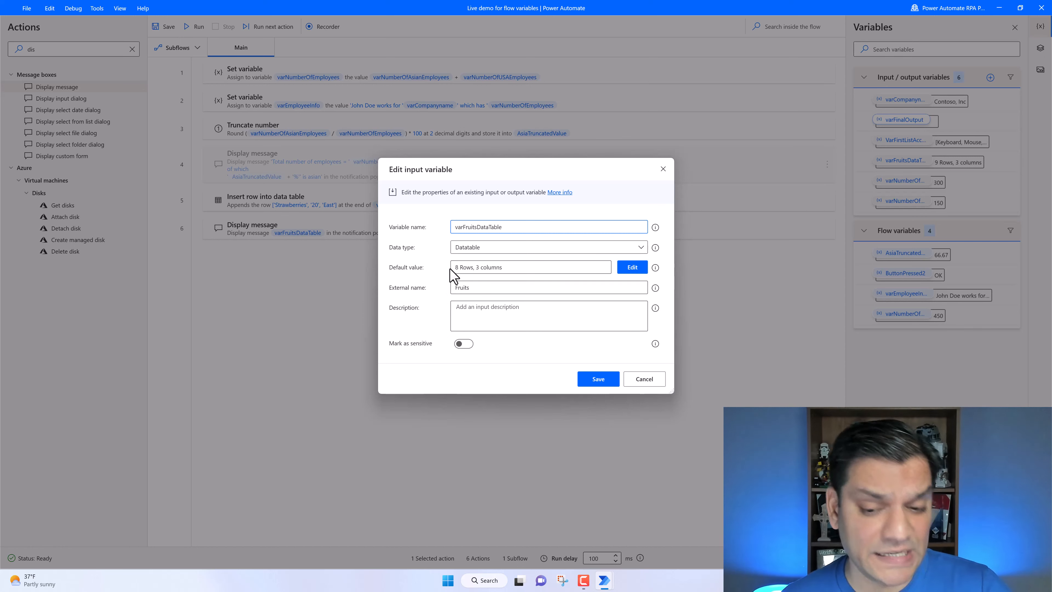
click(637, 382)
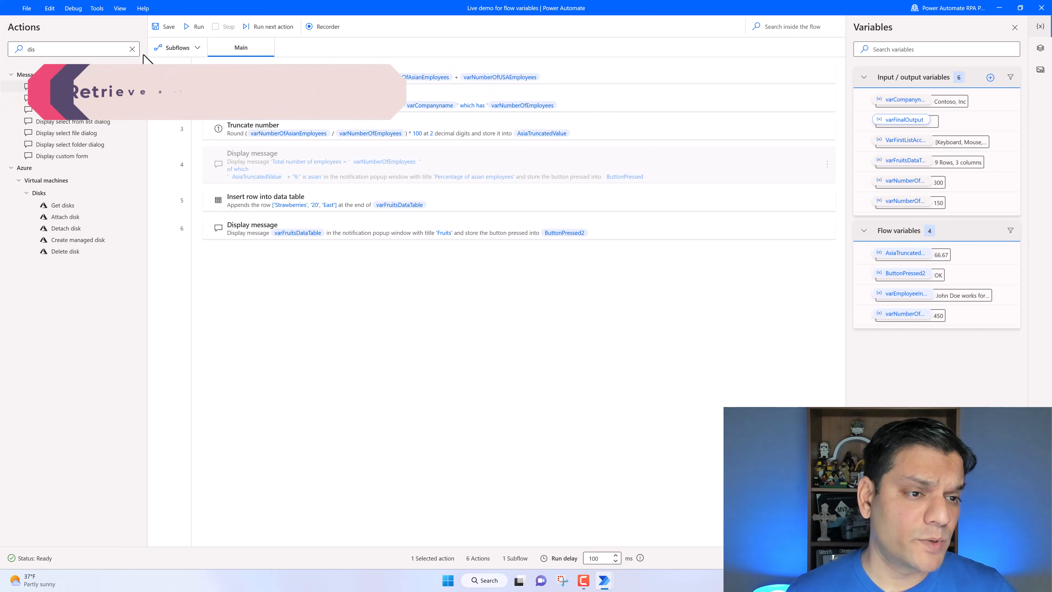
click(132, 49)
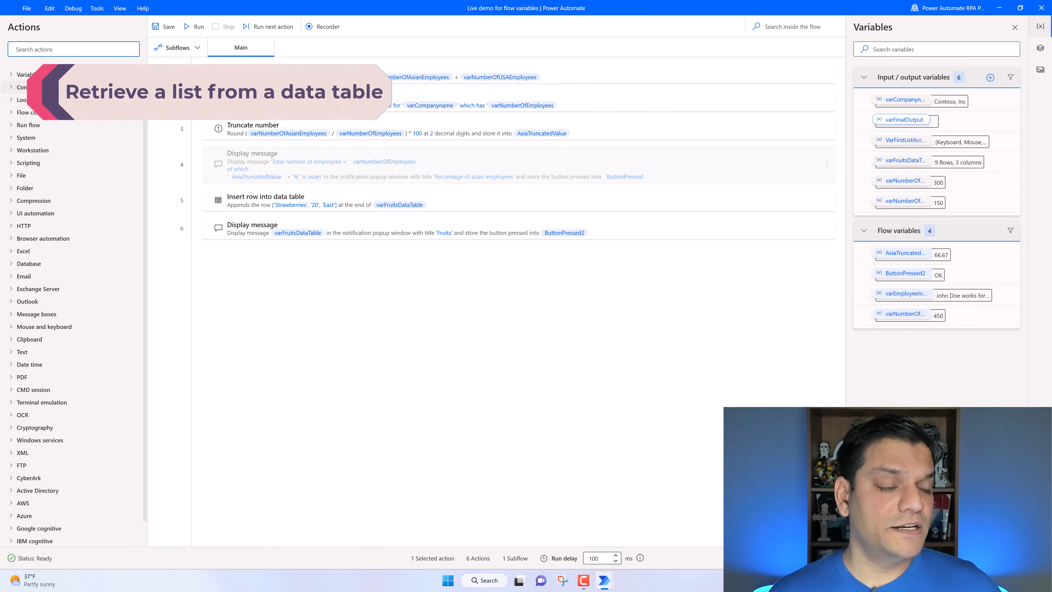
click(12, 75)
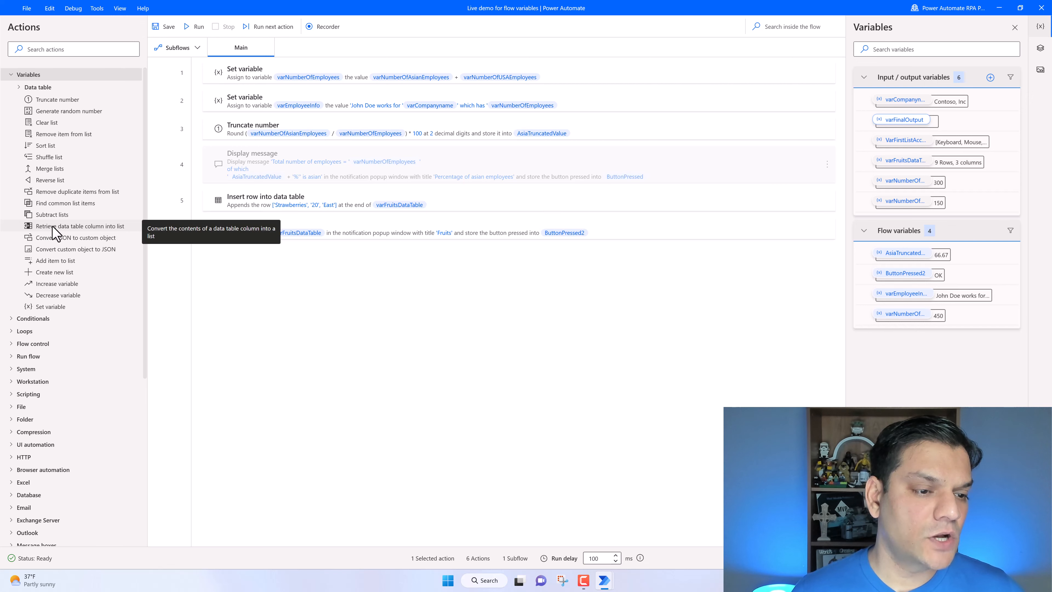
drag(55, 233, 315, 267)
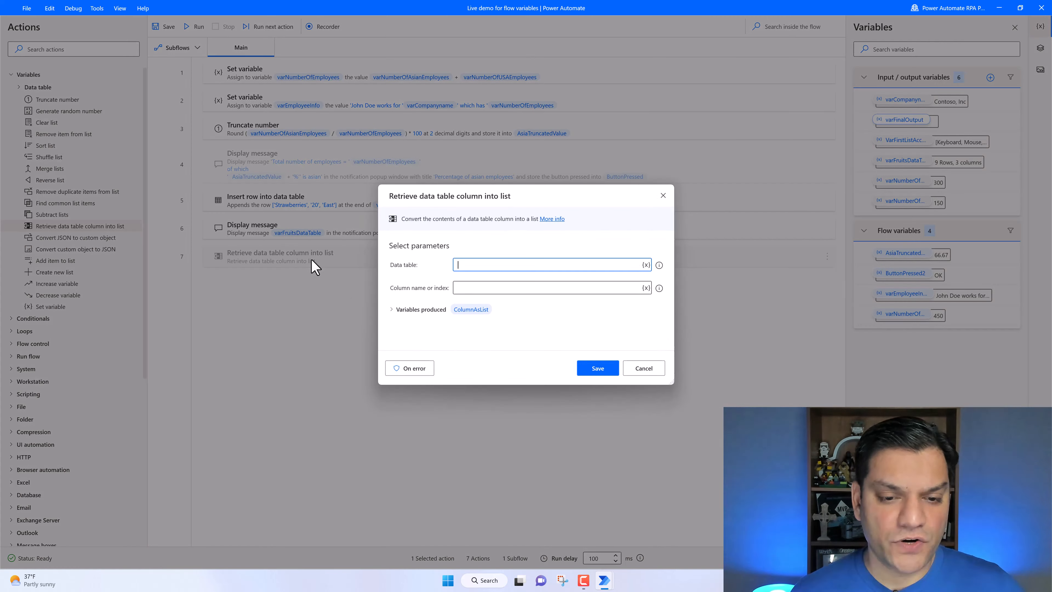
click(646, 265)
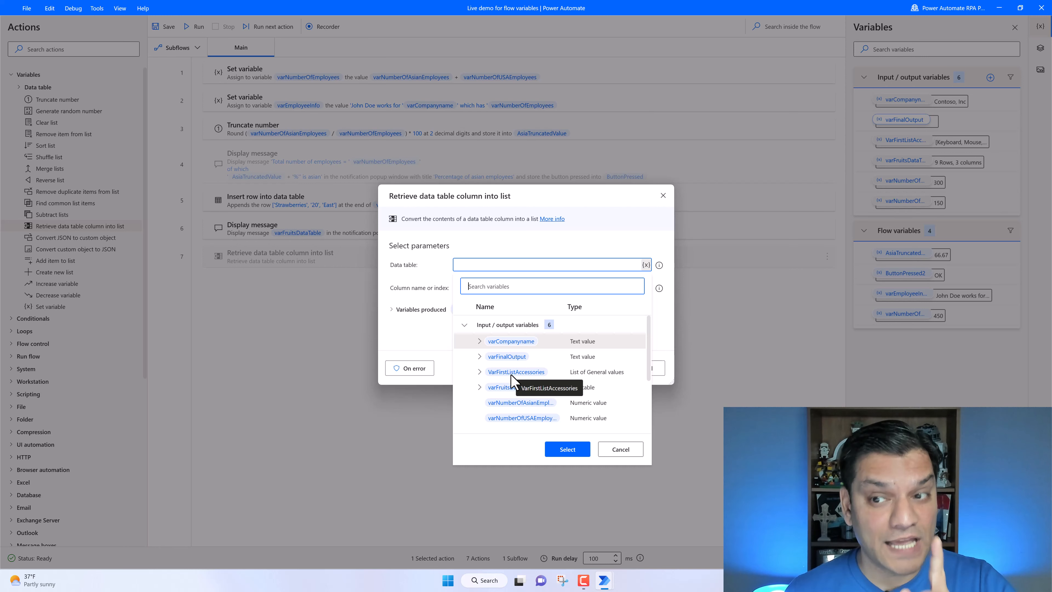
click(512, 393)
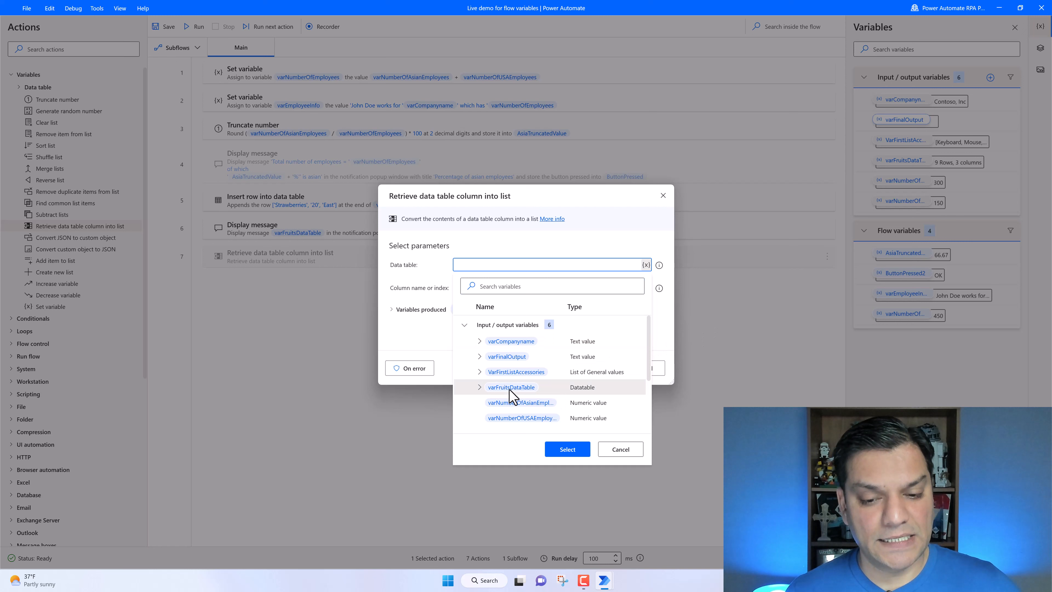
click(571, 452)
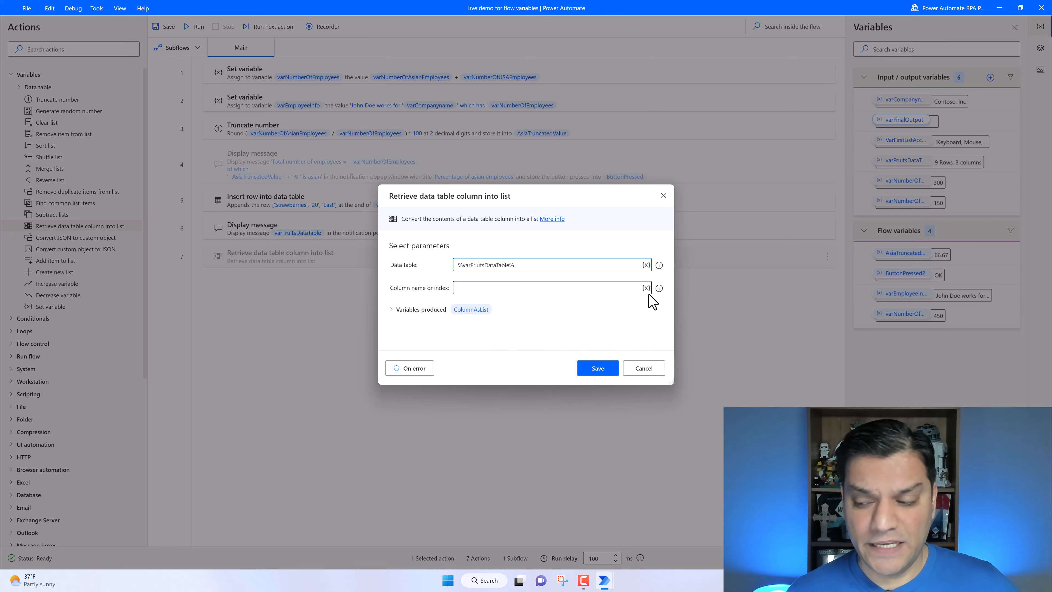
click(630, 290)
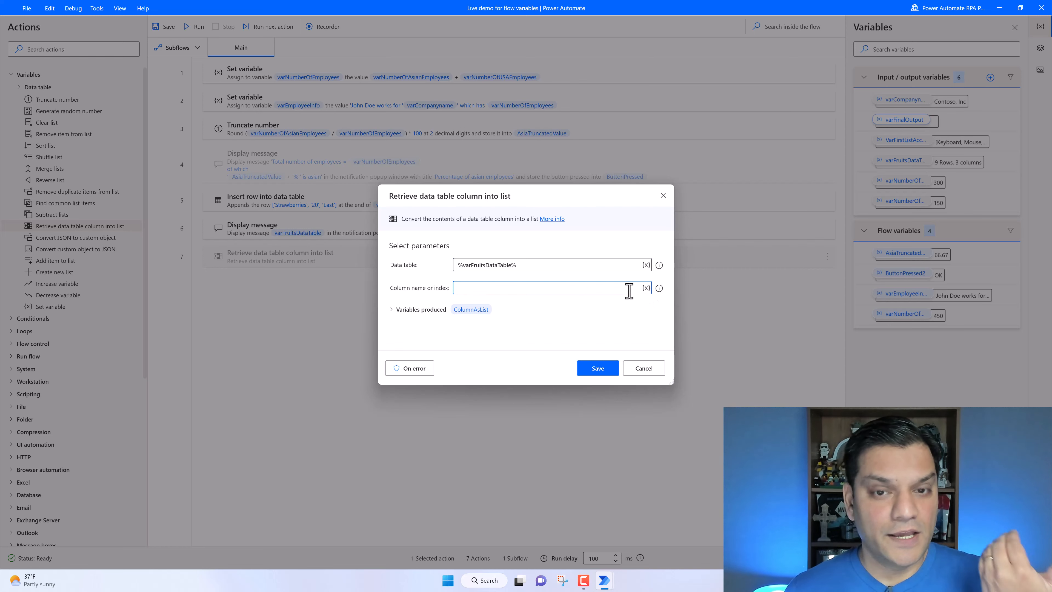
click(643, 368)
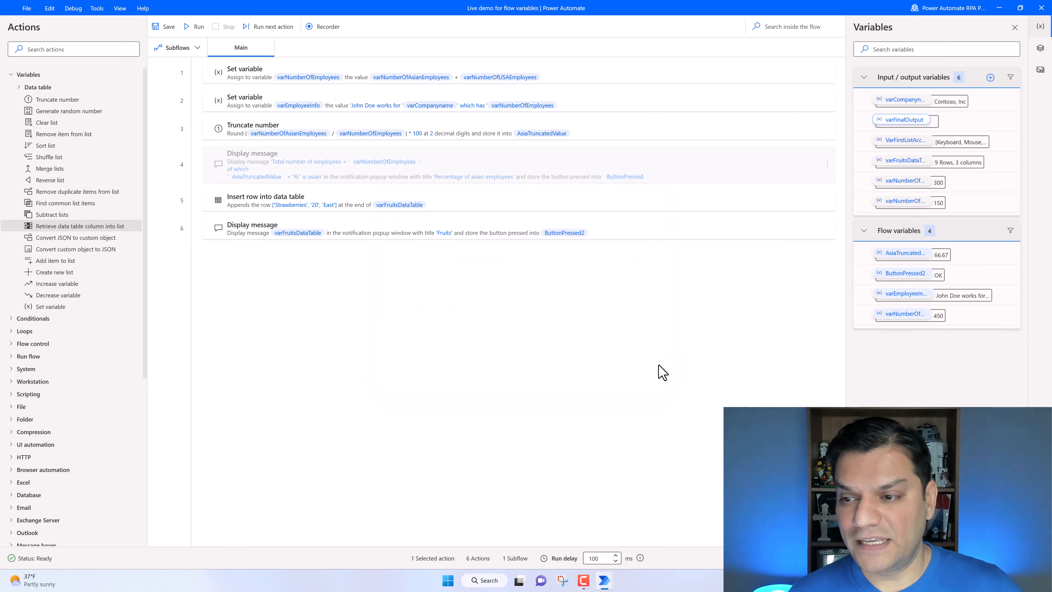
- Open the varFruitsDataTable input variable's data table values for review and cancel both dialogs without changes
double_click(906, 162)
click(626, 271)
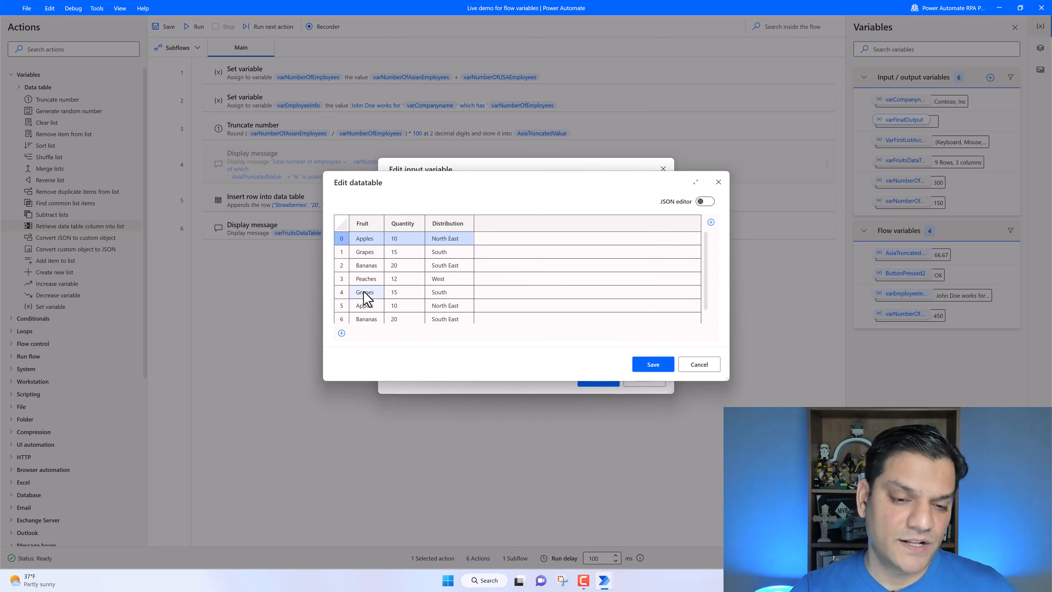
click(689, 369)
click(656, 381)
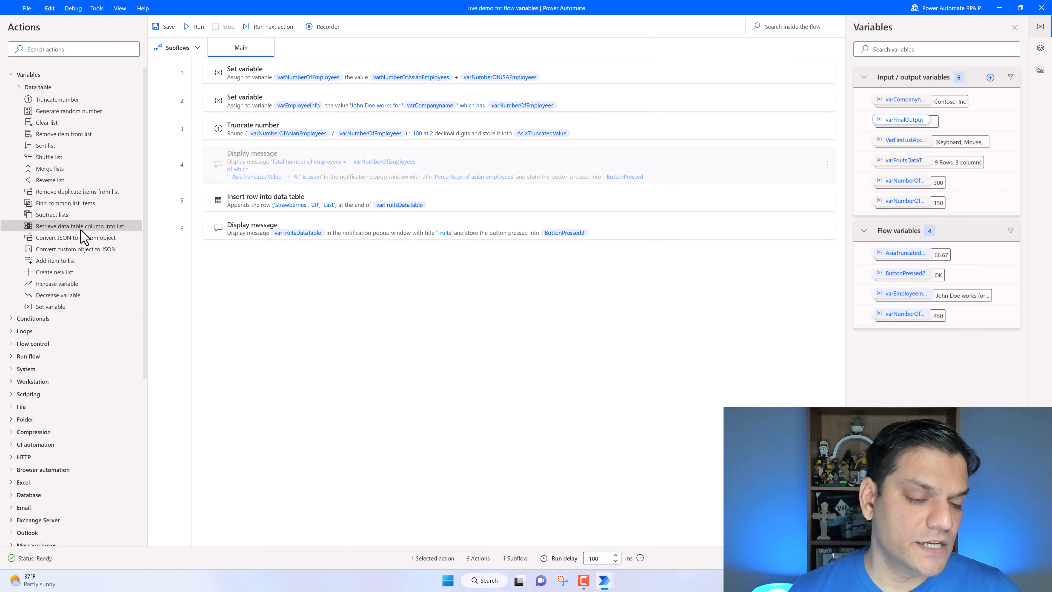
- Add a Retrieve data table column into list action taking column Fruit from varFruitsDataTable, storing it as SecondListAccessories
drag(80, 228, 272, 258)
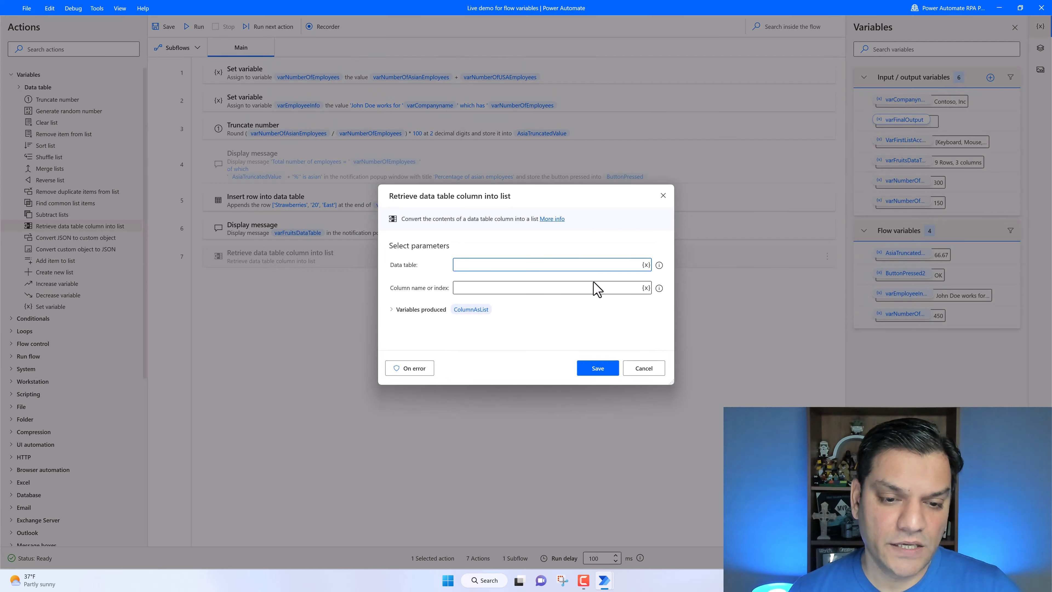
click(646, 264)
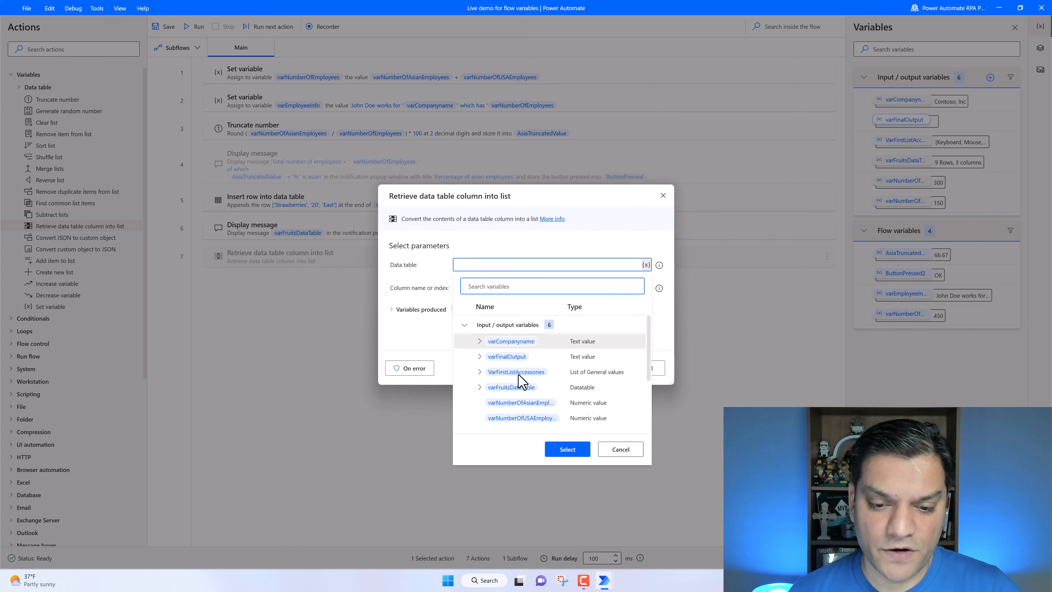
click(516, 392)
click(567, 450)
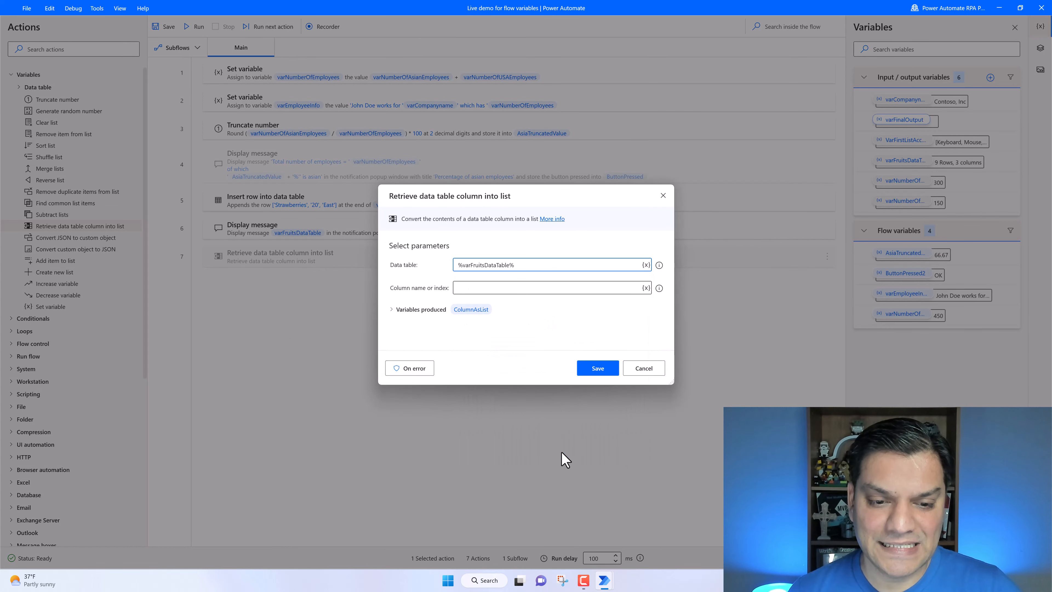
click(506, 289)
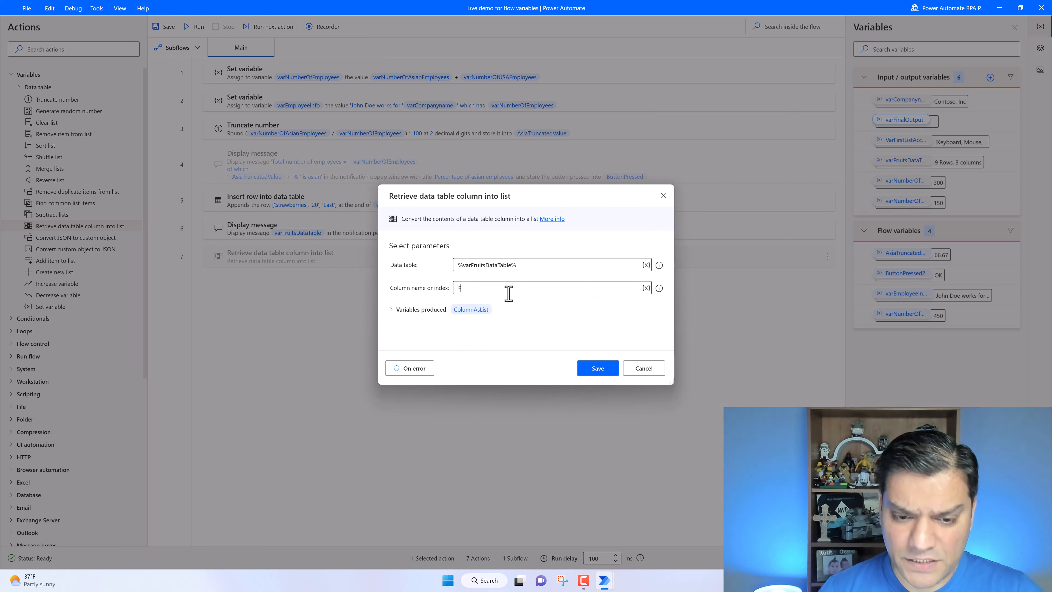
text(Fruis)
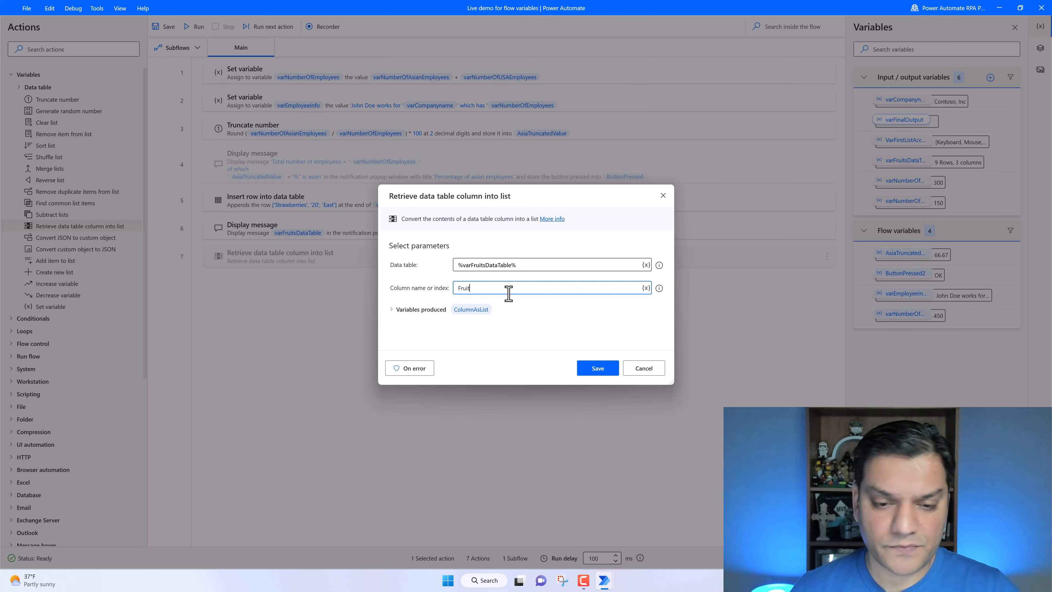
click(475, 315)
click(468, 327)
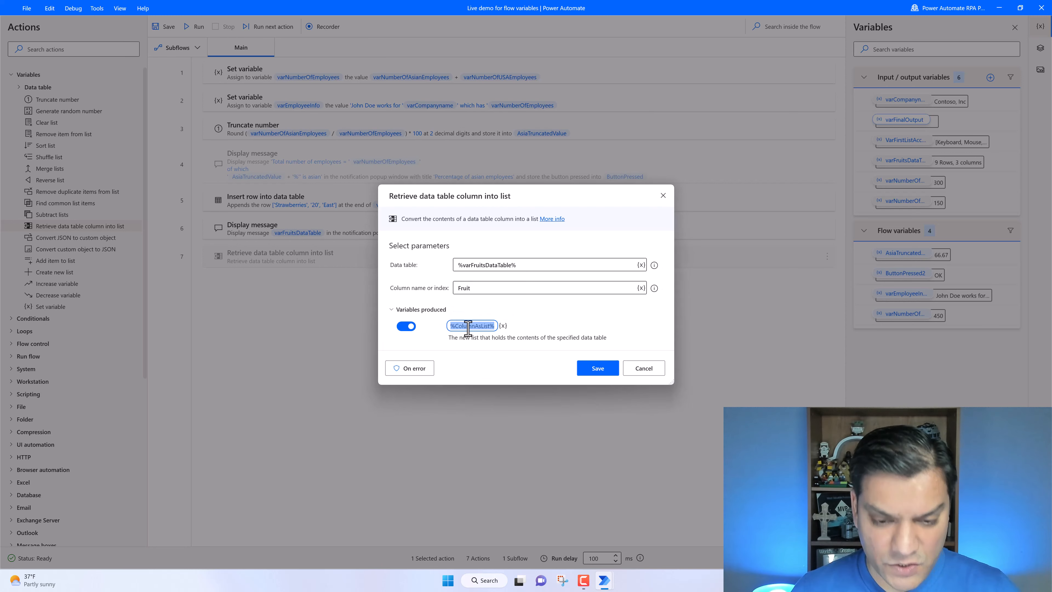
text(SecondListAccessories)
click(602, 342)
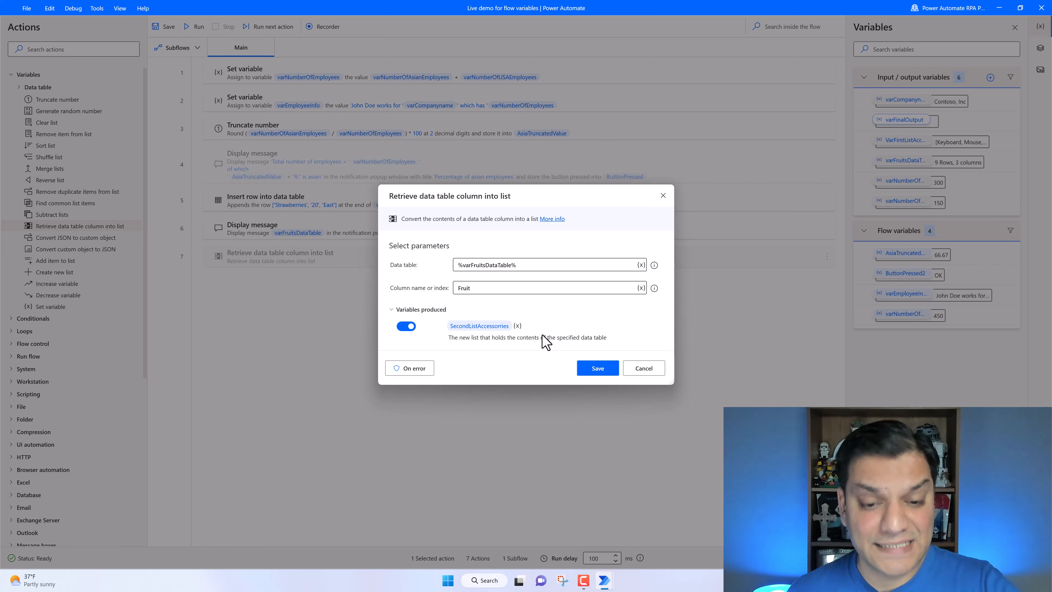
click(605, 369)
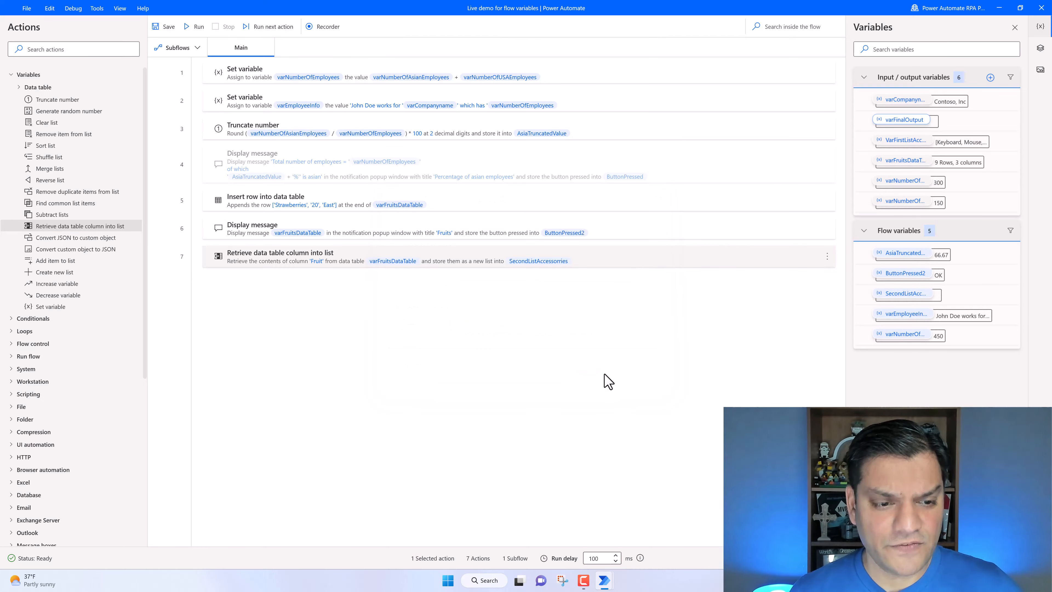
- Run the flow, scroll through the Fruits message, and dismiss it
click(197, 27)
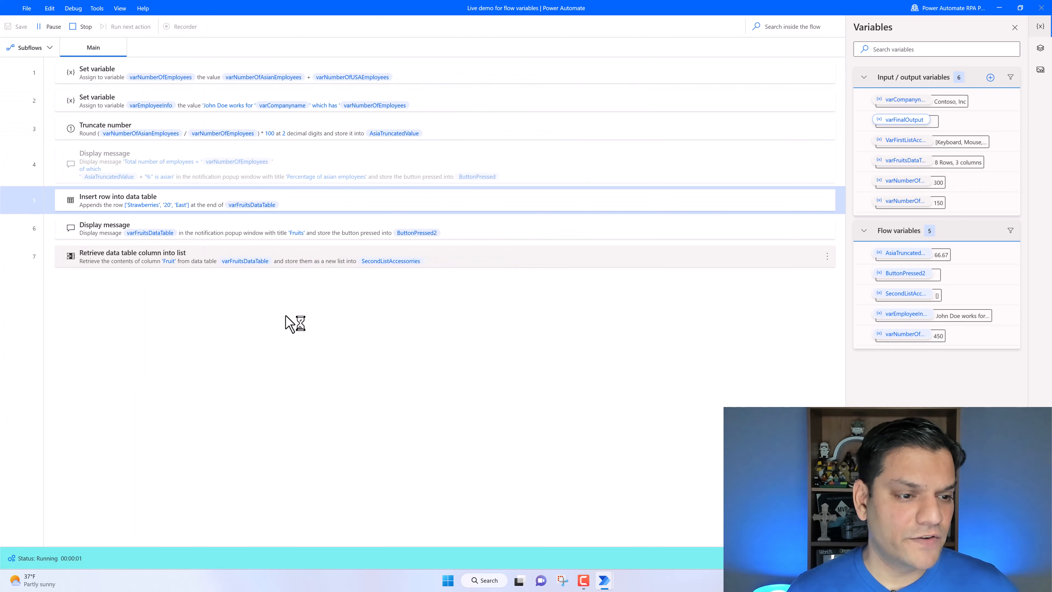
drag(556, 261, 557, 278)
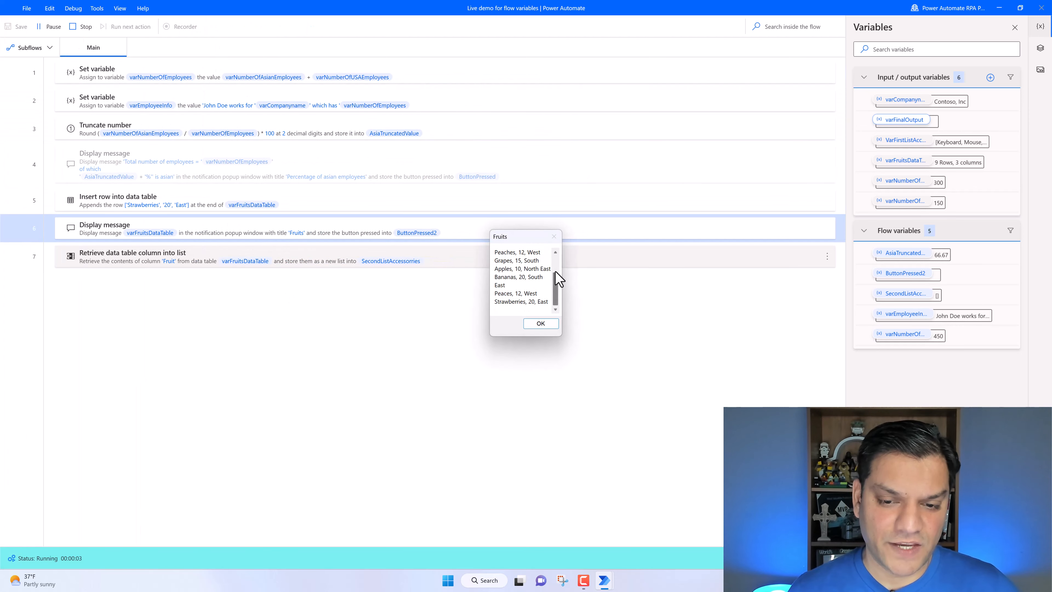
click(541, 324)
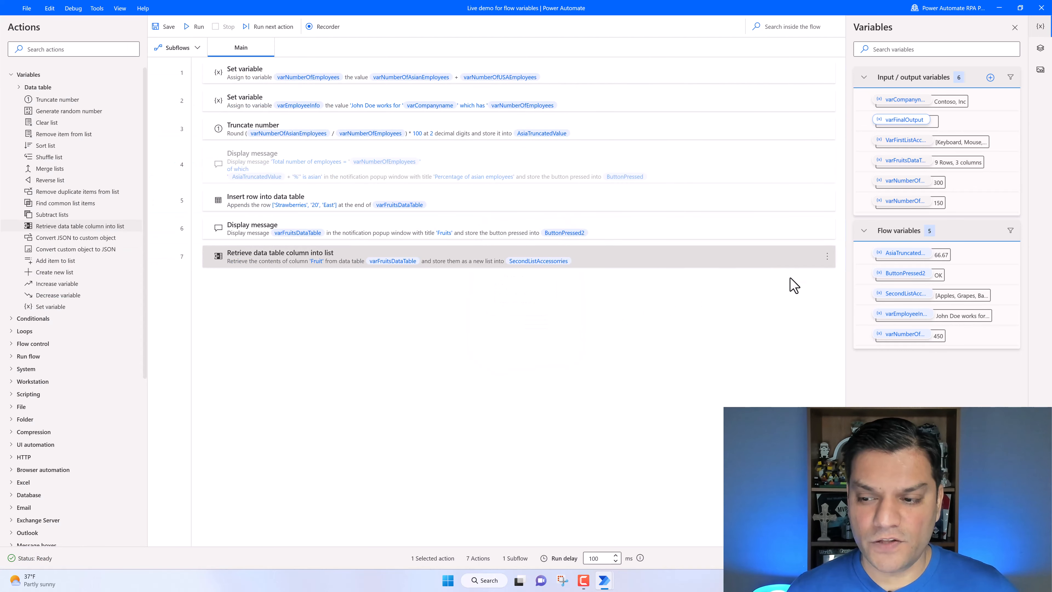
- Open the SecondListAccessories flow variable's value, scroll through its items, and close it
double_click(905, 294)
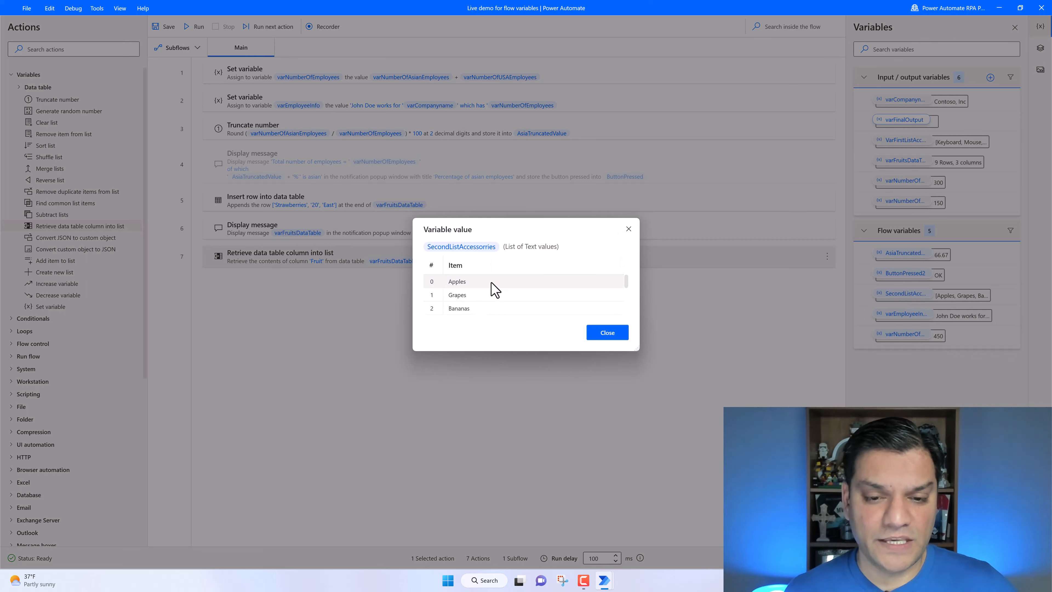
scroll(495, 289, down, 1)
scroll(496, 289, down, 2)
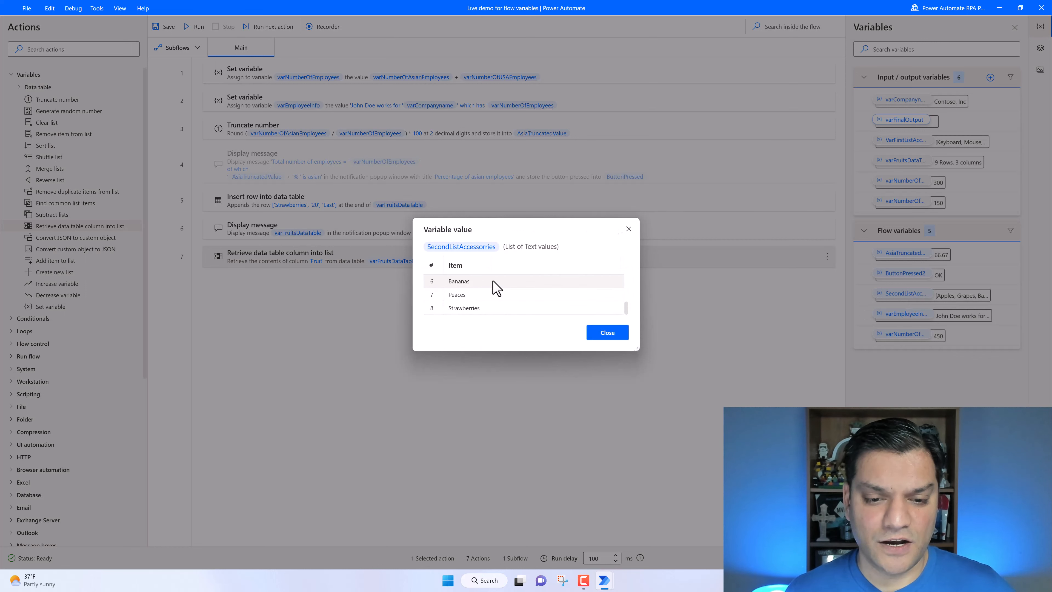
scroll(497, 288, up, 3)
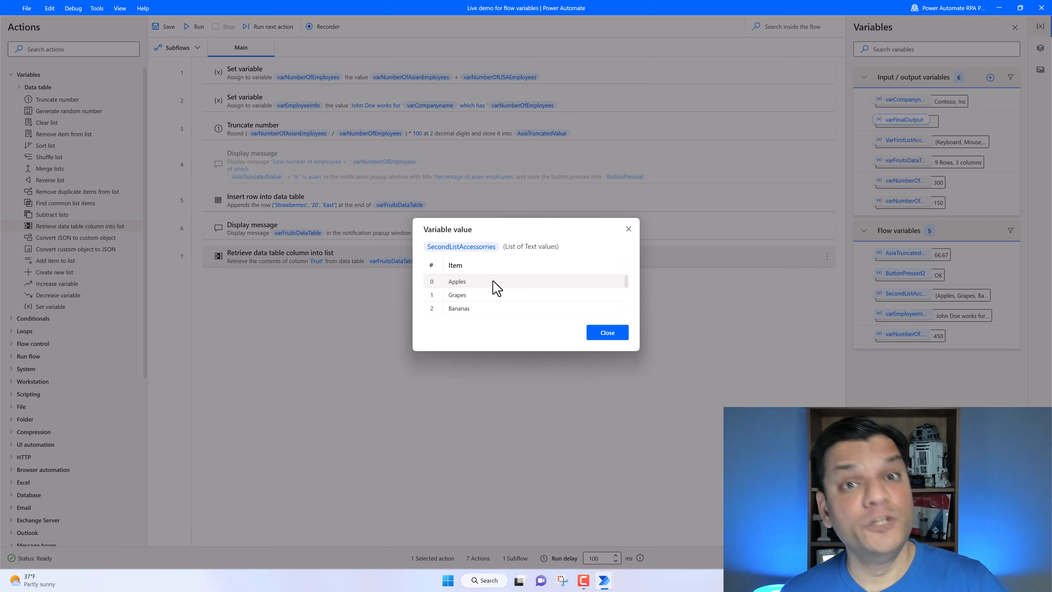
click(594, 332)
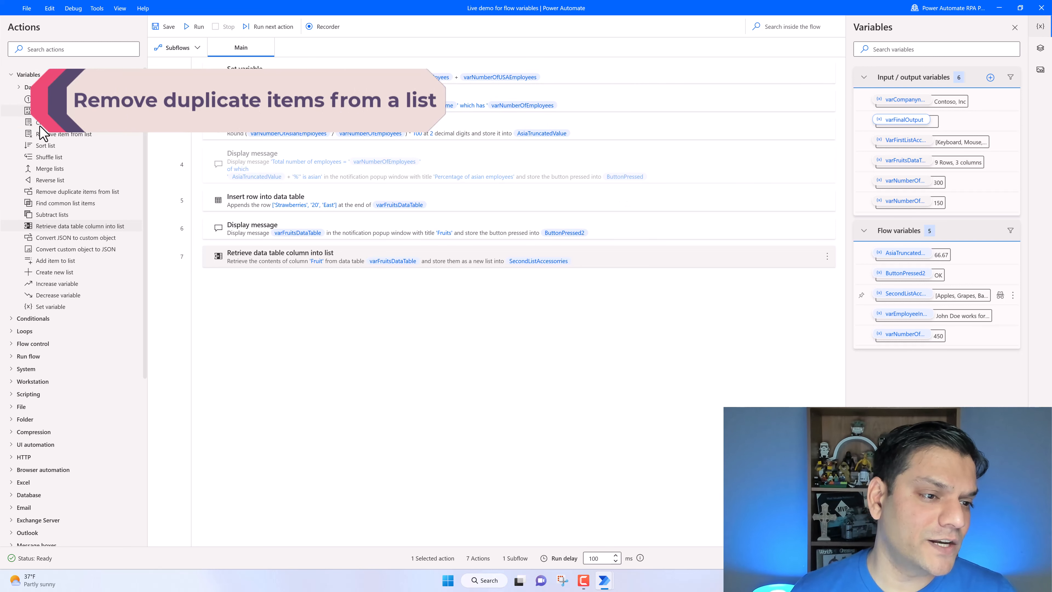
- Add a Remove duplicate items from list action on SecondListAccessories, leaving ignore text case off, and save it
click(78, 194)
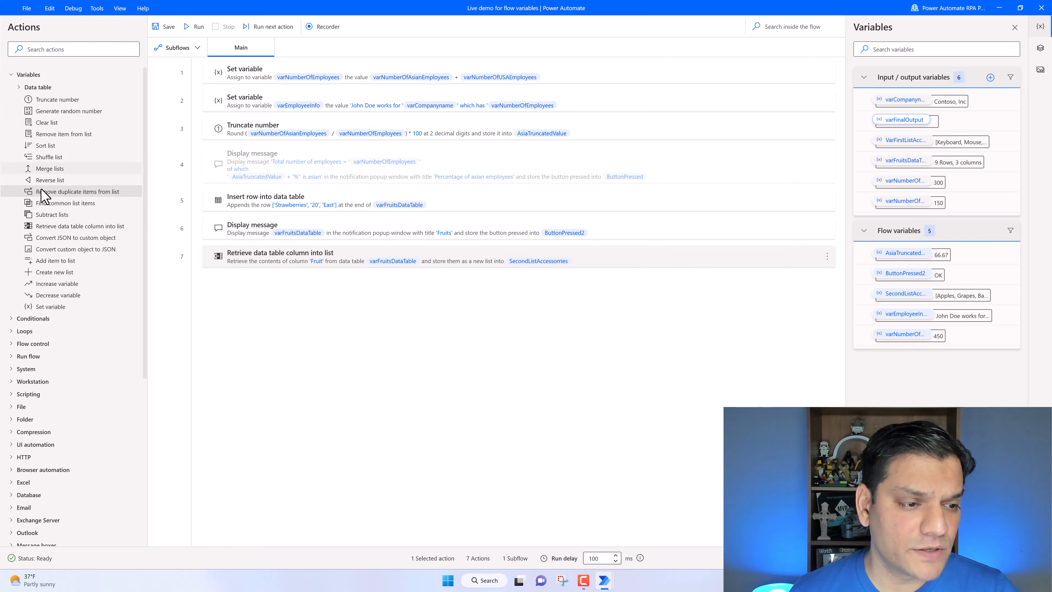
drag(47, 198, 240, 309)
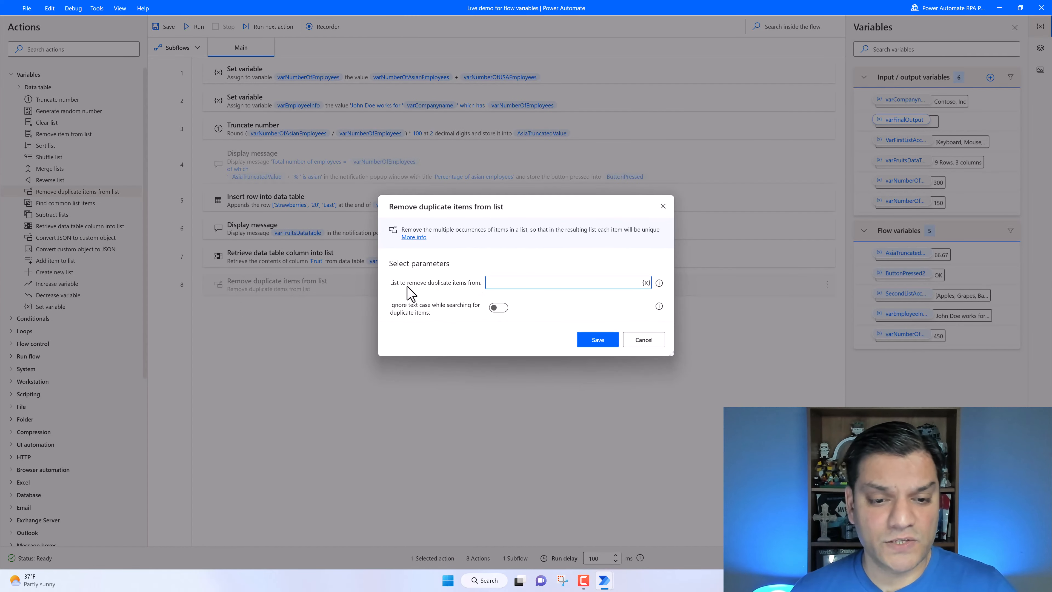
click(647, 283)
scroll(592, 385, down, 3)
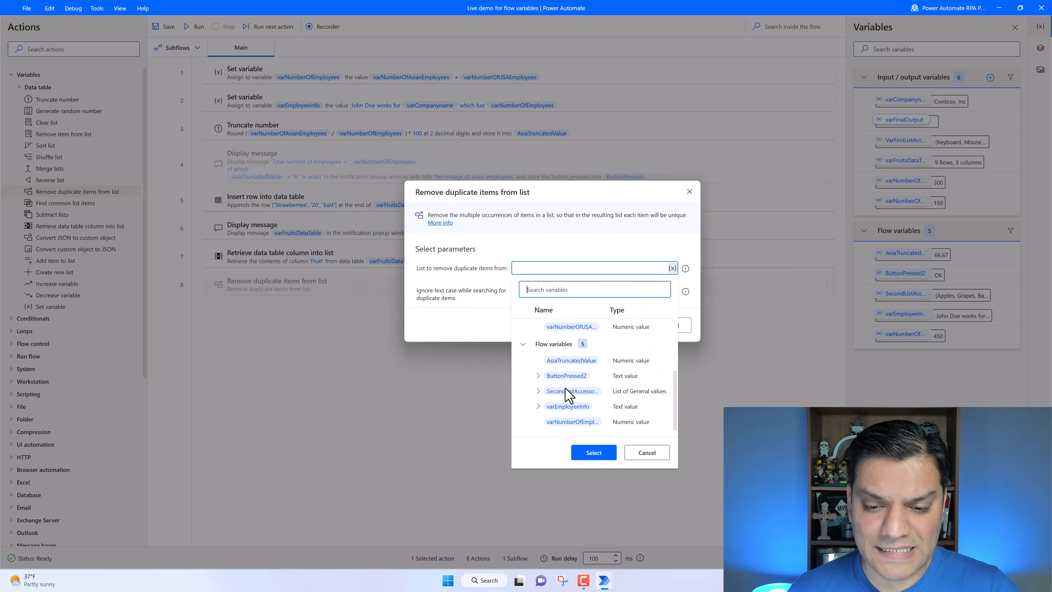
click(605, 452)
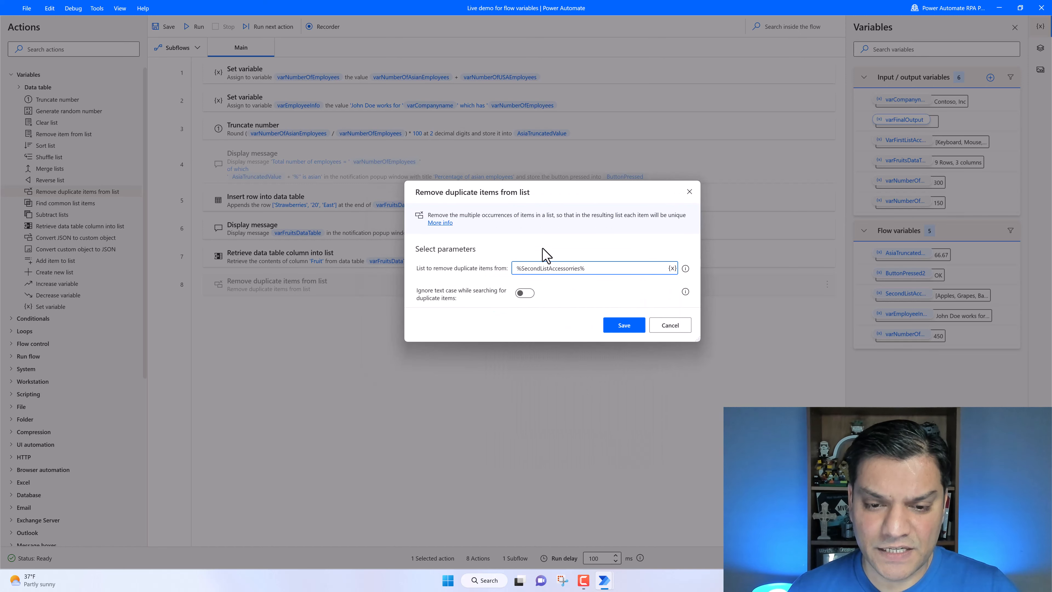
drag(536, 197, 634, 343)
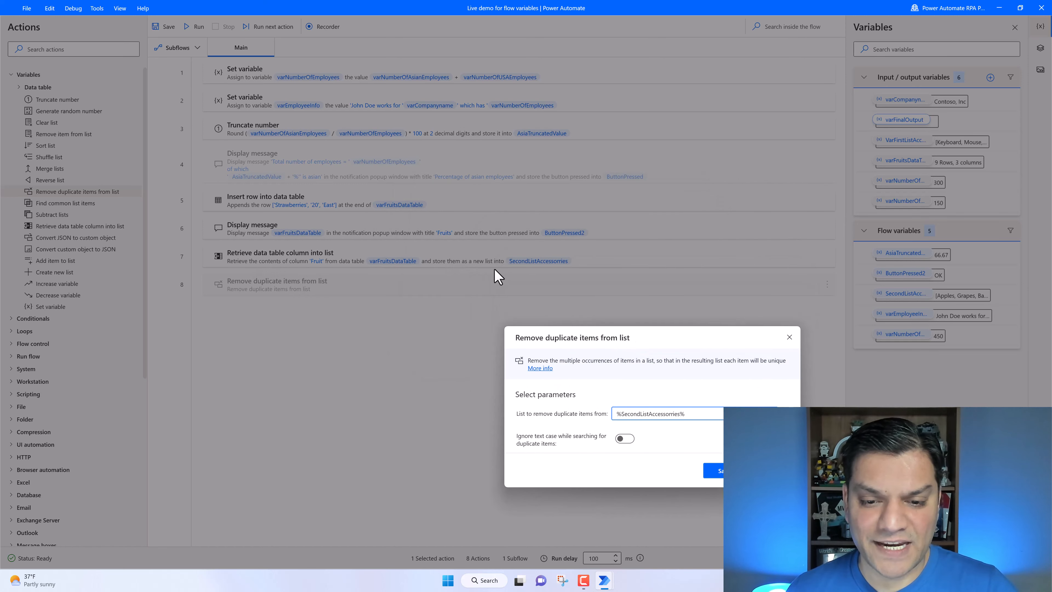
drag(587, 335, 500, 200)
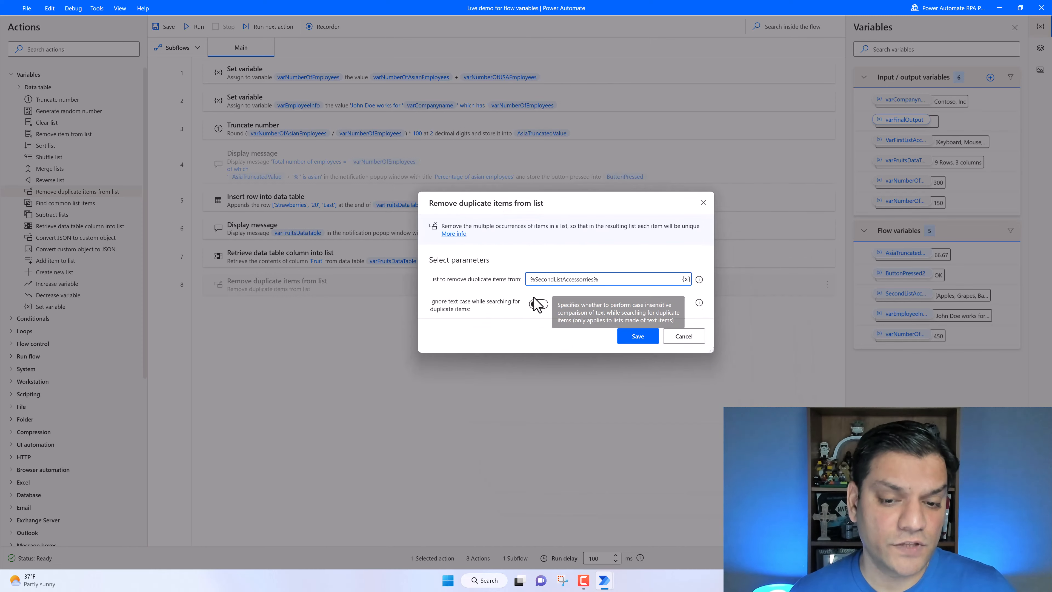
click(540, 306)
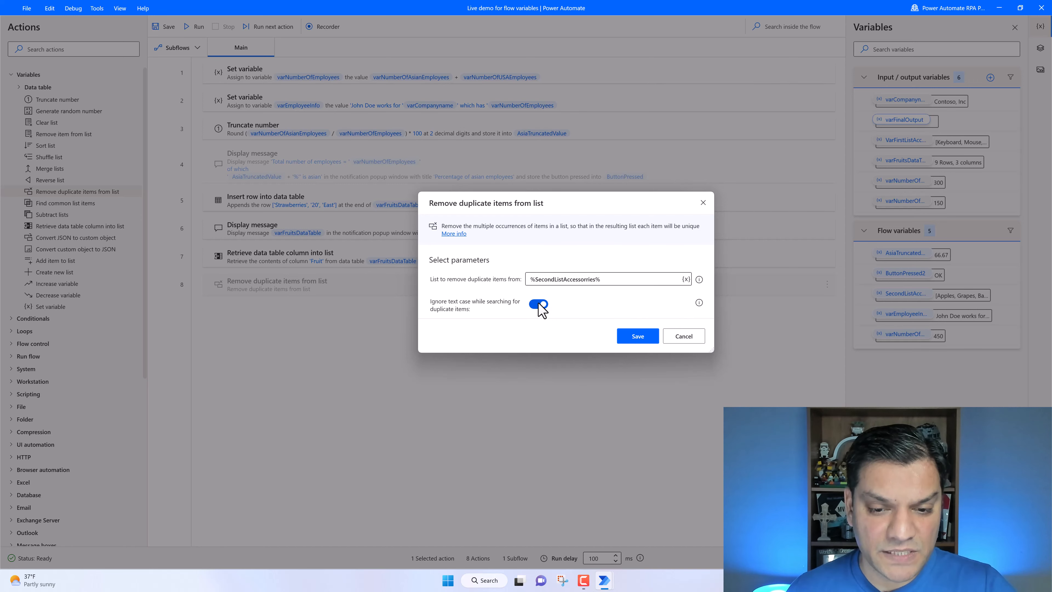
click(540, 305)
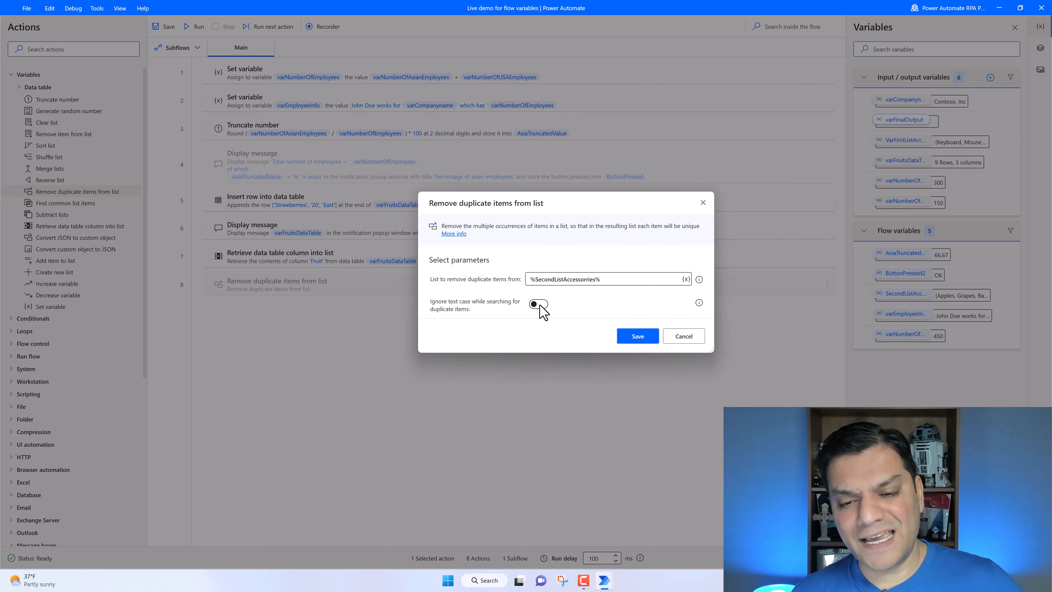
click(638, 337)
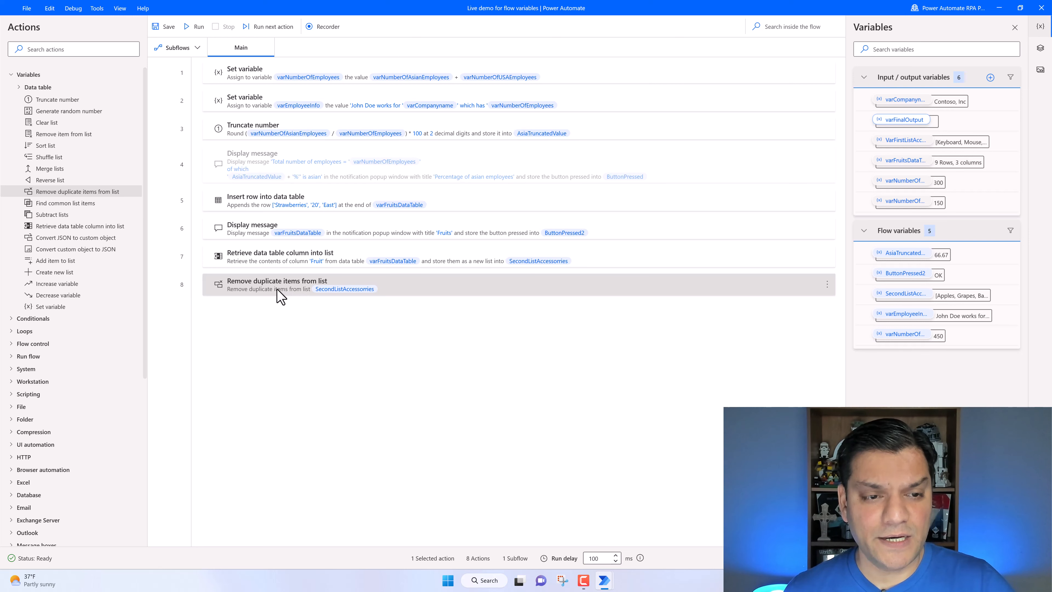
- Run the flow again, scroll through the Fruits message, and dismiss it
click(196, 27)
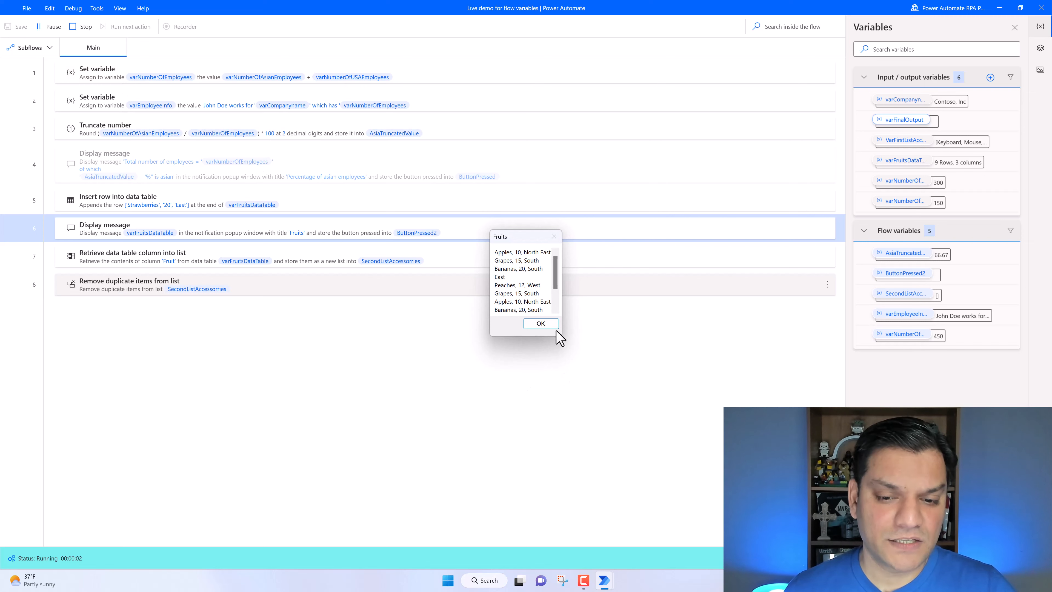
scroll(543, 299, down, 2)
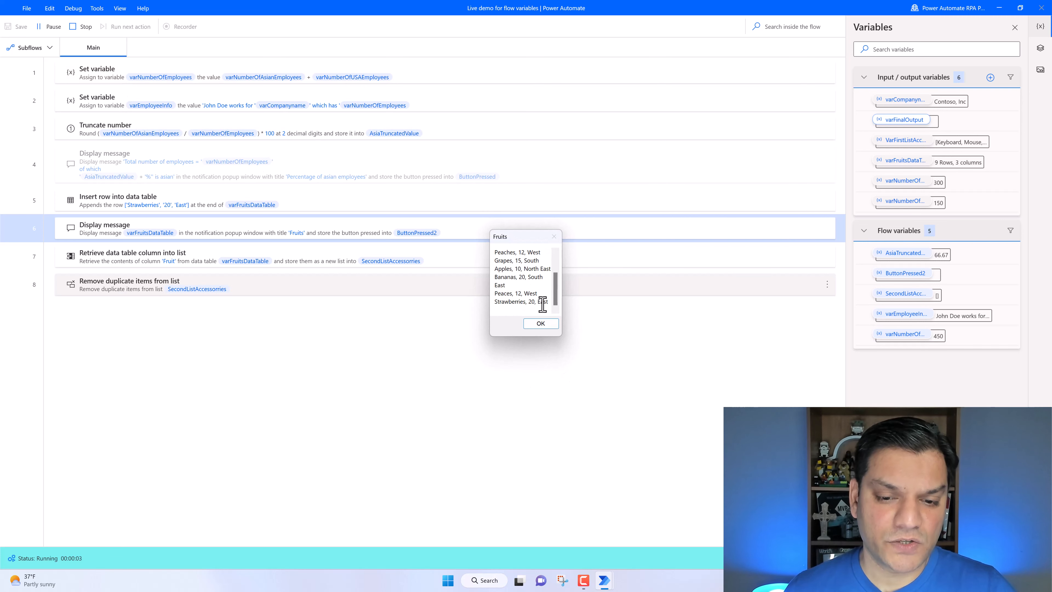
click(540, 324)
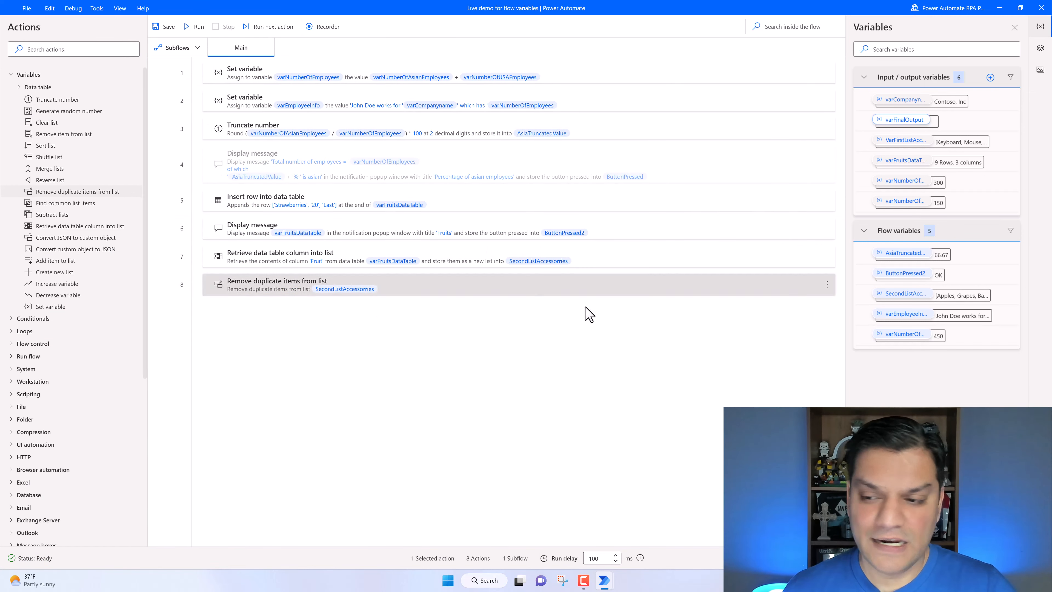
- Open the SecondListAccessories flow variable's value, scroll its items, and close it
double_click(907, 294)
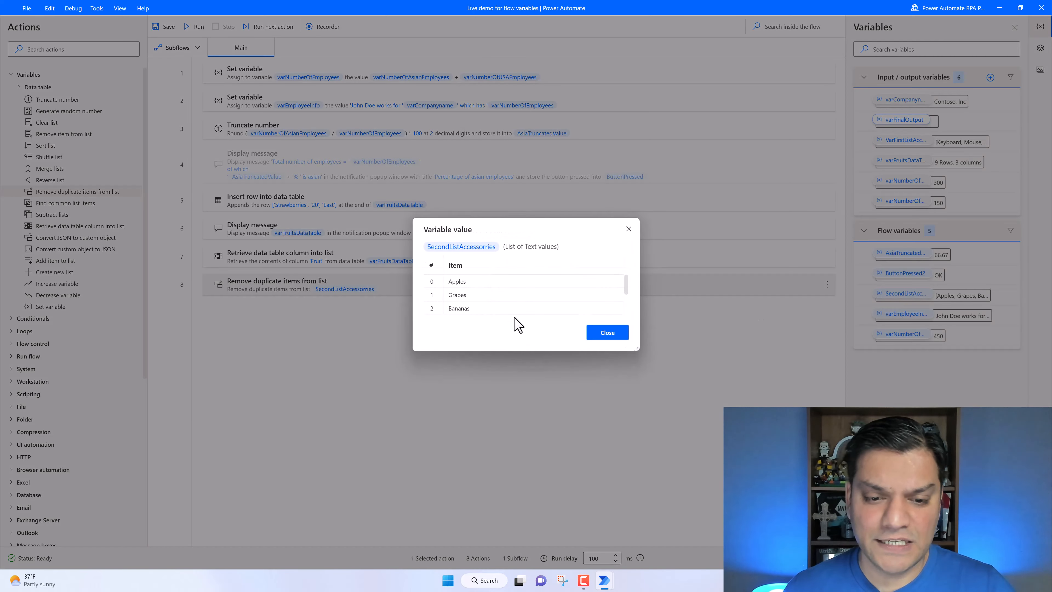
scroll(519, 315, down, 2)
scroll(520, 302, up, 2)
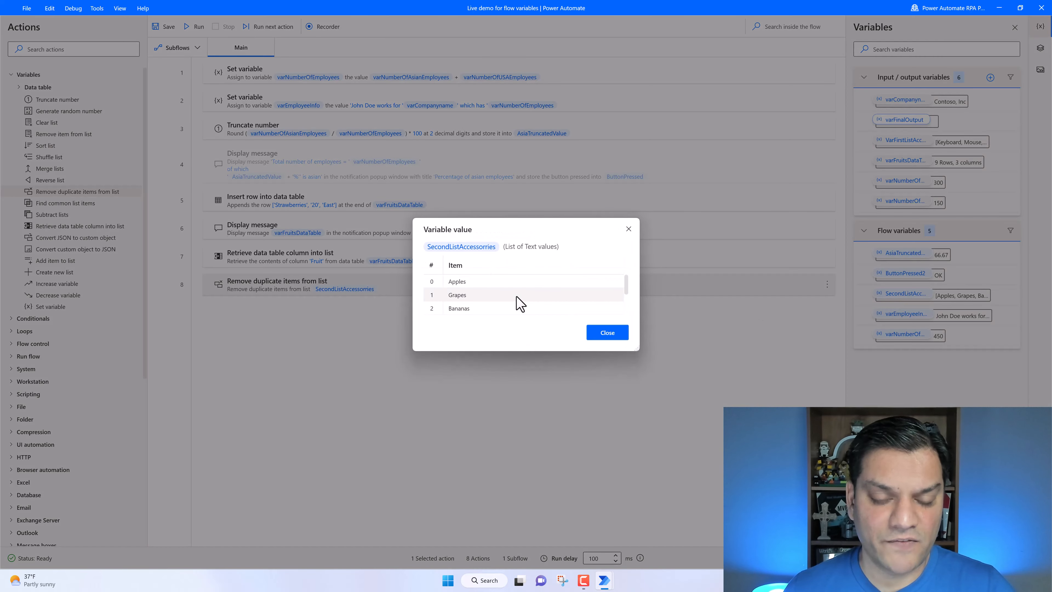
click(610, 337)
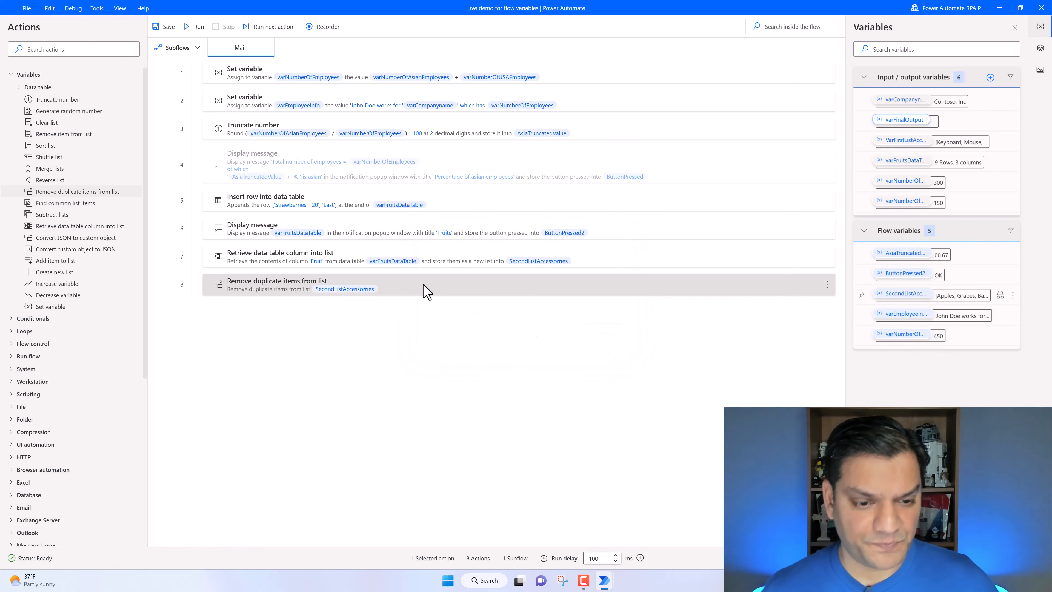
- Add a Display message action after the duplicate removal, titled "First and last items of the table"
double_click(425, 291)
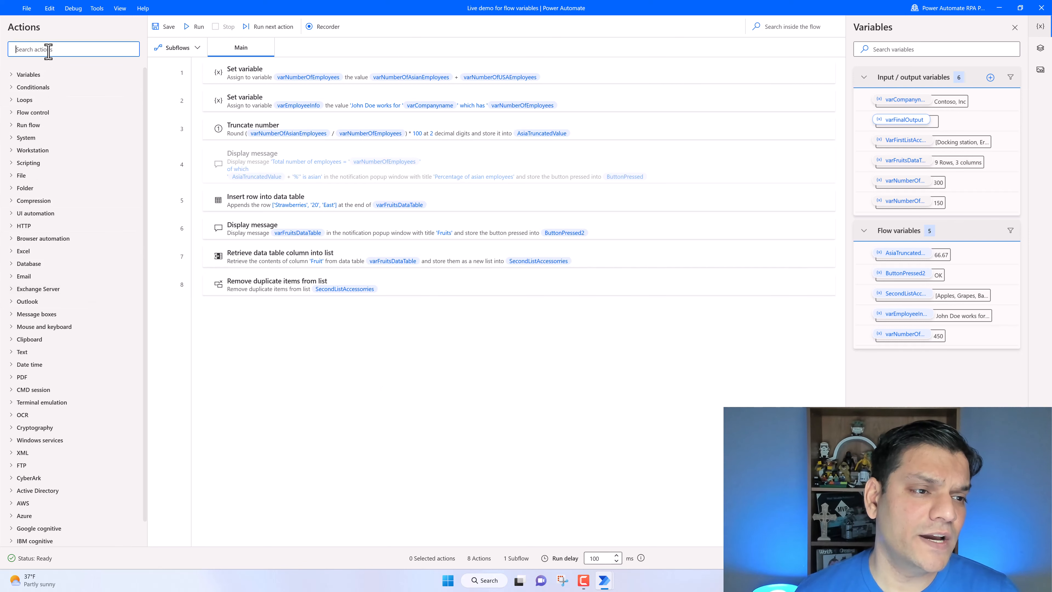
text(is)
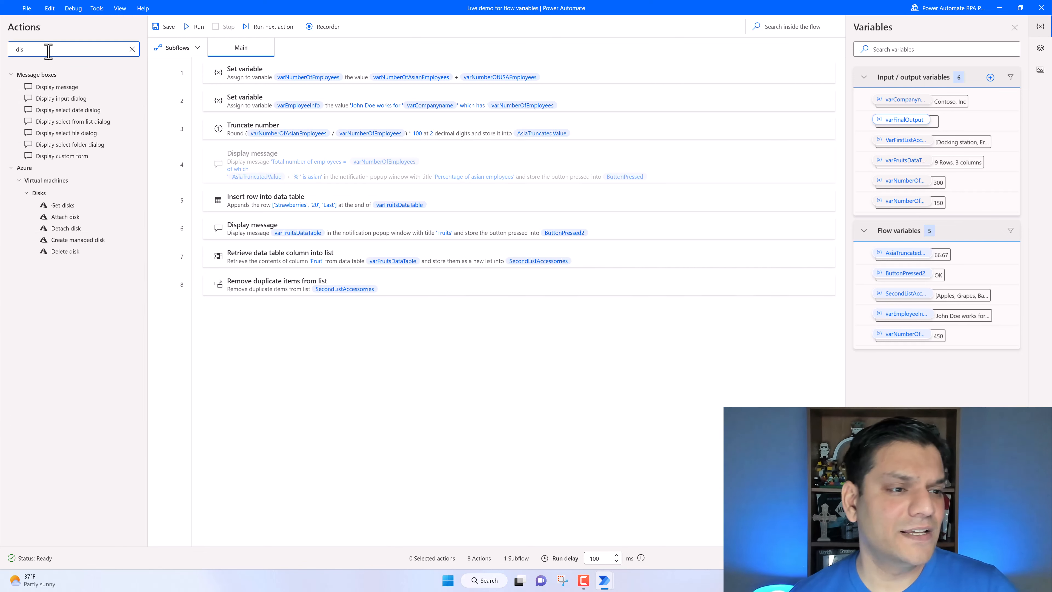
drag(48, 88, 269, 314)
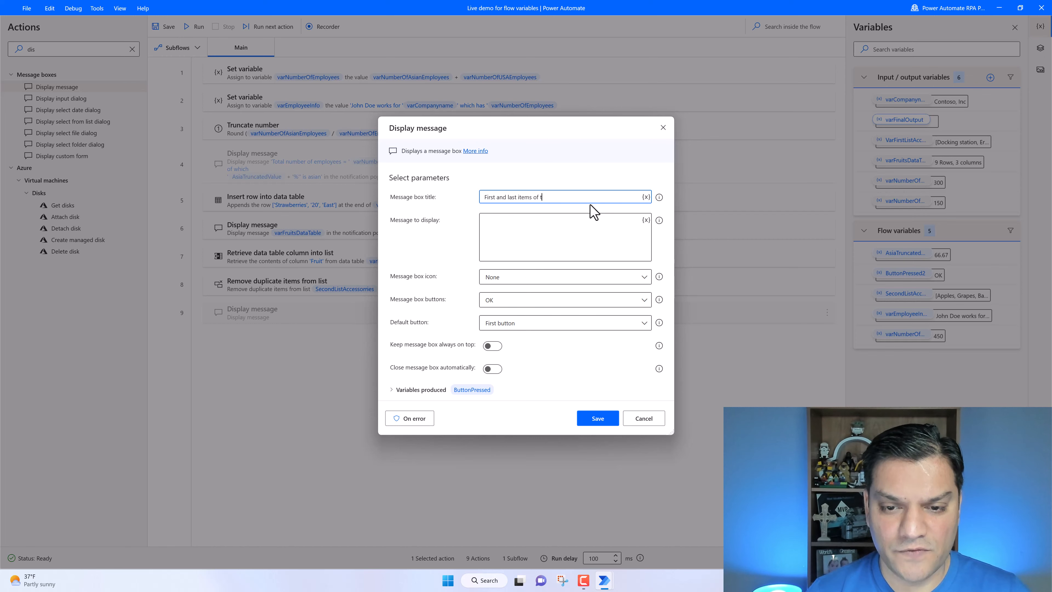
text(ble)
- Set the message to "1st items" followed by %varFruitsDataTable[0]% and save the action
click(499, 245)
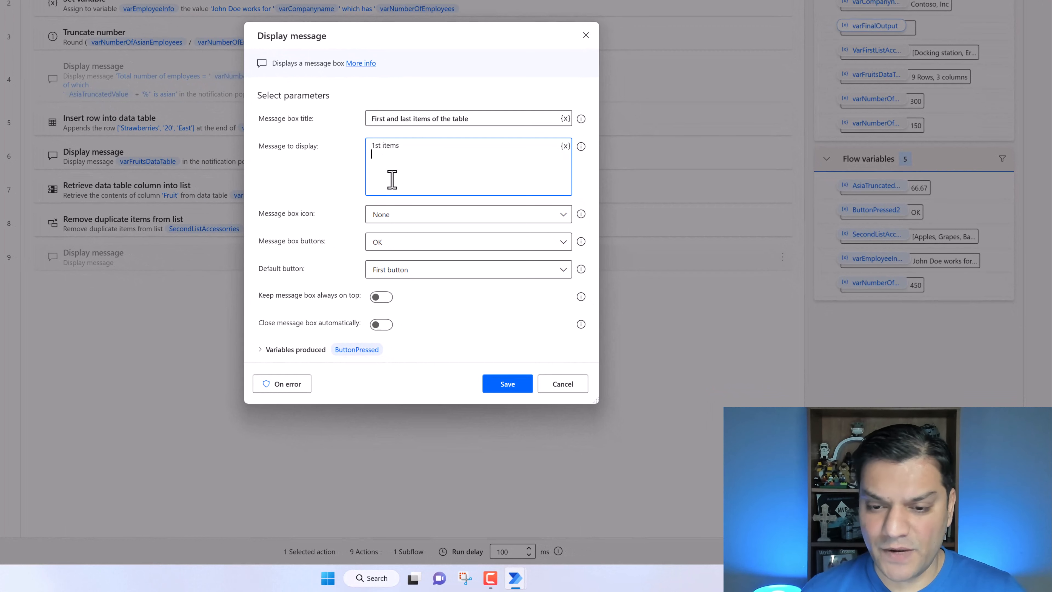
click(566, 146)
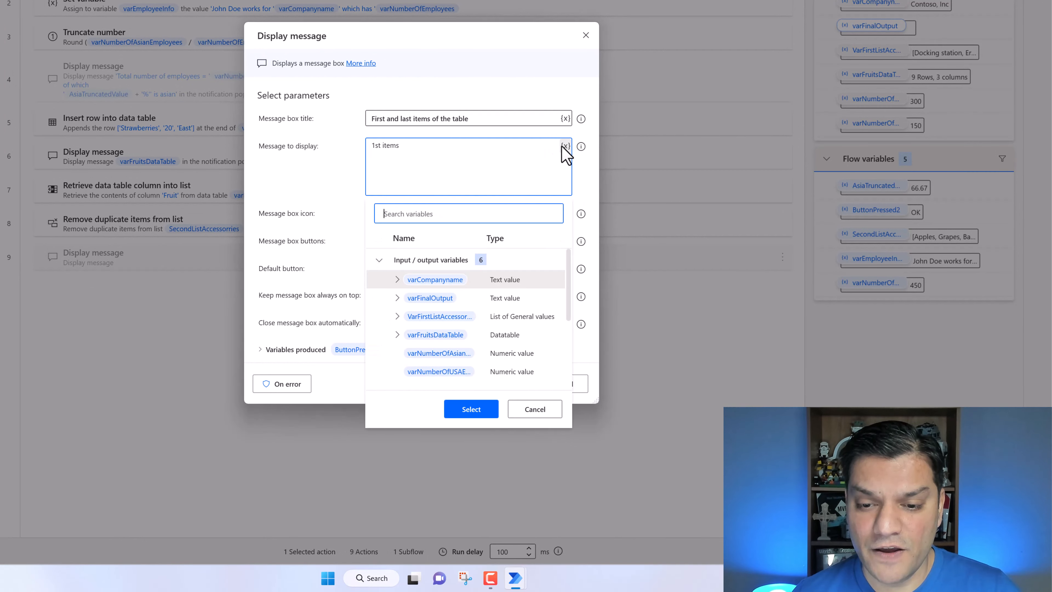
click(456, 335)
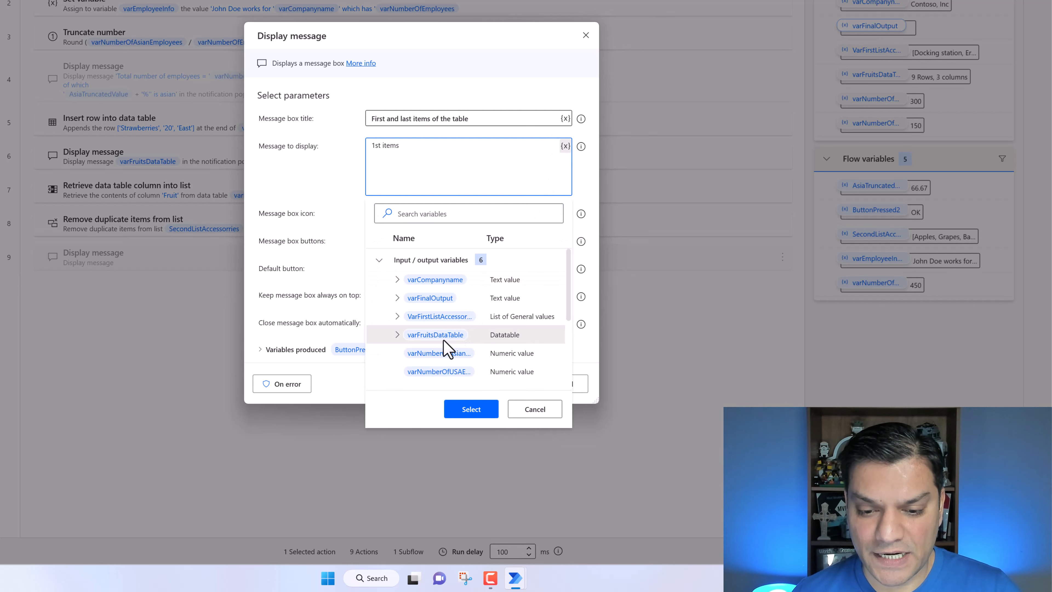
click(466, 410)
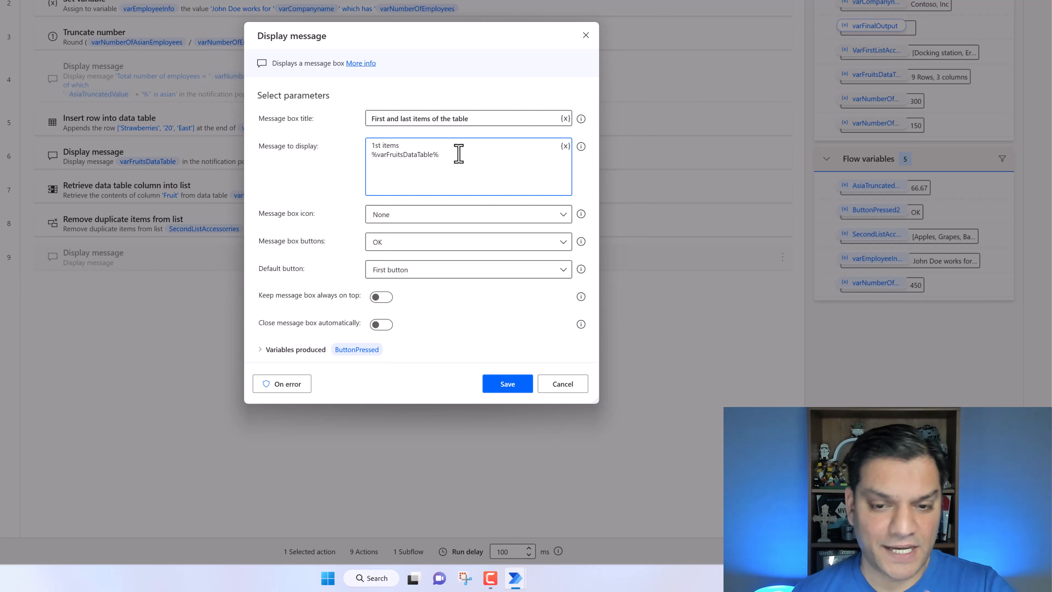
text([)
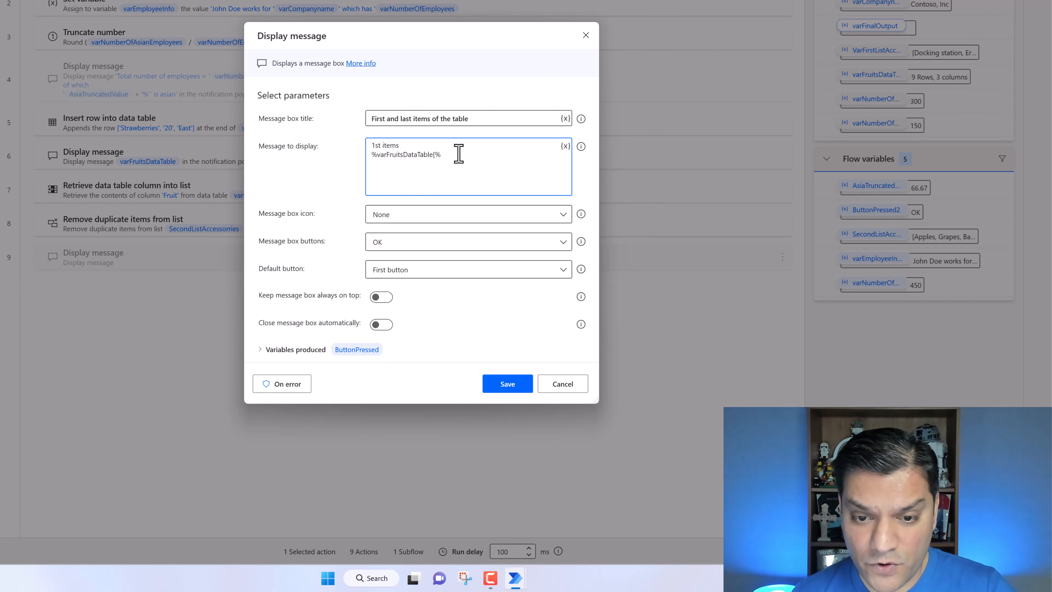
text(0)
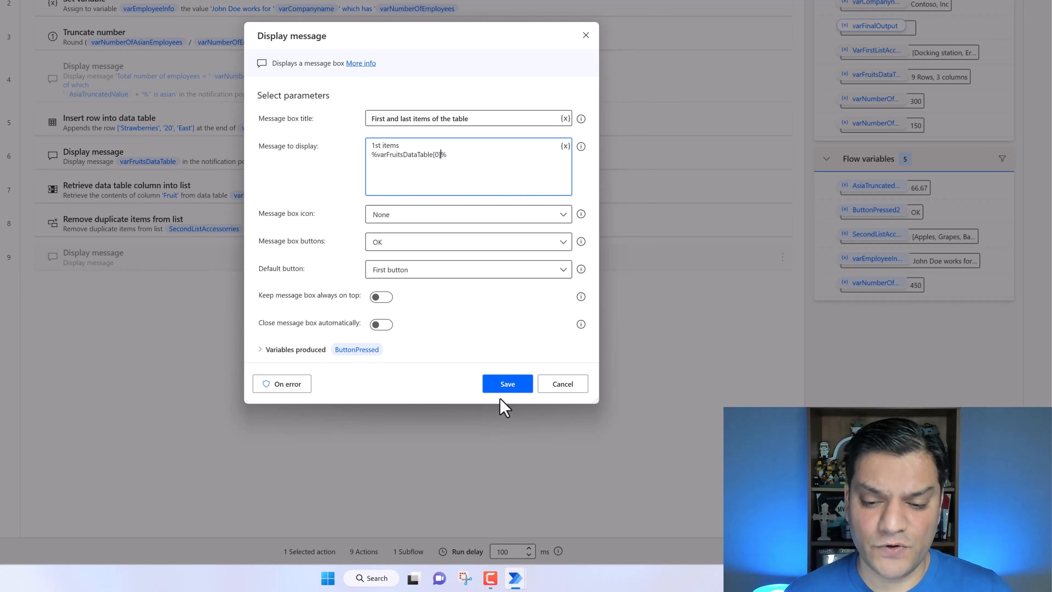
click(506, 386)
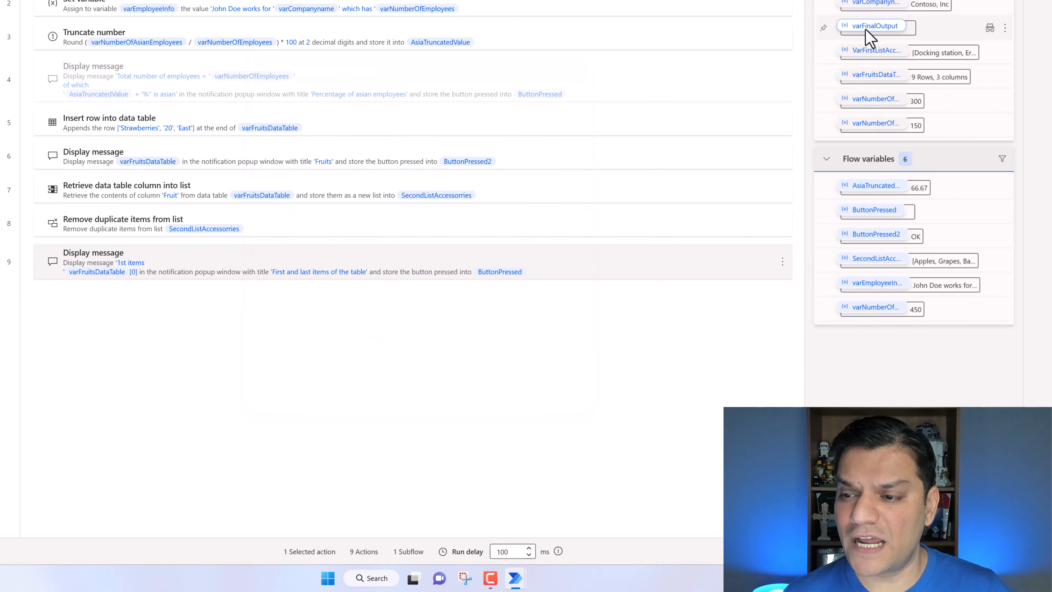
- Open the varFruitsDataTable input variable and inspect its default datatable rows, closing everything without changes
double_click(870, 80)
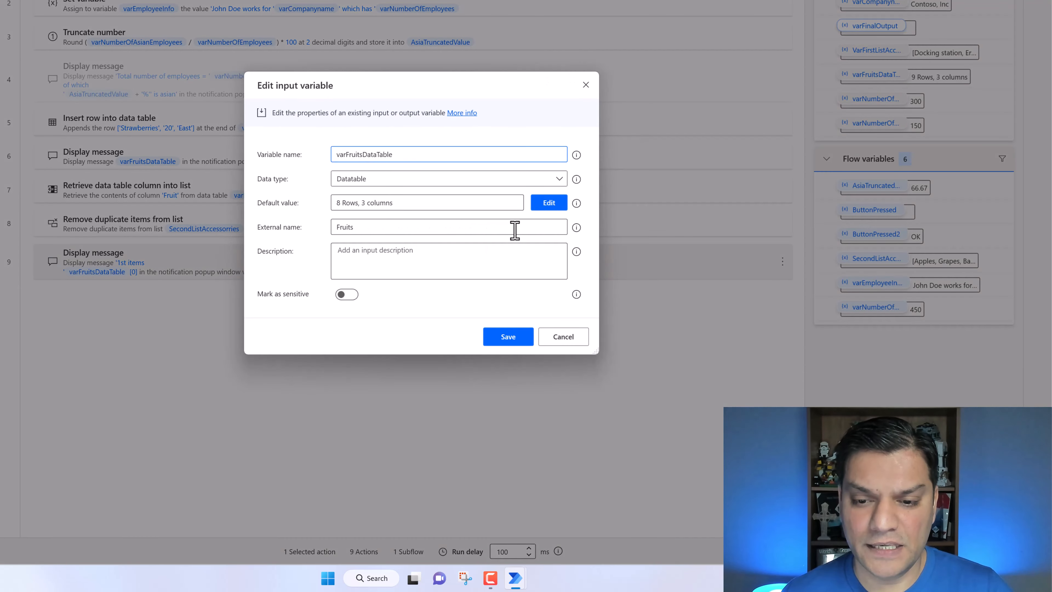
click(548, 206)
scroll(240, 262, down, 1)
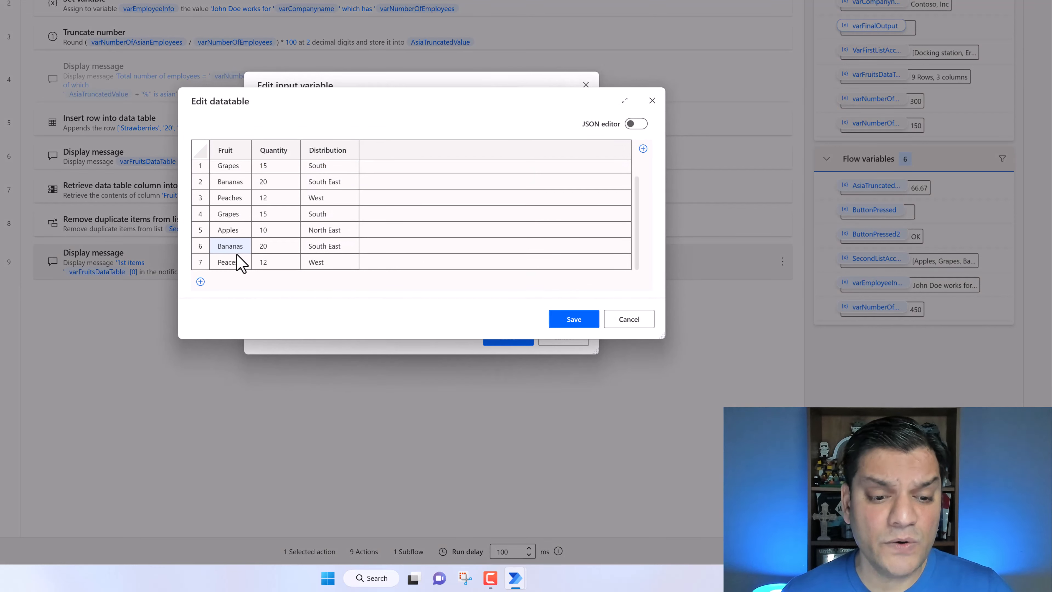
scroll(269, 265, up, 1)
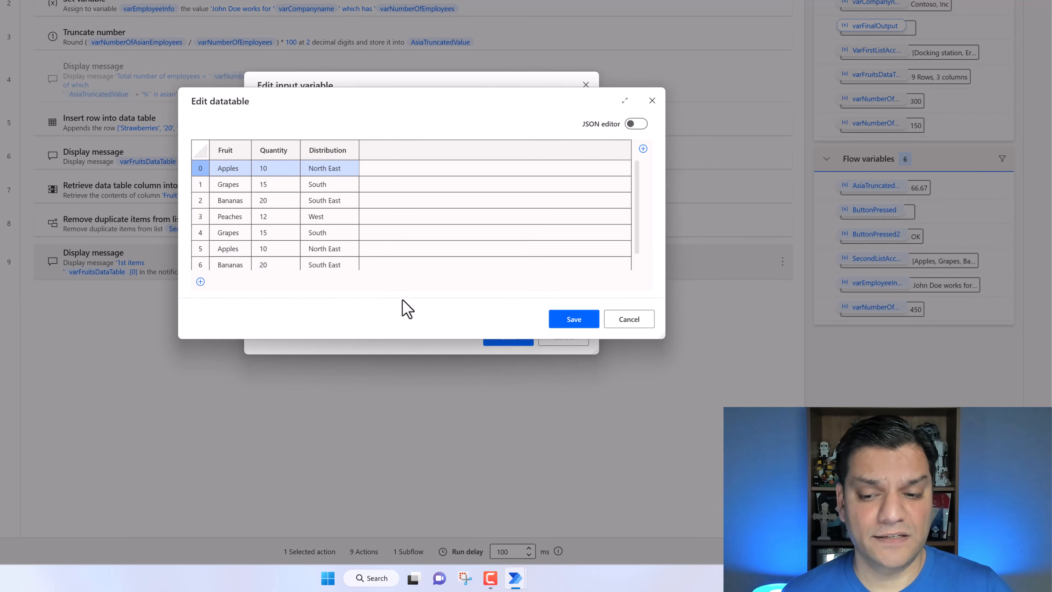
click(633, 324)
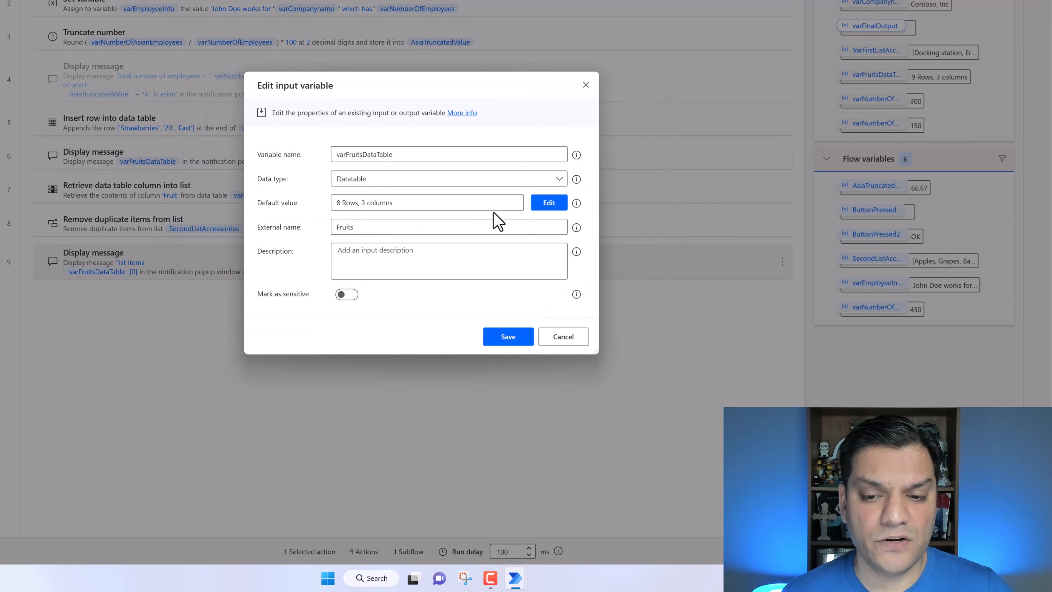
click(555, 204)
scroll(337, 248, down, 1)
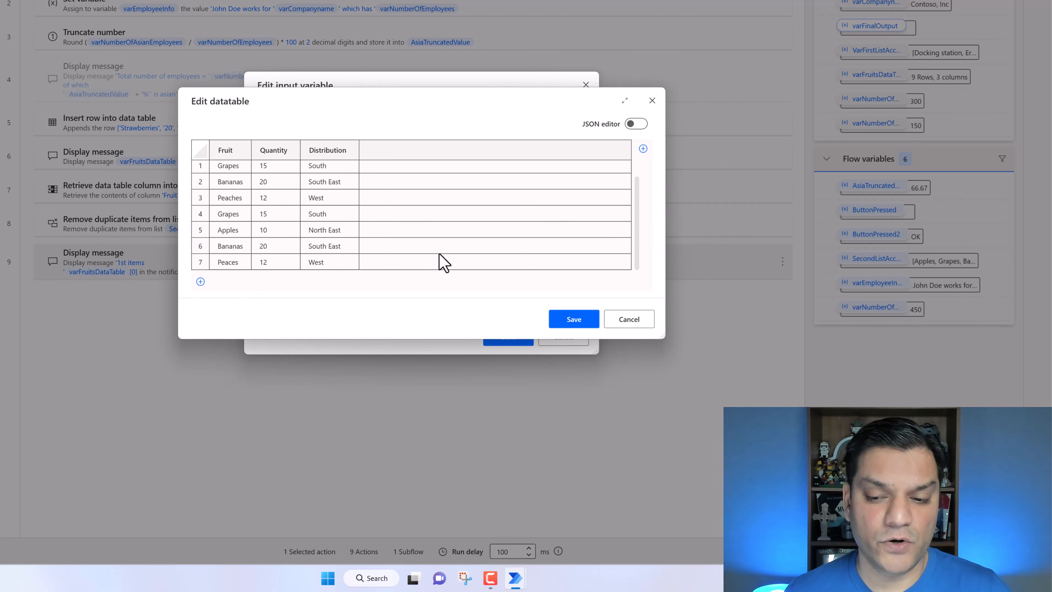
click(618, 319)
click(567, 336)
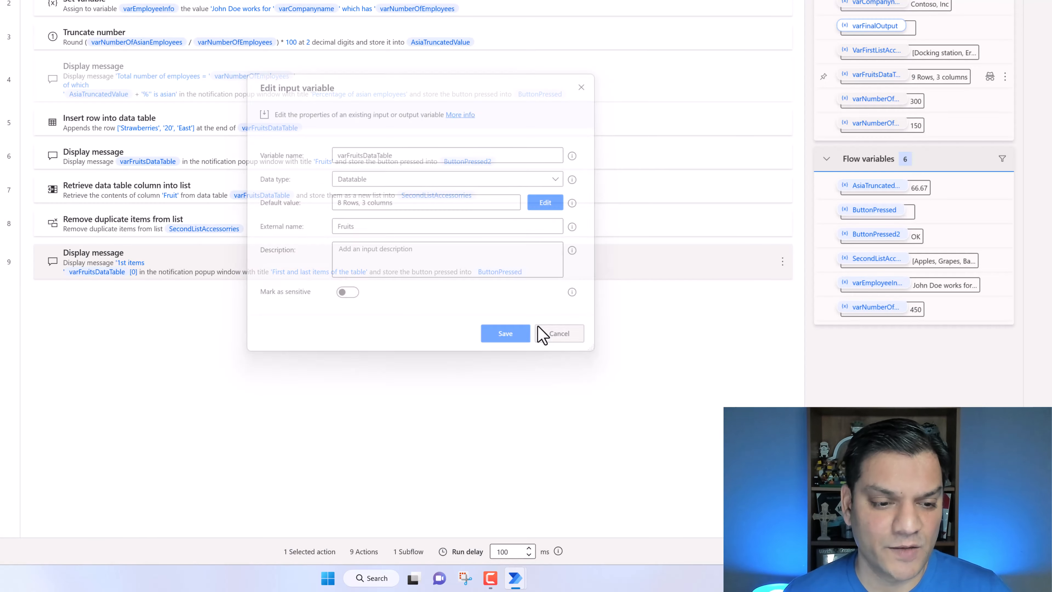
- Reopen the new Display message action and add a "Last item" line followed by the varFruitsDataTable variable
double_click(248, 267)
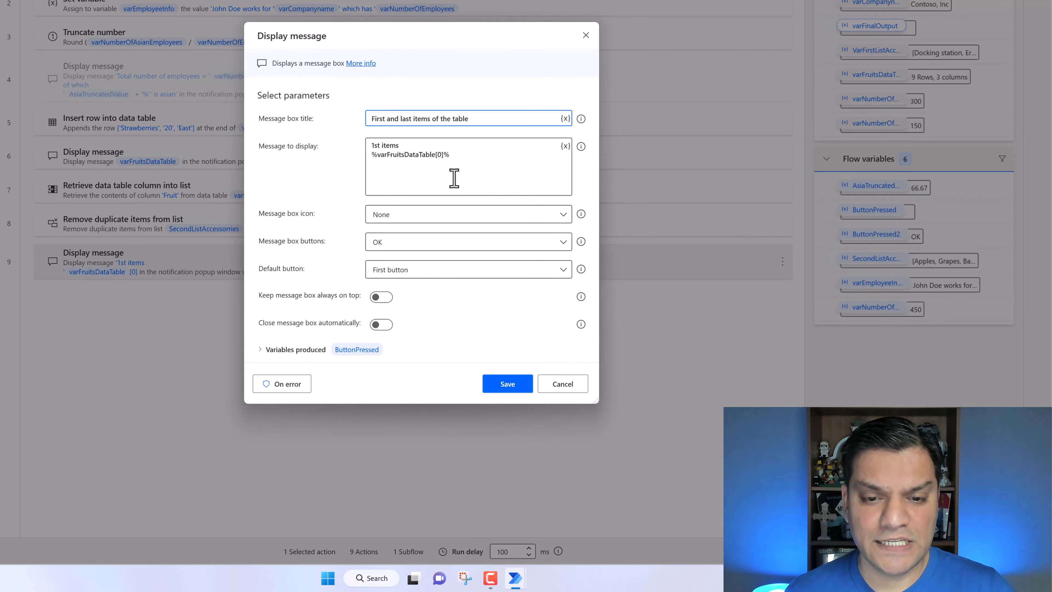
click(469, 169)
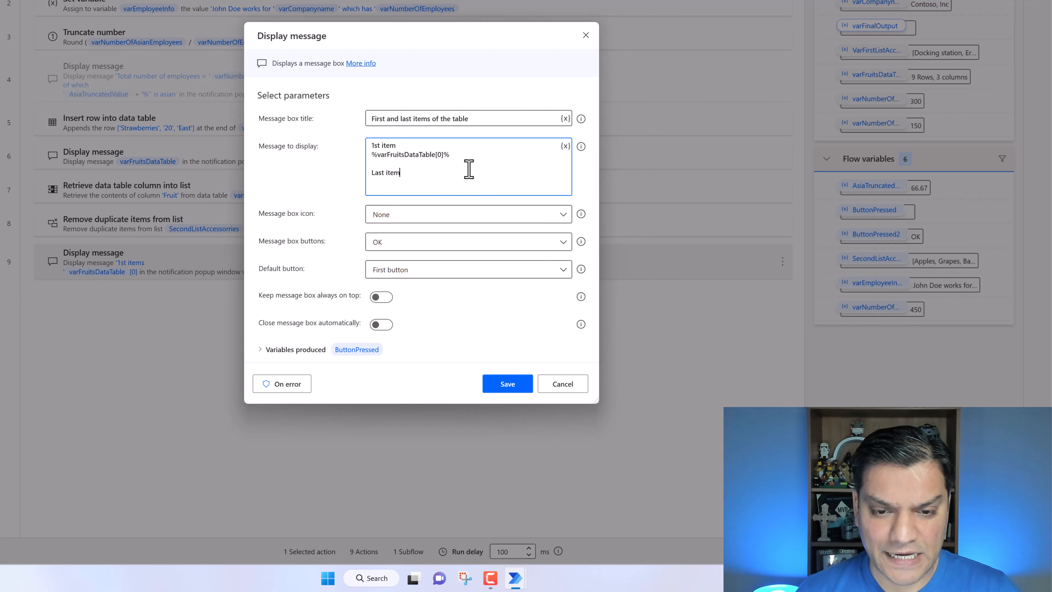
click(565, 147)
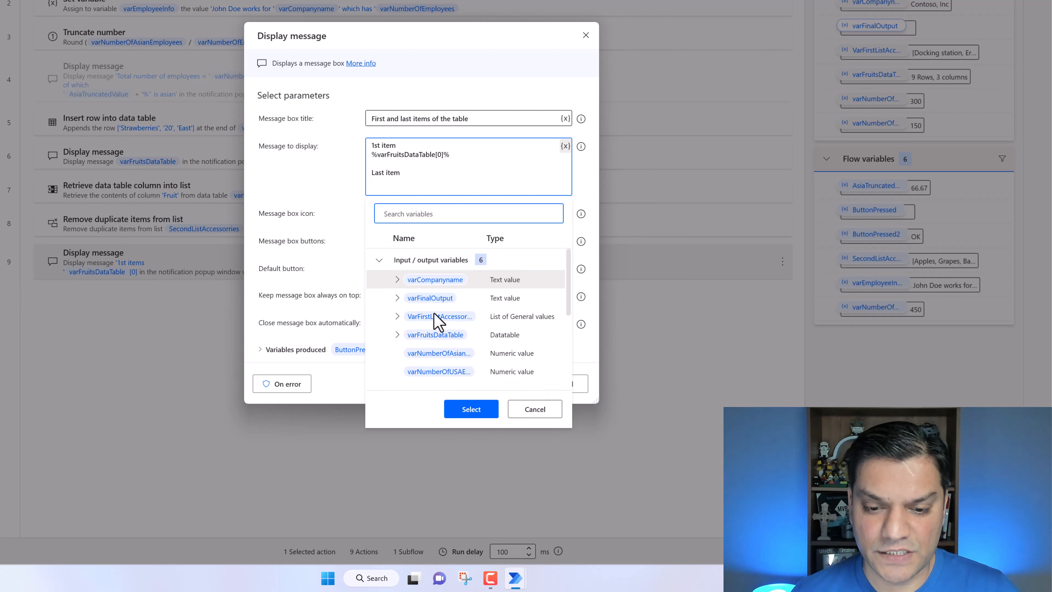
click(435, 336)
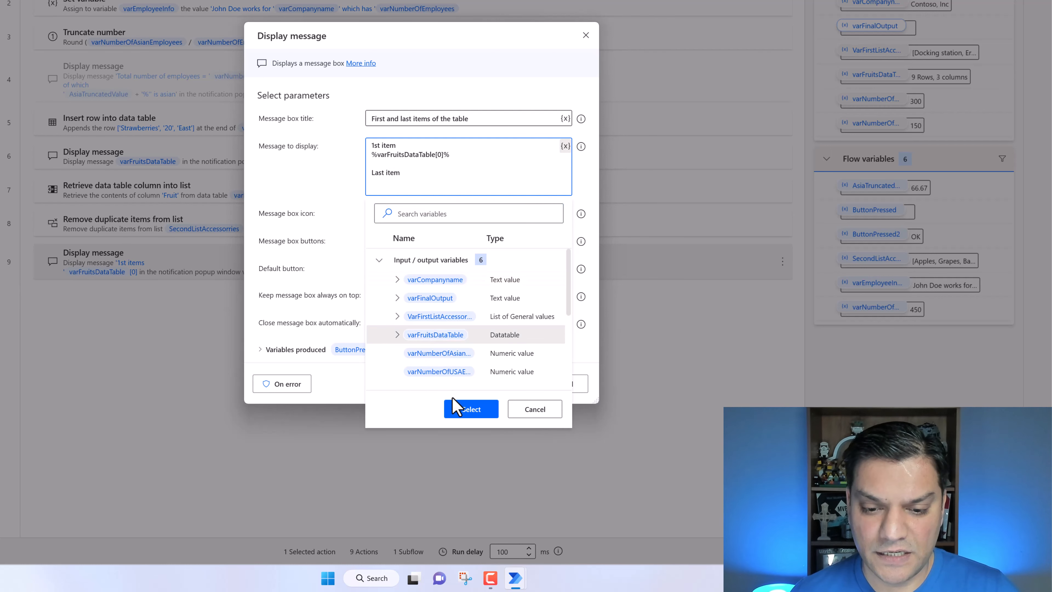
click(461, 414)
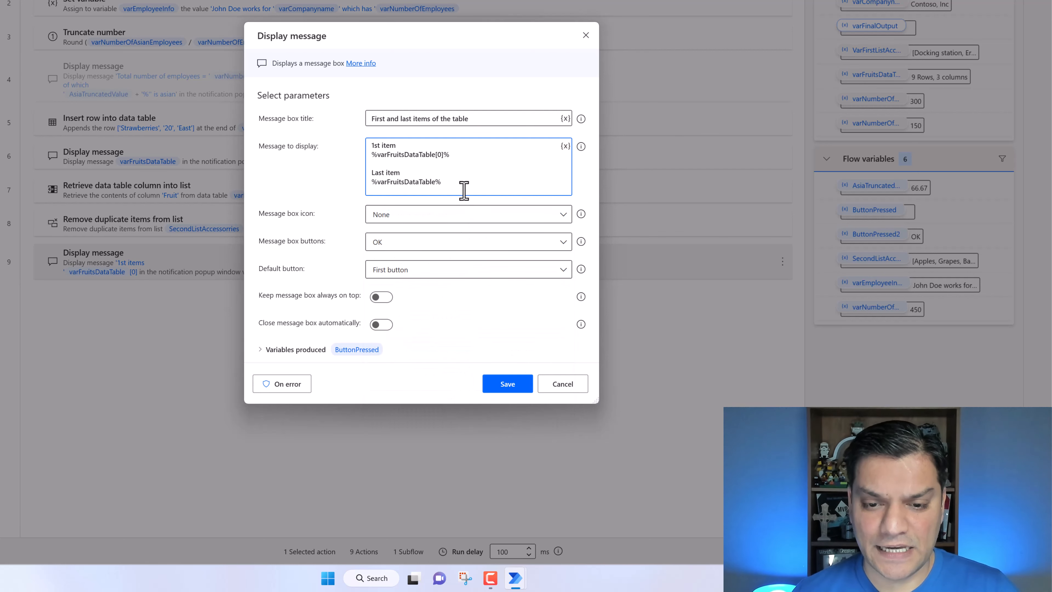
- Index the last-item variable with varFruitsDataTable.RowsCount-1 and save the action
key(Left)
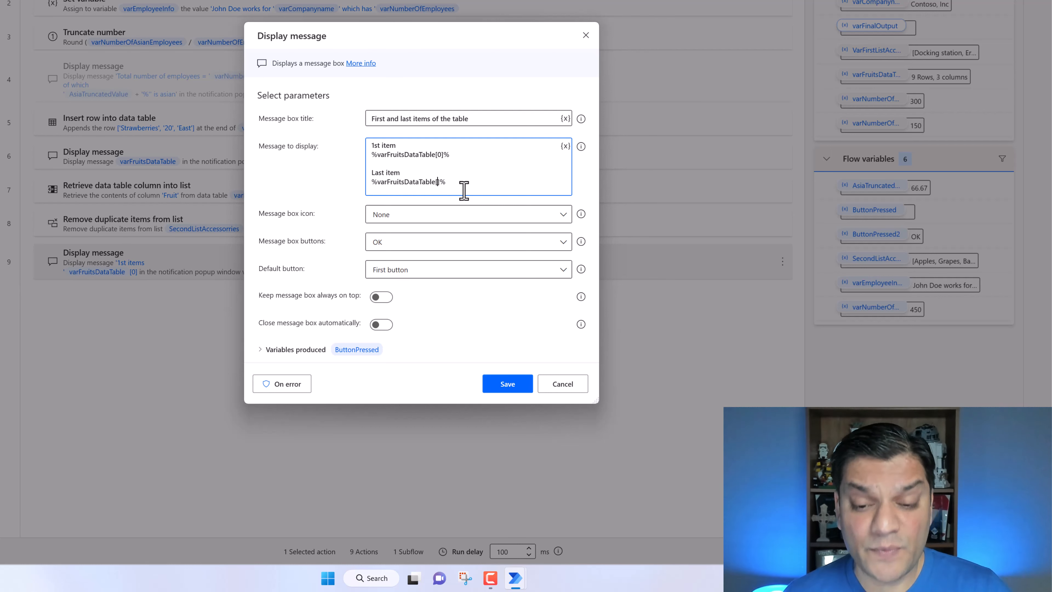
click(565, 147)
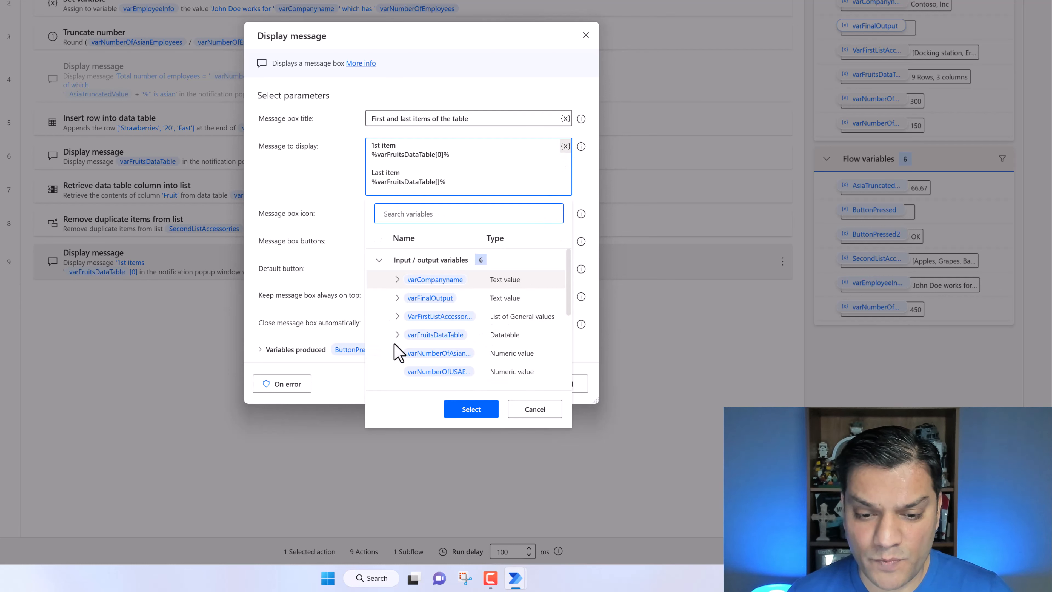
click(396, 335)
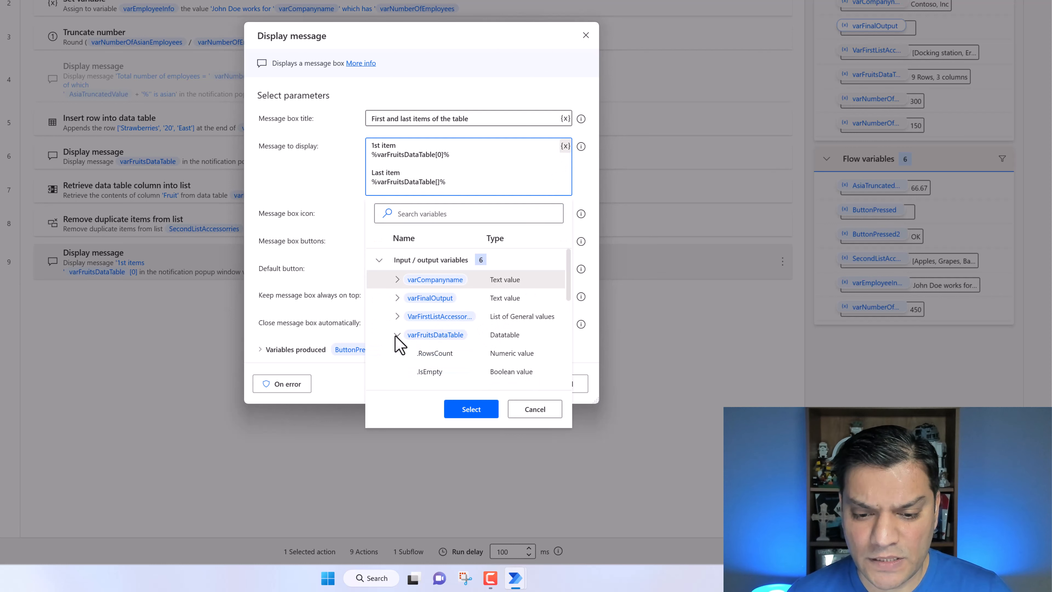
click(441, 357)
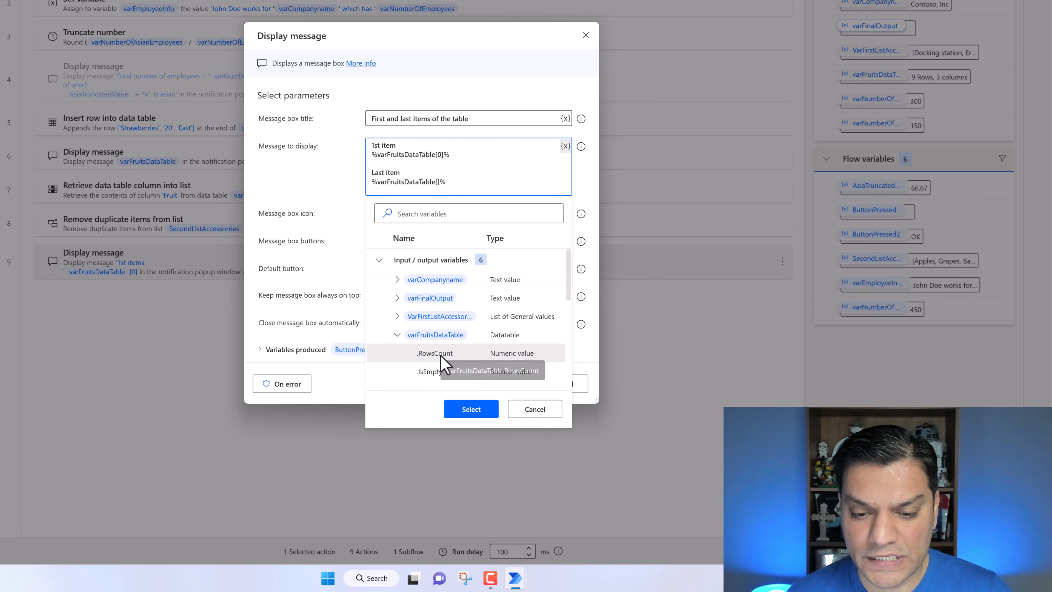
click(471, 410)
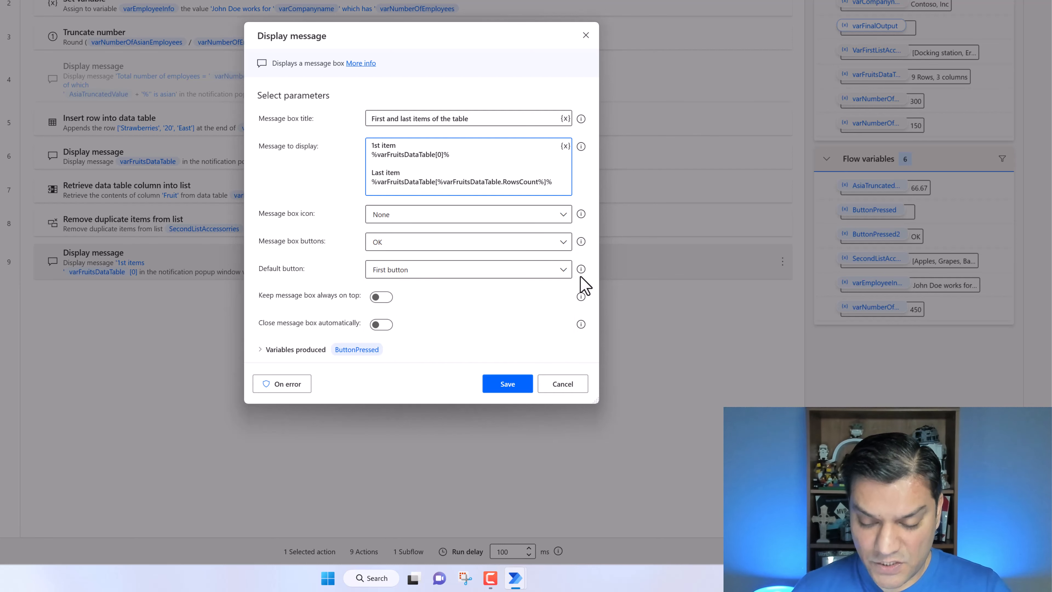
key(BackSpace)
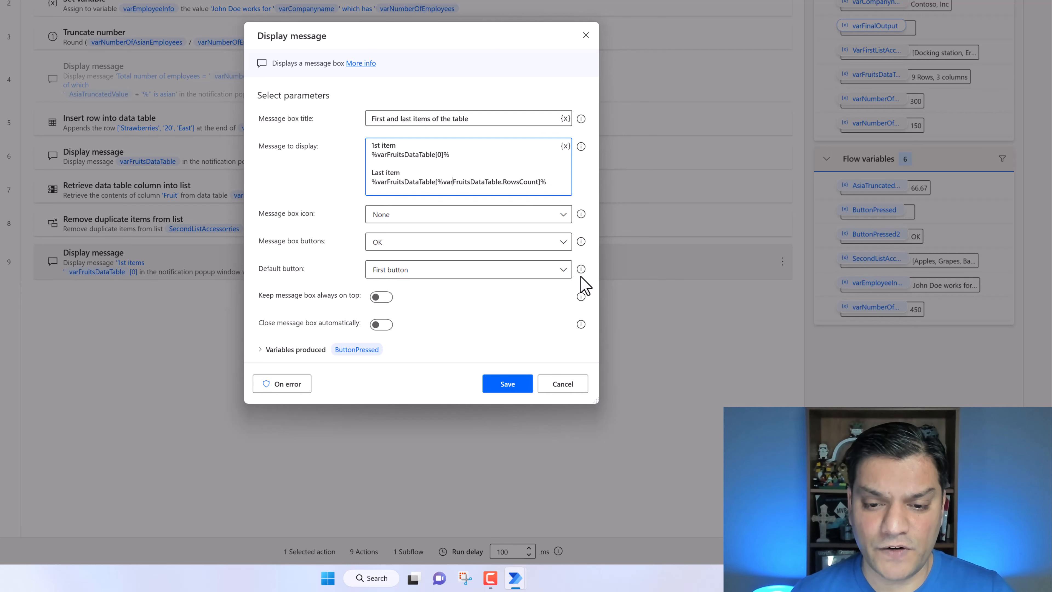
key(BackSpace)
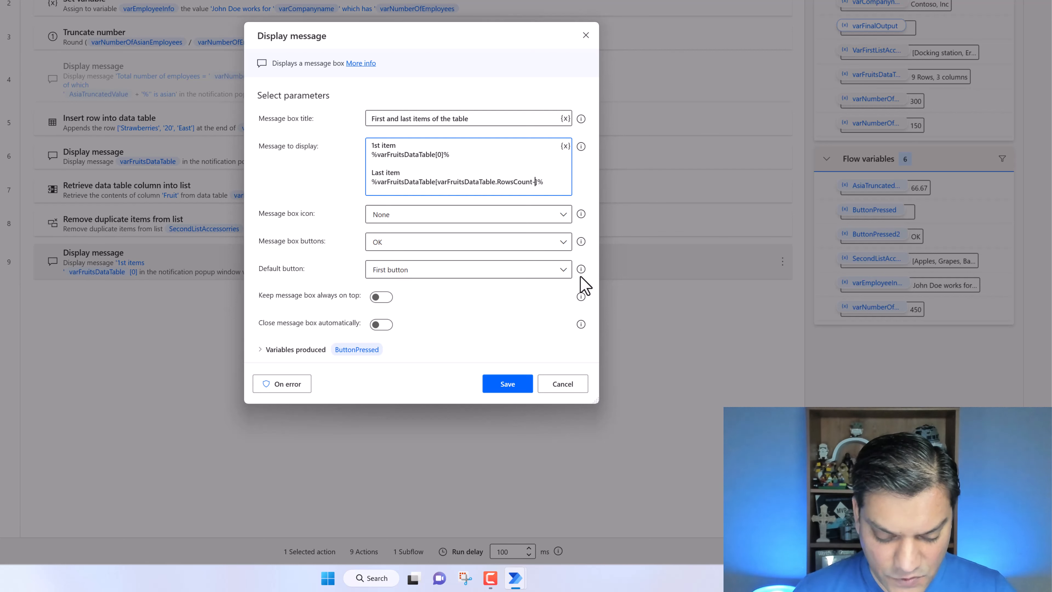
text(1)
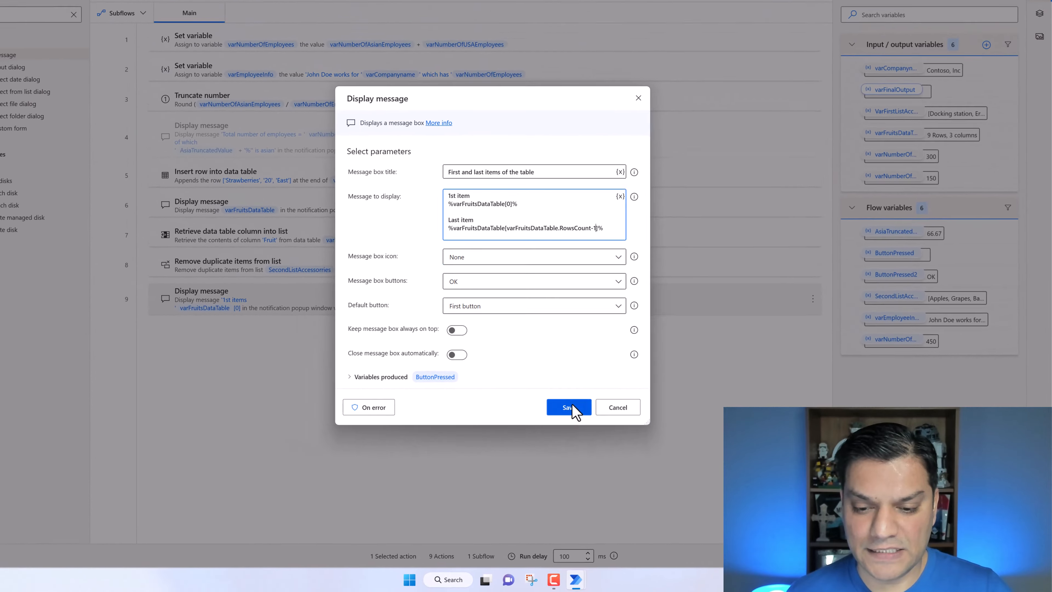
click(569, 407)
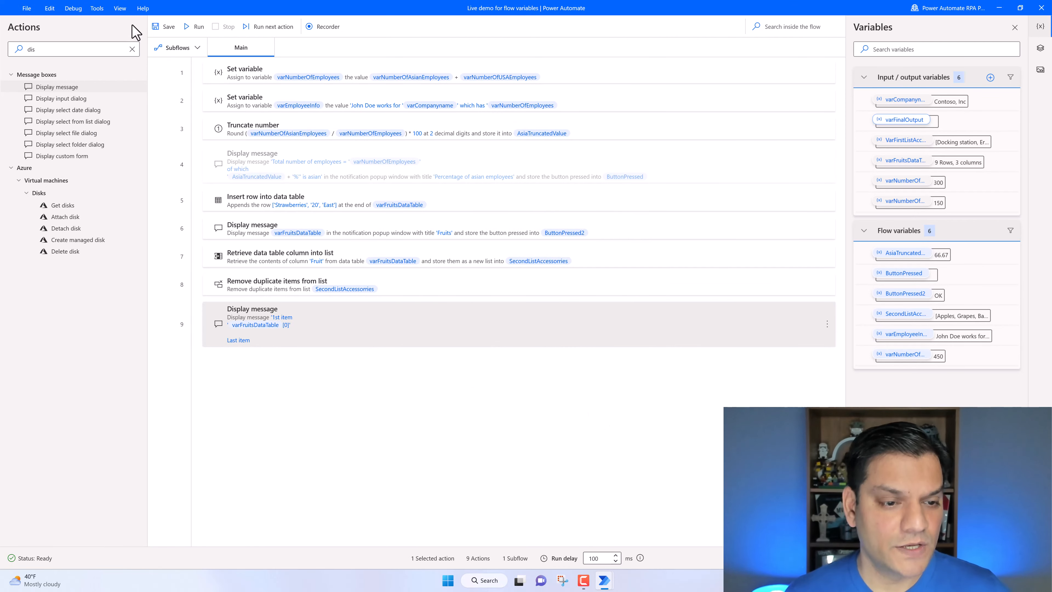
- Run the flow and dismiss the Fruits message
click(195, 27)
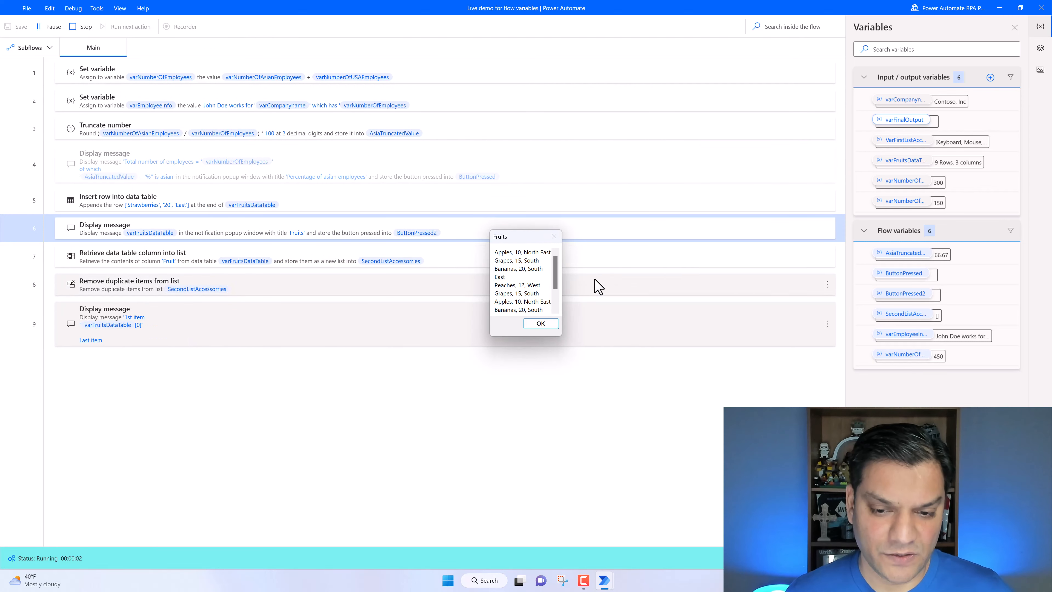
click(537, 323)
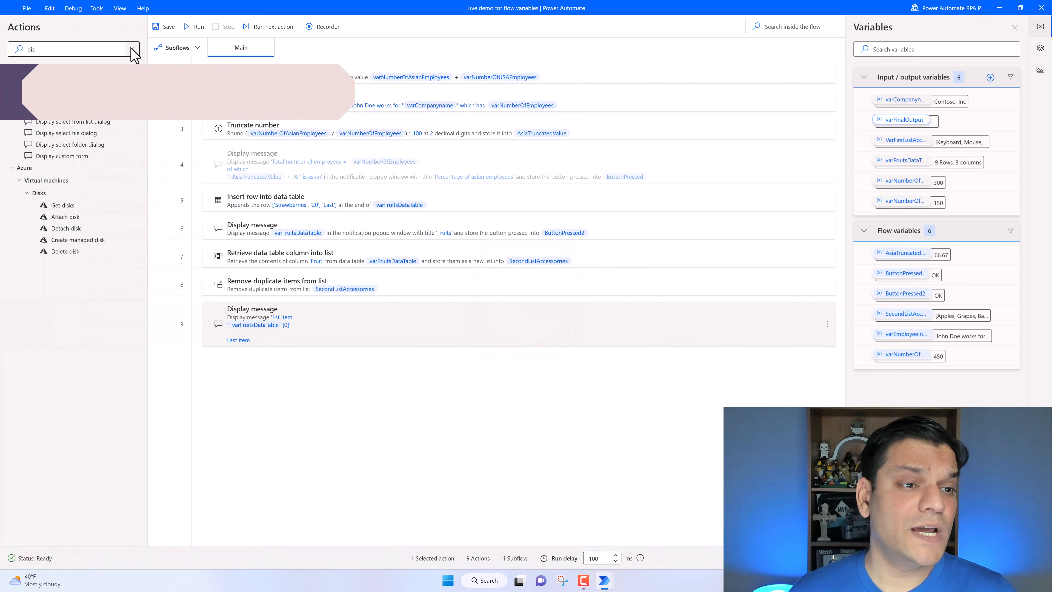
- Add a Convert JSON to custom object action whose JSON holds name "John", age 30 and cars "Ford", "BMW", "Fiat"
click(133, 48)
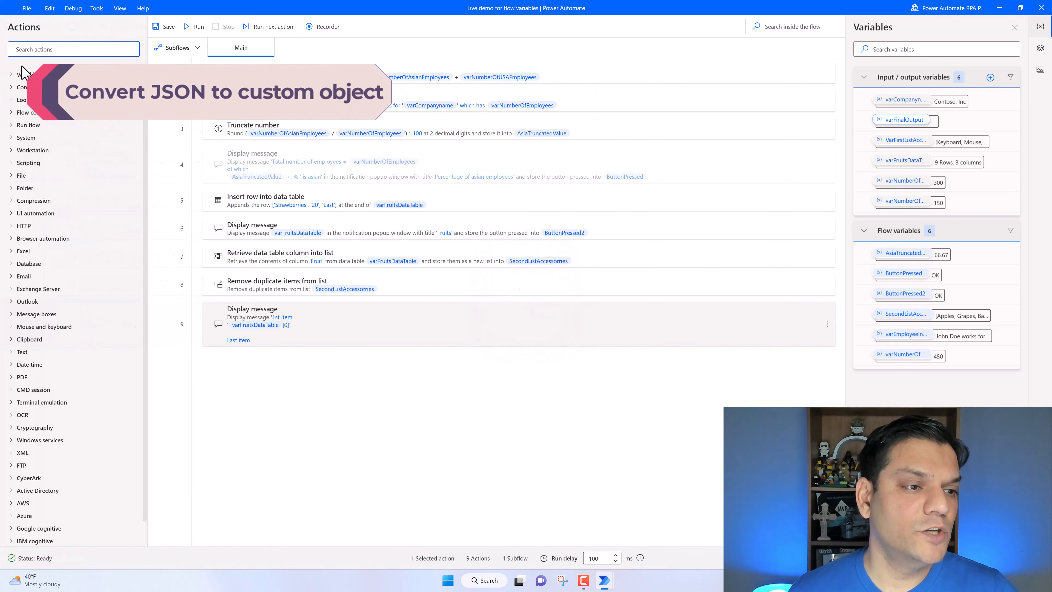
click(9, 77)
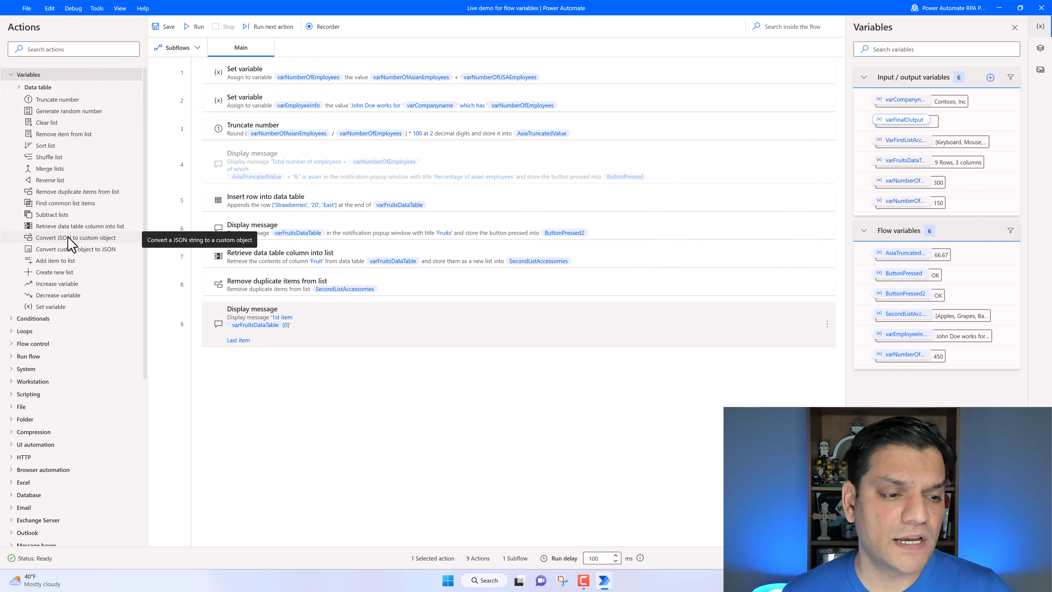
drag(70, 239, 315, 365)
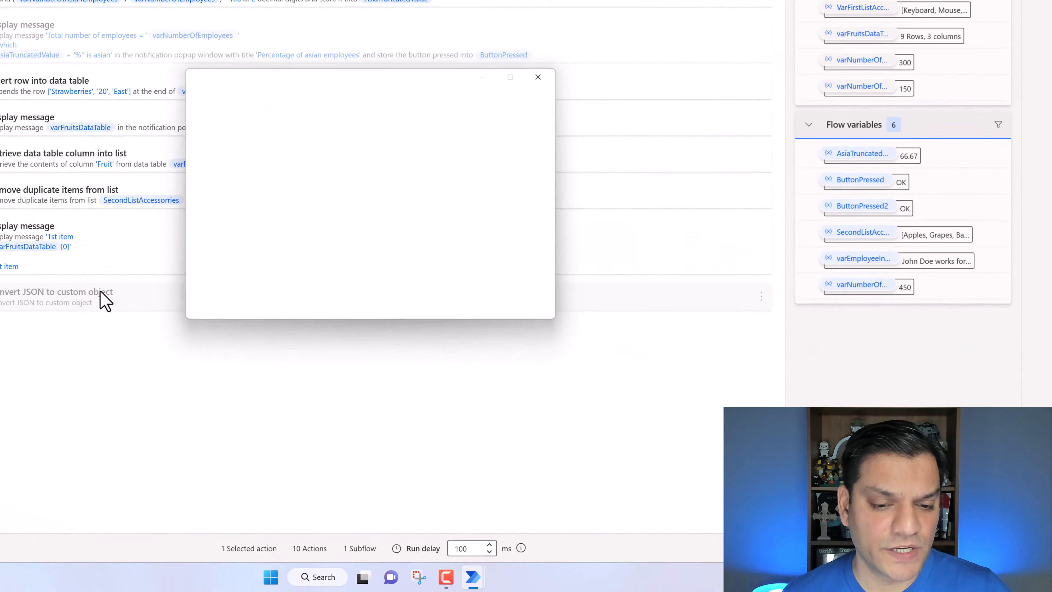
click(282, 185)
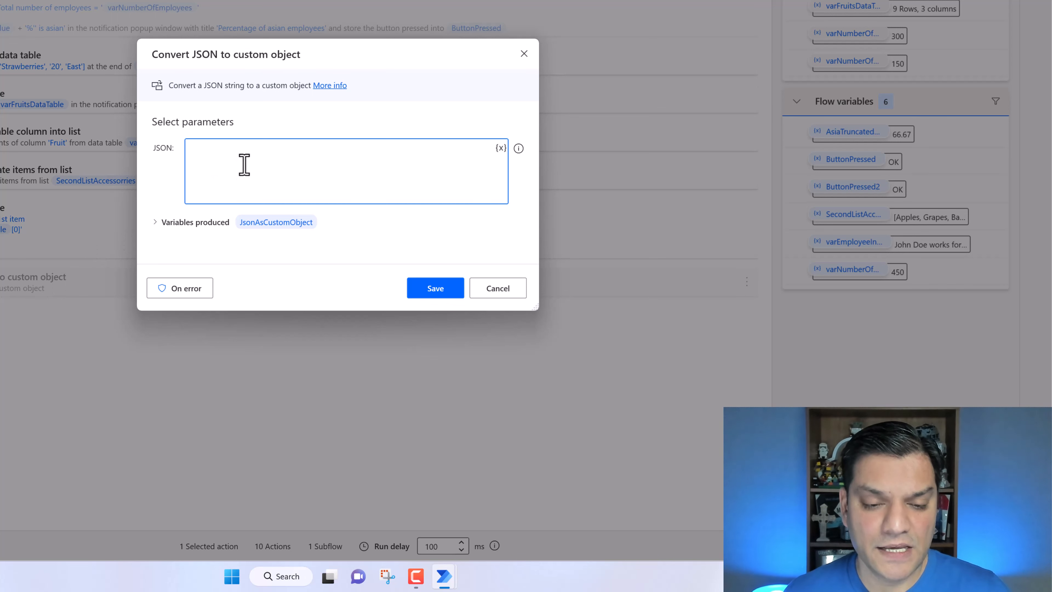
text({ "name":"John", "age":30, "cars":["Ford", "BMW", "Fiat"] })
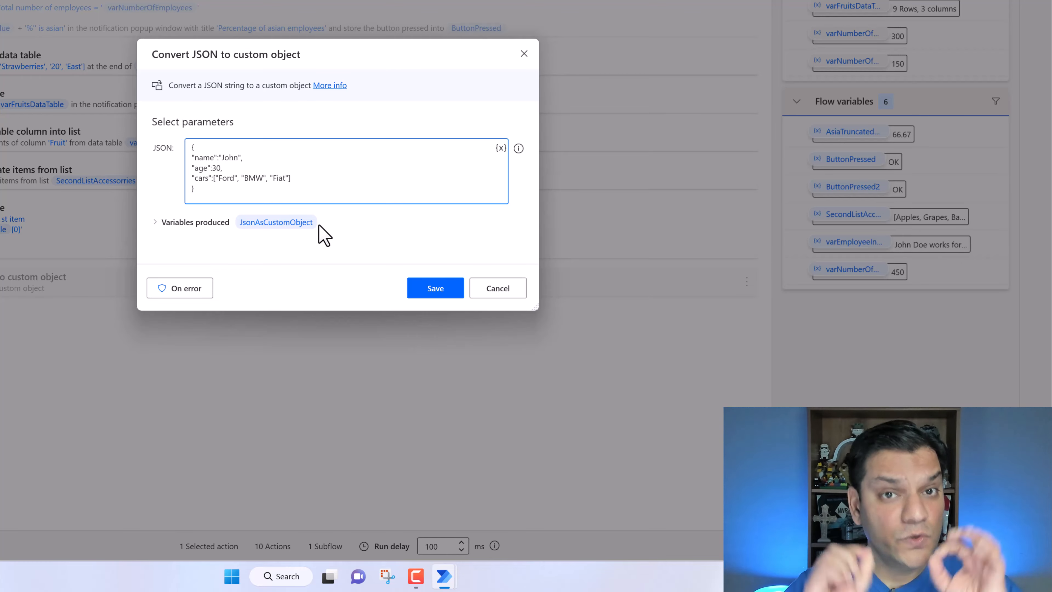
click(435, 288)
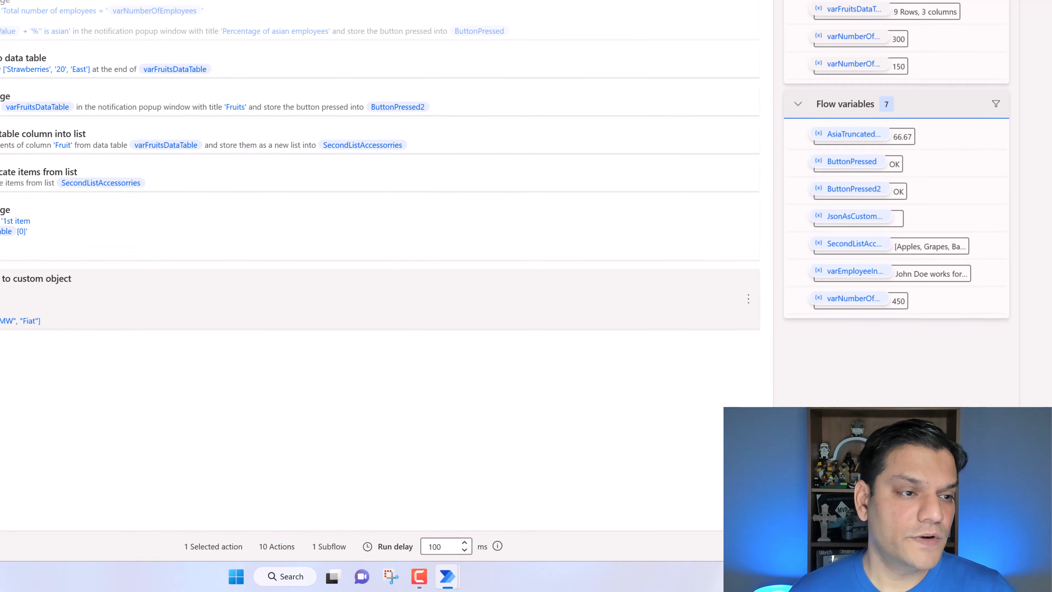
click(93, 49)
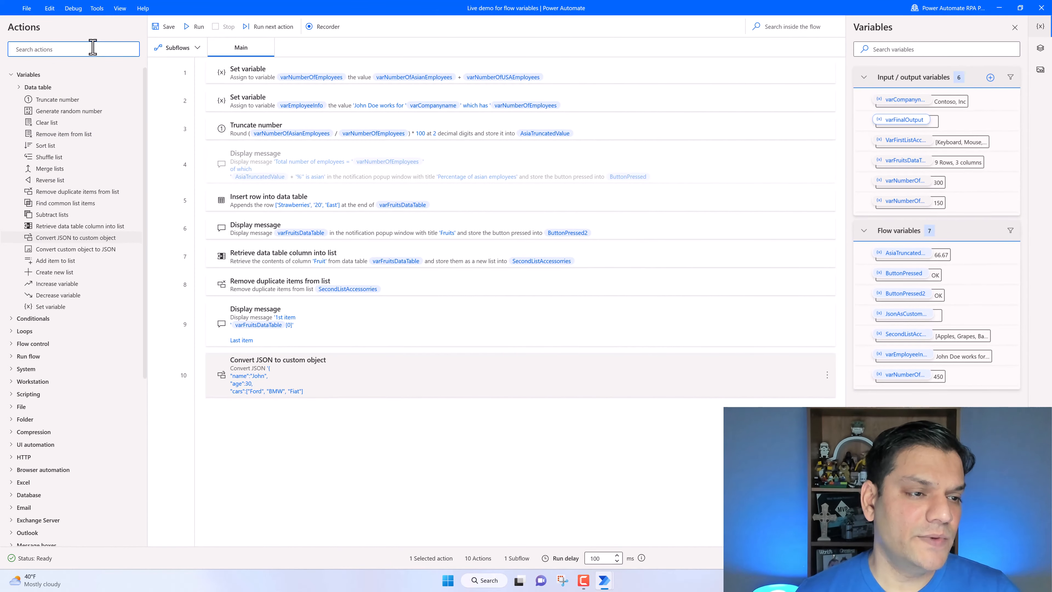
text(dis)
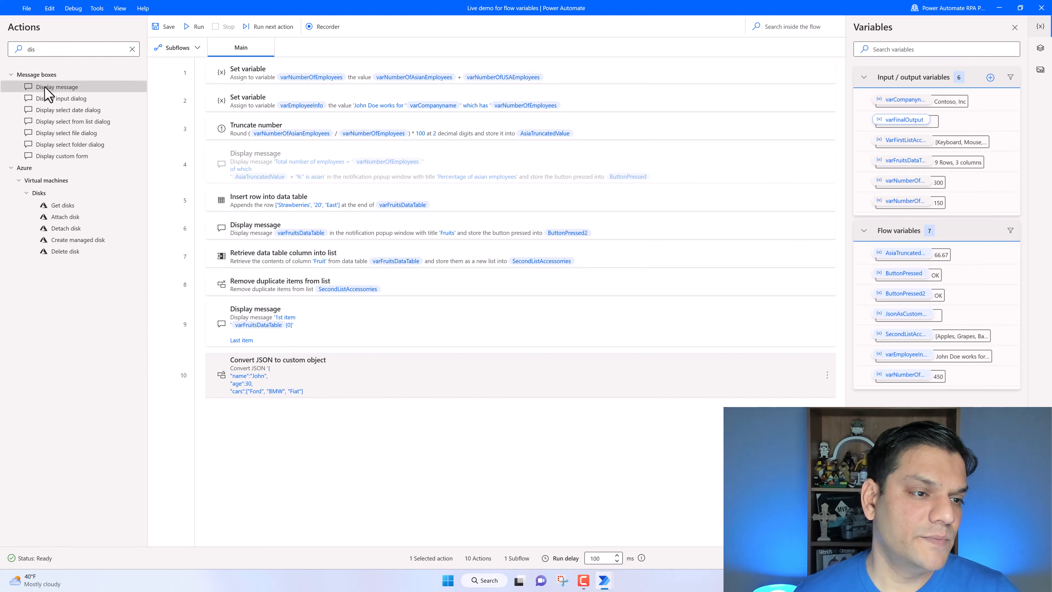
drag(46, 89, 298, 415)
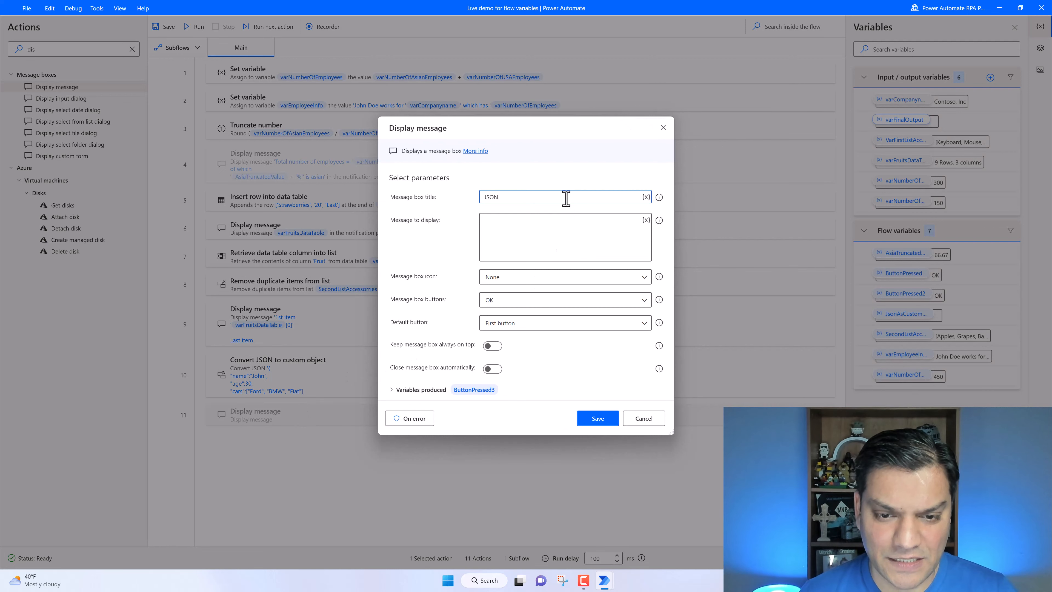
click(597, 224)
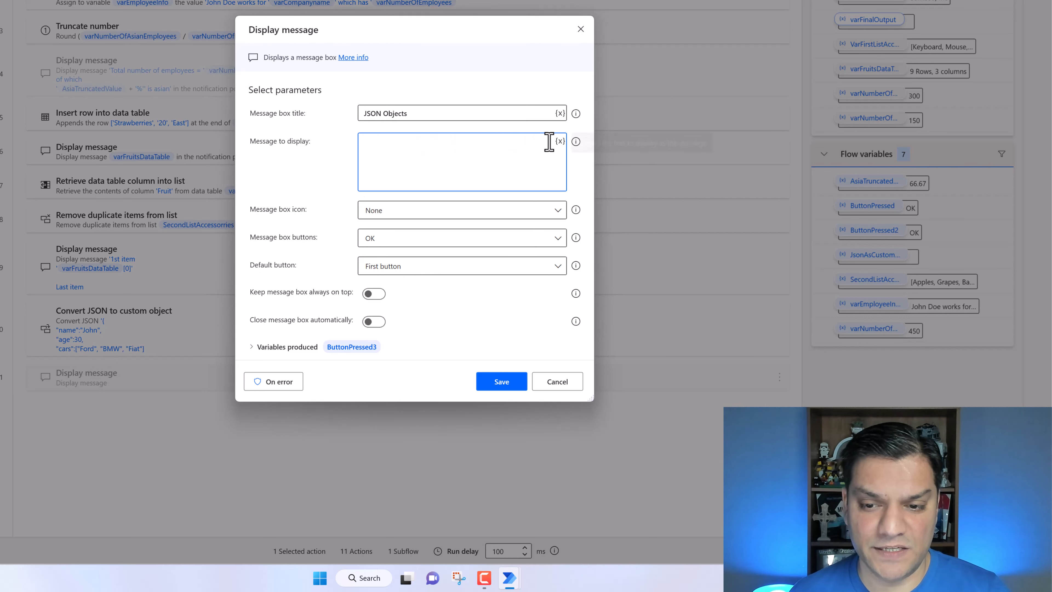
click(558, 381)
double_click(243, 322)
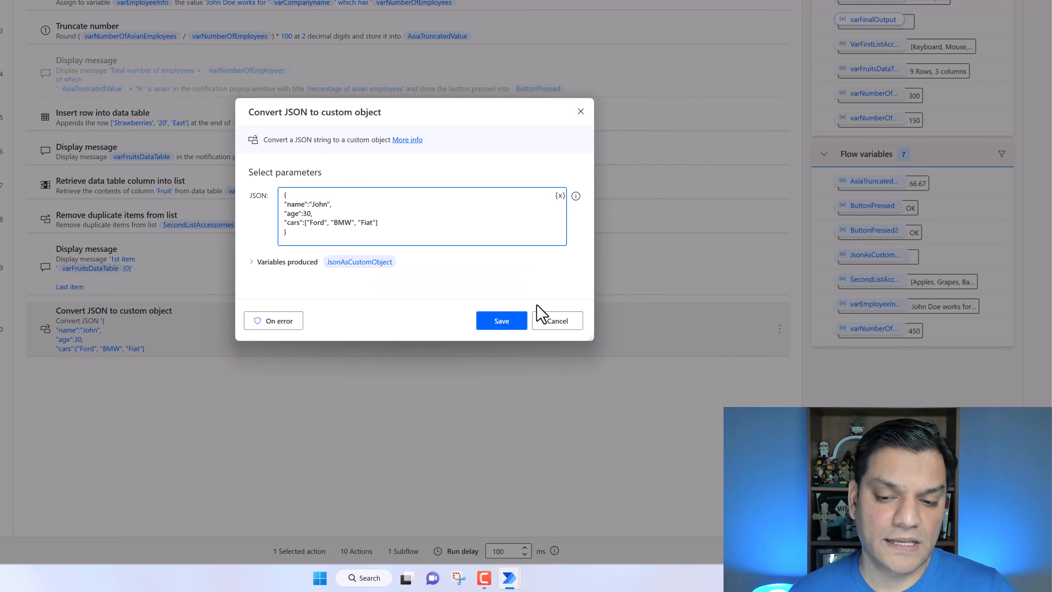
click(475, 320)
- Add a Display message action titled JSON and insert the JsonAsCustomObject variable into its message
drag(4, 199, 119, 356)
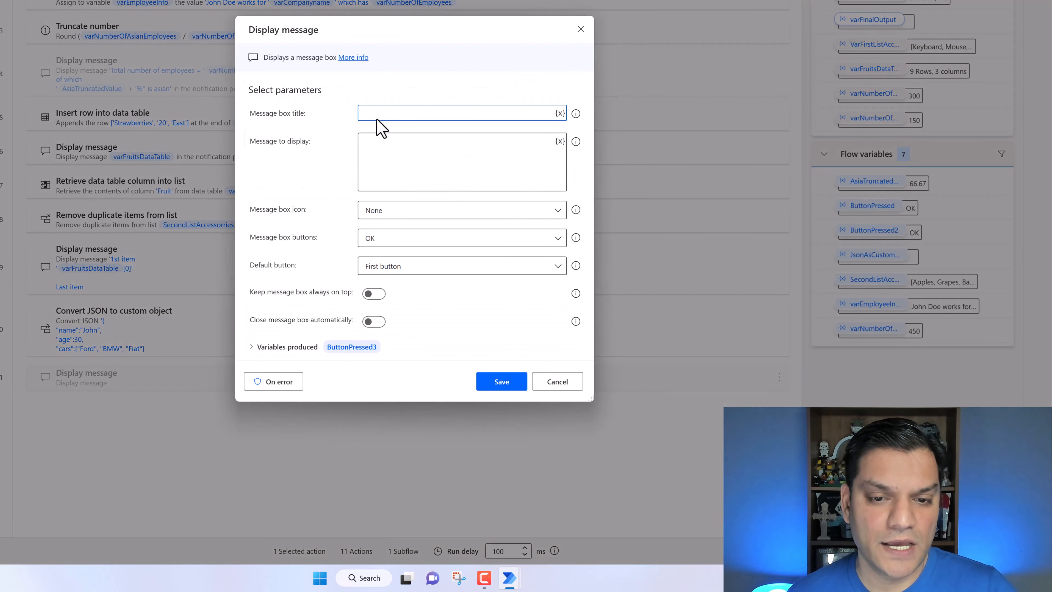
text(JSON)
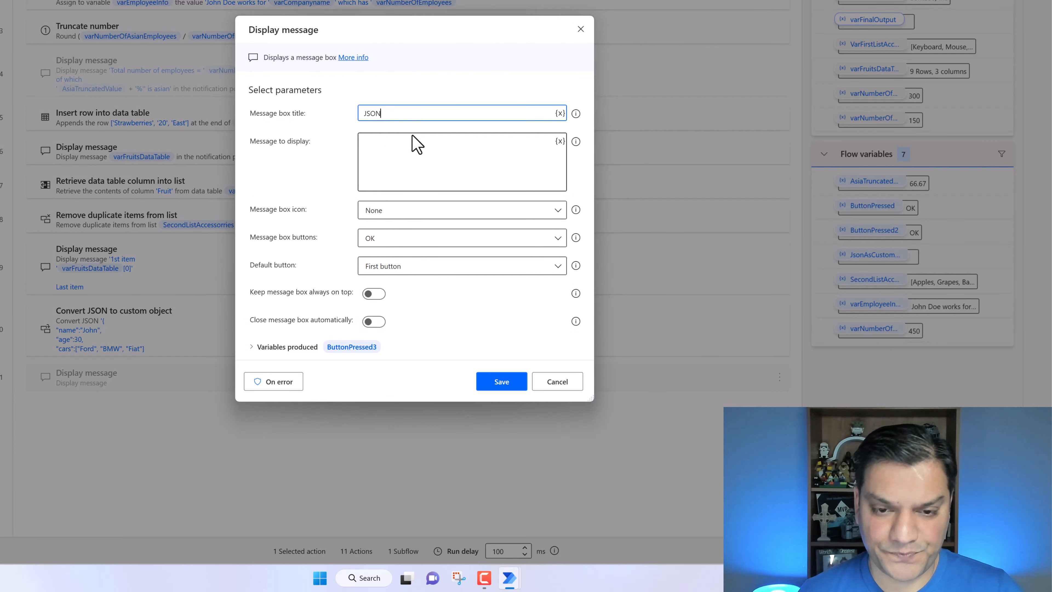
click(414, 144)
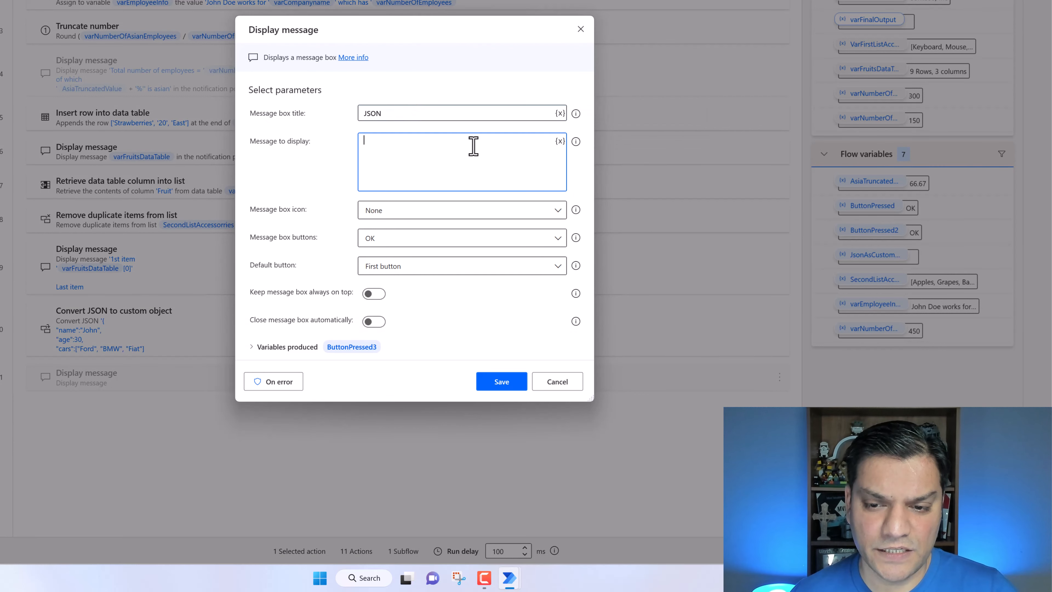
click(559, 142)
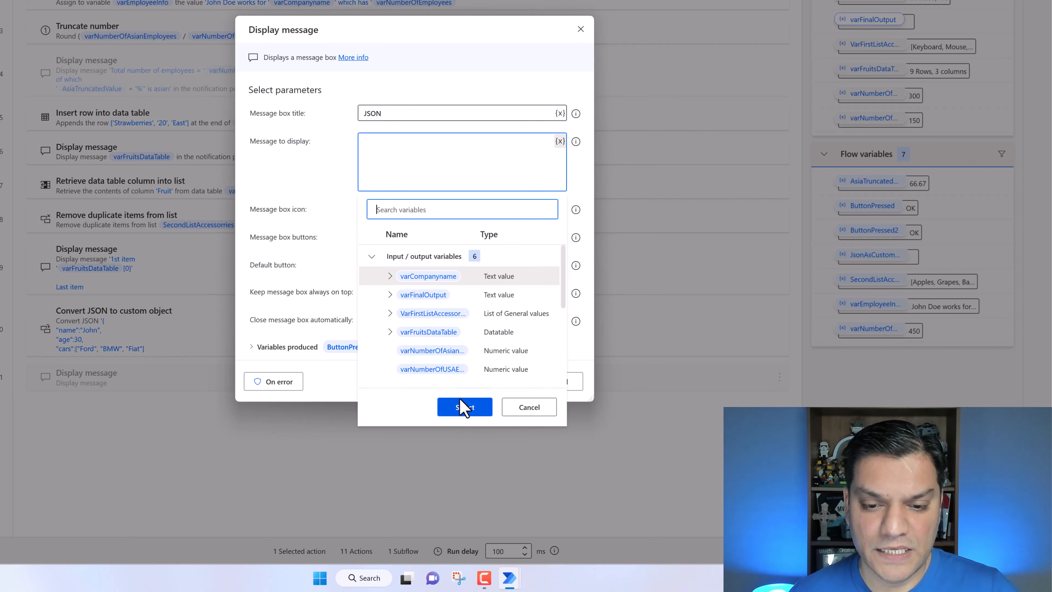
scroll(530, 331, down, 1)
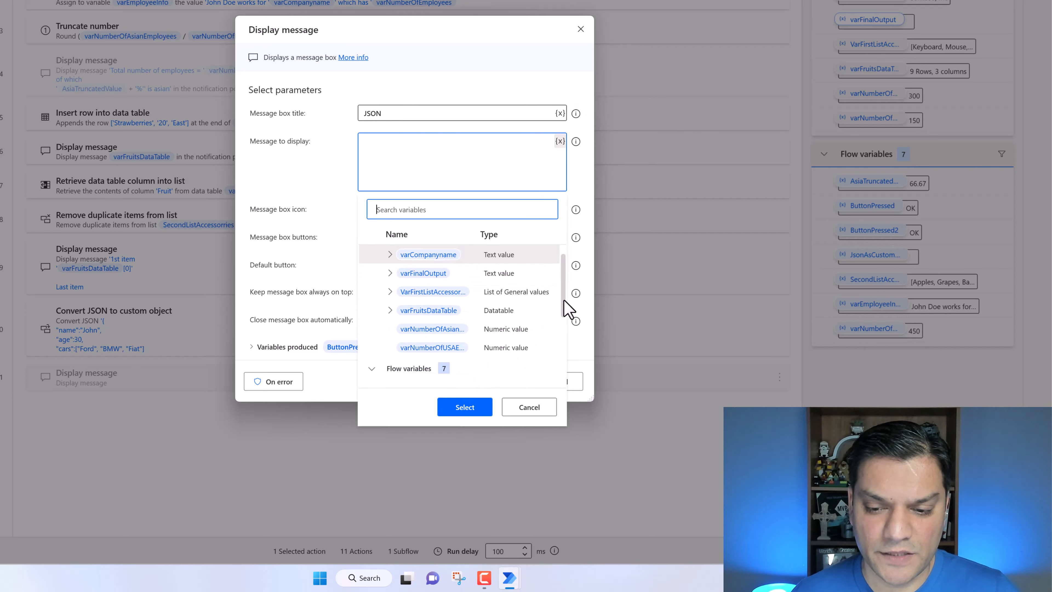
drag(564, 305, 564, 381)
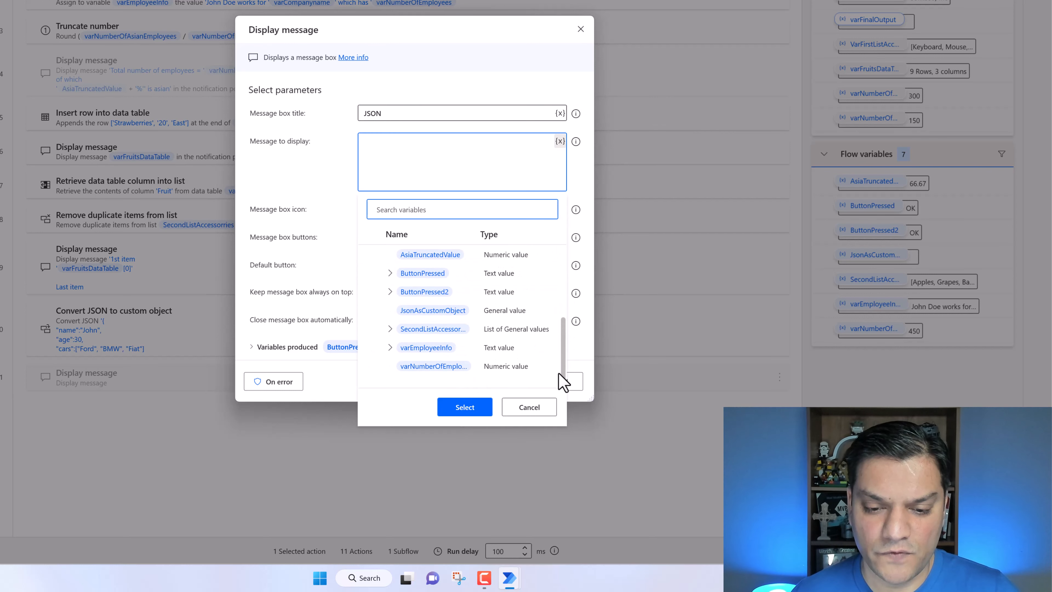
click(423, 314)
click(476, 410)
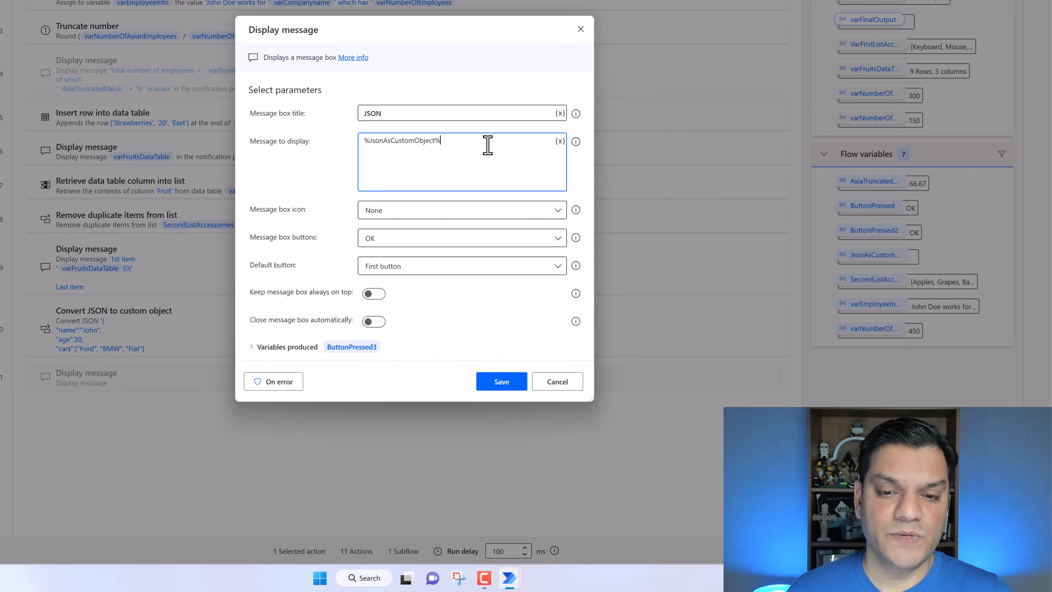
- Make the message three lines showing JsonAsCustomObject.name, JsonAsCustomObject.age and JsonAsCustomObject.cars[1], and save the action
key(ctrl+a)
key(ctrl+c)
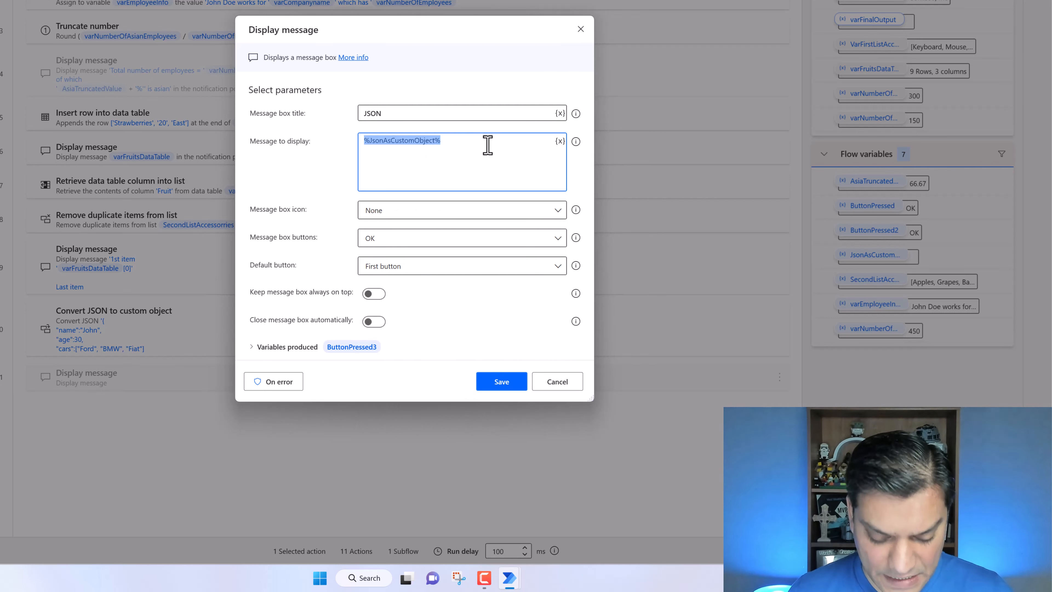
click(488, 145)
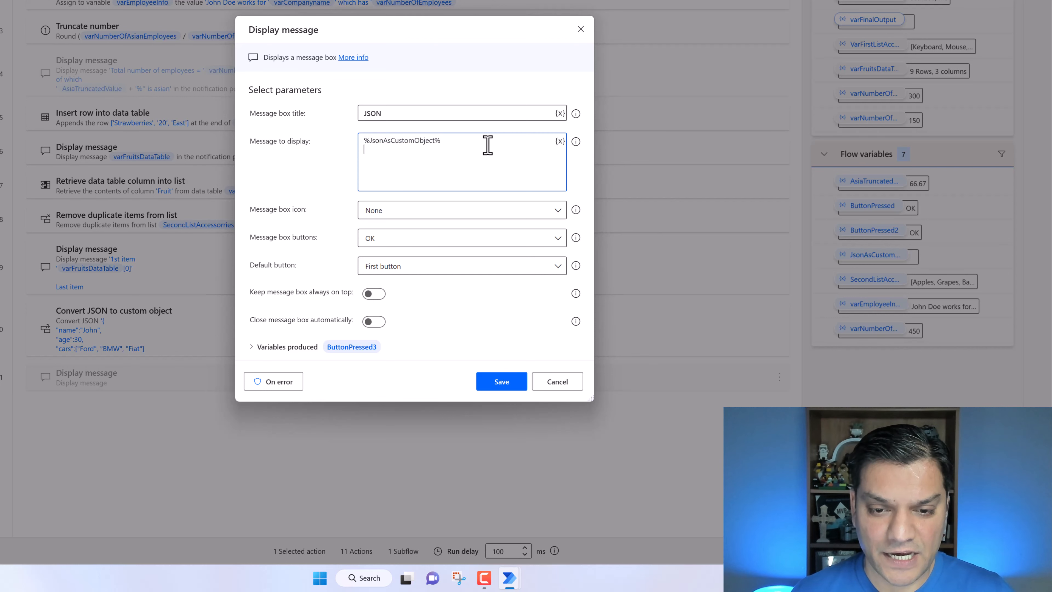
key(ctrl+v)
key(ctrl+v)
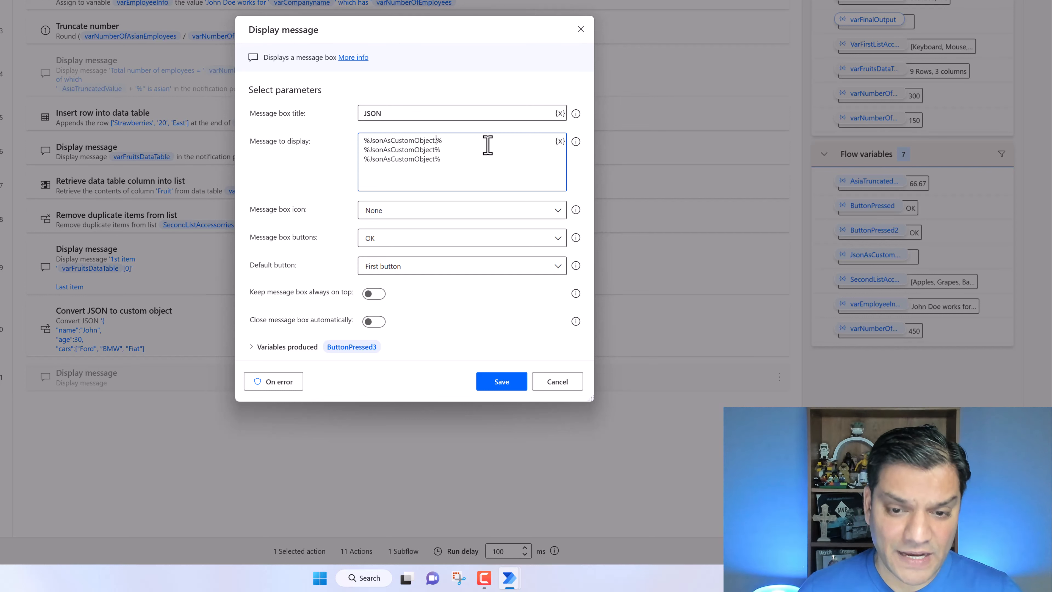
text(.)
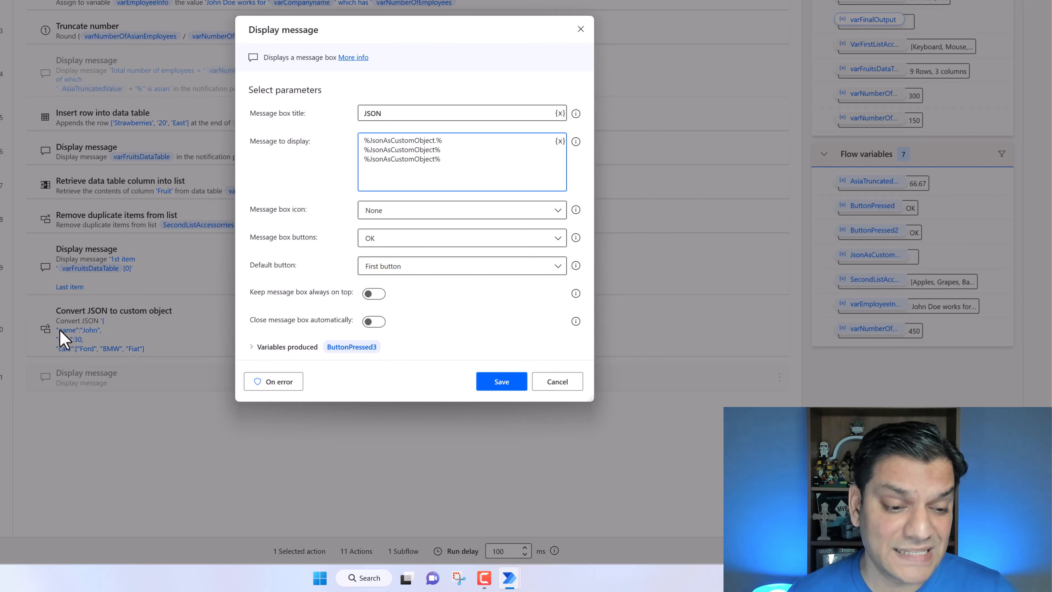
click(450, 140)
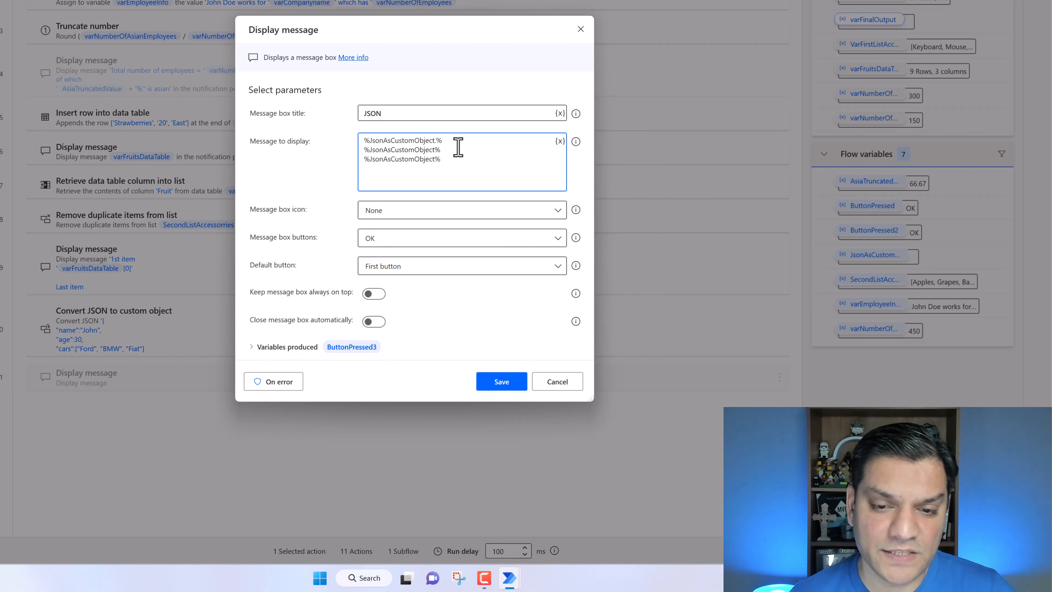
text(.na)
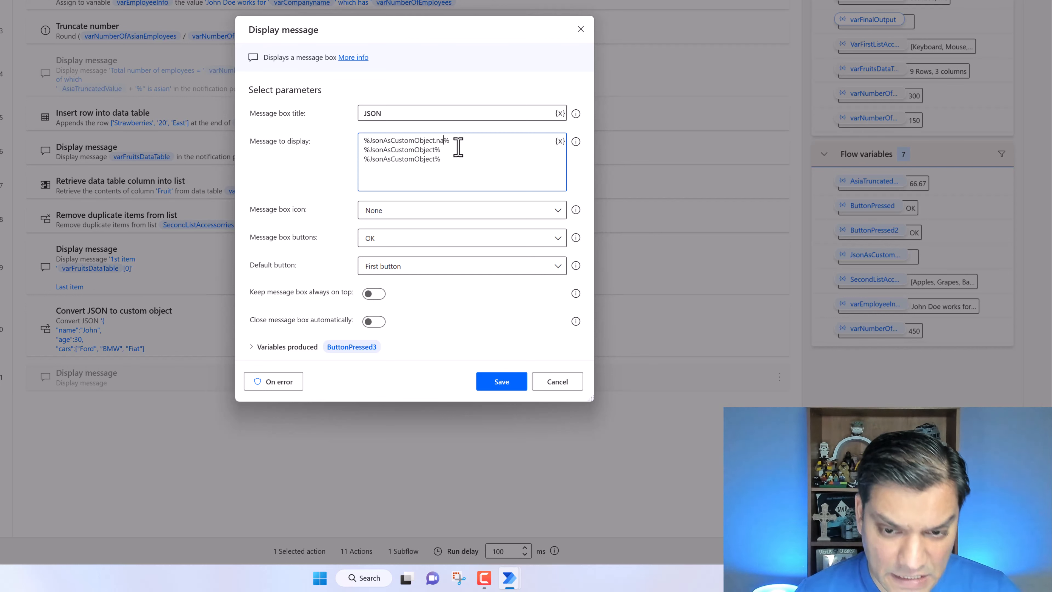
text(me)
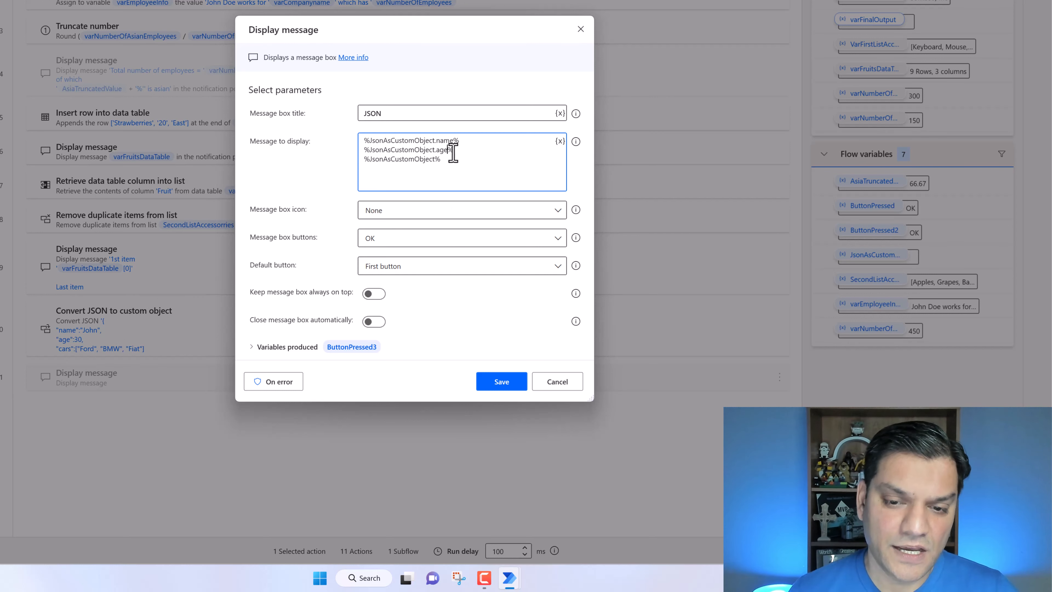
text(.cars)
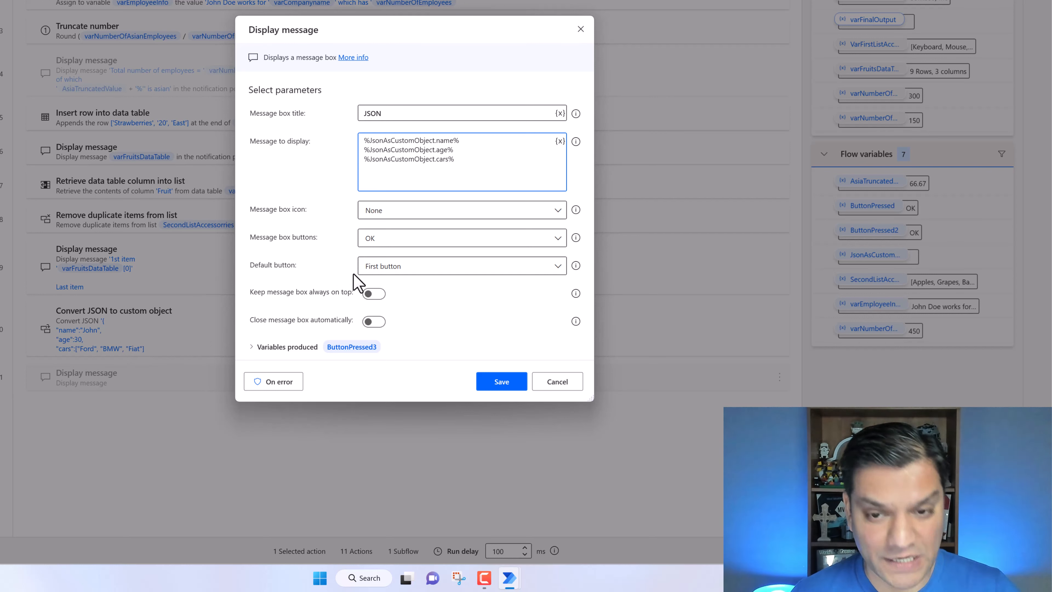
text([1)
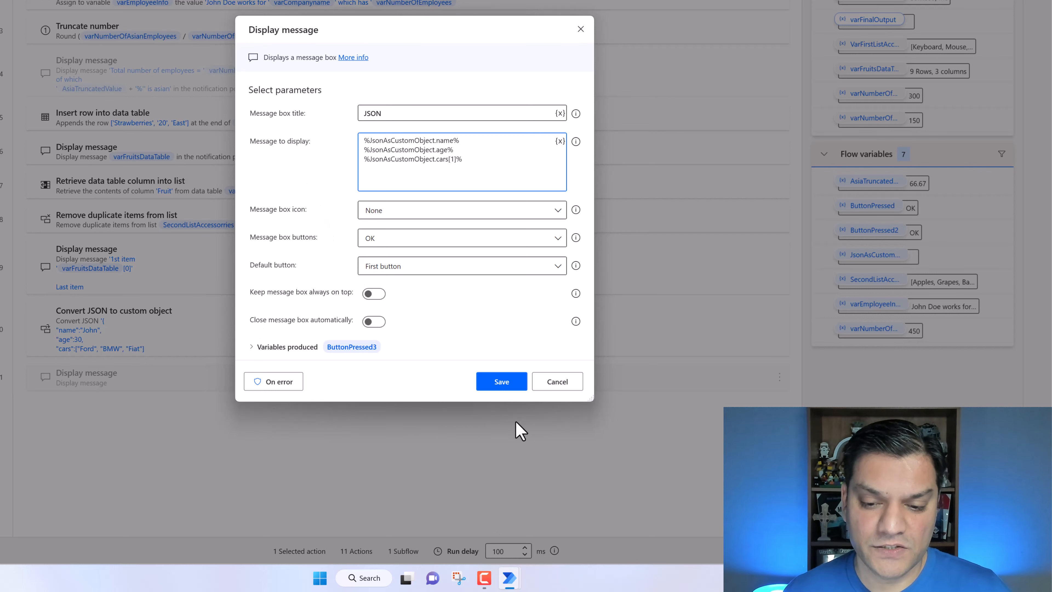
click(515, 391)
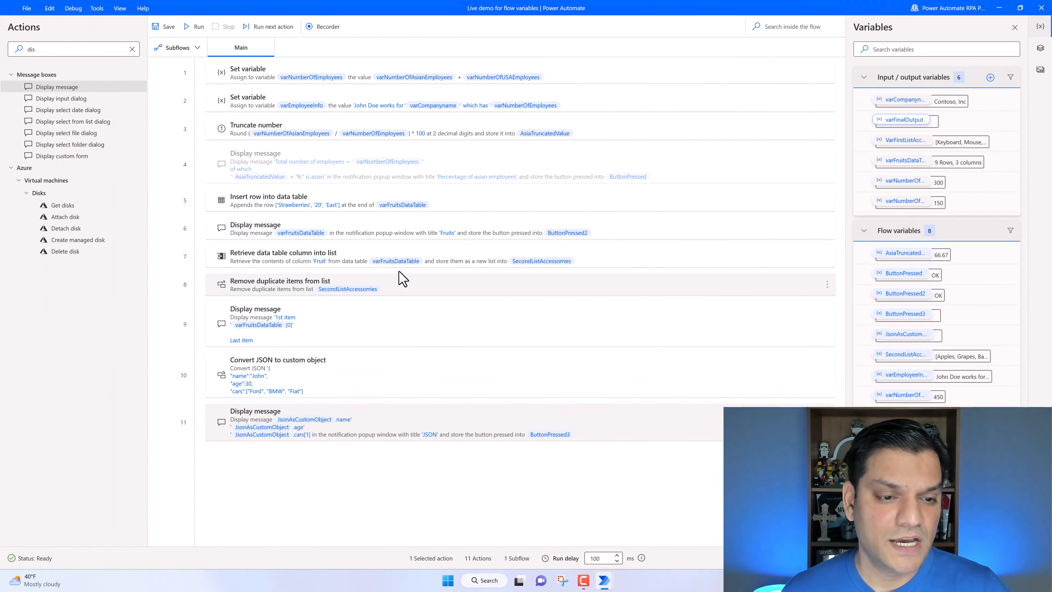
- Disable the Fruits message and the 1st item message actions, then run the flow
click(405, 229)
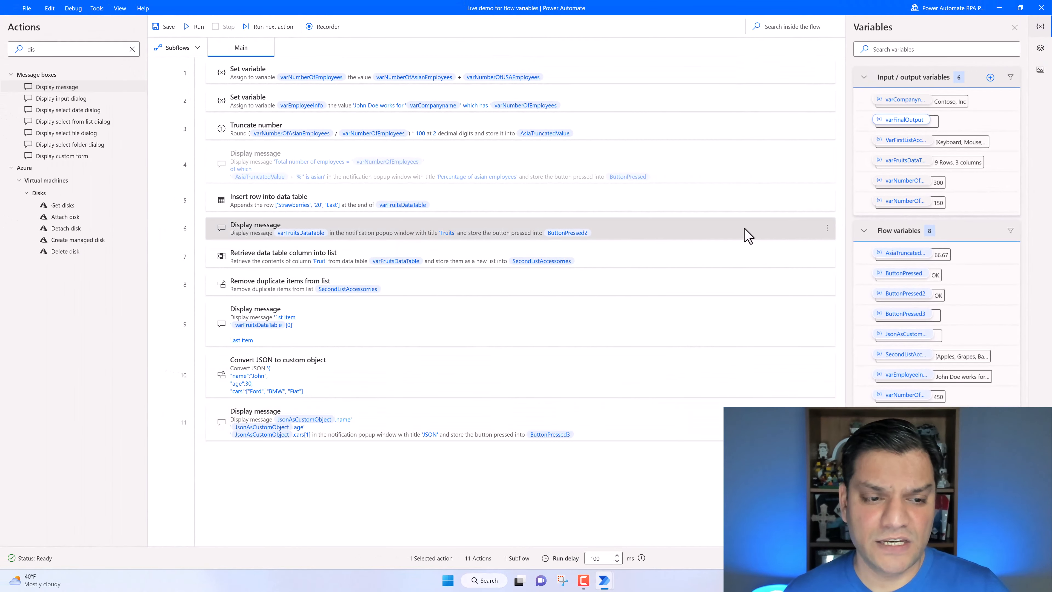
click(828, 229)
click(851, 385)
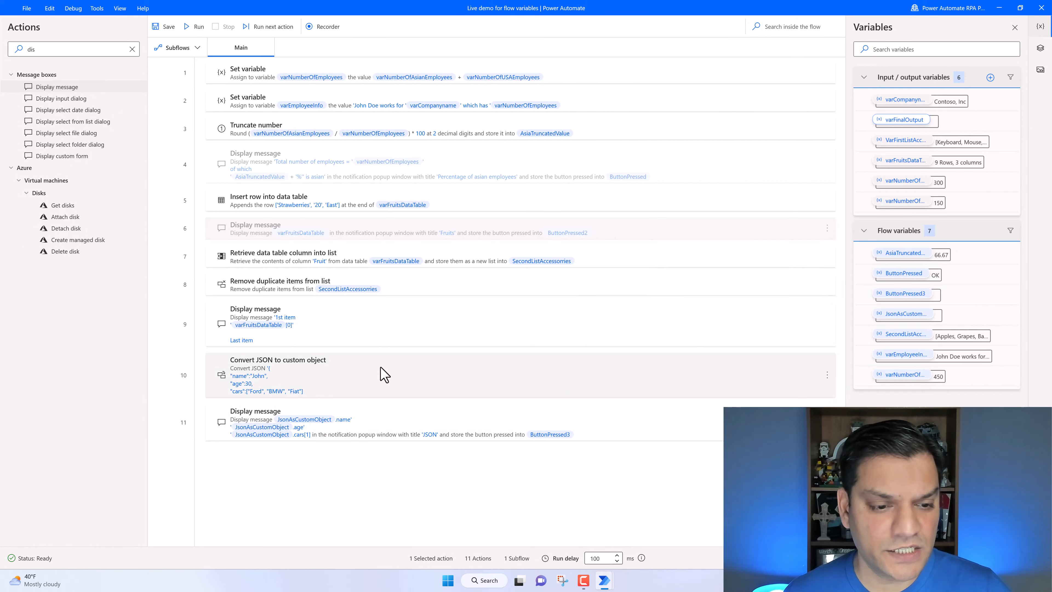
click(370, 328)
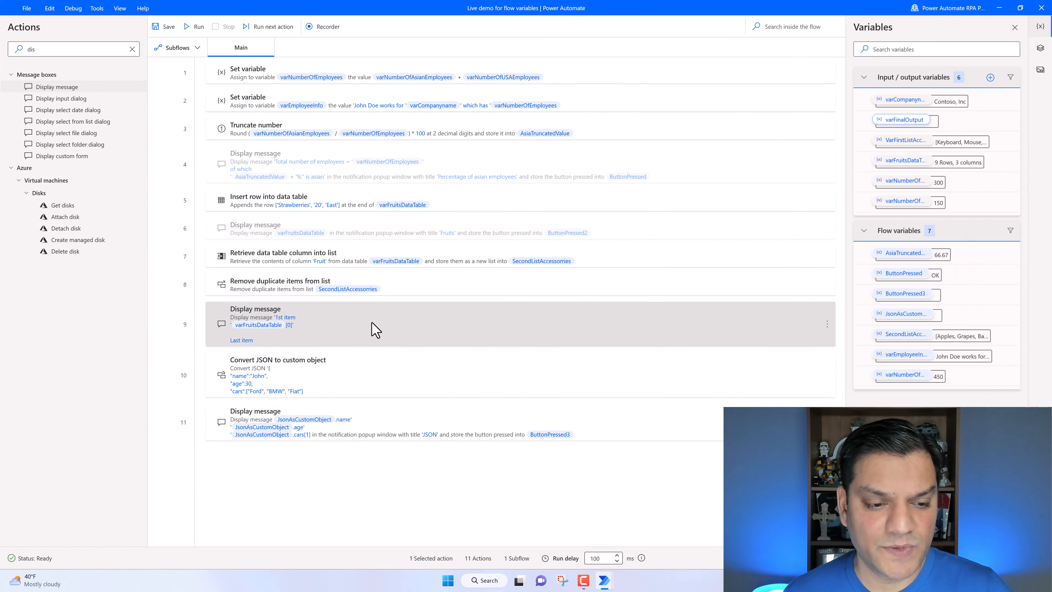
click(829, 325)
click(850, 385)
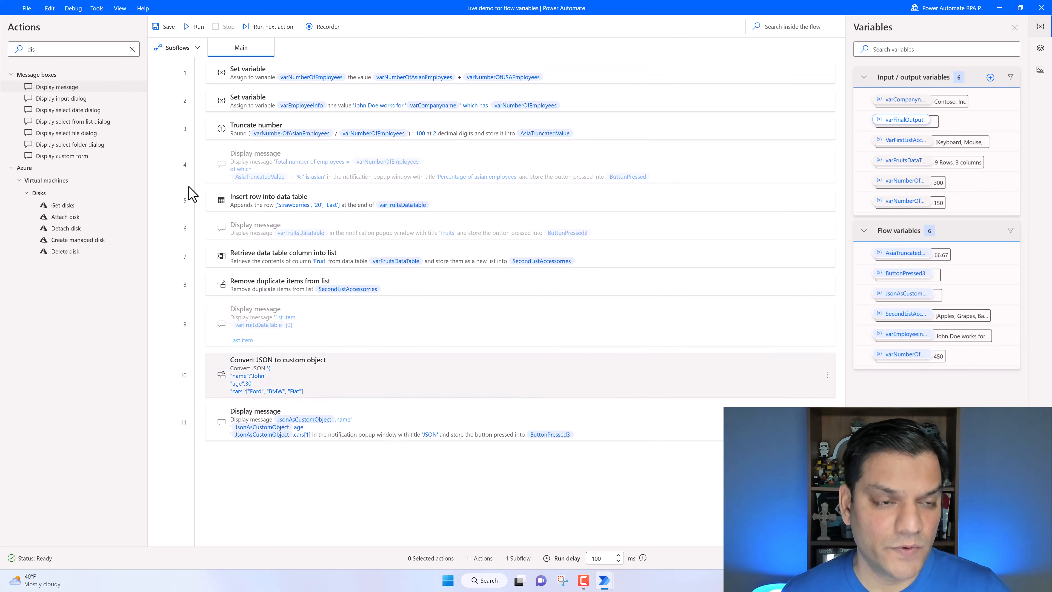
click(197, 28)
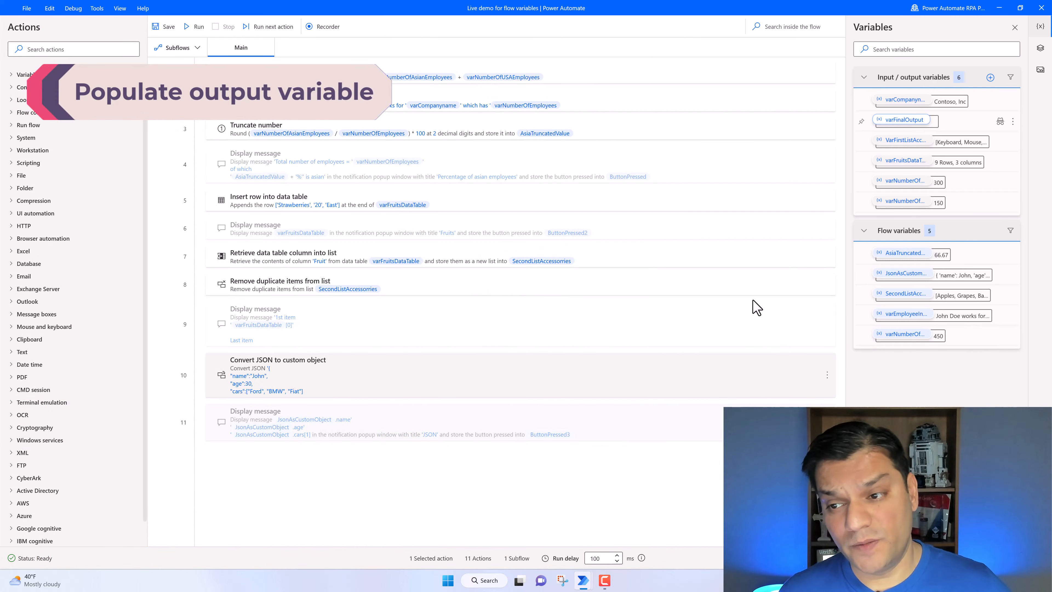
- Clear the description of the varFinalOutput output variable and save it
double_click(896, 122)
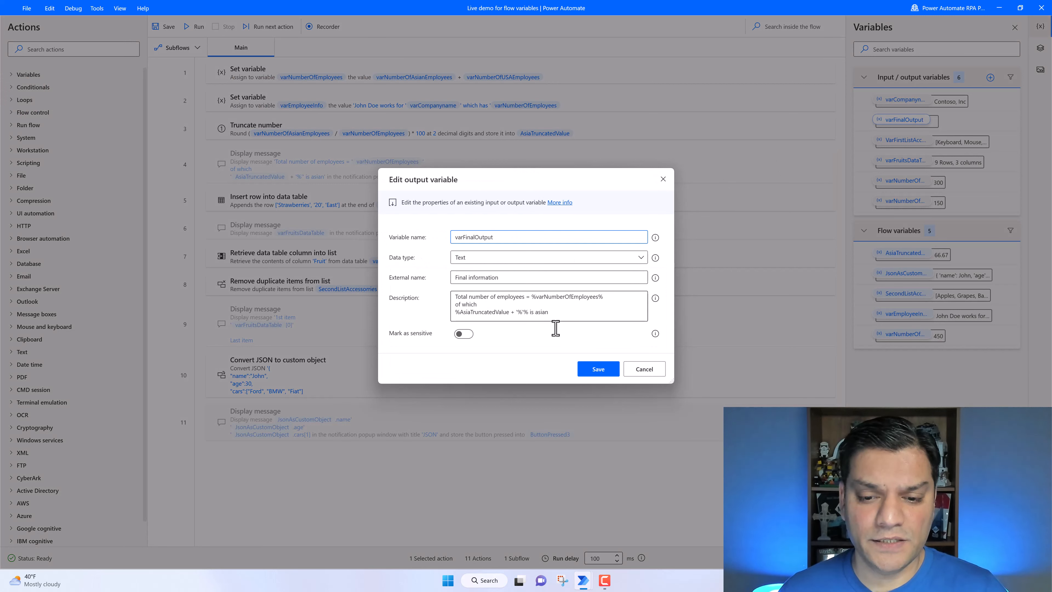
click(555, 316)
key(ctrl+a)
key(Delete)
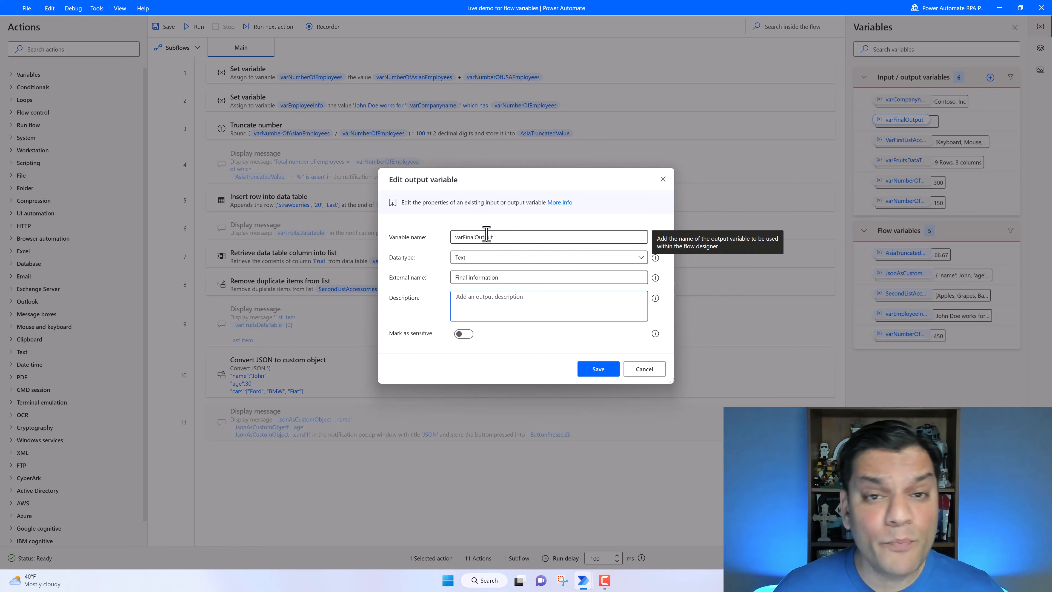
click(599, 367)
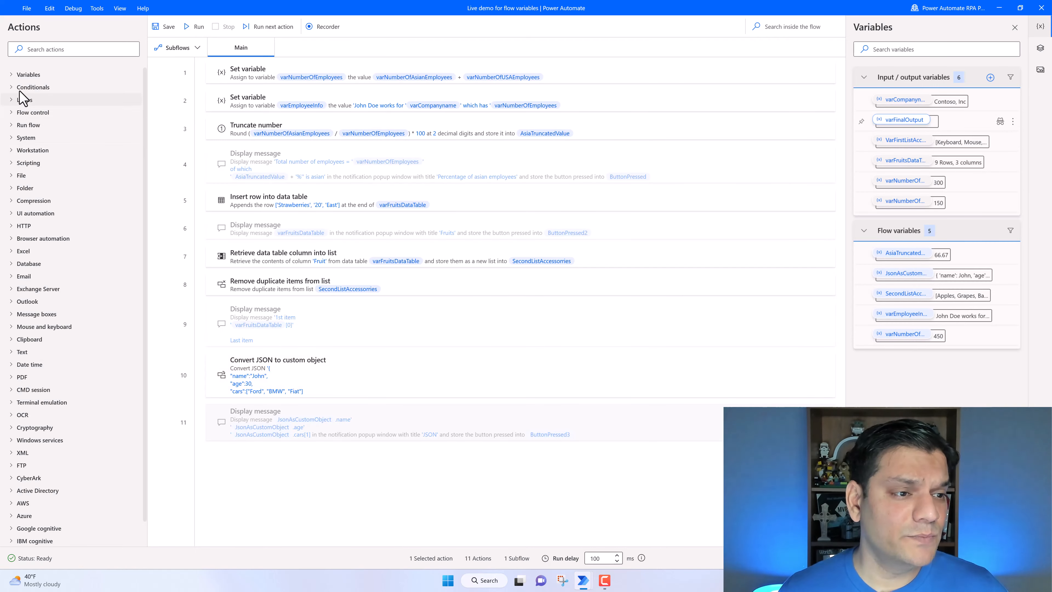
- Add a Set variable action assigning varFinalOutput the pasted text 'Total number of employees = %varNumberOfEmployees% of which %AsiaTruncatedValue + '%'% is asian'
click(12, 75)
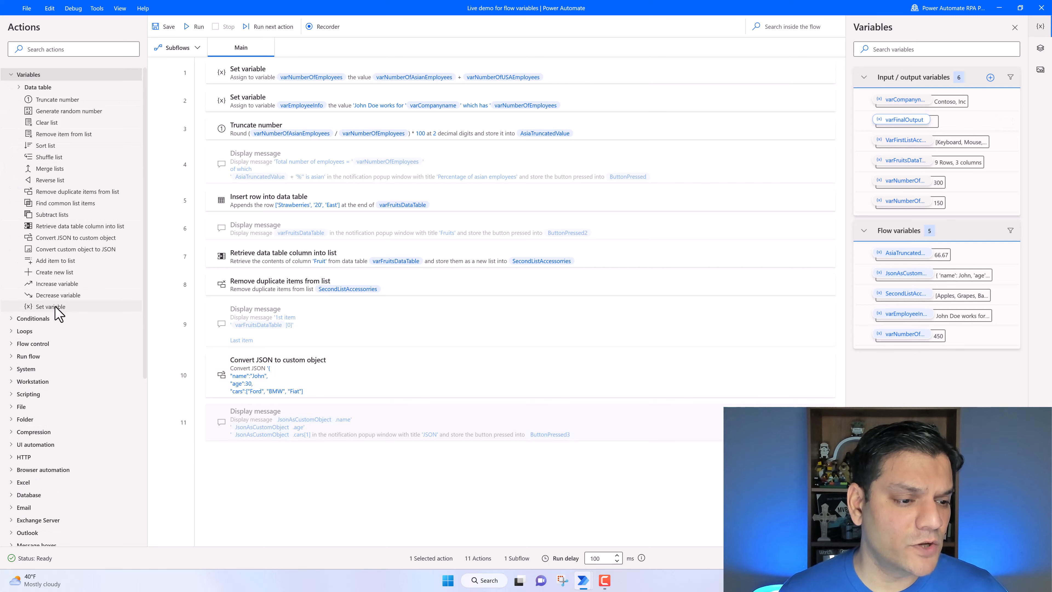
drag(56, 308, 275, 450)
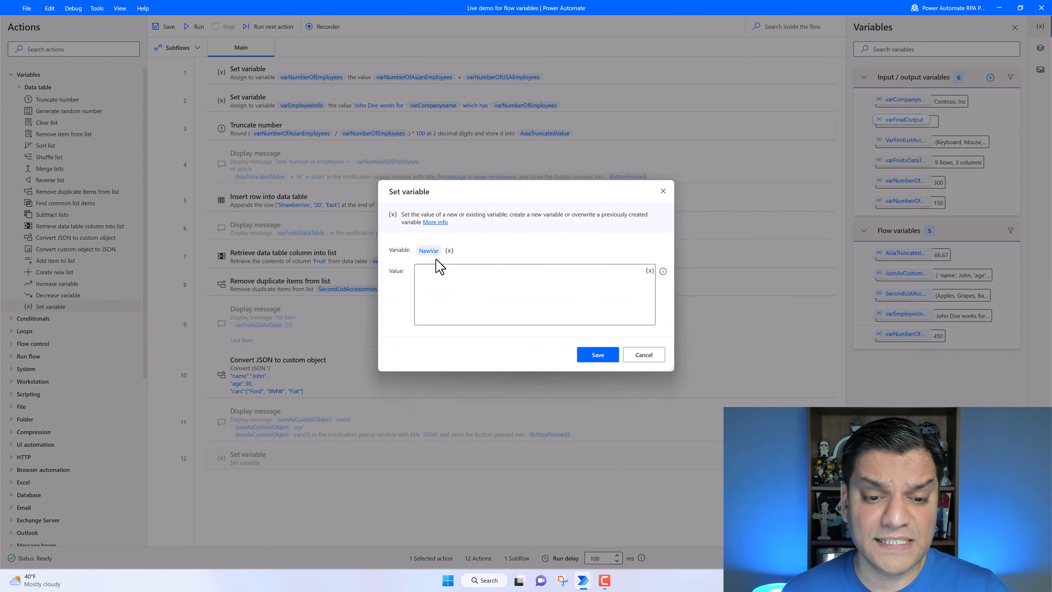
click(450, 251)
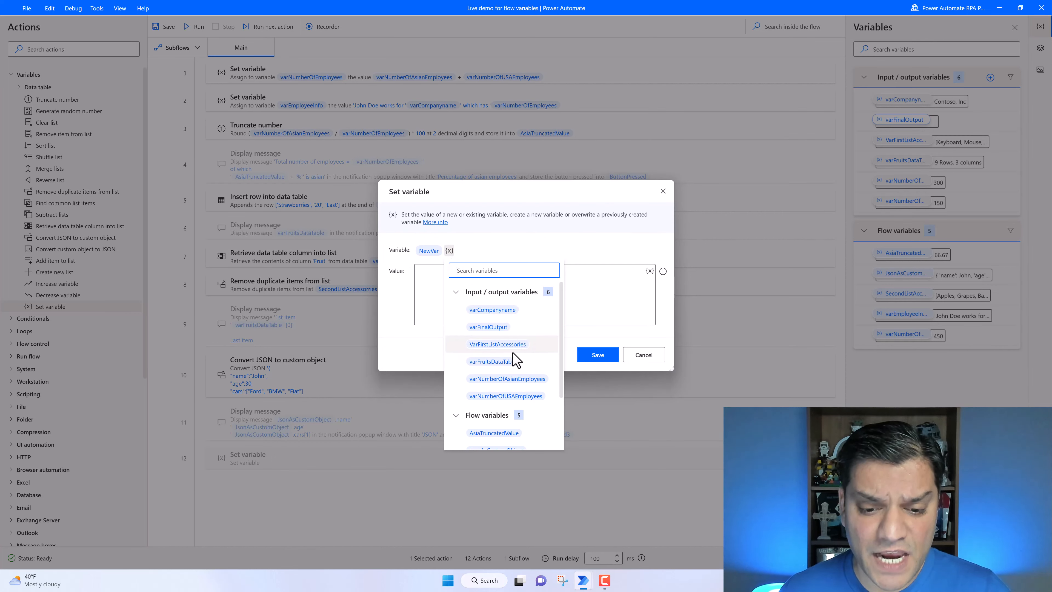
click(488, 328)
click(463, 292)
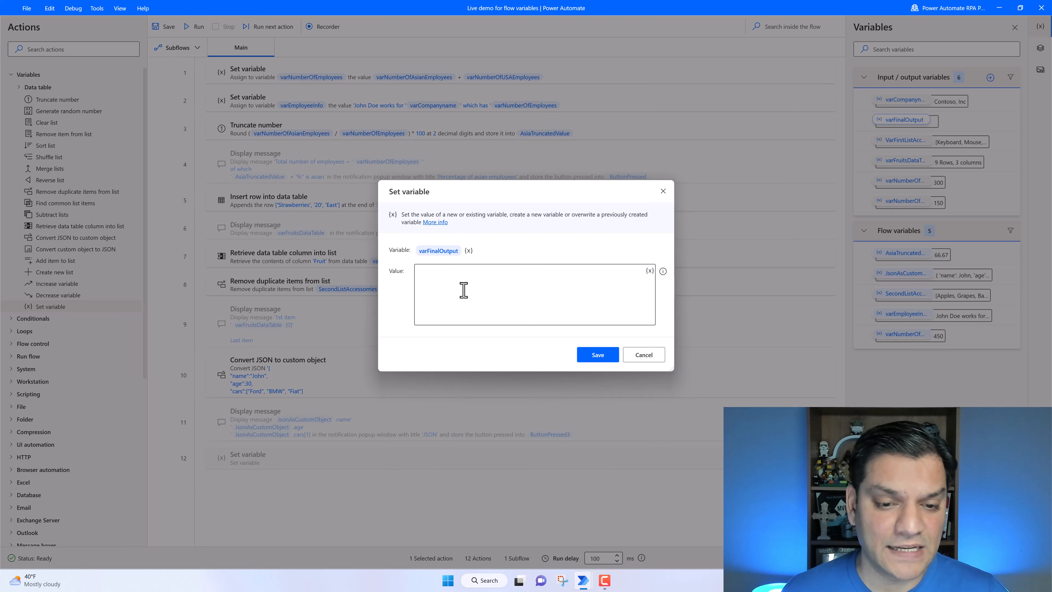
text(Total number of employees = %varNumberOfEmployees% of which %AsiaTruncatedValue + '%'% is asian)
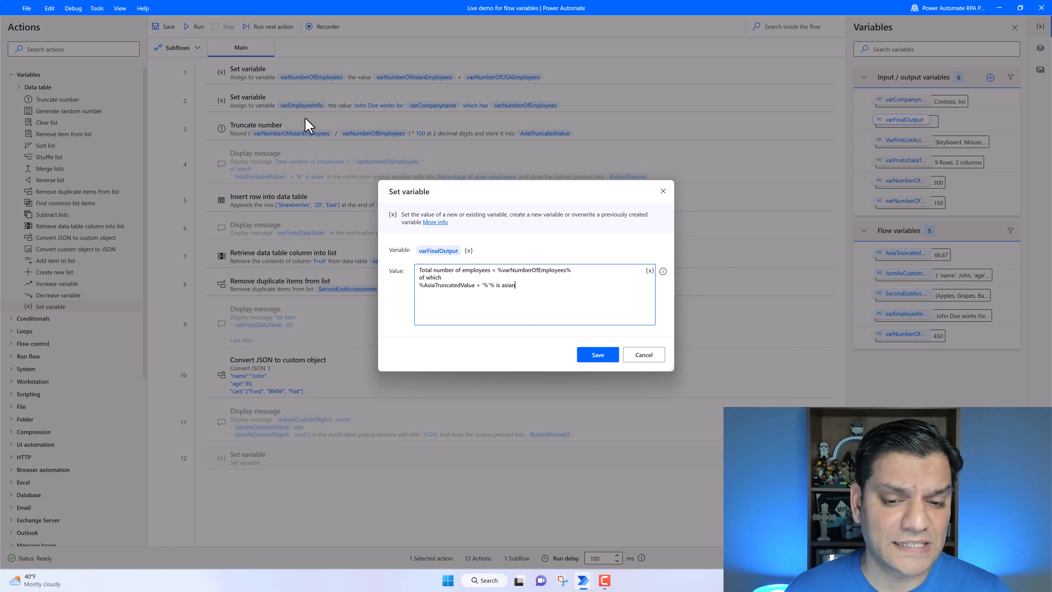
click(605, 355)
- Save the flow and run Live demo for flow variables from the Power Automate console, accepting the default flow inputs
click(168, 27)
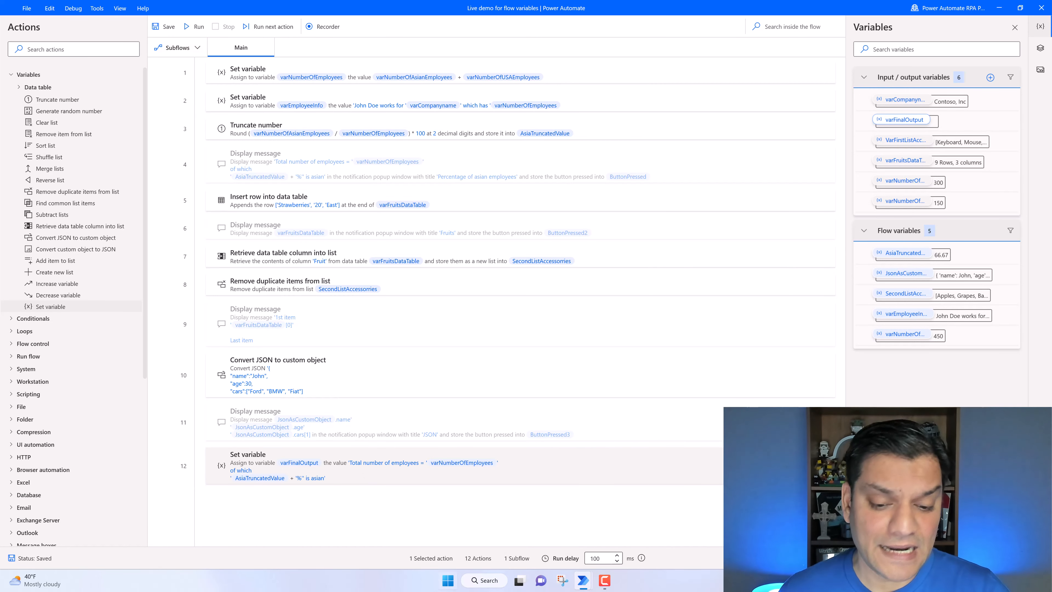
mouse_move(584, 582)
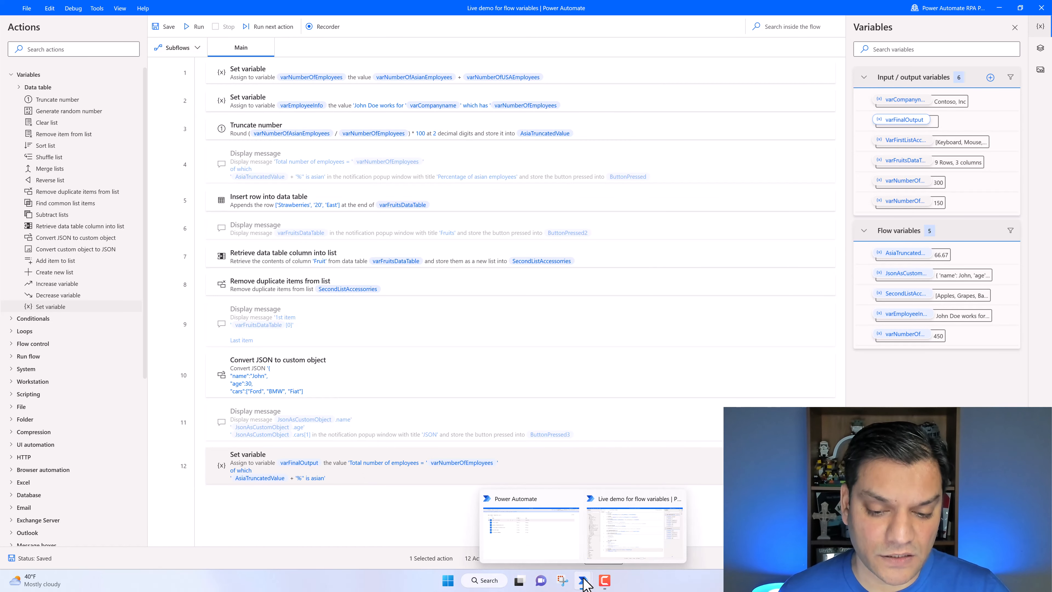
click(561, 552)
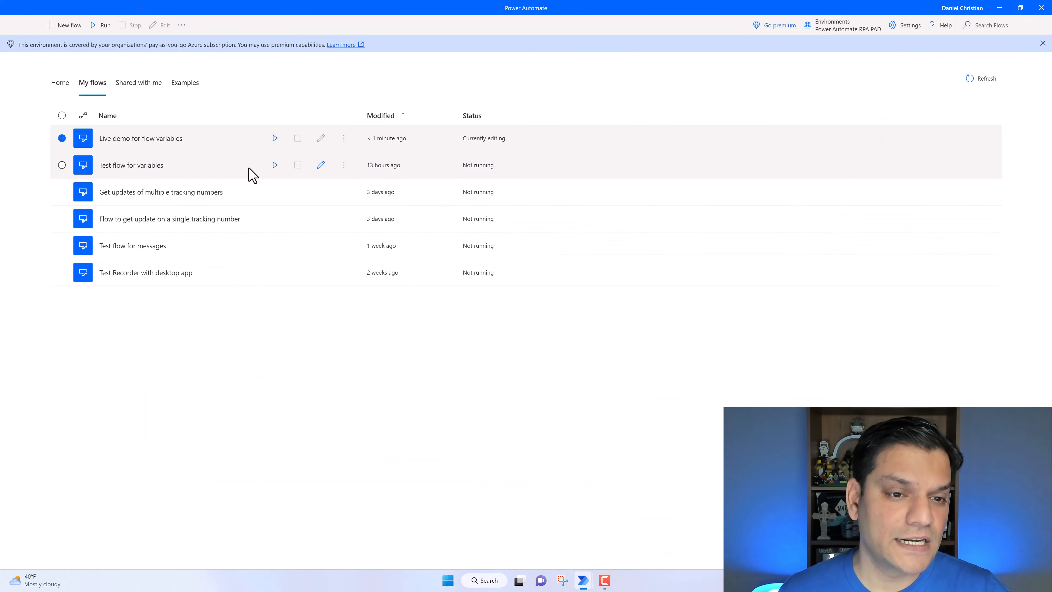
click(275, 139)
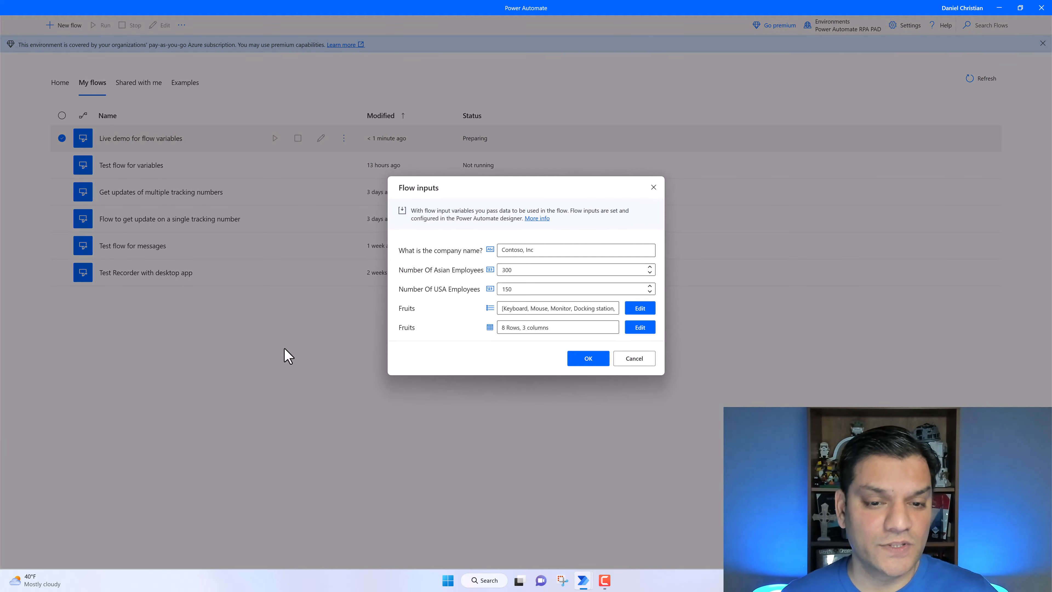
click(585, 358)
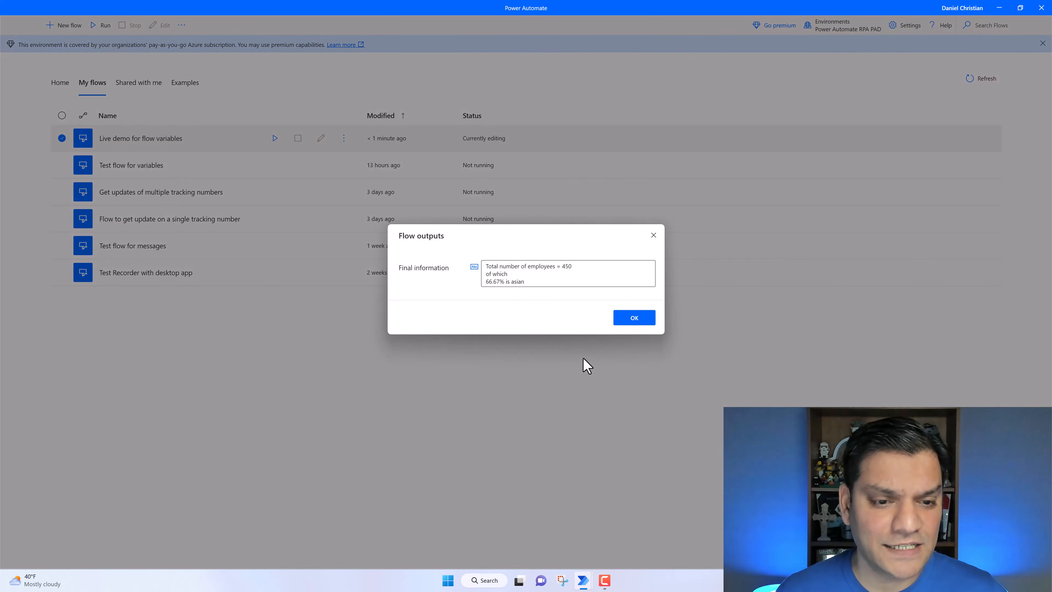